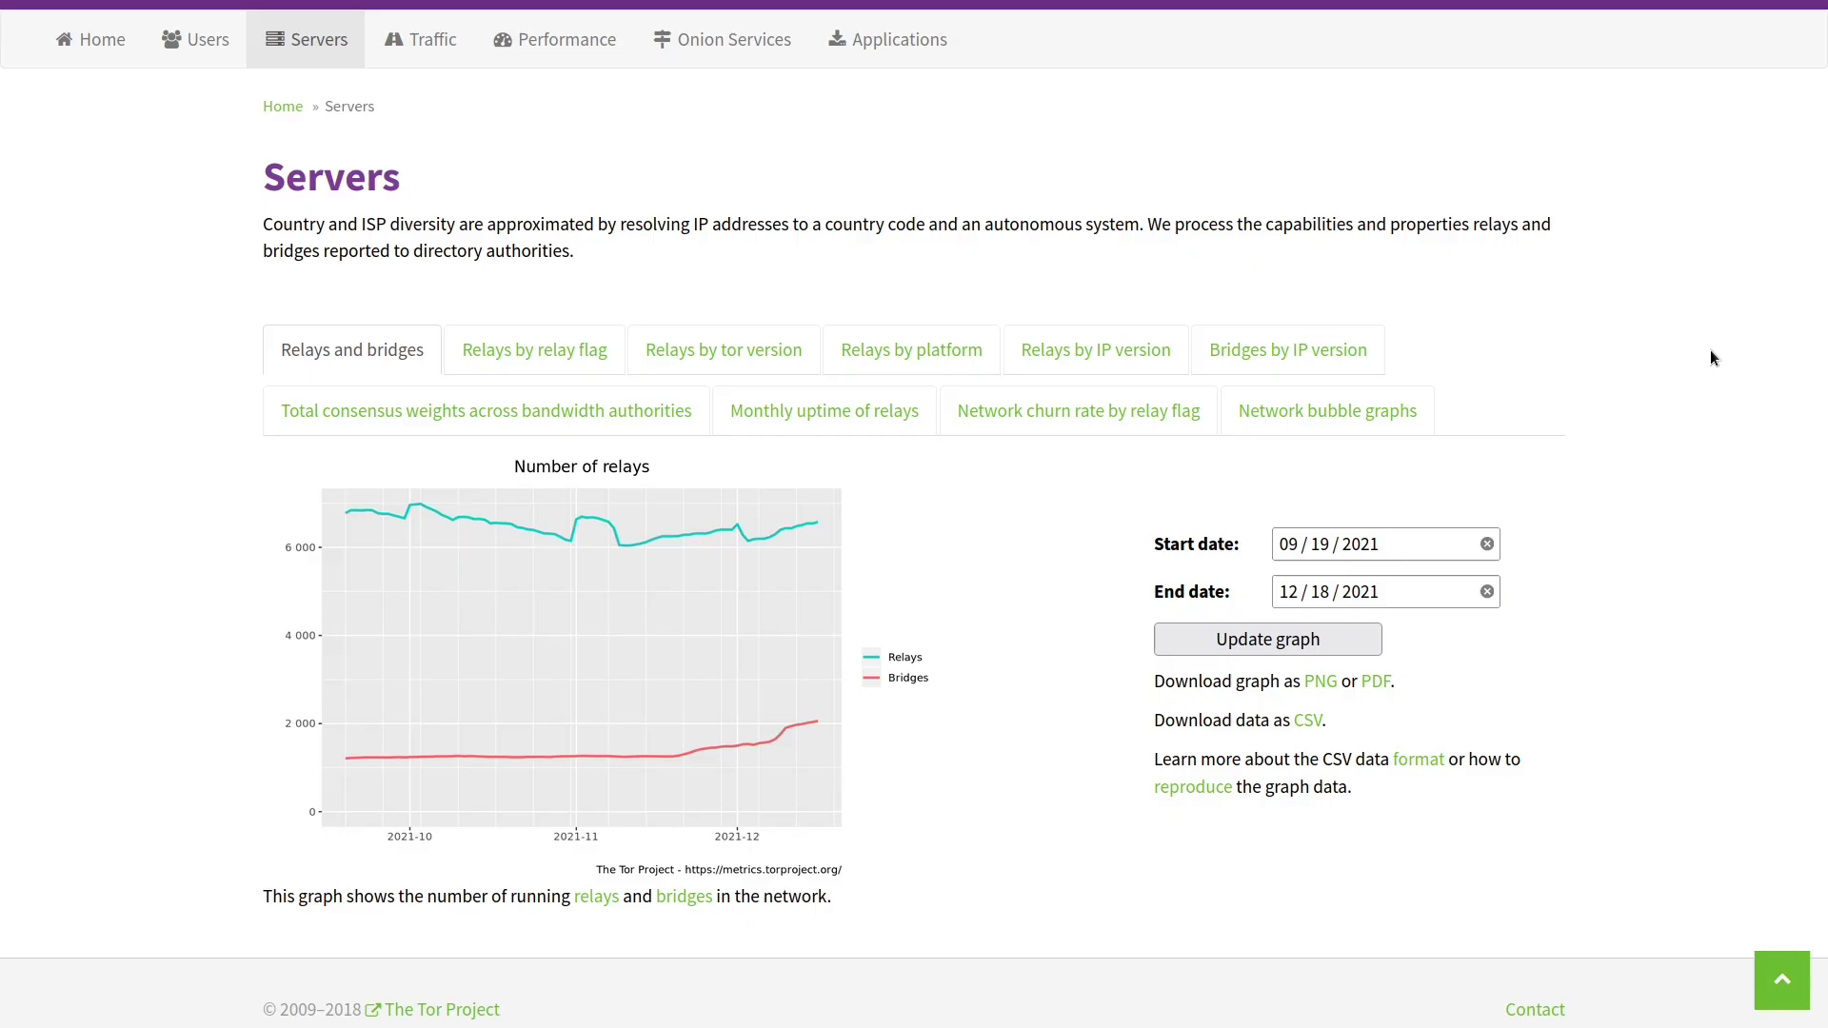
Switch from the Tor Metrics Servers graph page to the geti2p.net I2P home page.
key("ctrl+Tab")
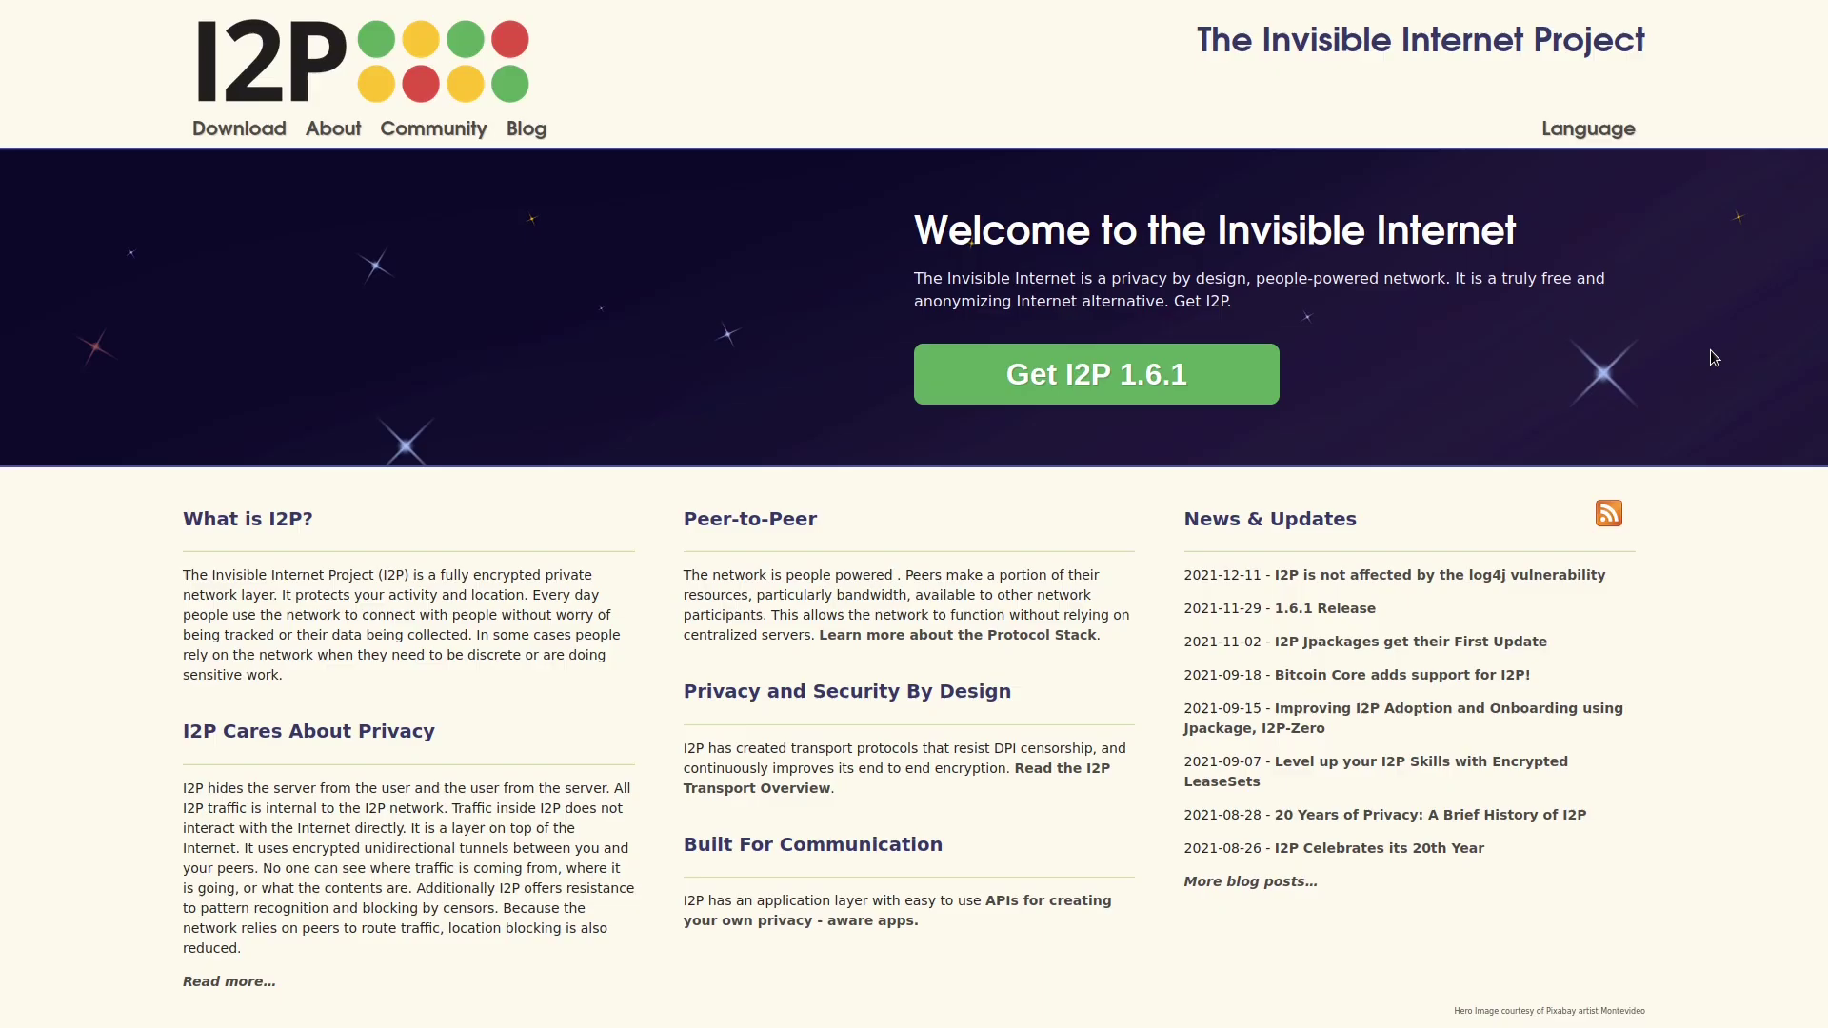
Open the I2P Compared to Tor page and scroll to its Tor-to-I2P terminology table.
key("ctrl+Tab")
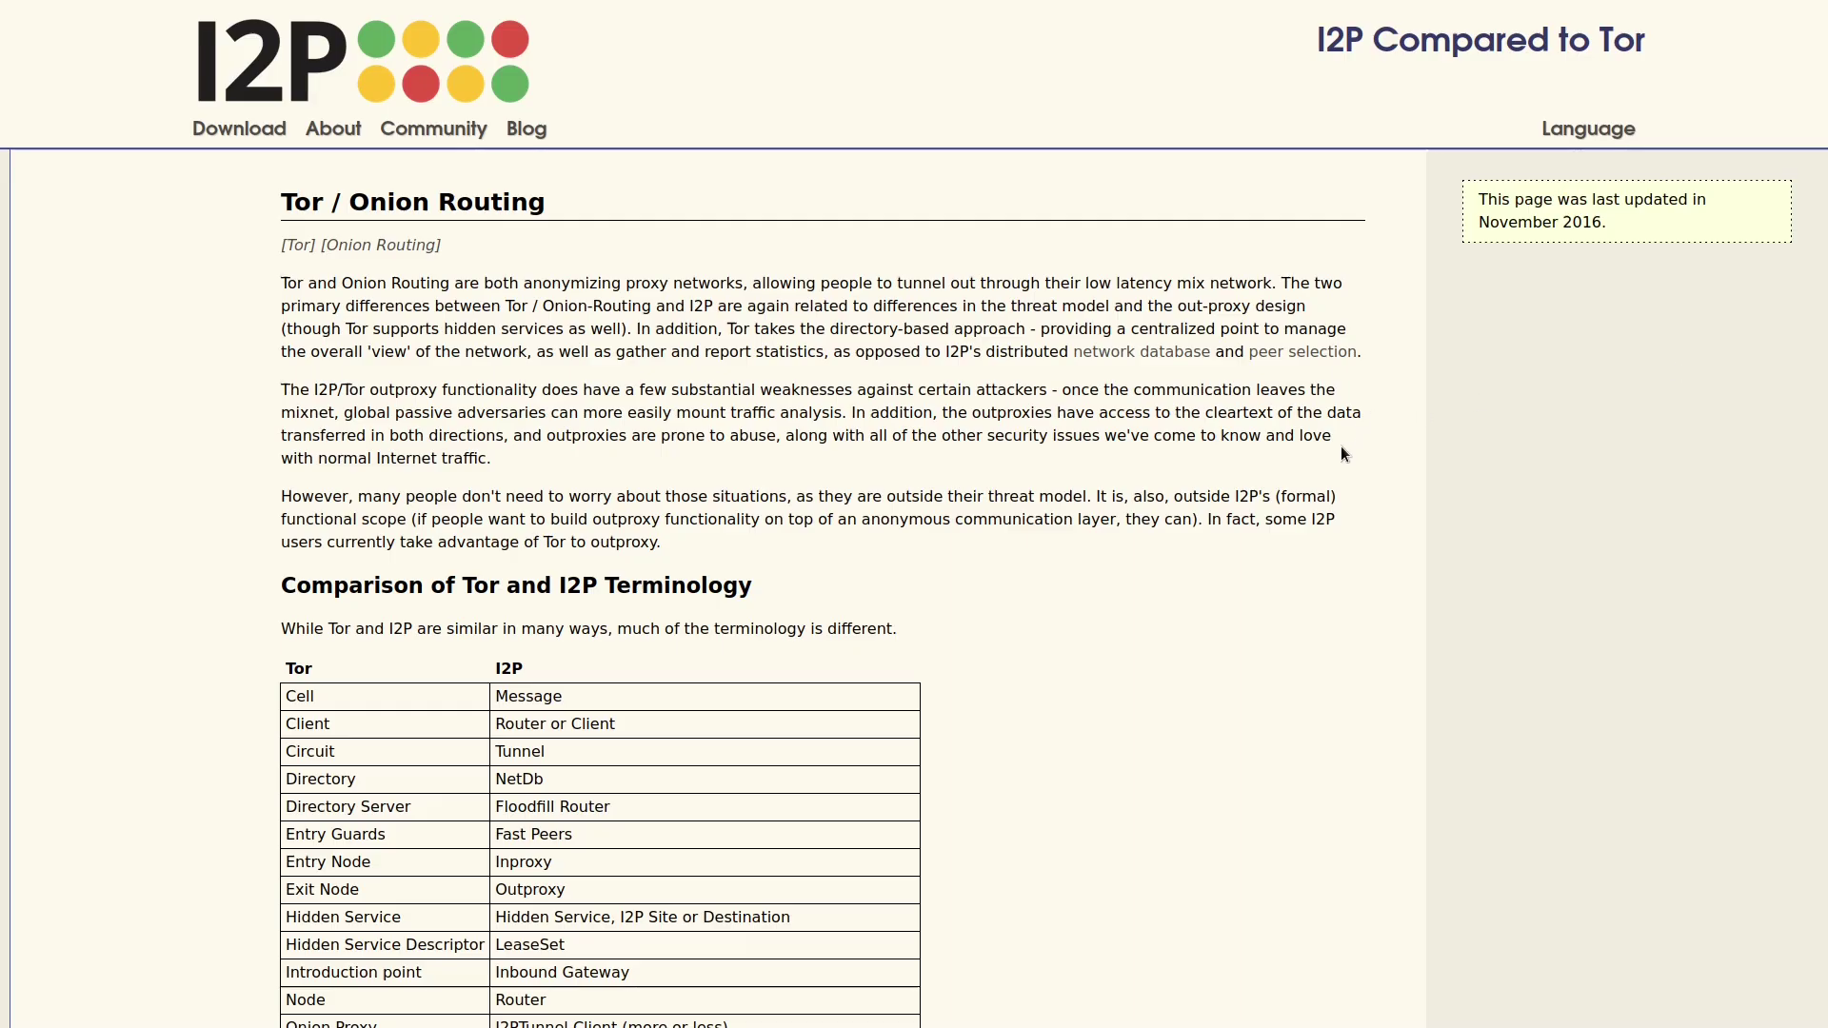
scroll(1341, 448, "down", 2)
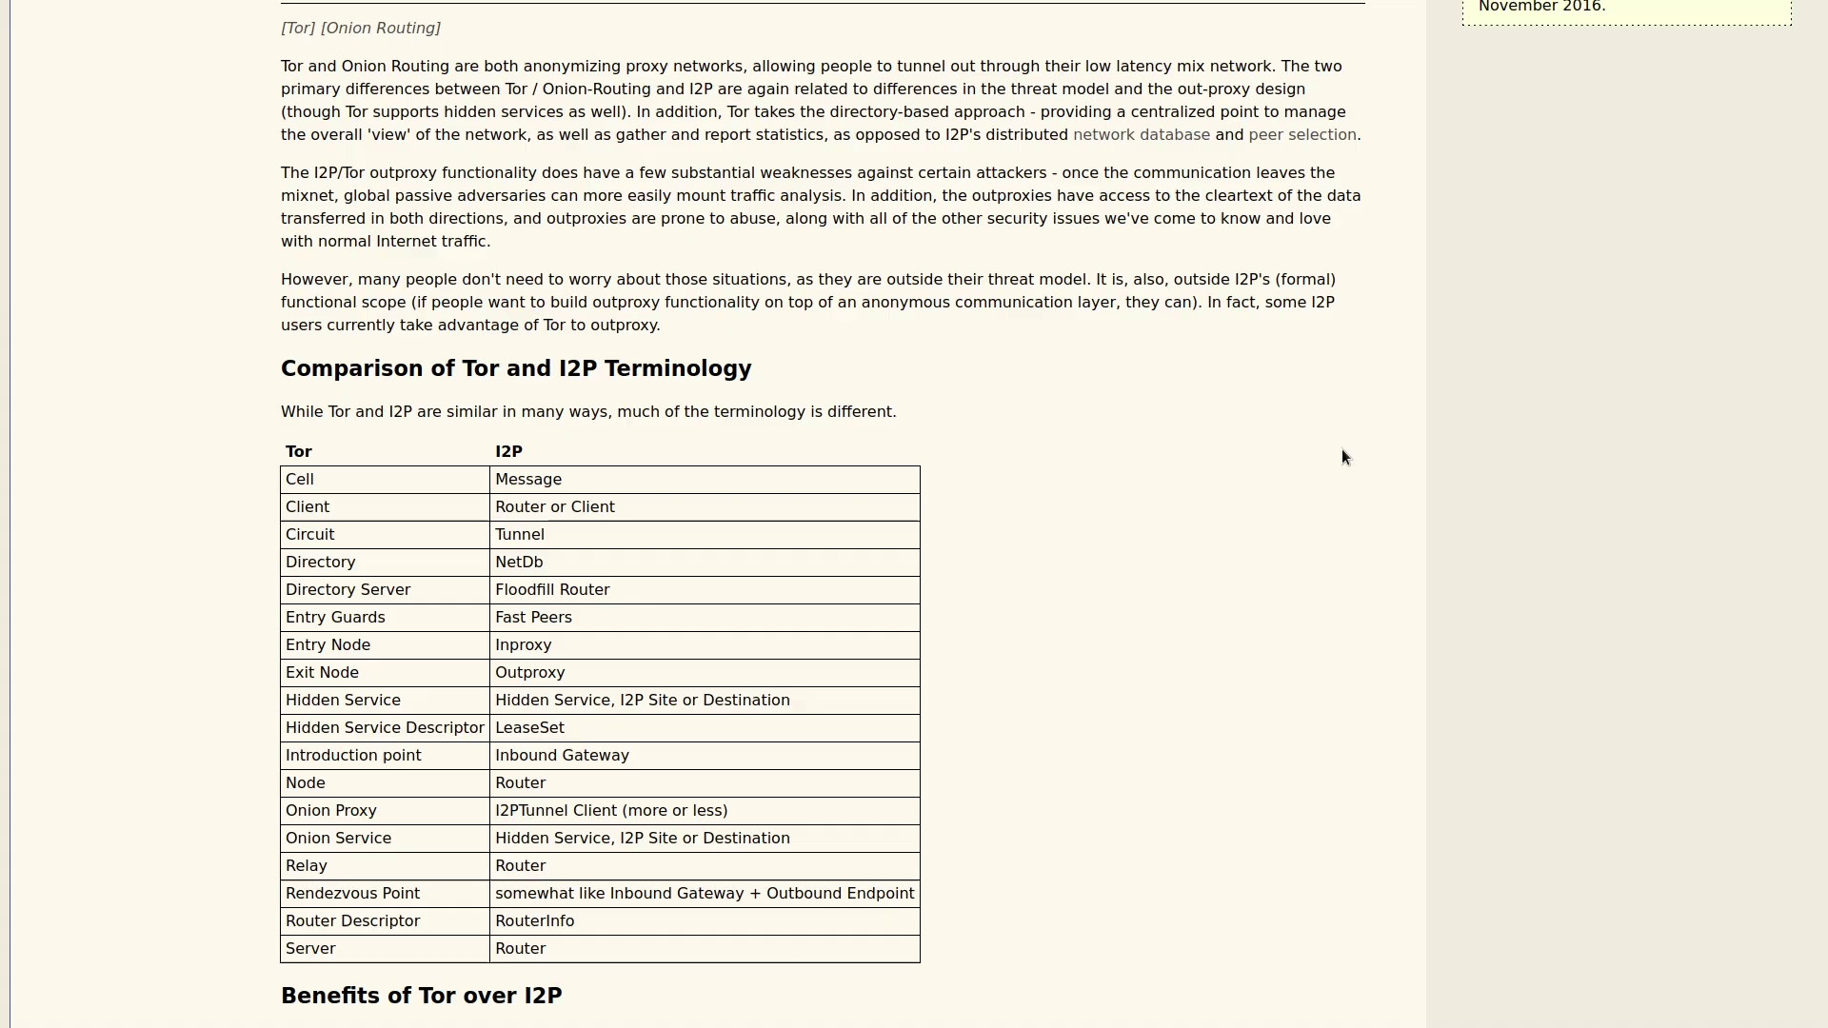
scroll(1341, 450, "down", 2)
scroll(1342, 457, "down", 10)
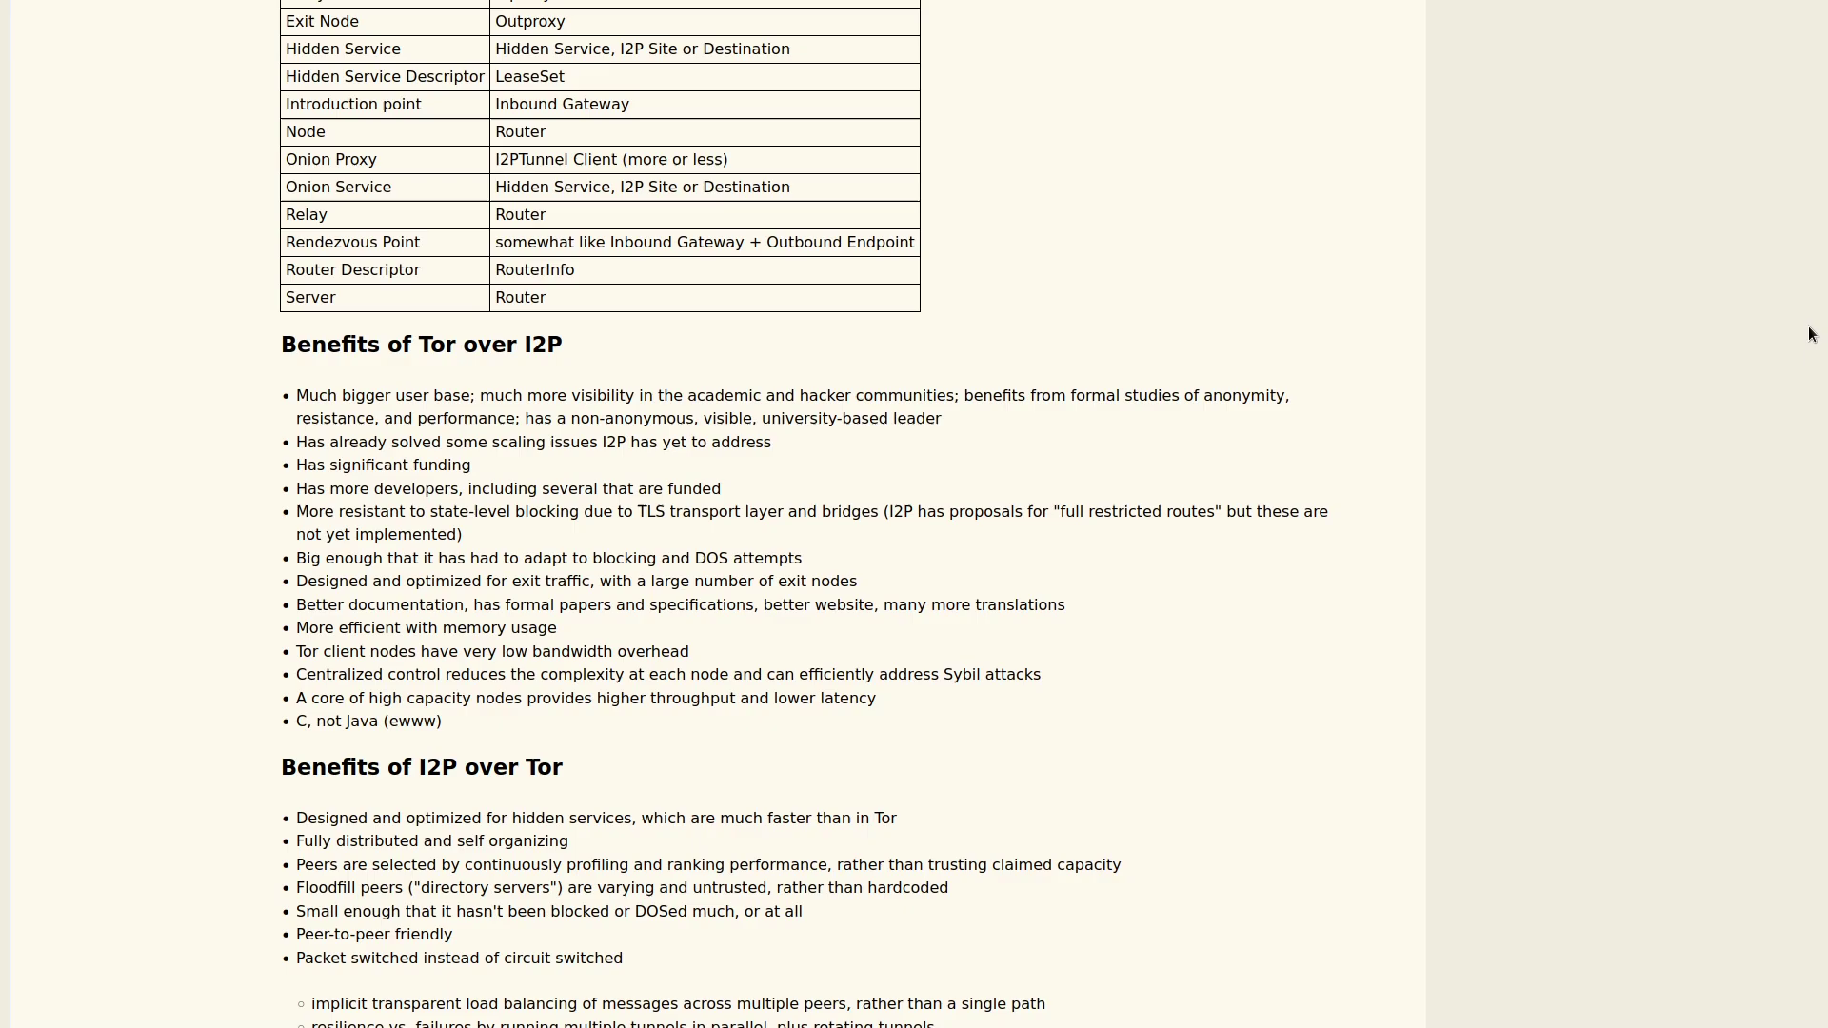
Scroll the comparison page to the full Benefits of I2P over Tor list.
scroll(1811, 333, "up", 1)
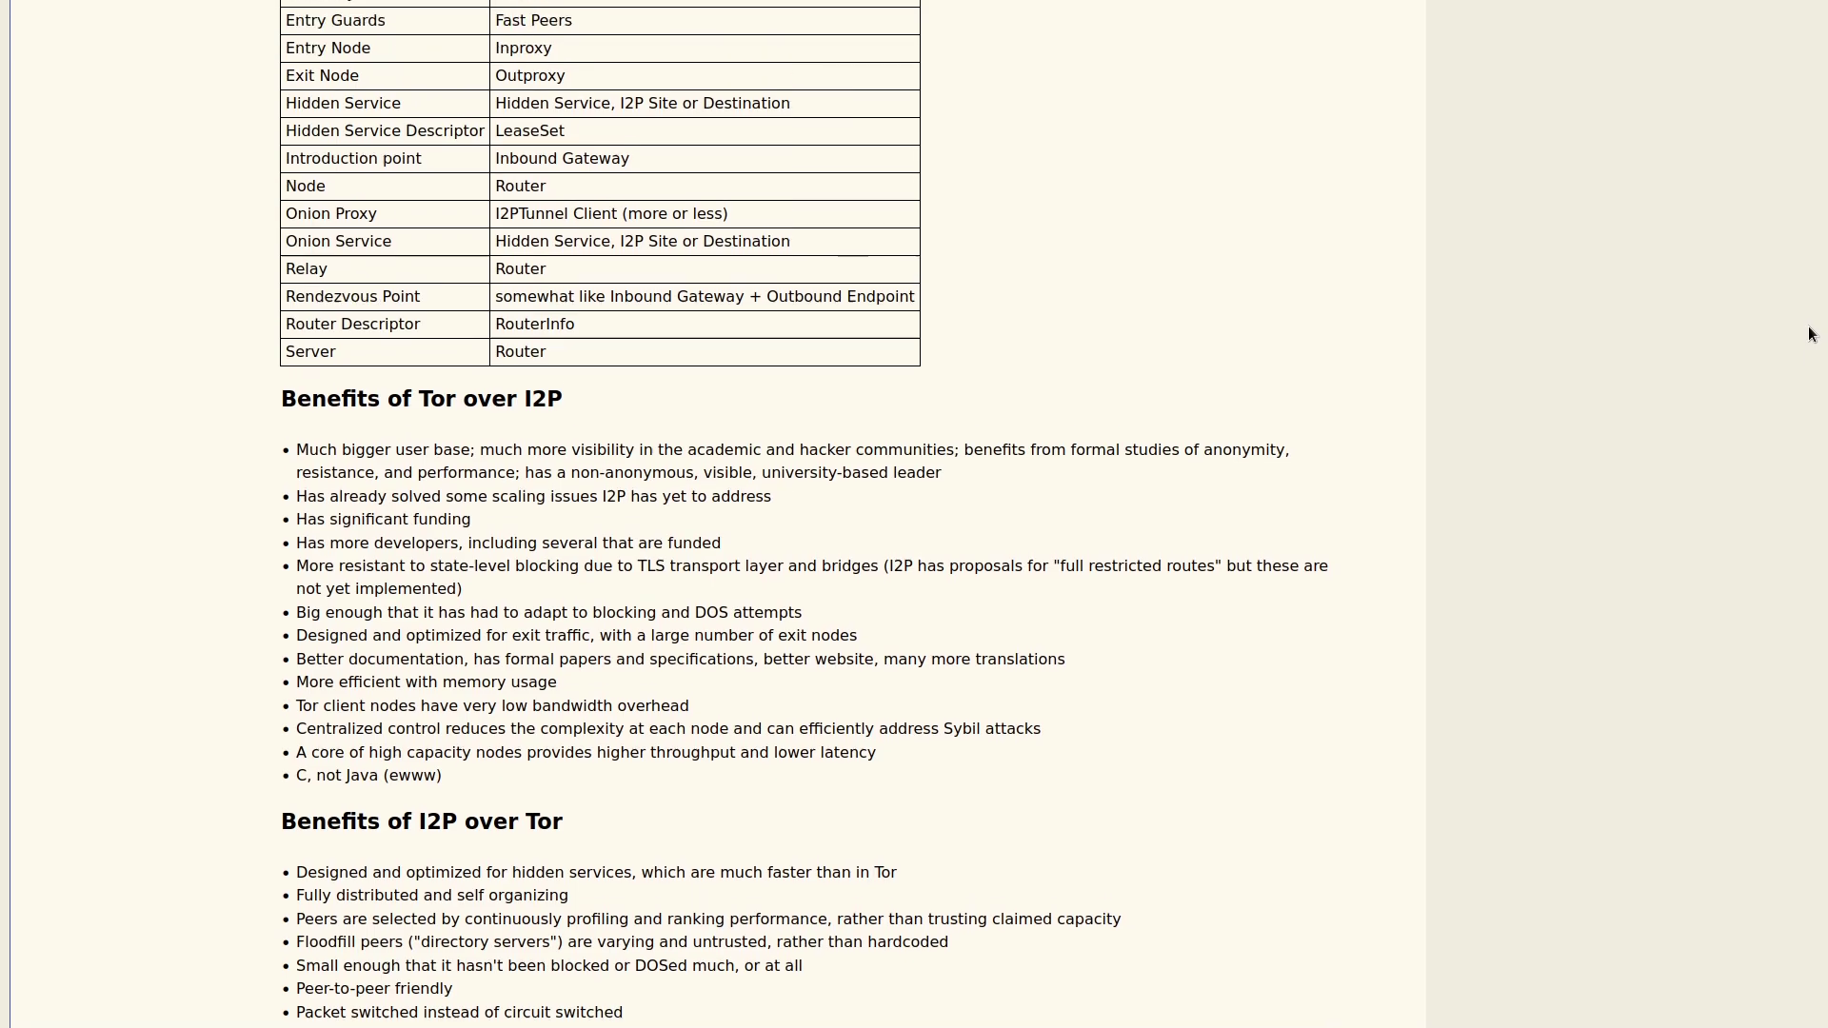
scroll(1812, 333, "down", 10)
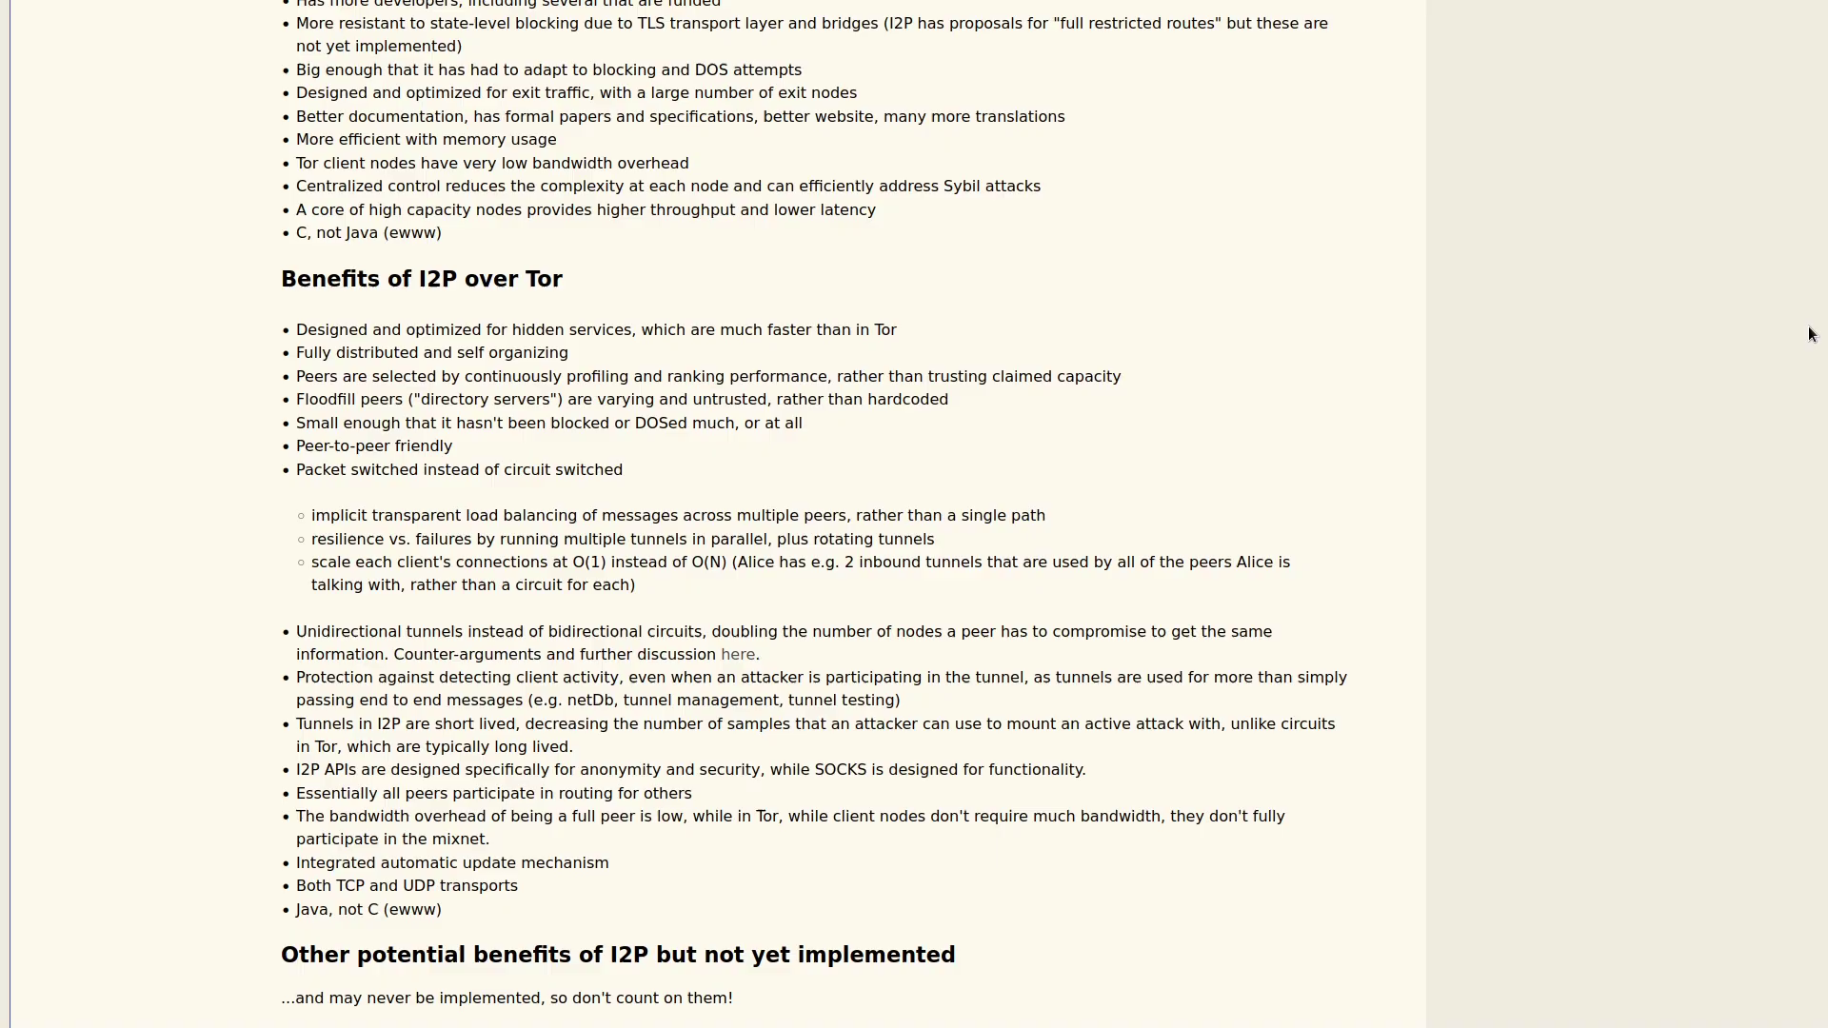
Insert a 7070:127.0.01:7070 mapping into the ssh -fTNL 4444:127.0.0.1:4444 tunnel command.
key("alt+Tab")
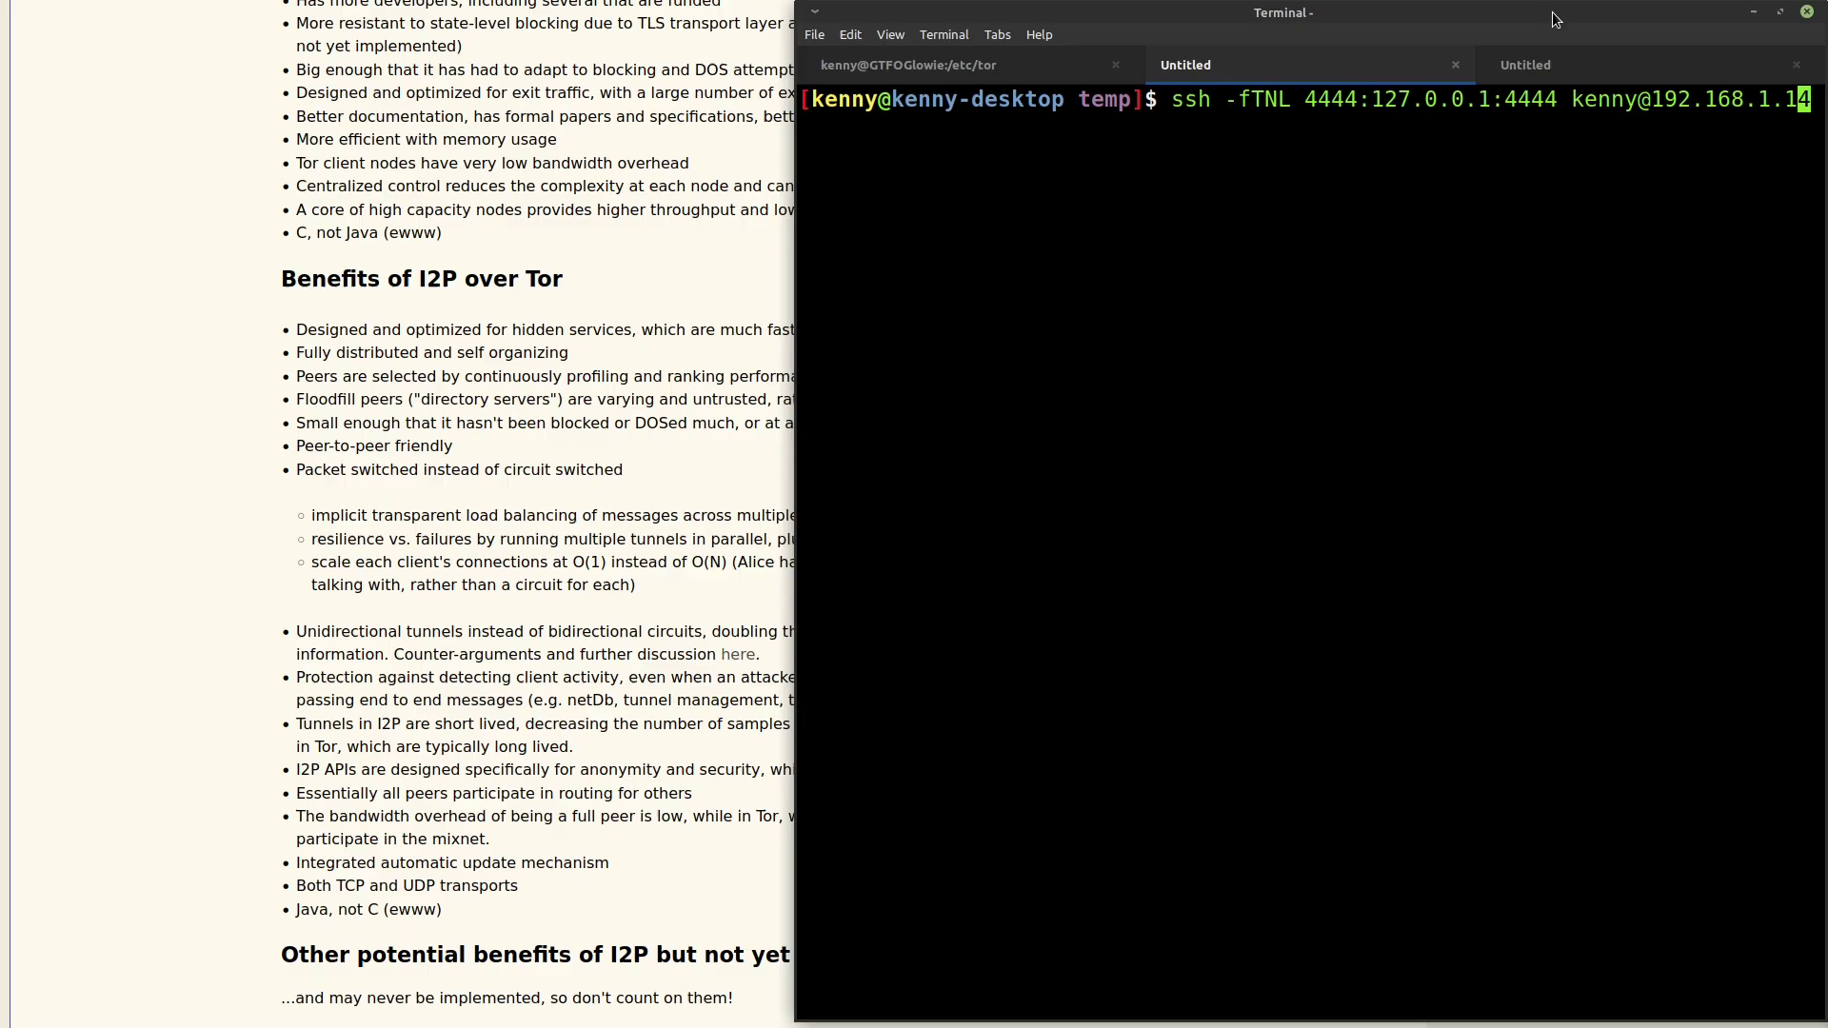
key("ctrl+Left")
key("ctrl+Left")
key("ctrl+Left")
key("ctrl+Left")
key("Right")
key("Right")
key("Right")
key("Left")
key("Left")
key("Left")
key("Left")
key("Left")
key("Left")
key("Left")
key("Left")
key("Left")
key("Left")
key("Left")
key("Left")
key("Left")
key("Left")
key("Left")
key("Left")
key("Left")
key("Left")
key("Left")
key("Left")
key("Left")
key("Left")
key("Right")
key("Right")
key("Right")
key("Right")
key("Right")
key("Right")
key("Right")
key("Left")
key("Left")
key("Left")
key("Right")
key("Right")
key("Right")
key("Right")
key("Right")
key("Right")
key("Right")
key("Right")
key("Right")
key("Right")
key("Right")
key("Right")
key("Right")
key("Right")
key("Right")
type("7070")
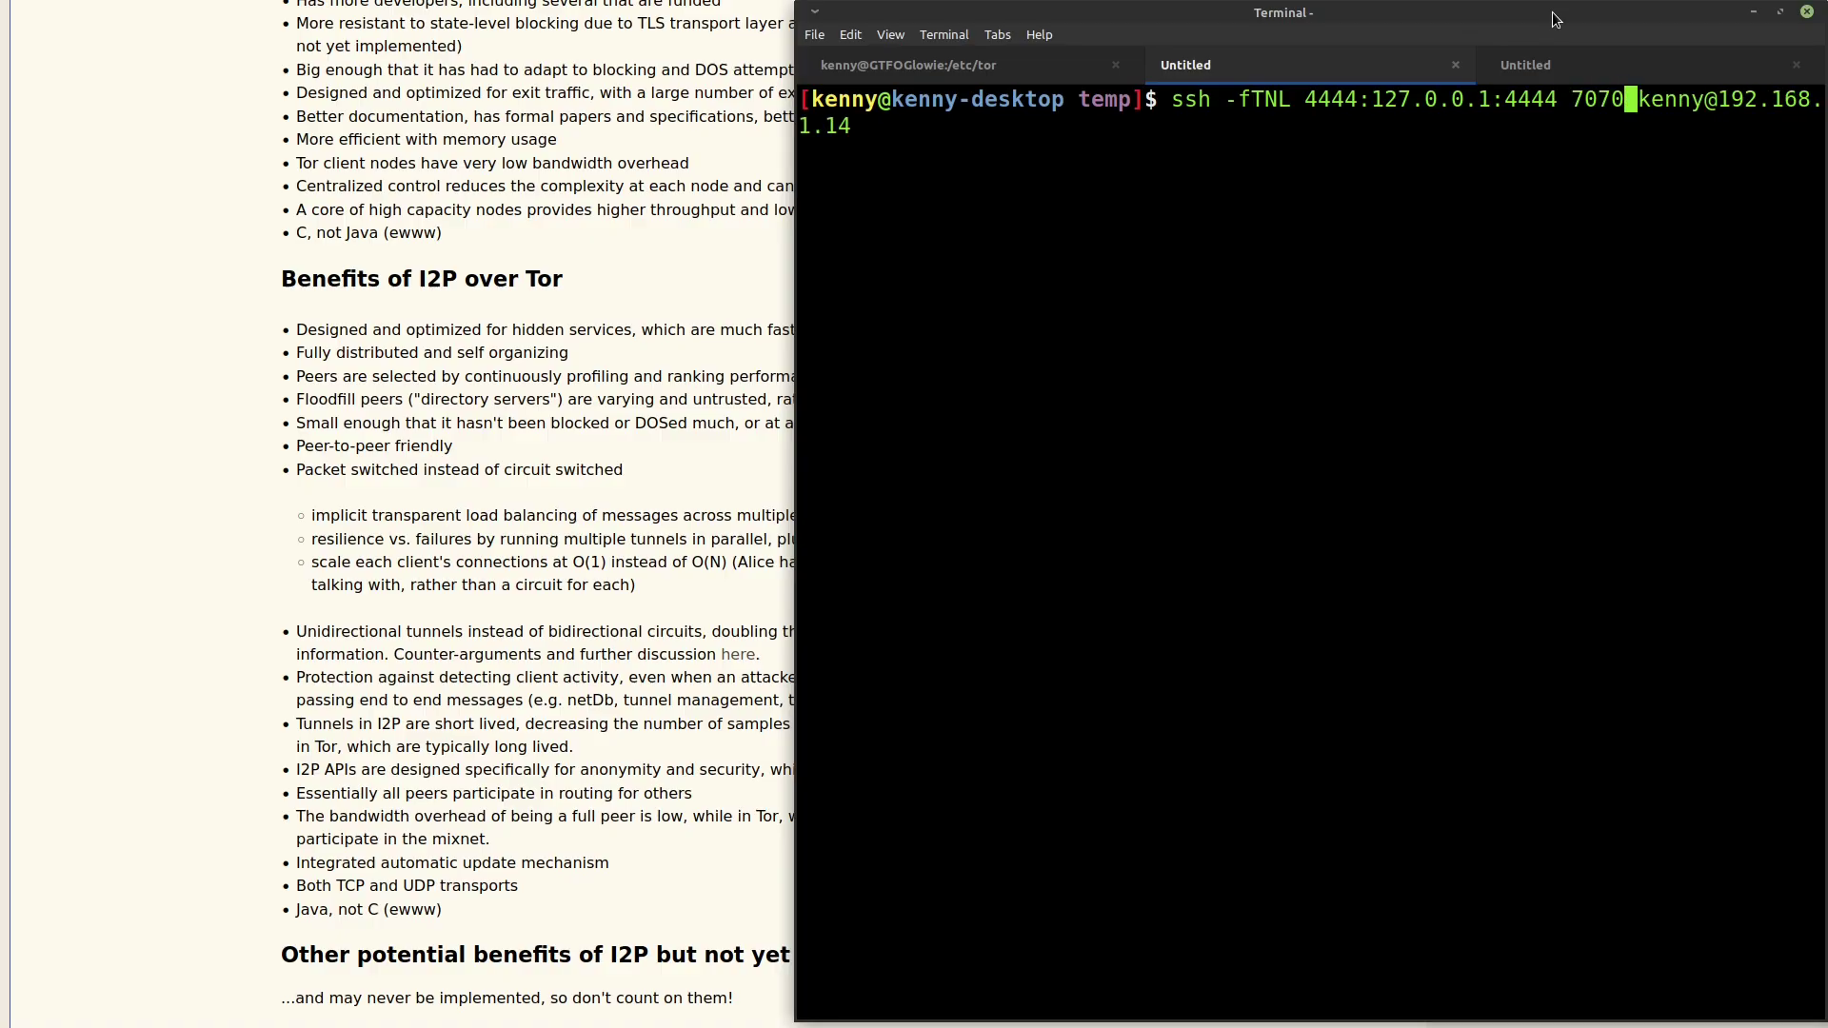
type(":127.0.01")
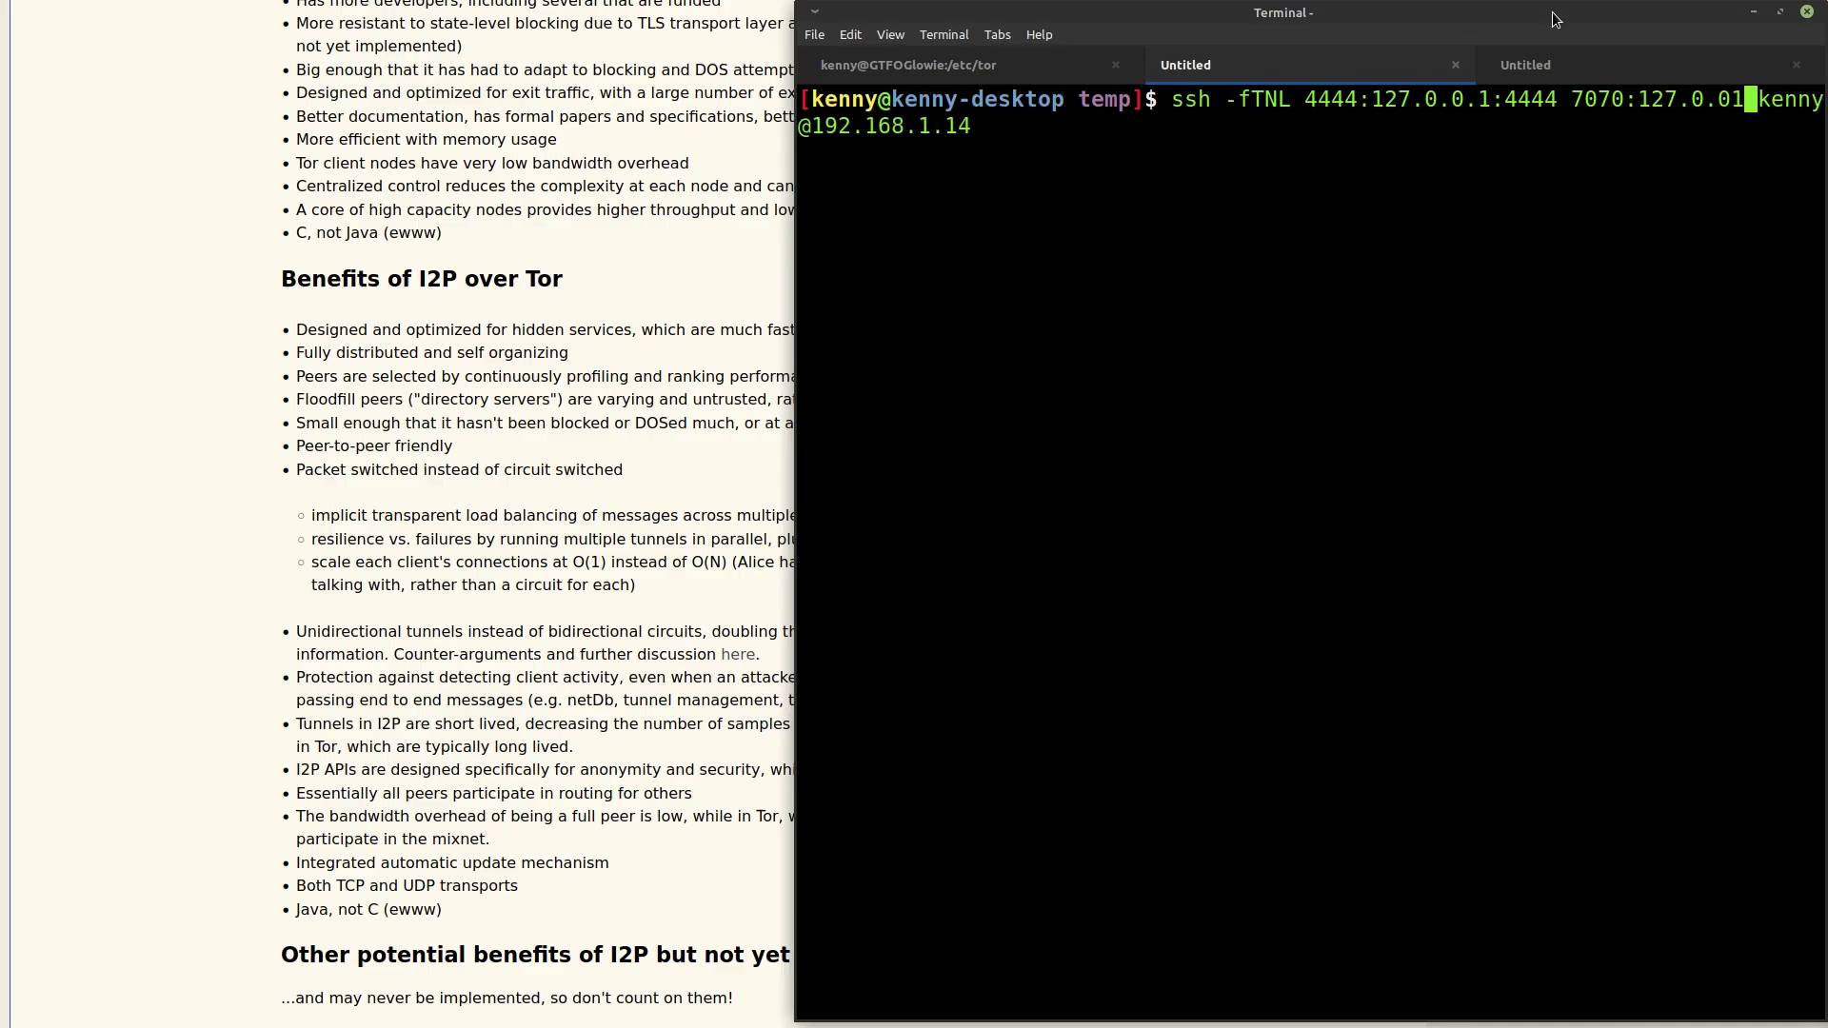
type(":7070")
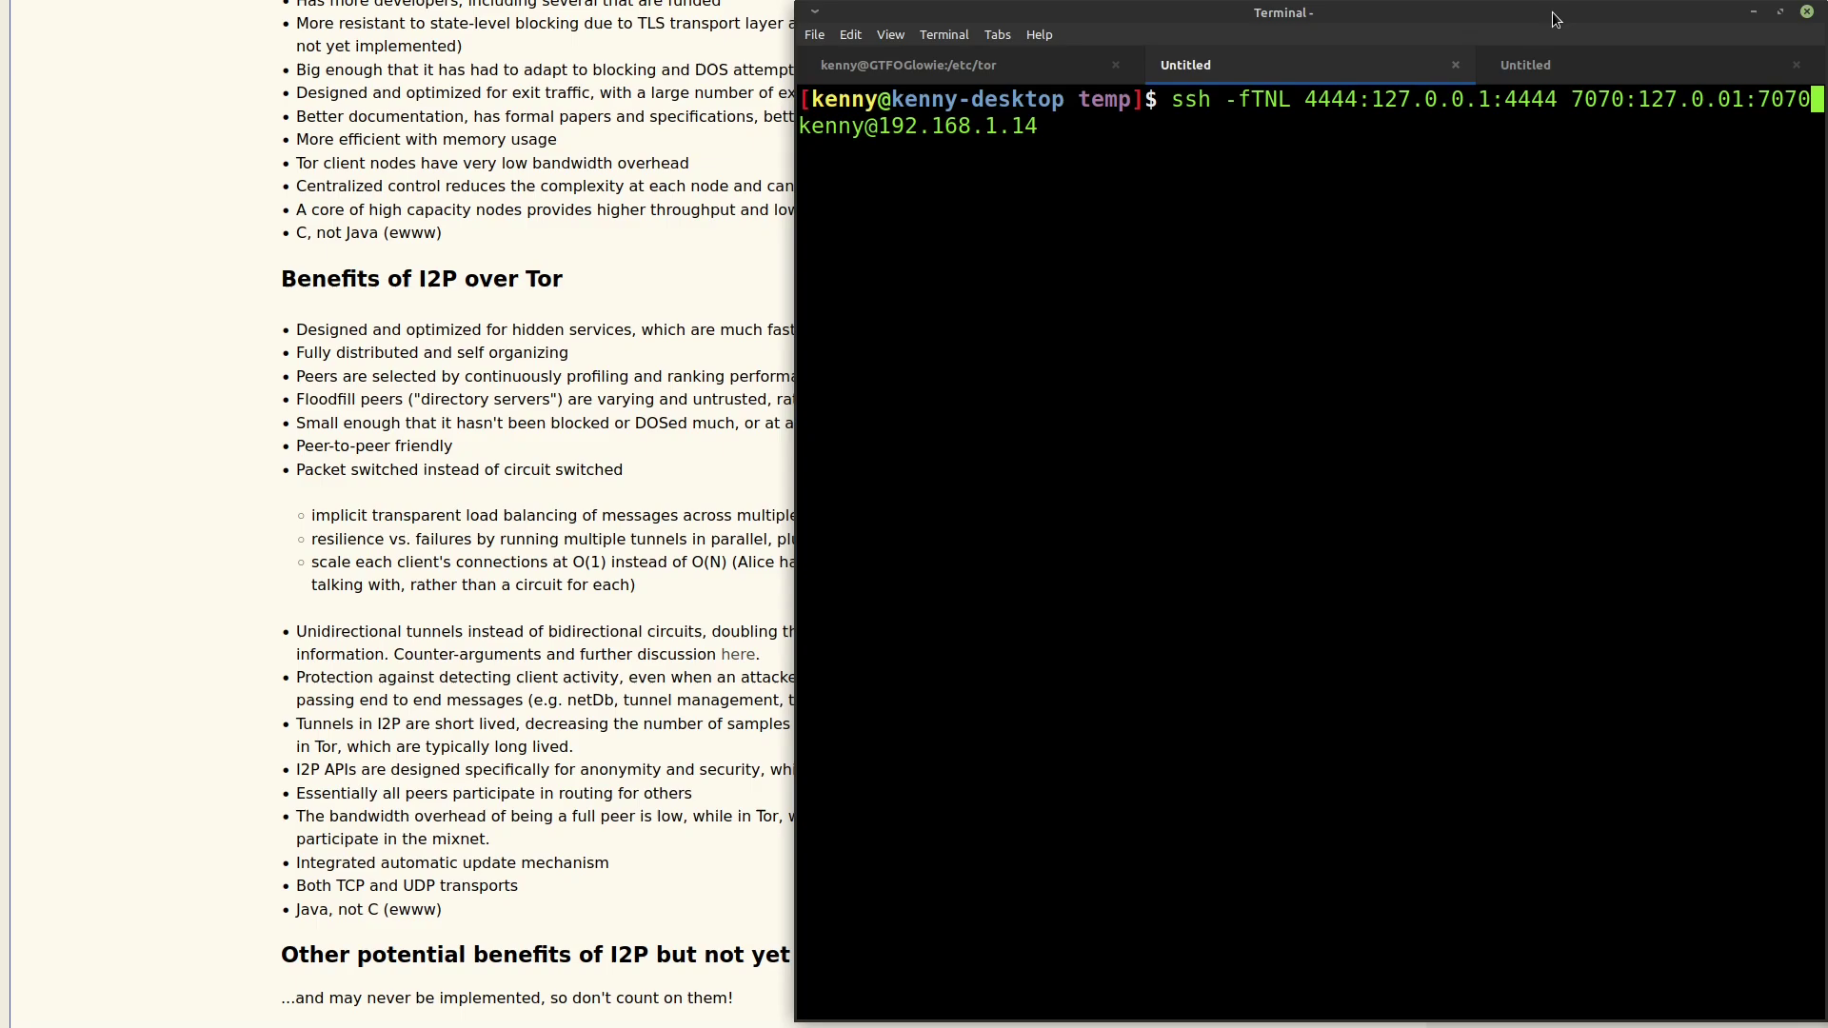
Prefix the 7070 mapping with -L and correct 127.0.01 to 127.0.0.1.
key("ctrl+Left")
key("ctrl+Left")
key("ctrl+Left")
key("ctrl+Left")
key("ctrl+Left")
type("-L")
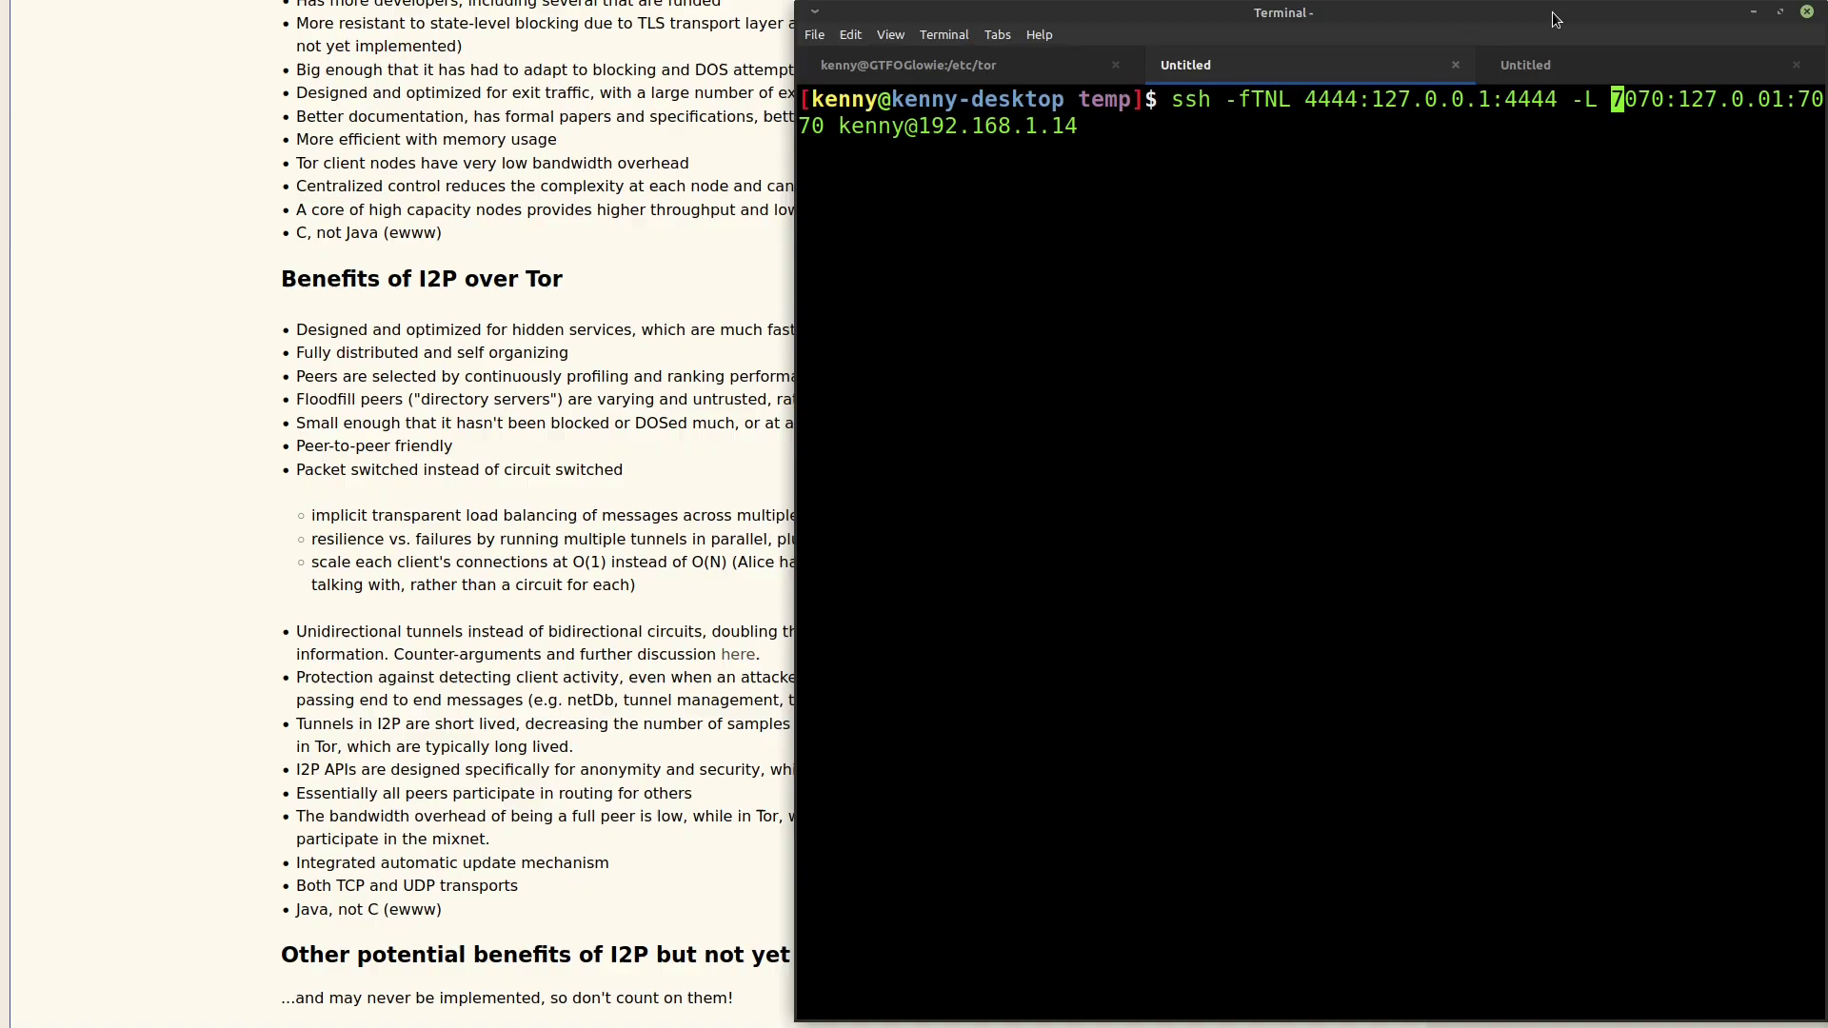
key("Right")
key("Right")
key("Right")
key("Right")
key("Right")
key("Right")
key("Right")
key("Right")
key("Right")
key("Right")
key("Right")
key("Right")
key("BackSpace")
key("Left")
key("Left")
key("Left")
key("Left")
key("Left")
key("Left")
key("Left")
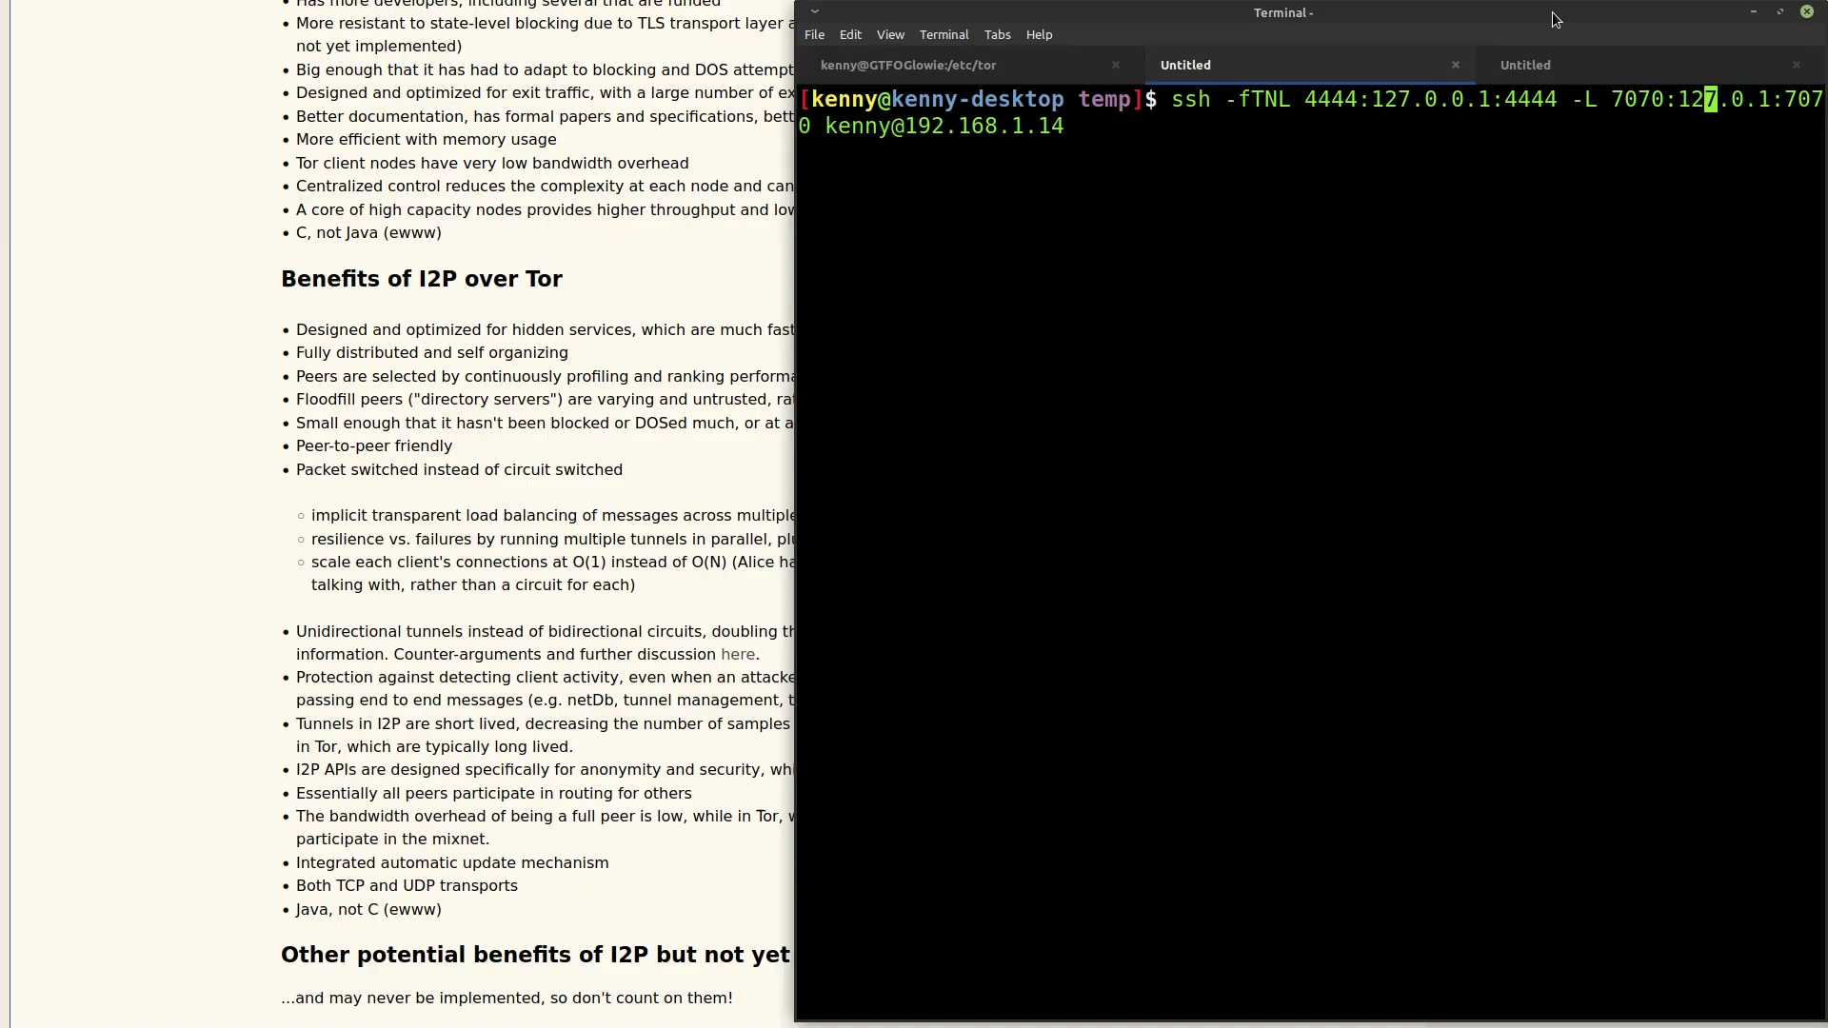
key("Right")
key("Right")
key("Right")
key("Right")
key("Right")
key("Right")
key("Right")
type("0.")
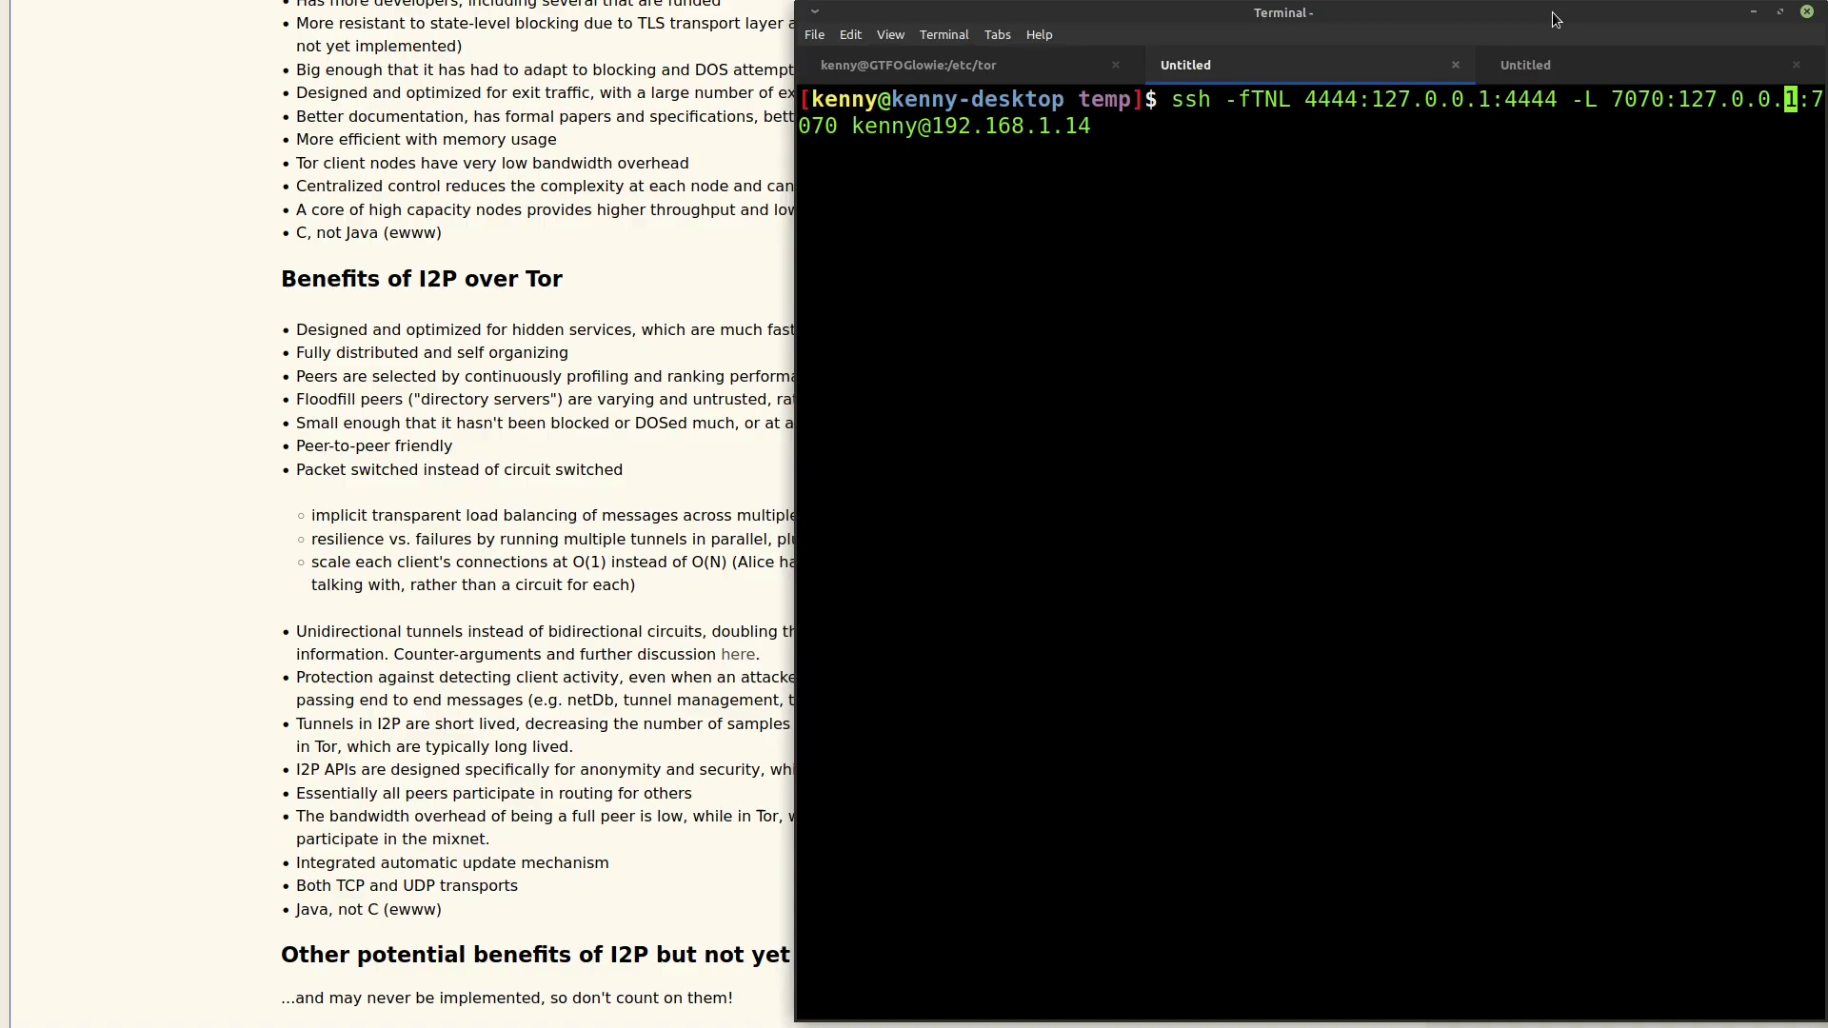
Run the ssh tunnel command and enter the remote account password.
key("Return")
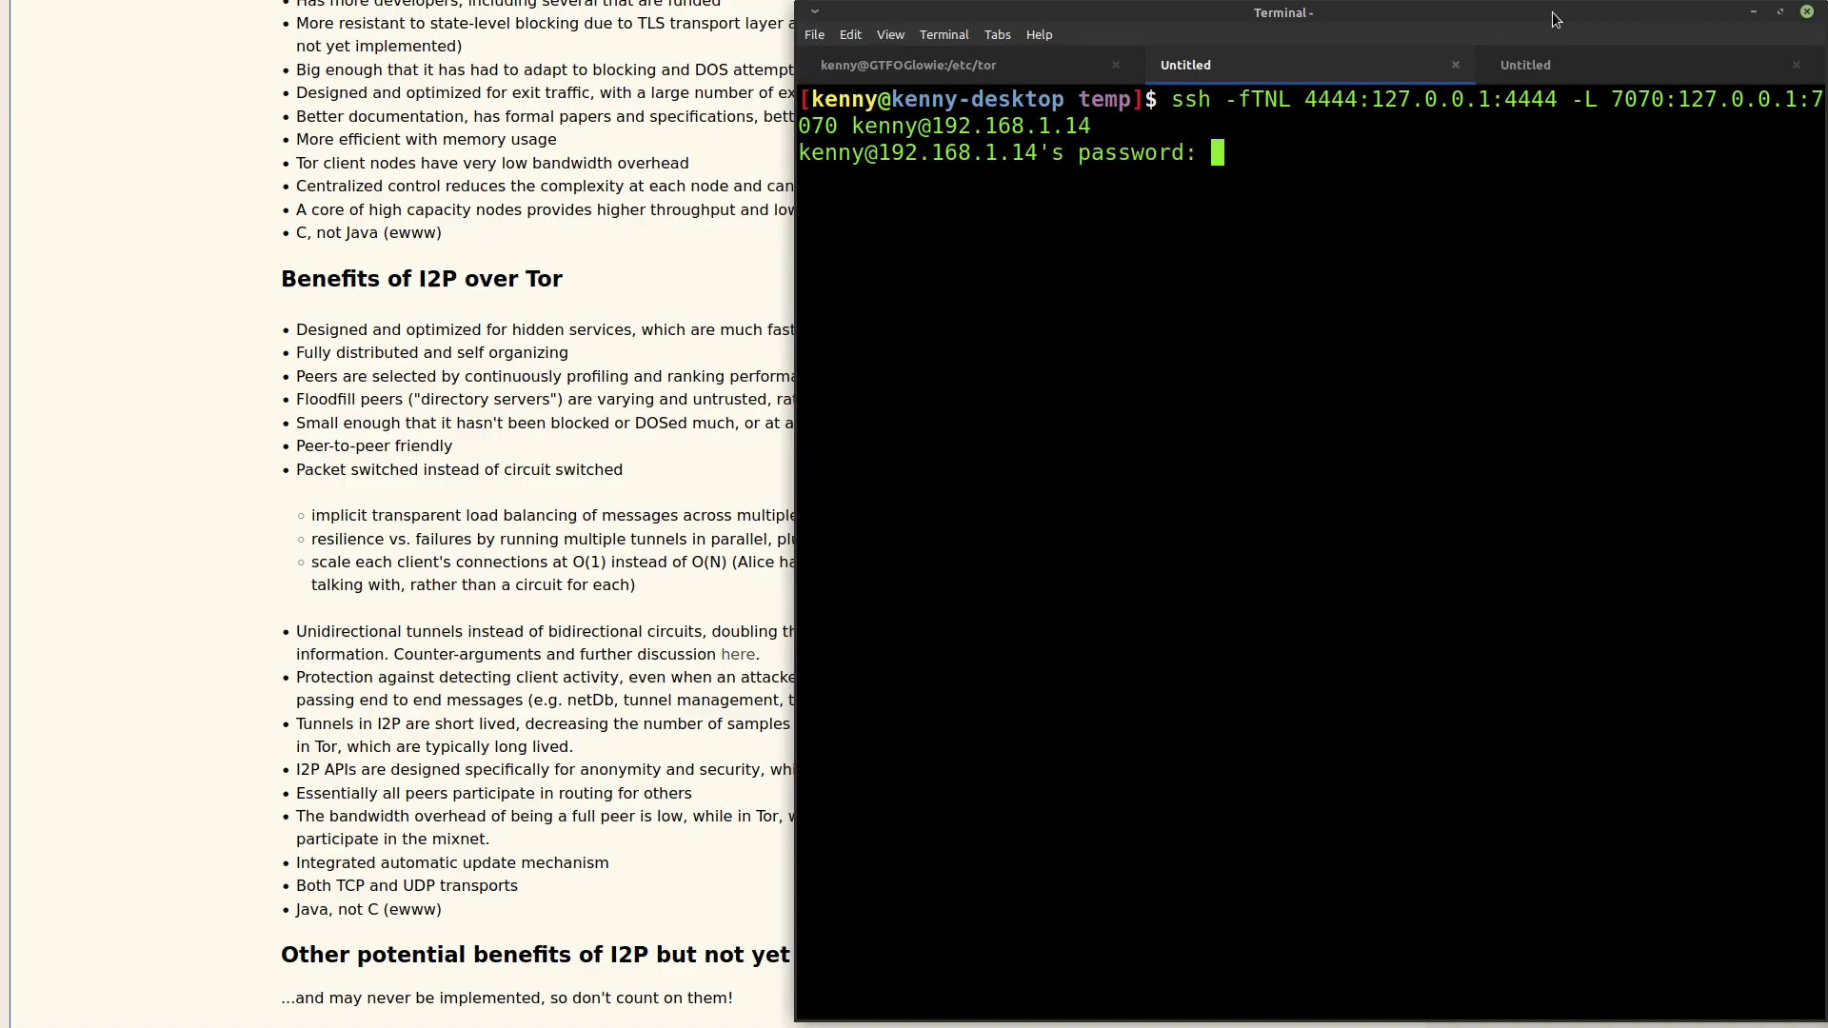
key("Return")
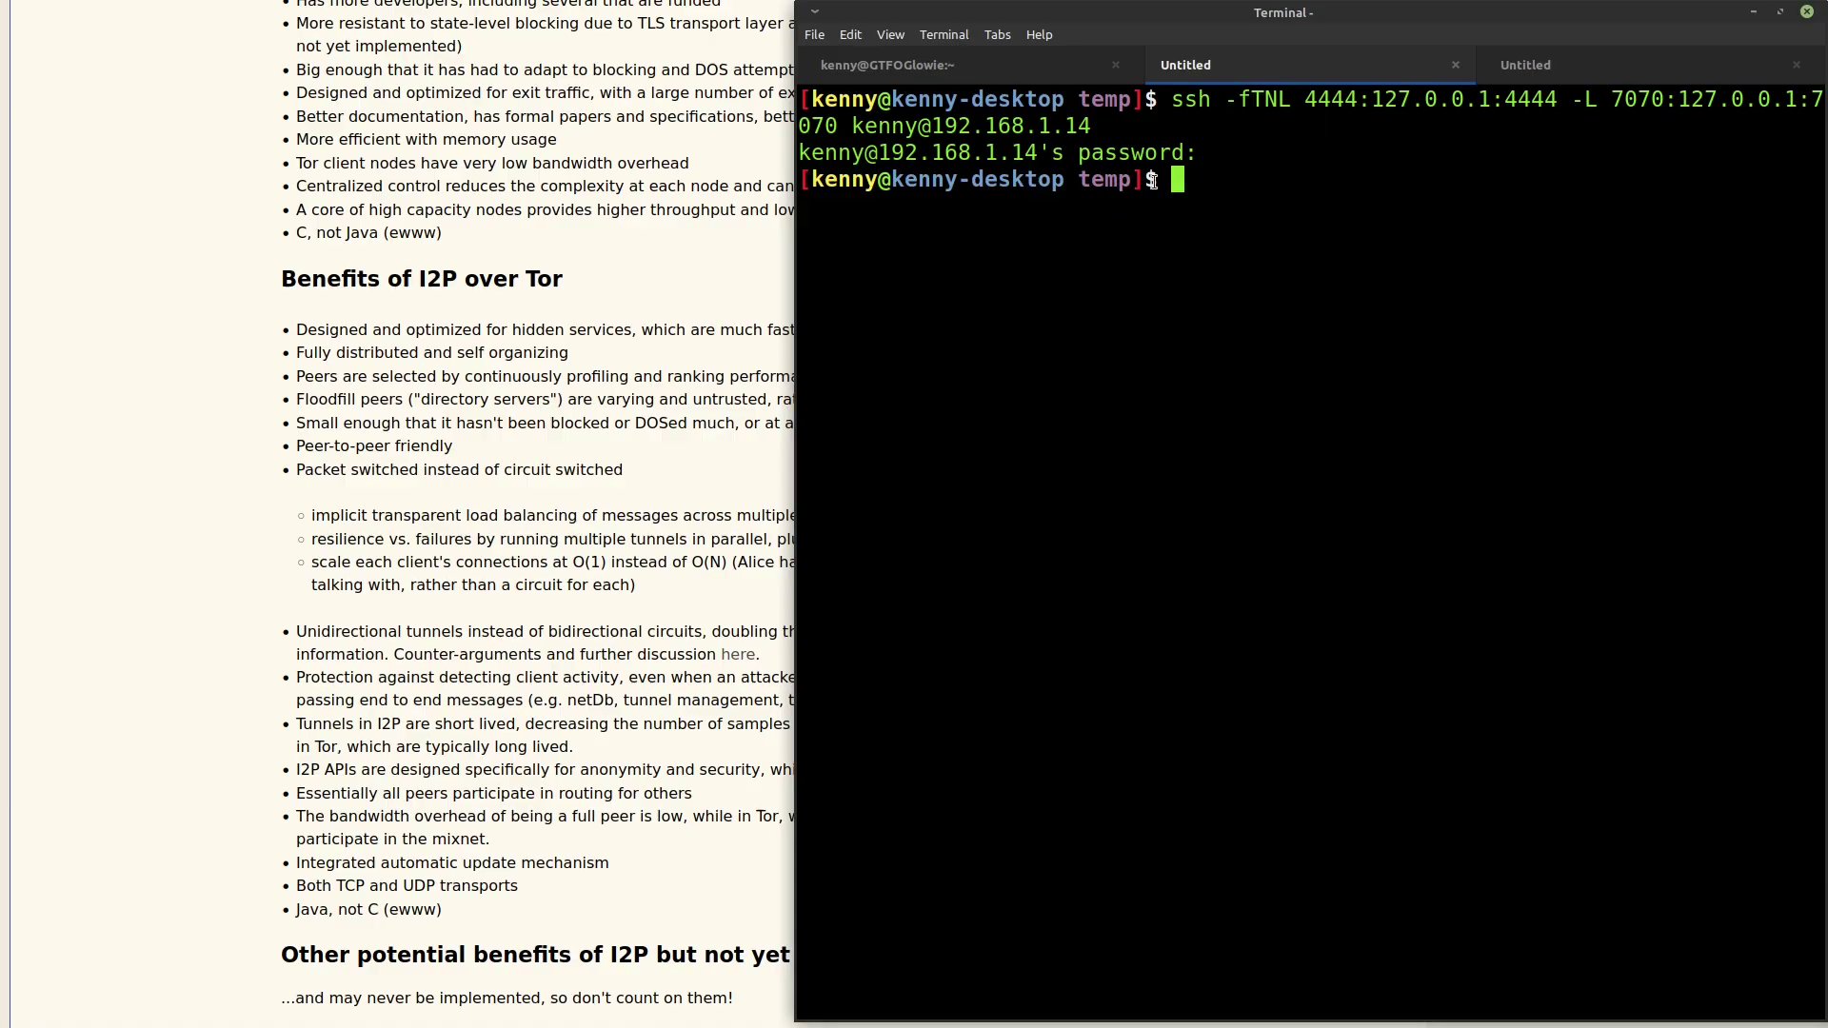
double_click(1267, 100)
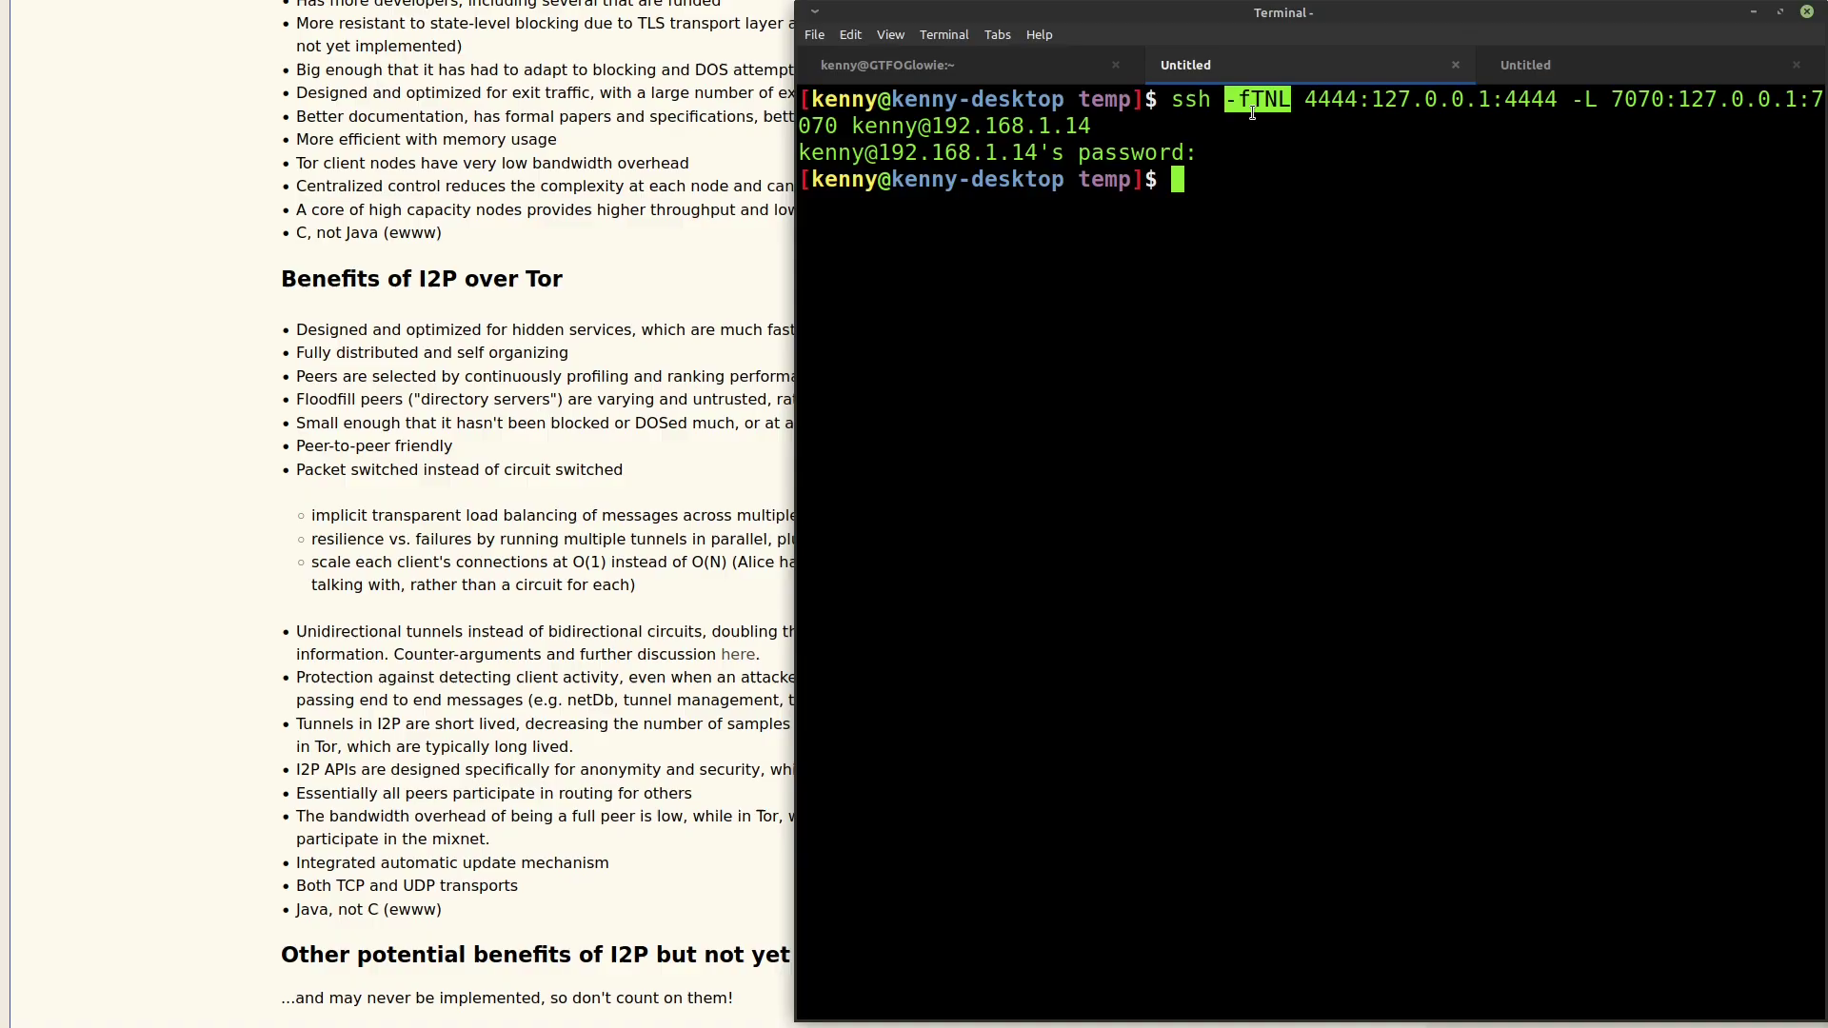
left_click(1281, 138)
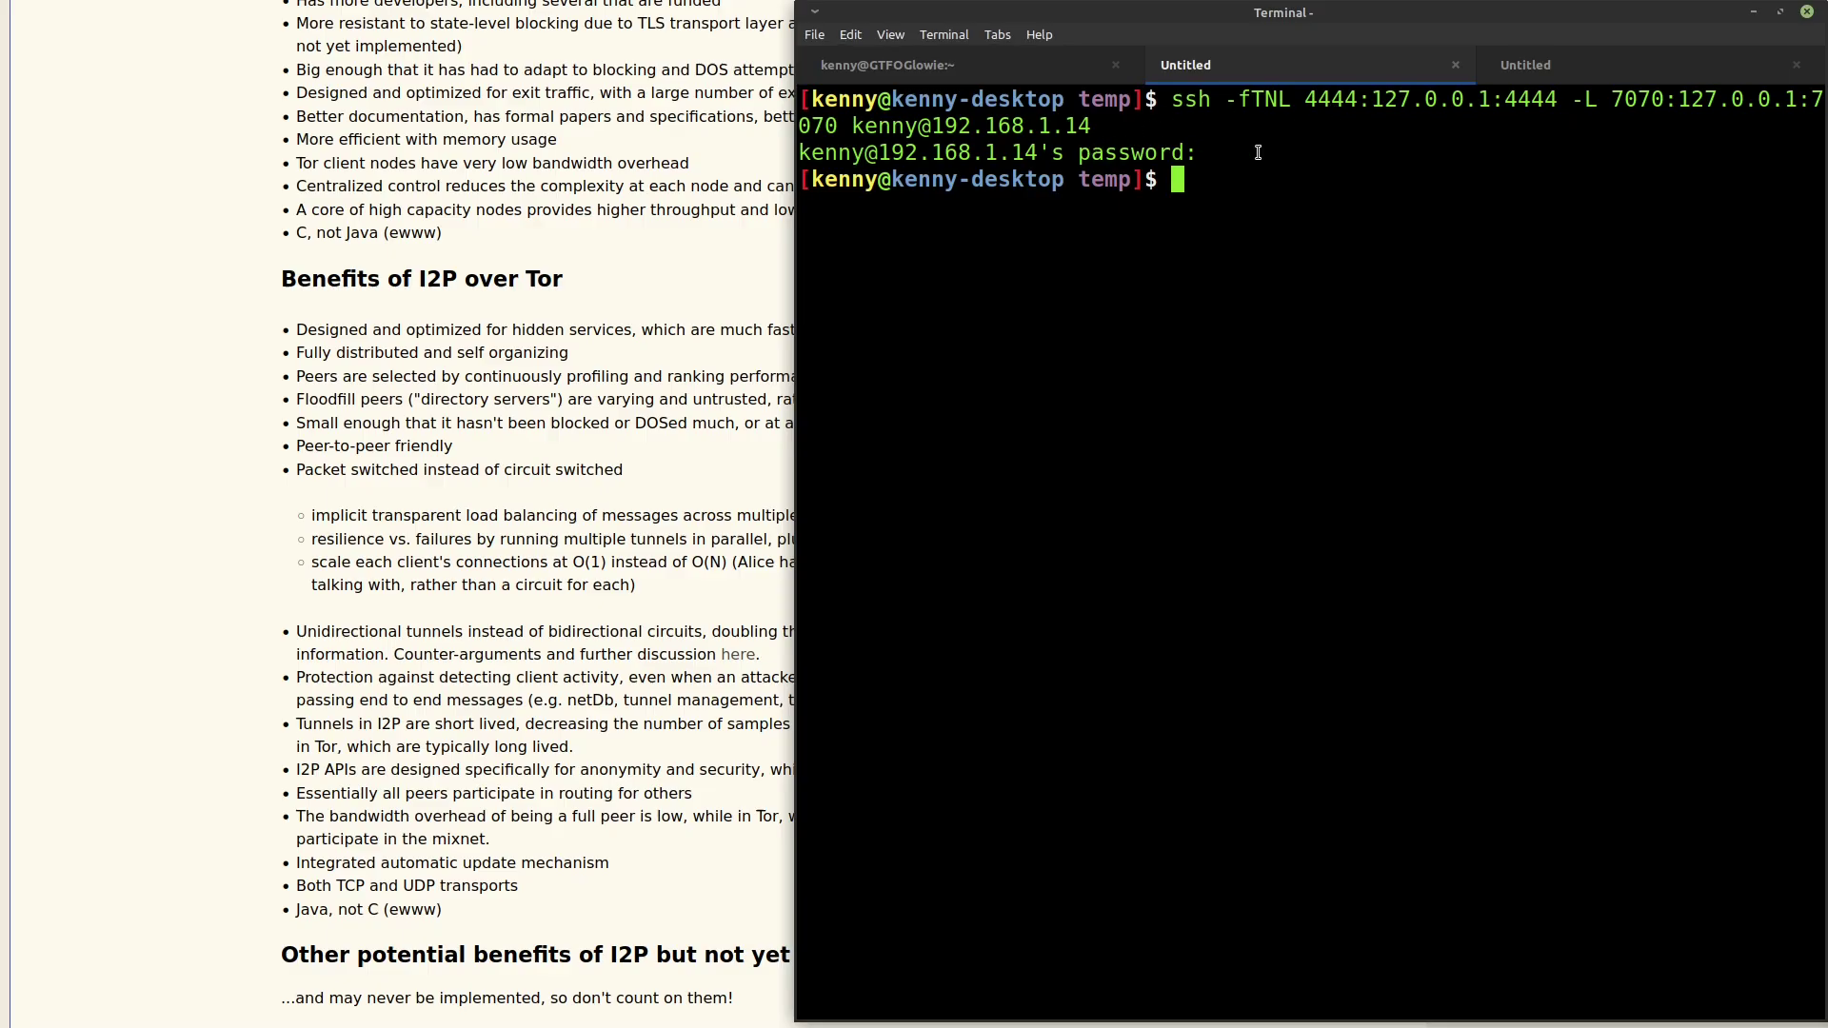
Switch to the remote router session, then show the PurpleI2P i2pd GitHub repository.
left_click(1038, 63)
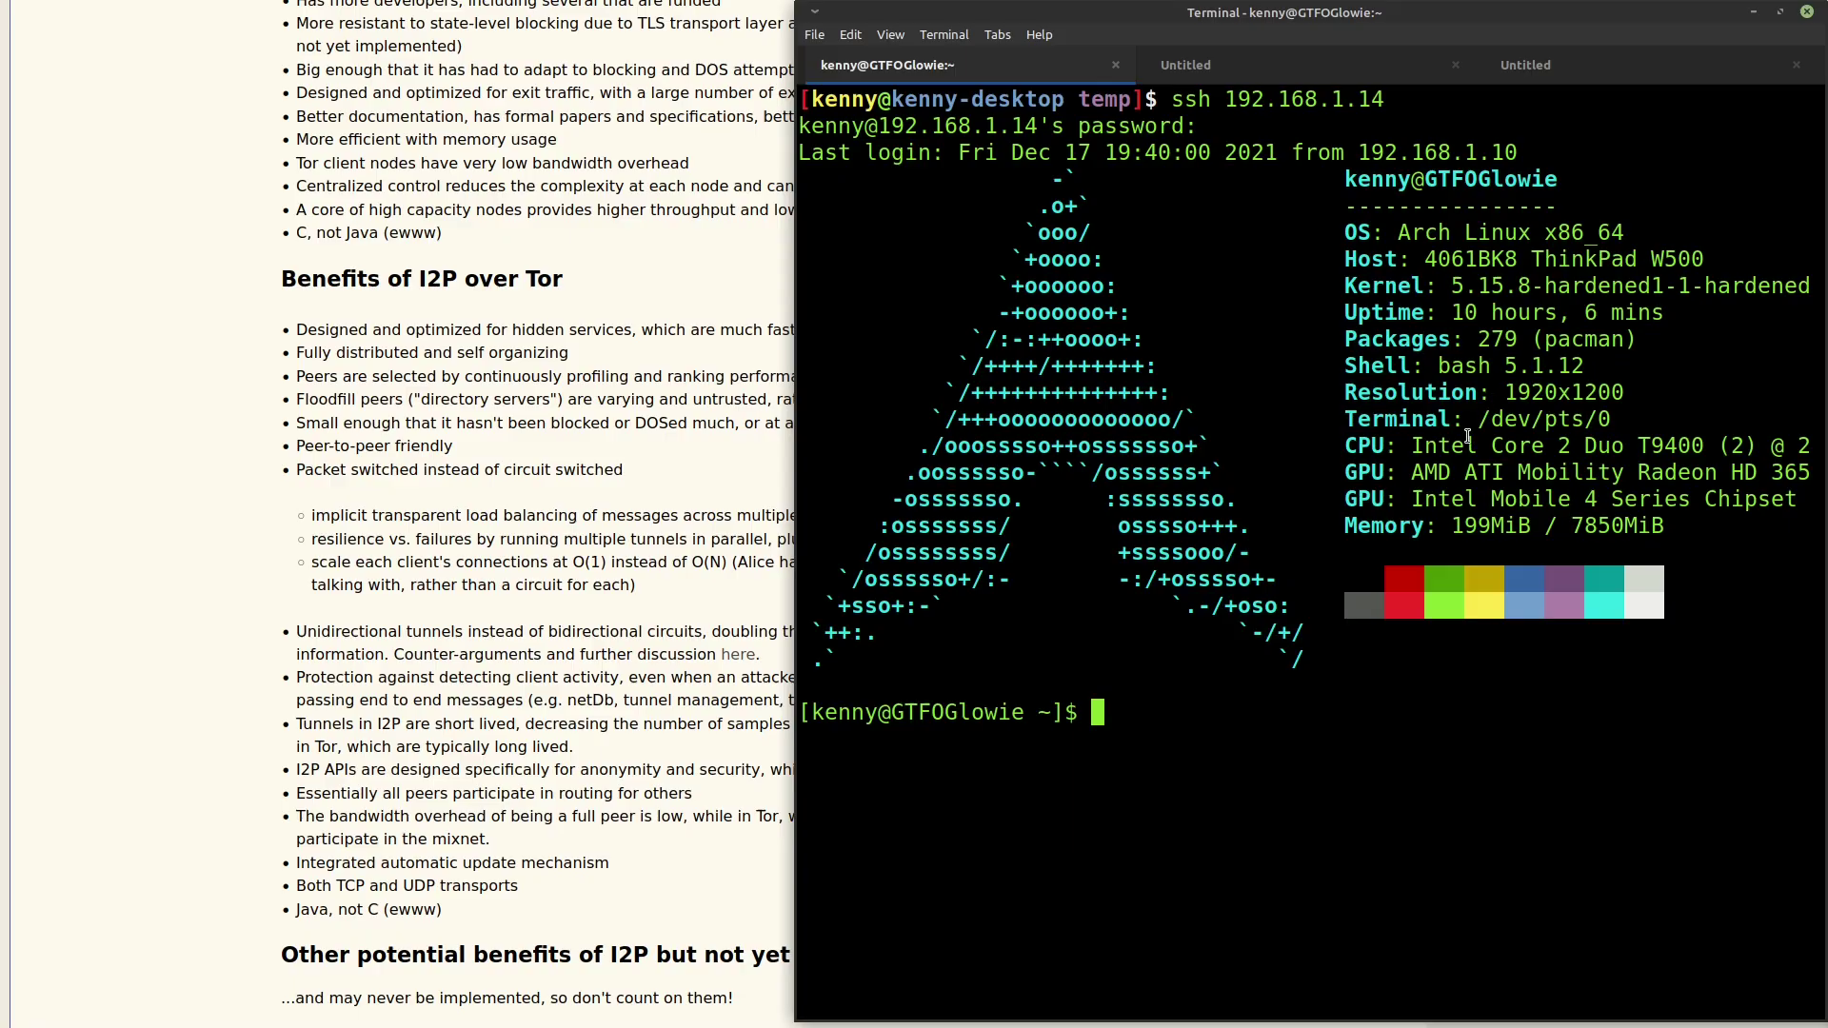
left_click(648, 408)
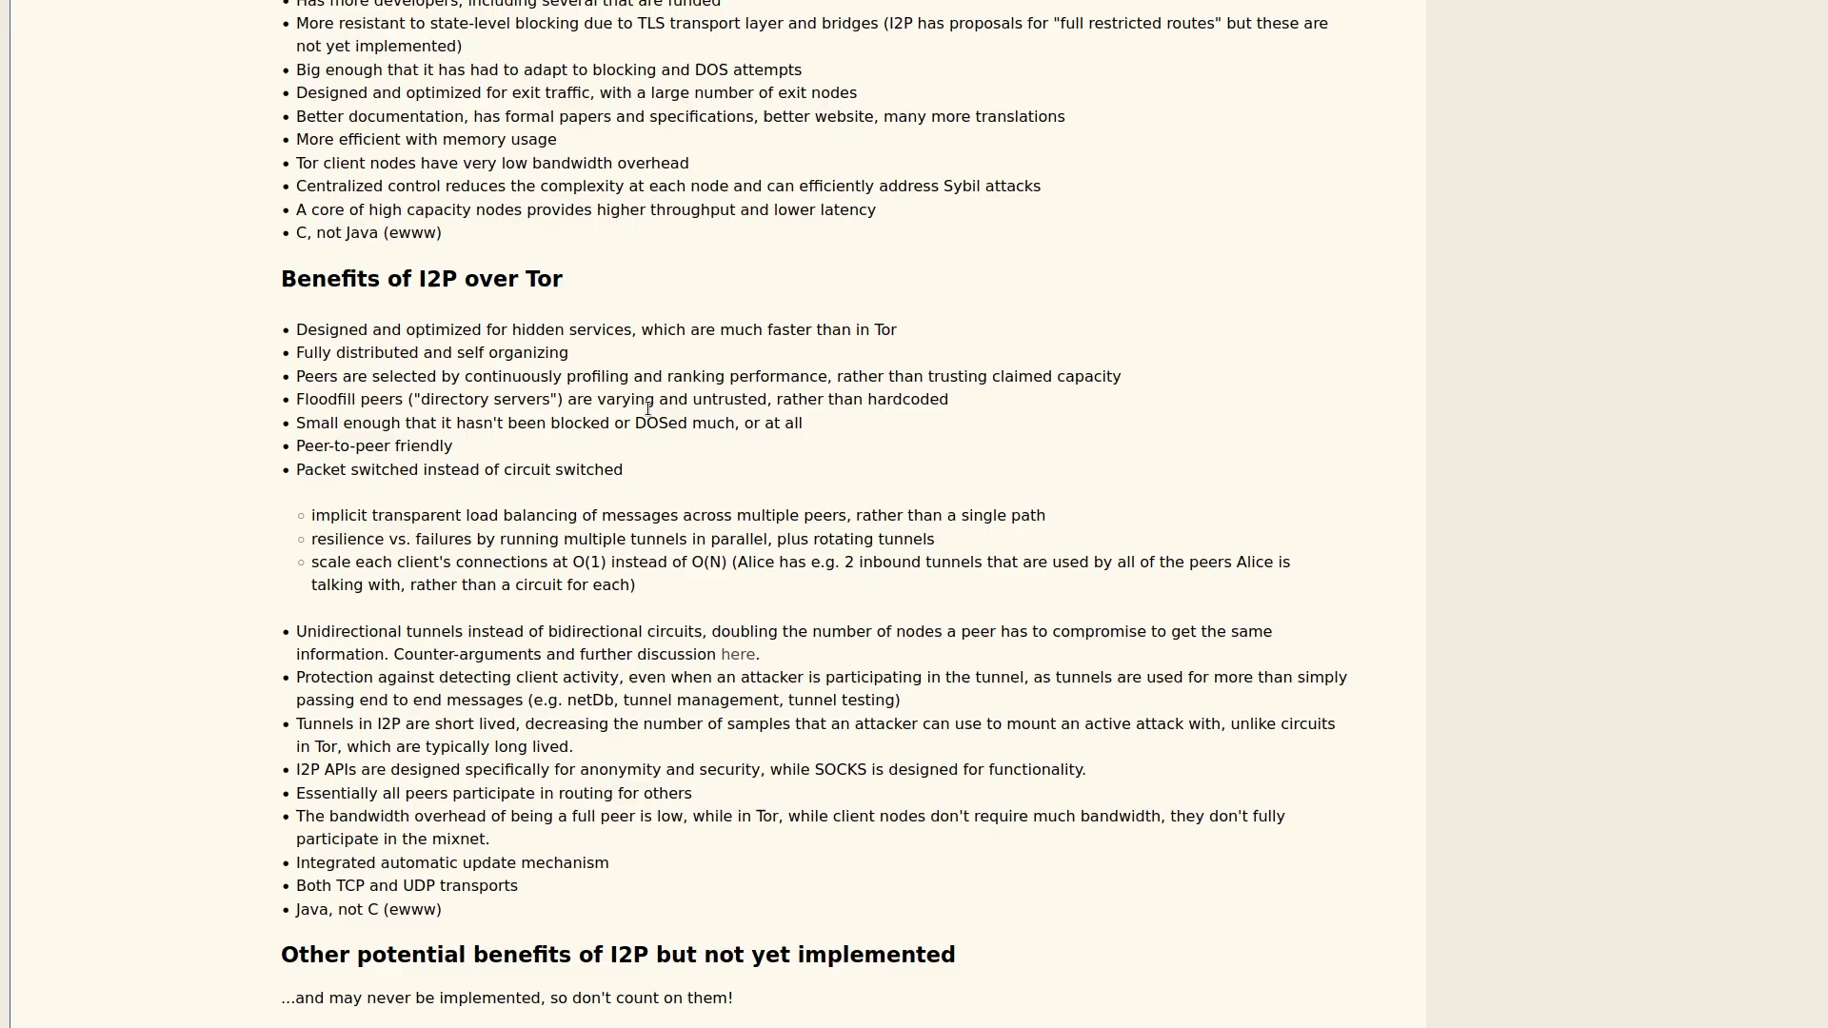
key("ctrl+Tab")
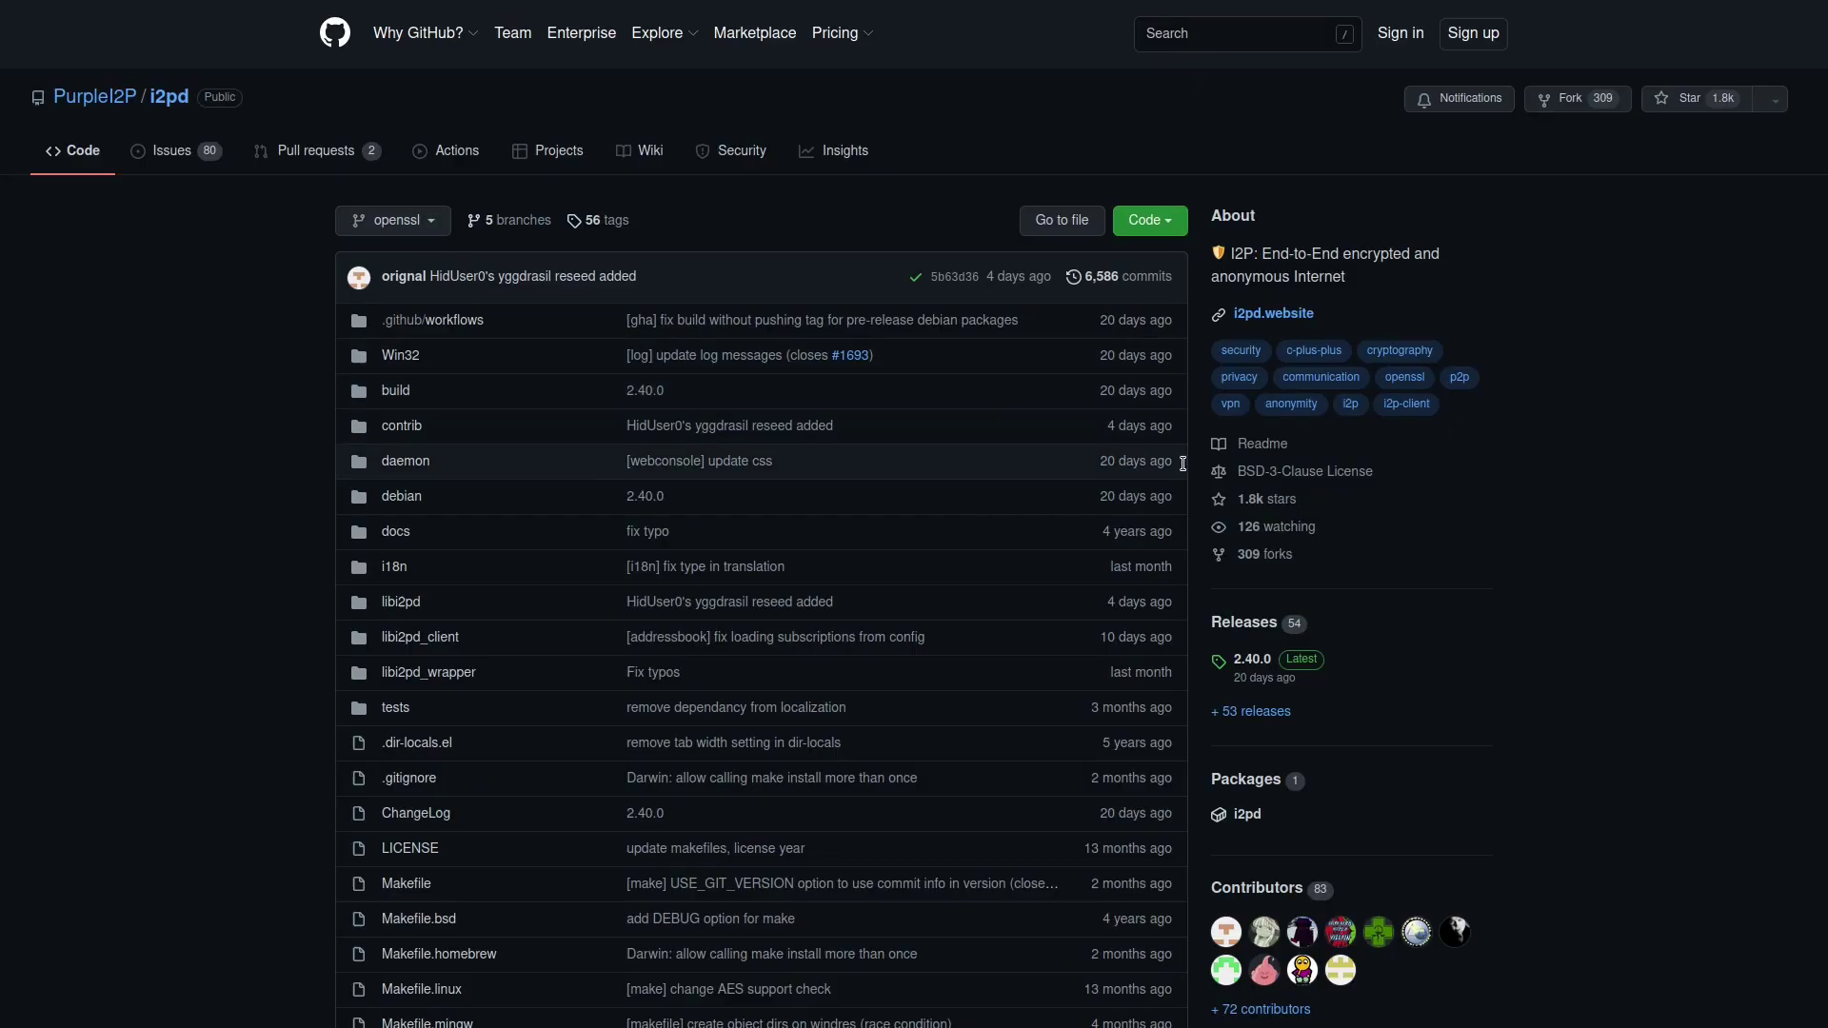
Look over the i2pd repository page, then move on to the i2pd docs Installing page.
scroll(1523, 563, "down", 5)
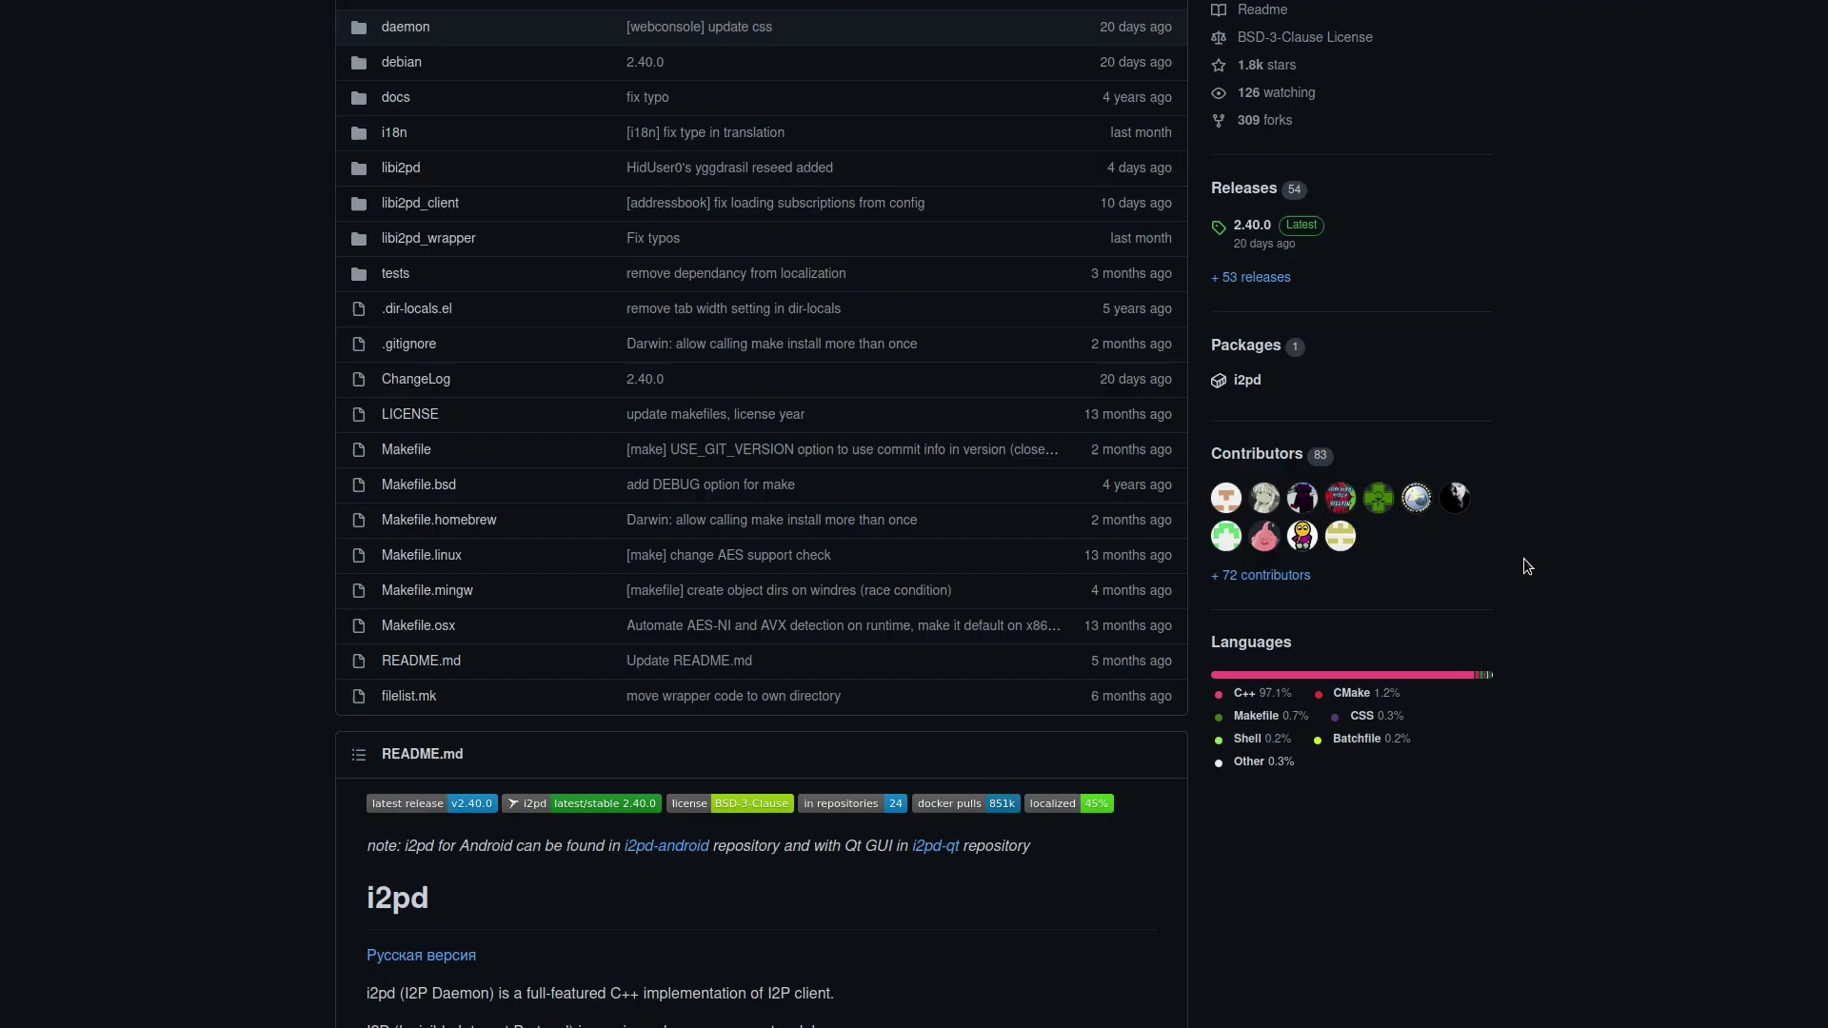
scroll(1509, 559, "up", 5)
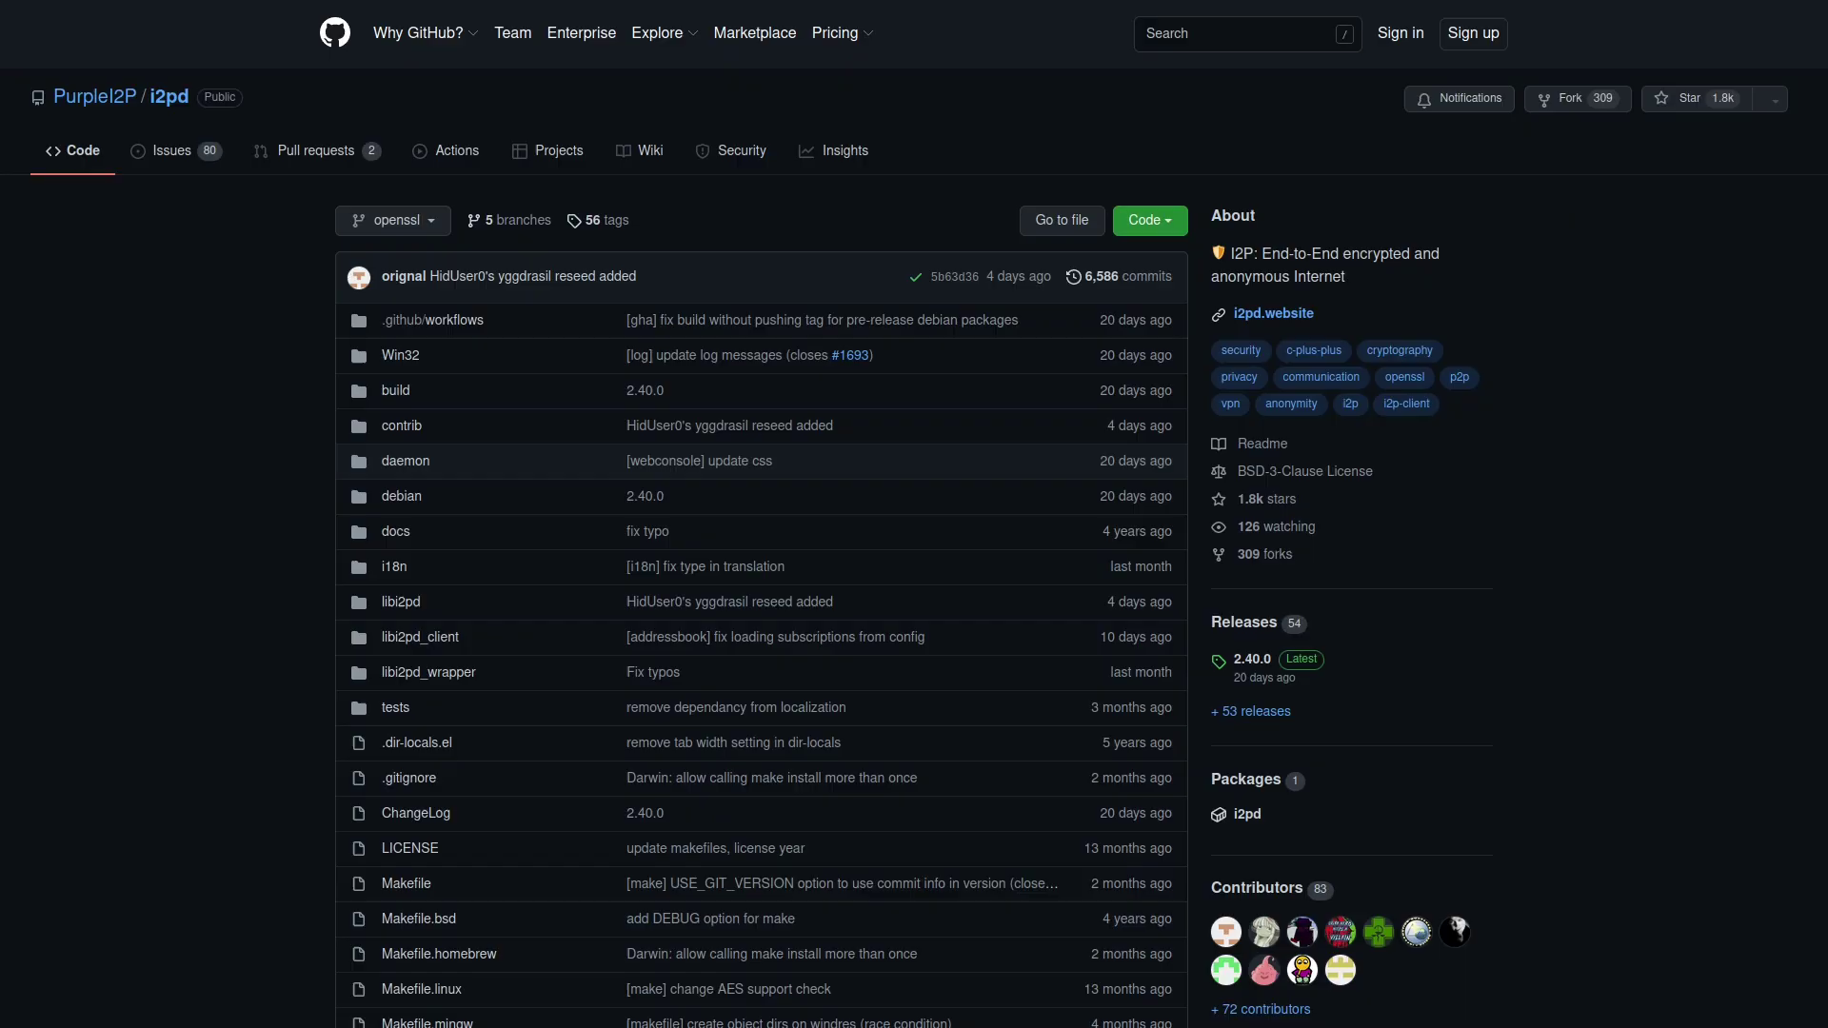
key("alt+Tab")
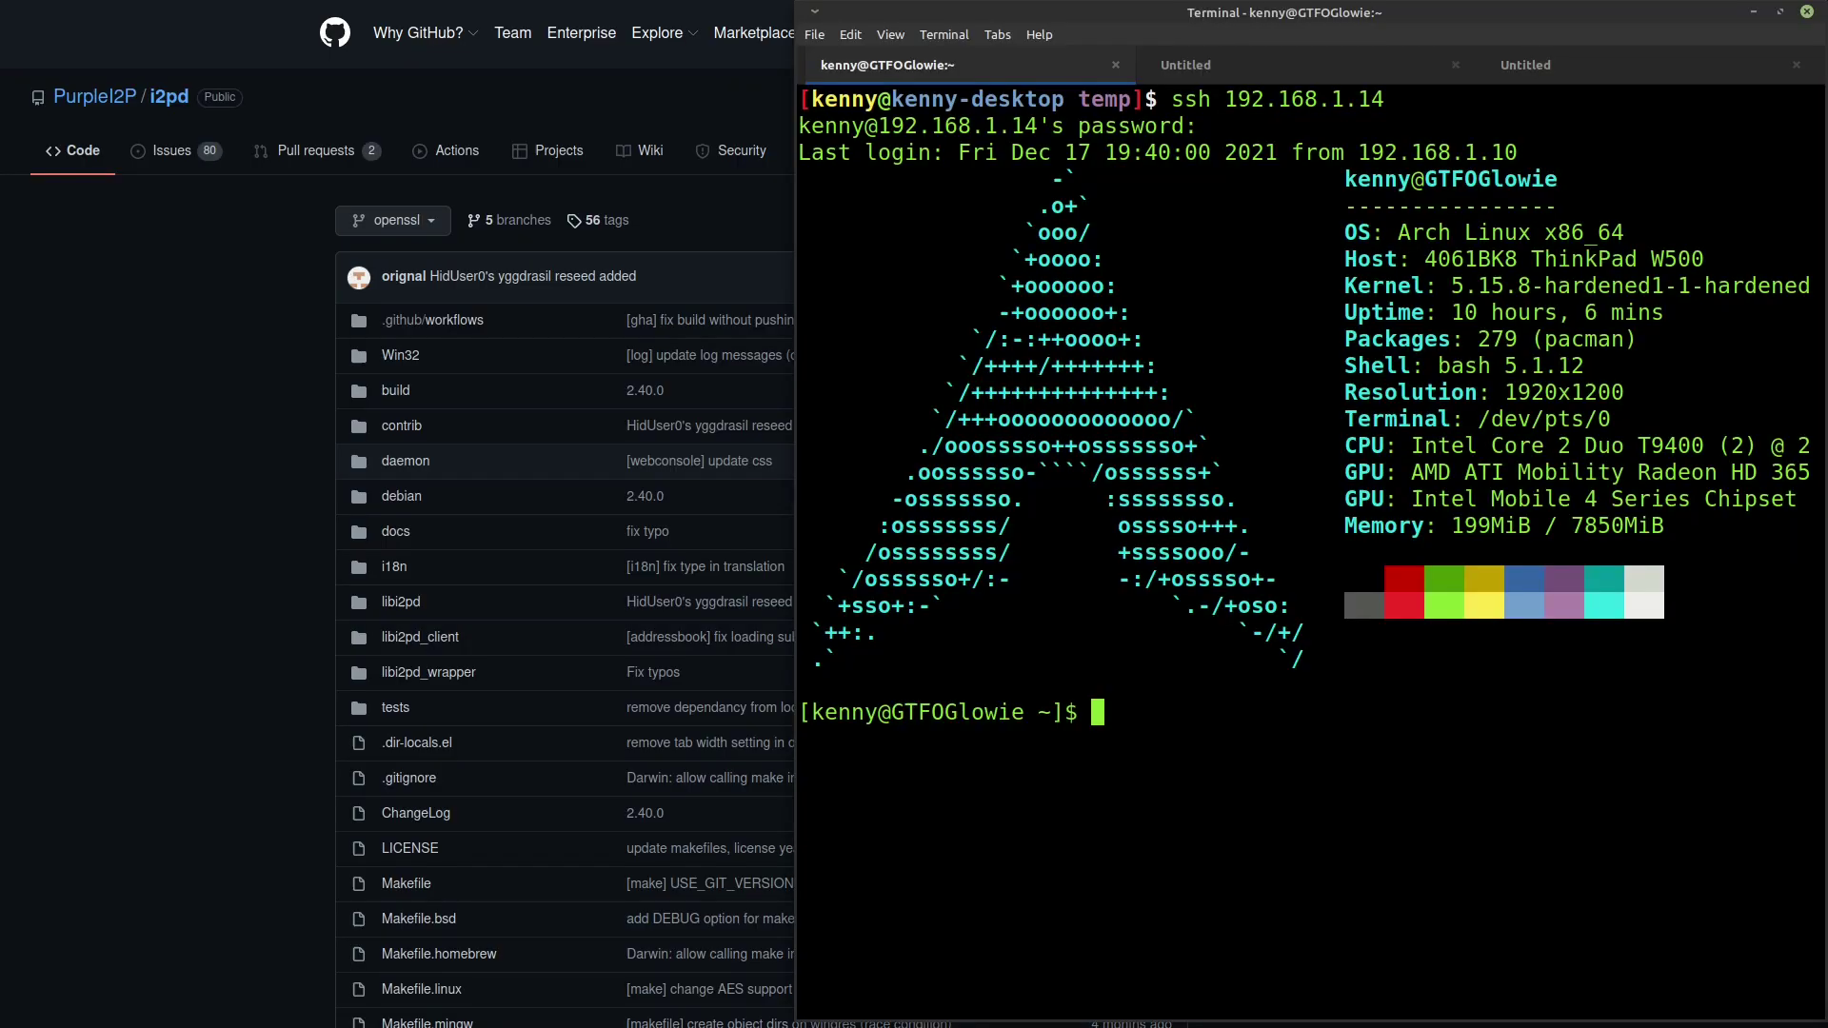
key("alt+Tab")
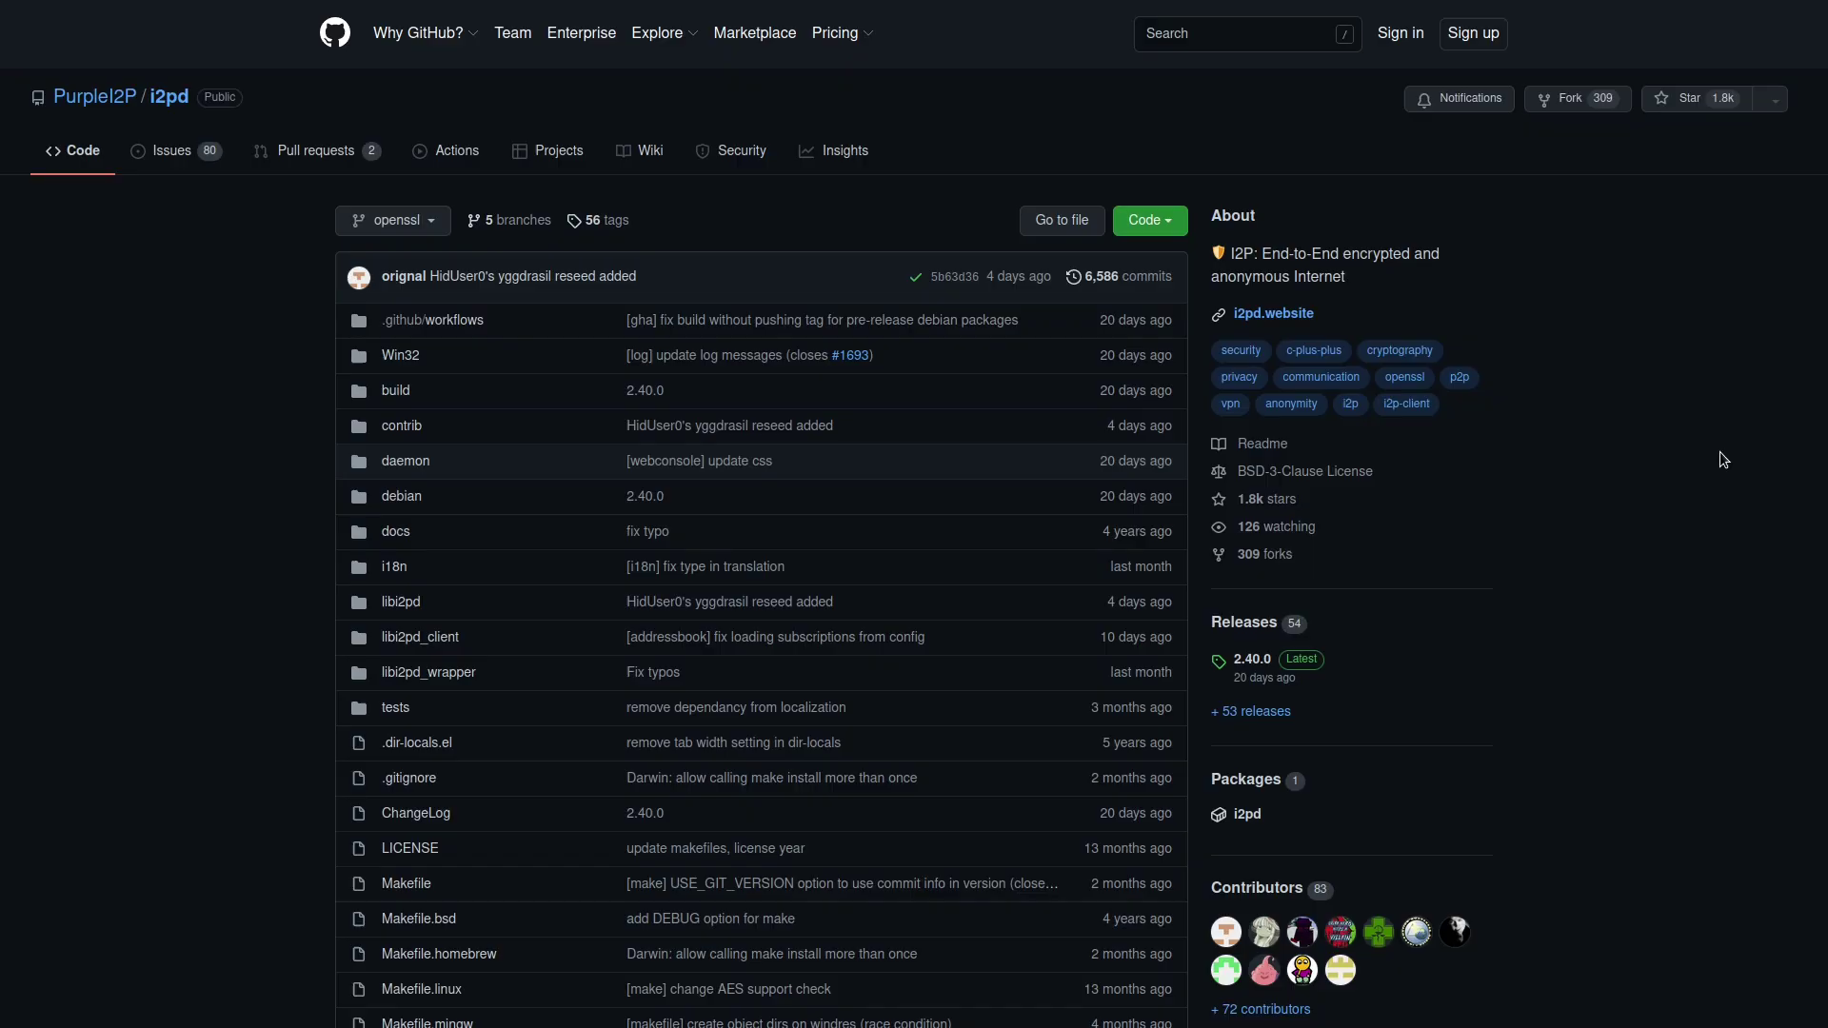
key("alt+Tab")
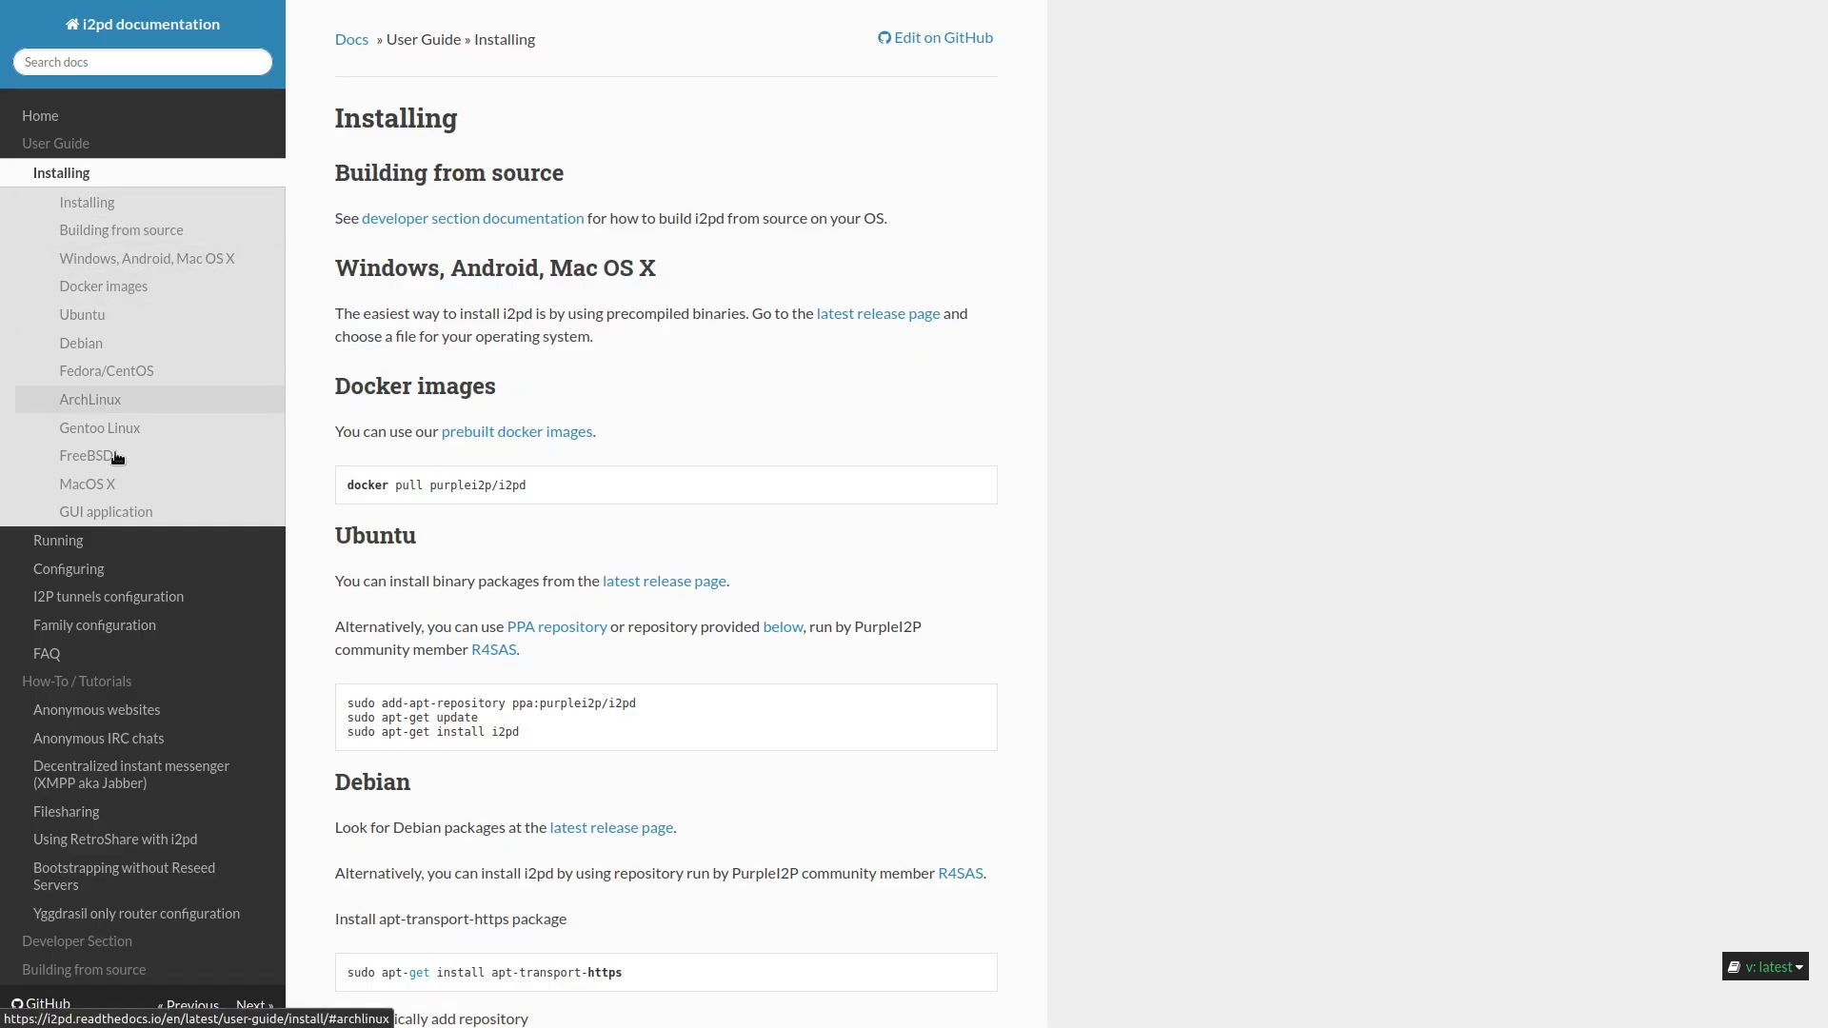
Open the i2pd docs Running page and scroll through its systemd and from-source sections.
left_click(98, 541)
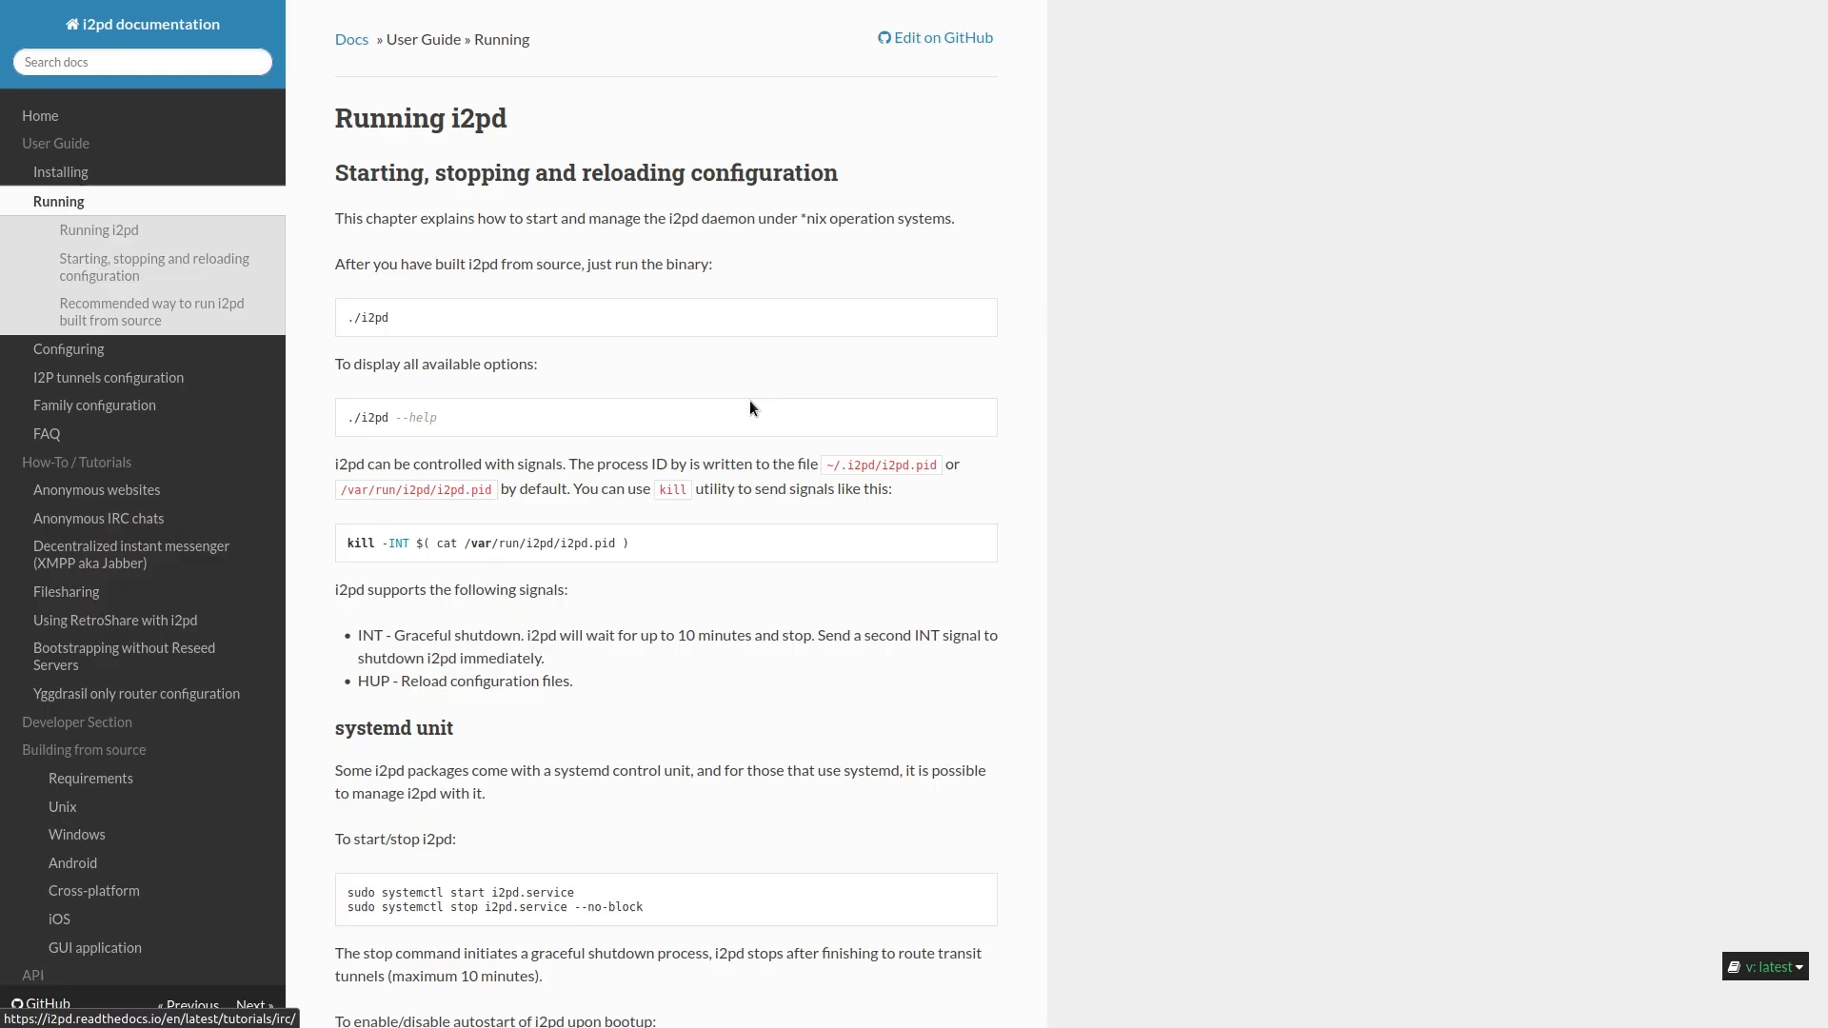
scroll(930, 358, "down", 3)
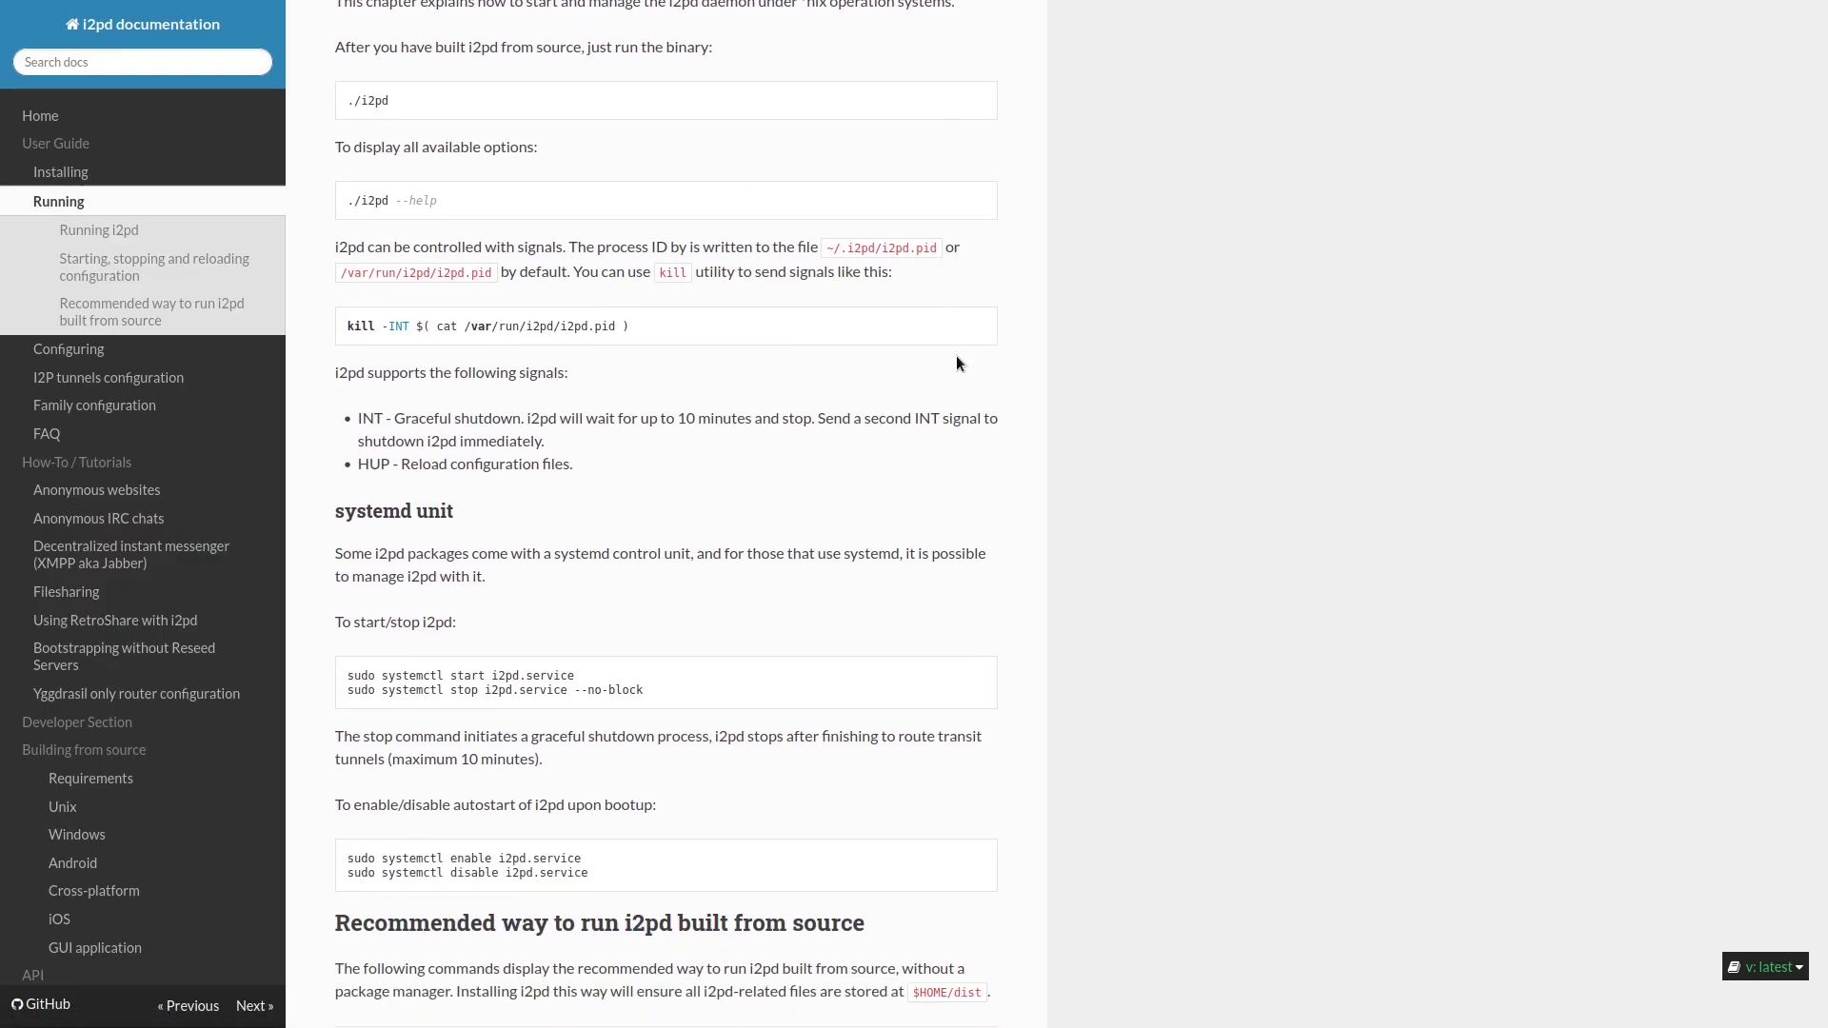
scroll(956, 356, "down", 2)
scroll(960, 375, "down", 2)
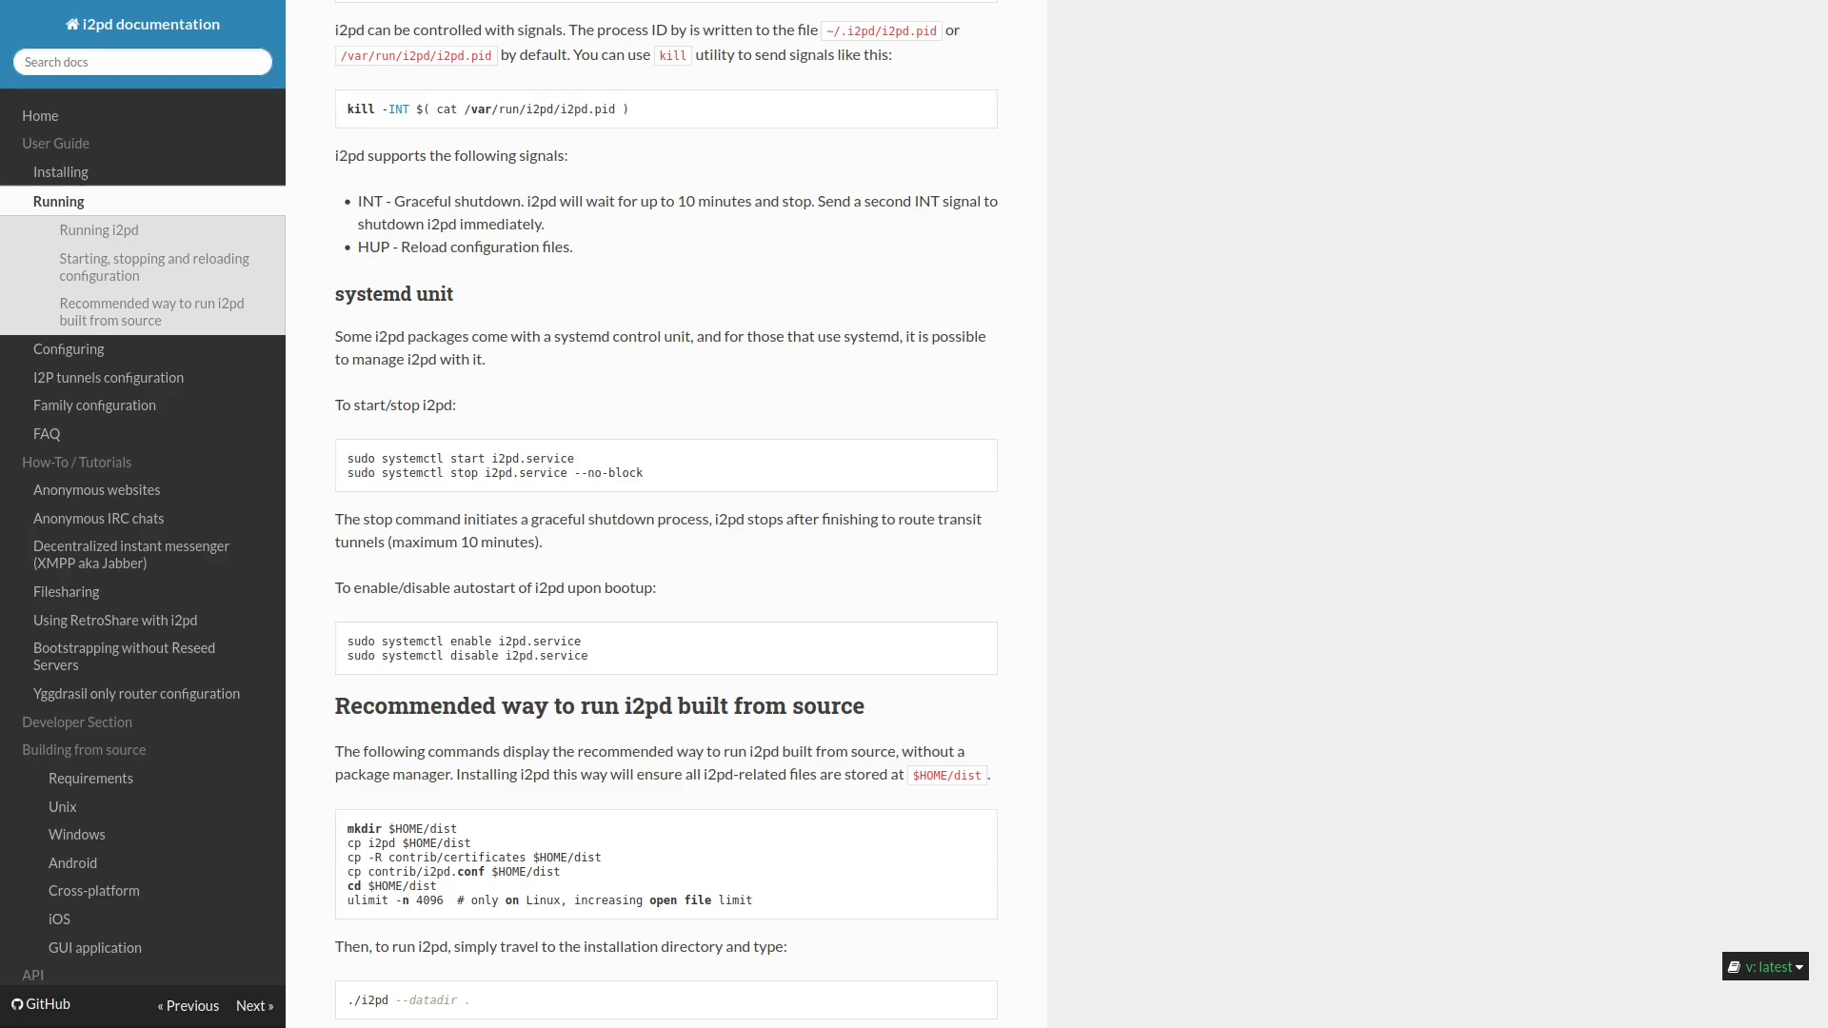
Open /etc/i2pd/i2pd.conf in vim on the remote router, using Tab completion.
key("F12")
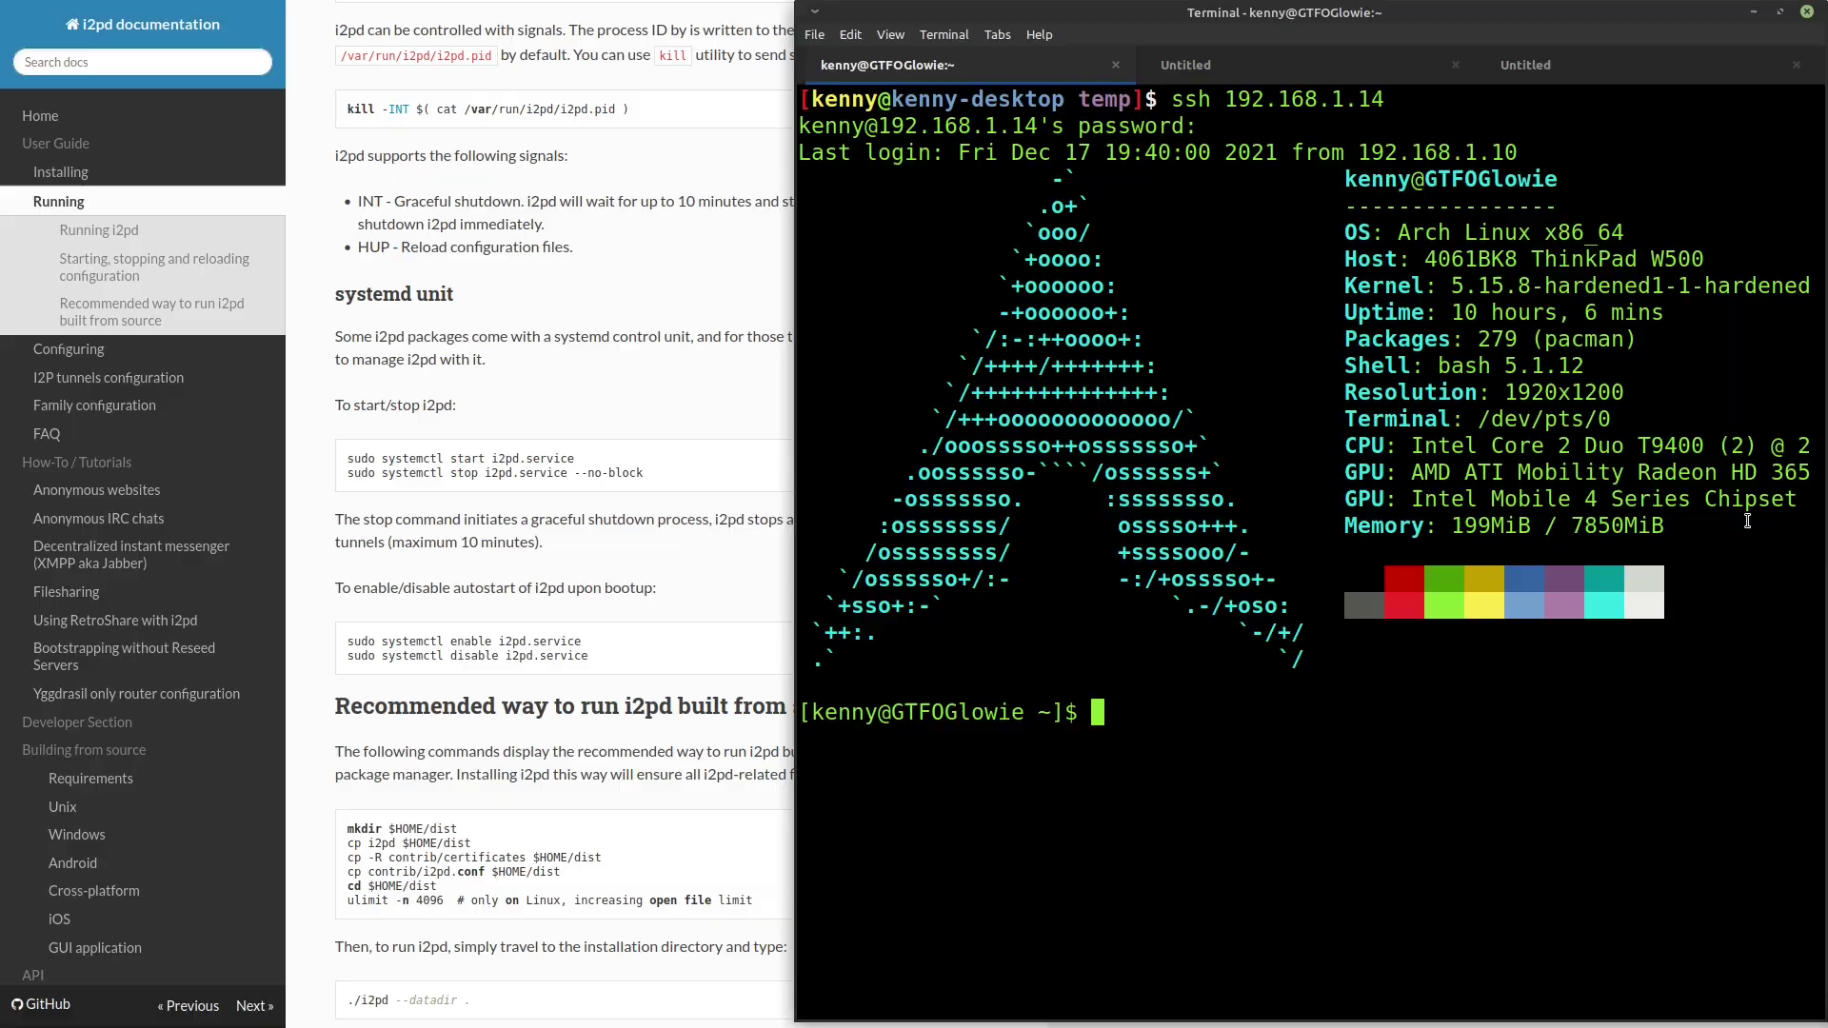
type("vim /etc/i2")
key("Tab")
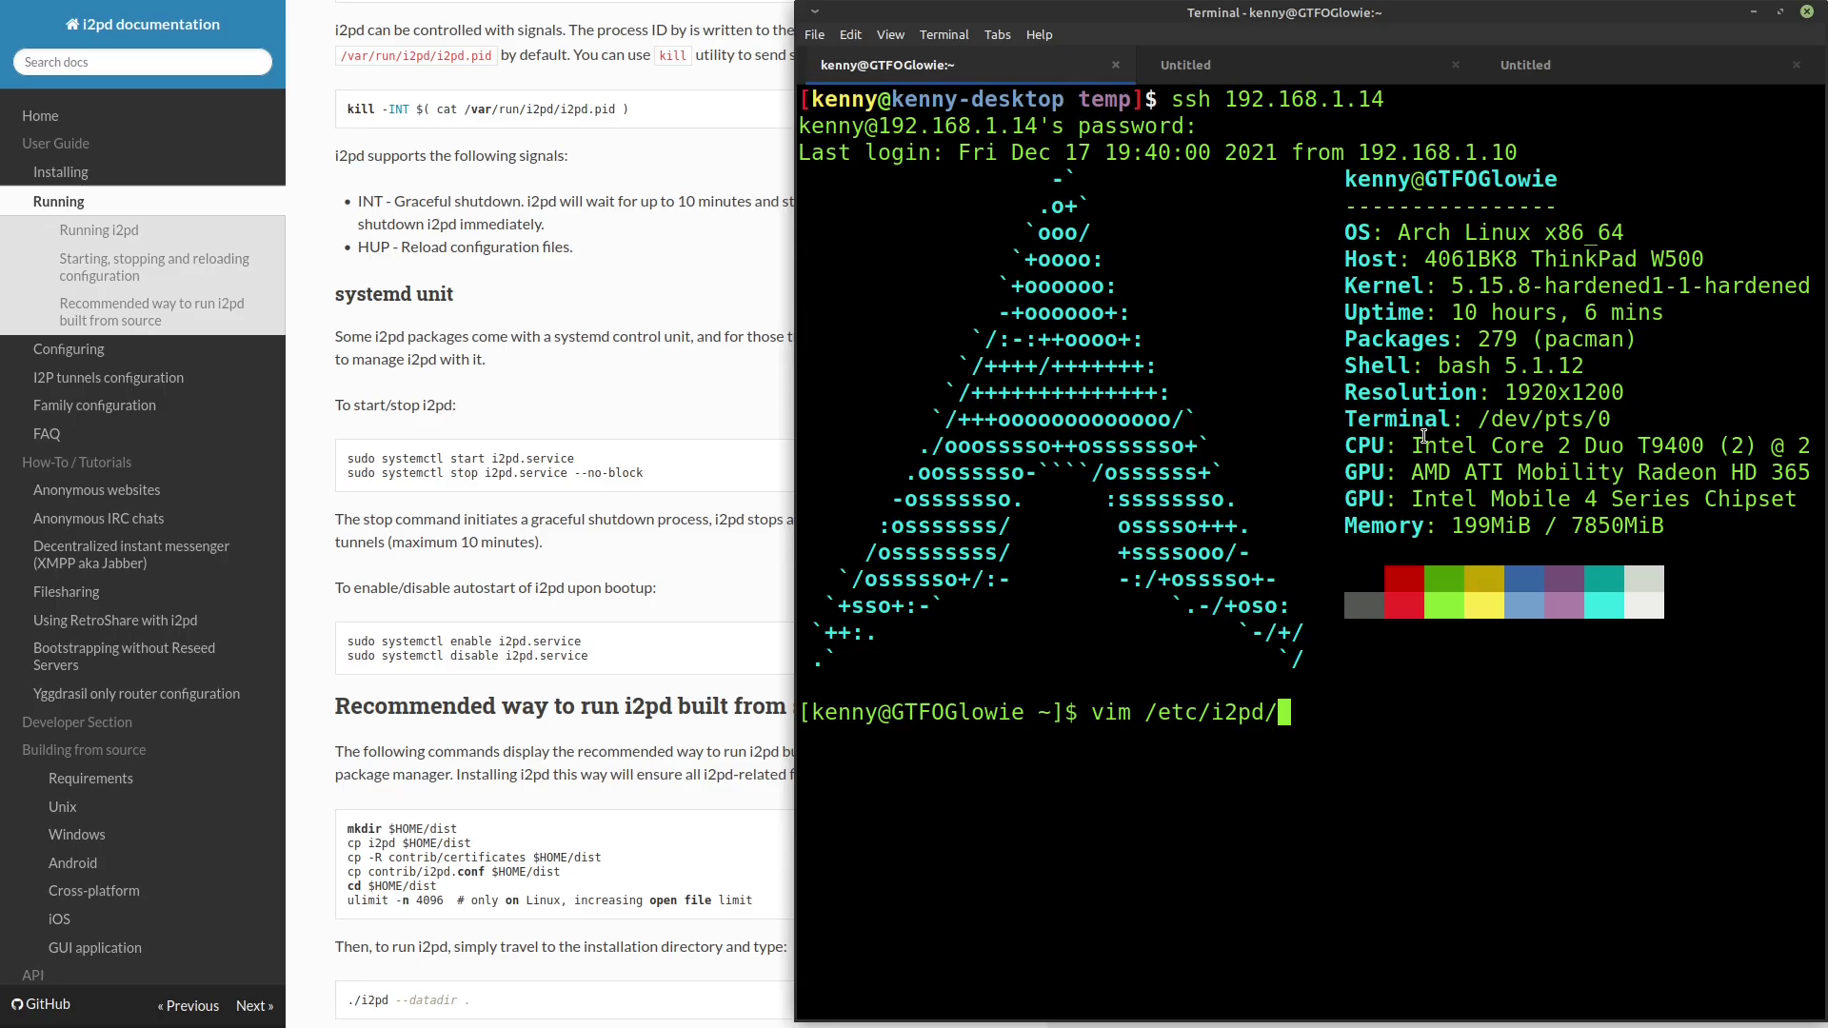
type("i2")
key("Tab")
key("Return")
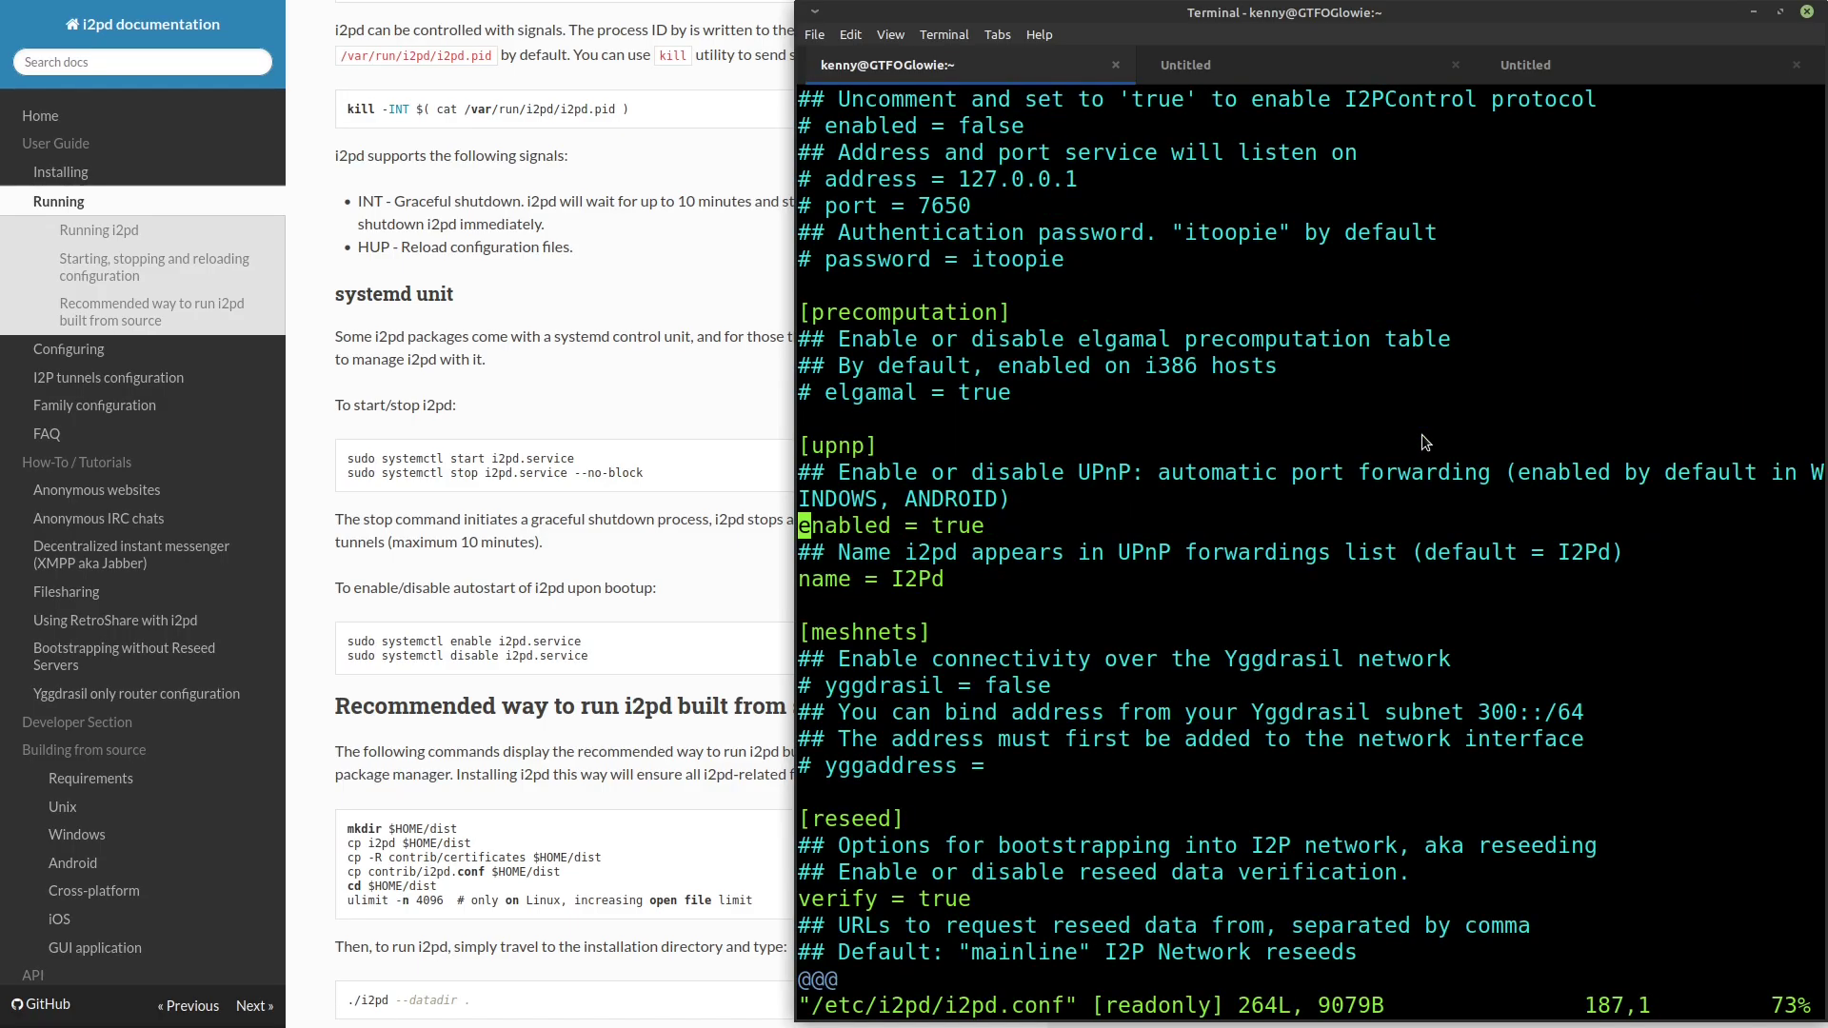
Move to the enabled = true line under the [upnp] section.
key("k")
key("k")
key("l")
key("l")
key("l")
key("j")
key("j")
key("h")
key("k")
key("l")
key("l")
key("l")
key("l")
key("l")
key("l")
key("l")
key("l")
key("l")
key("l")
key("l")
key("l")
key("l")
key("l")
key("l")
key("l")
key("l")
key("l")
key("l")
key("l")
key("l")
key("l")
key("j")
key("h")
key("h")
key("h")
key("h")
key("h")
key("h")
key("h")
key("h")
key("h")
key("h")
key("h")
key("h")
key("h")
Attempt :wq on the read-only file, then quit vim unchanged with :q!
left_click(1289, 17)
type(":wq")
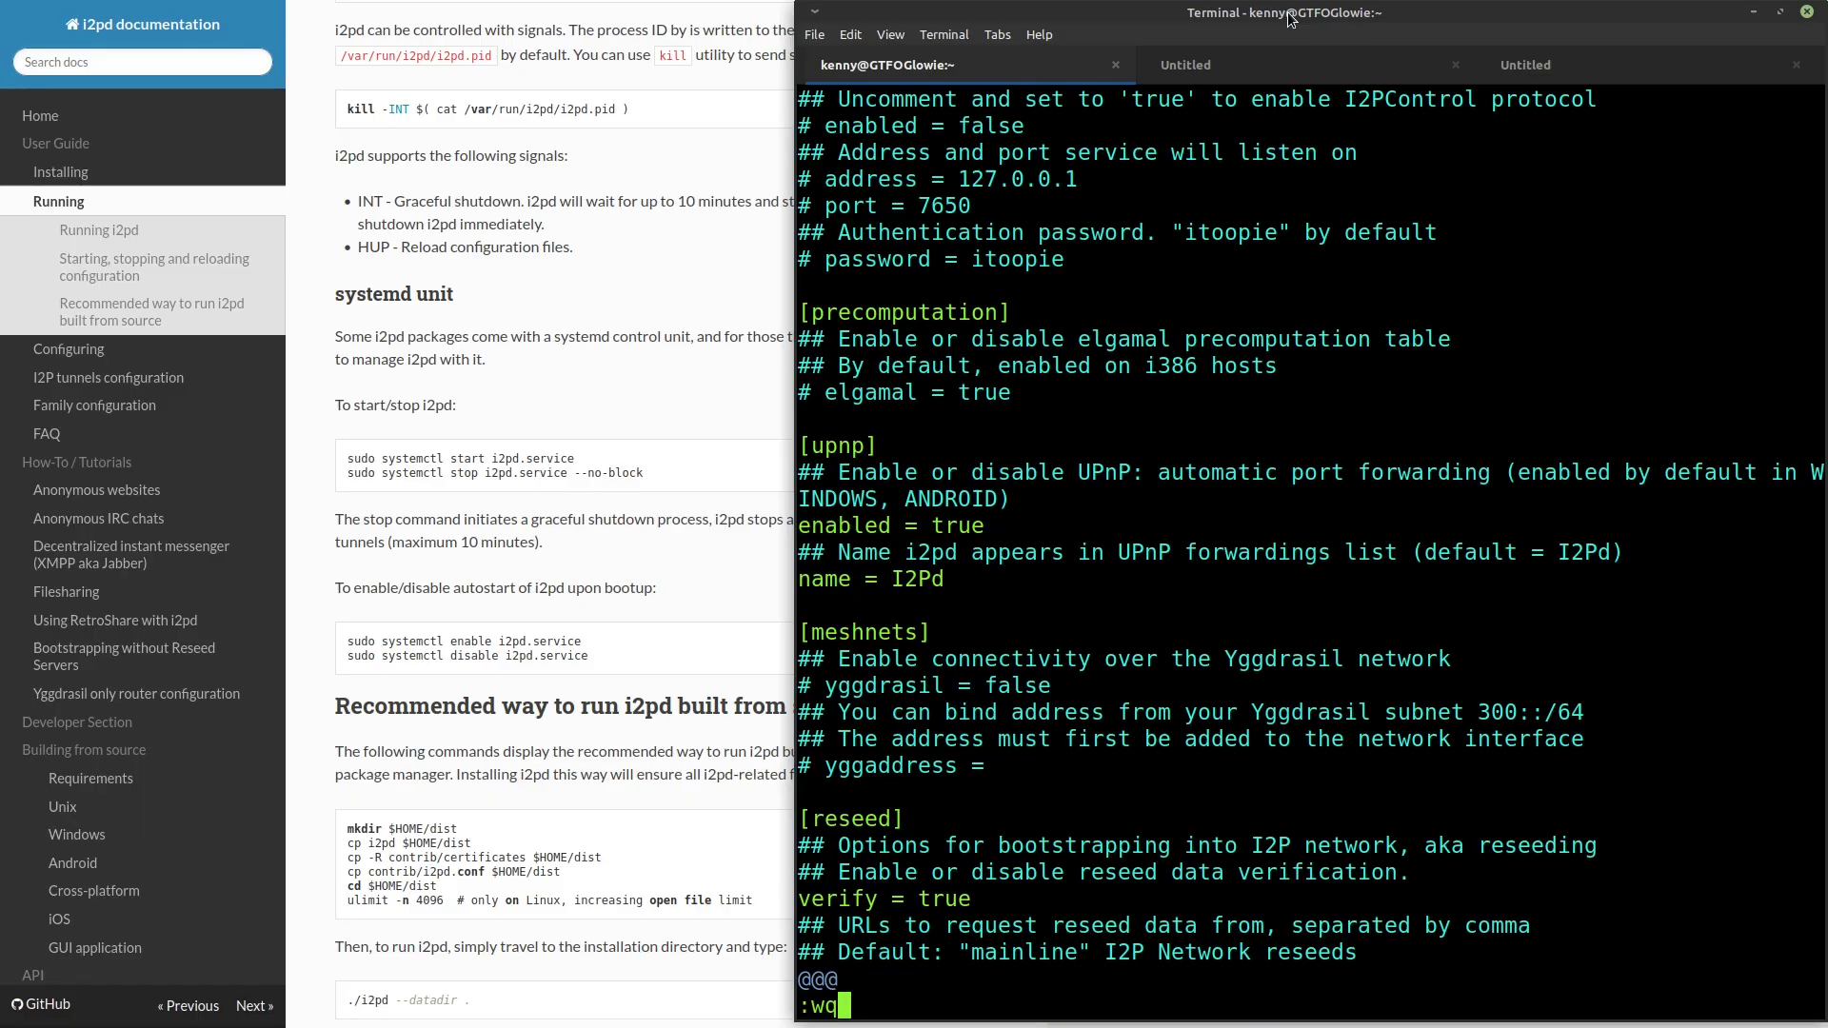
key("Return")
type(":q!")
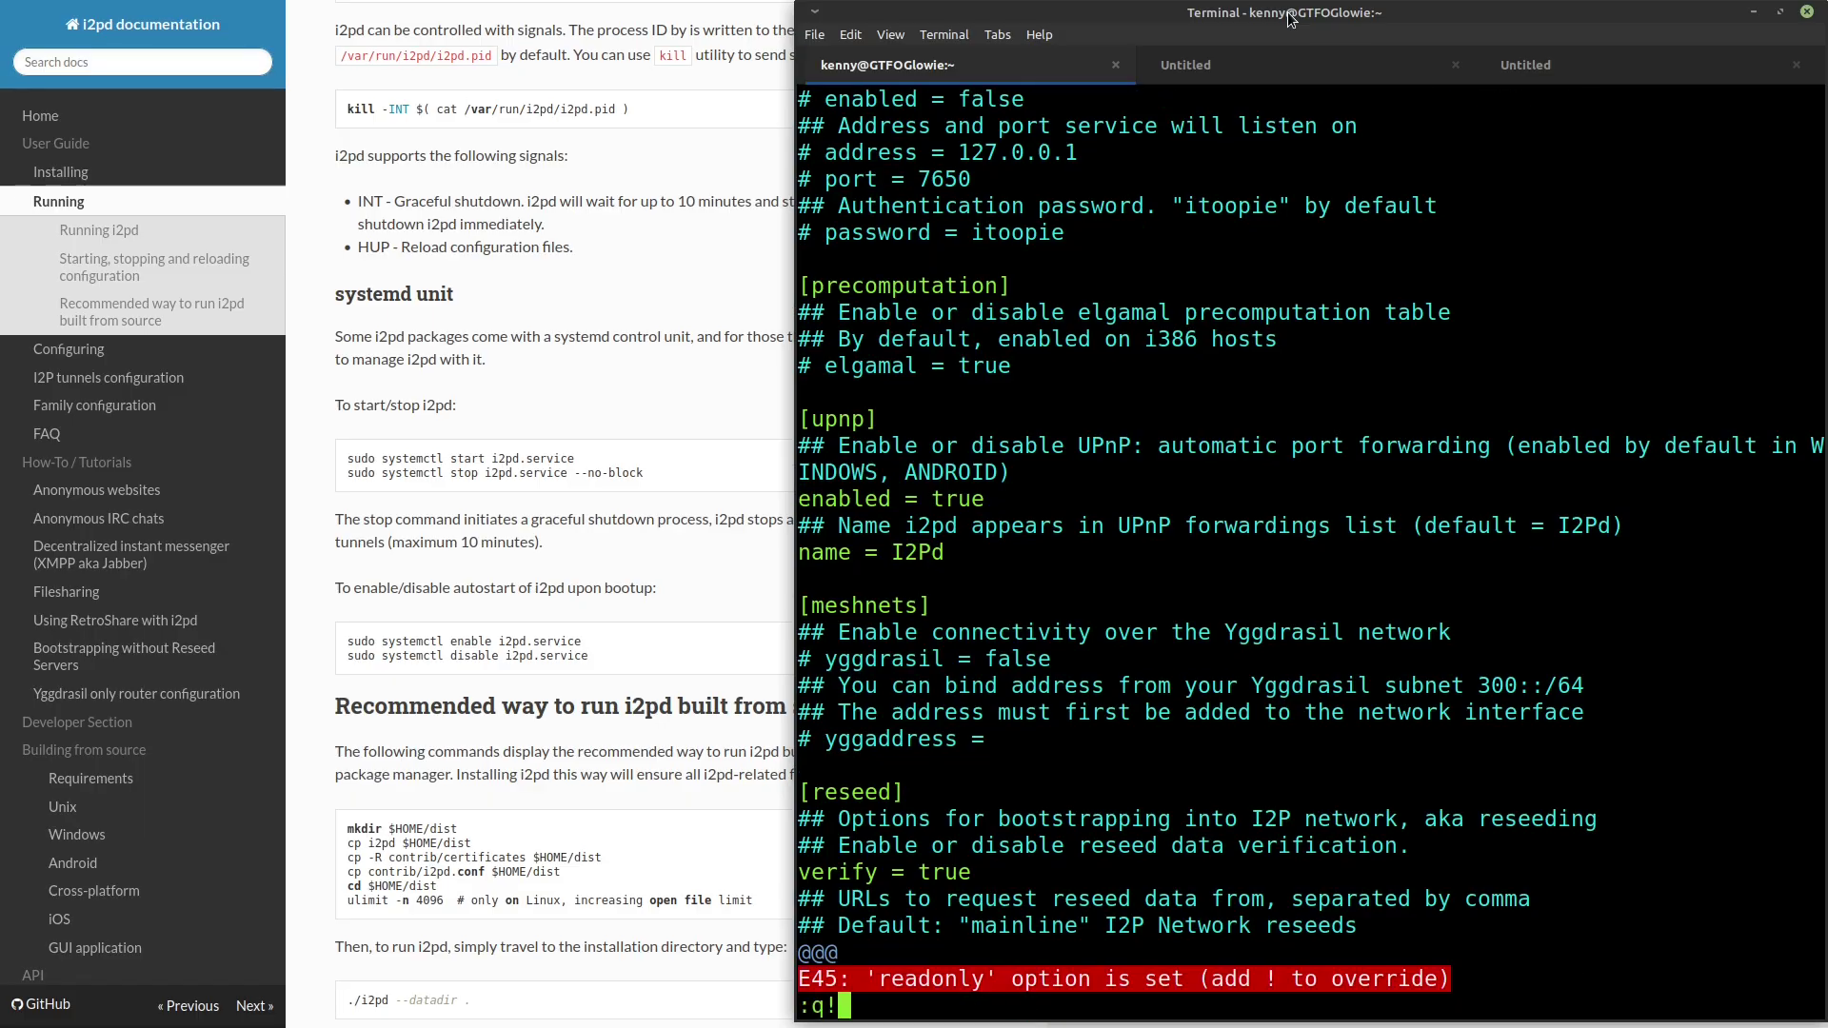
key("Return")
Clear the remote terminal screen, then bring LibreWolf's empty new tab to the front.
type("clear")
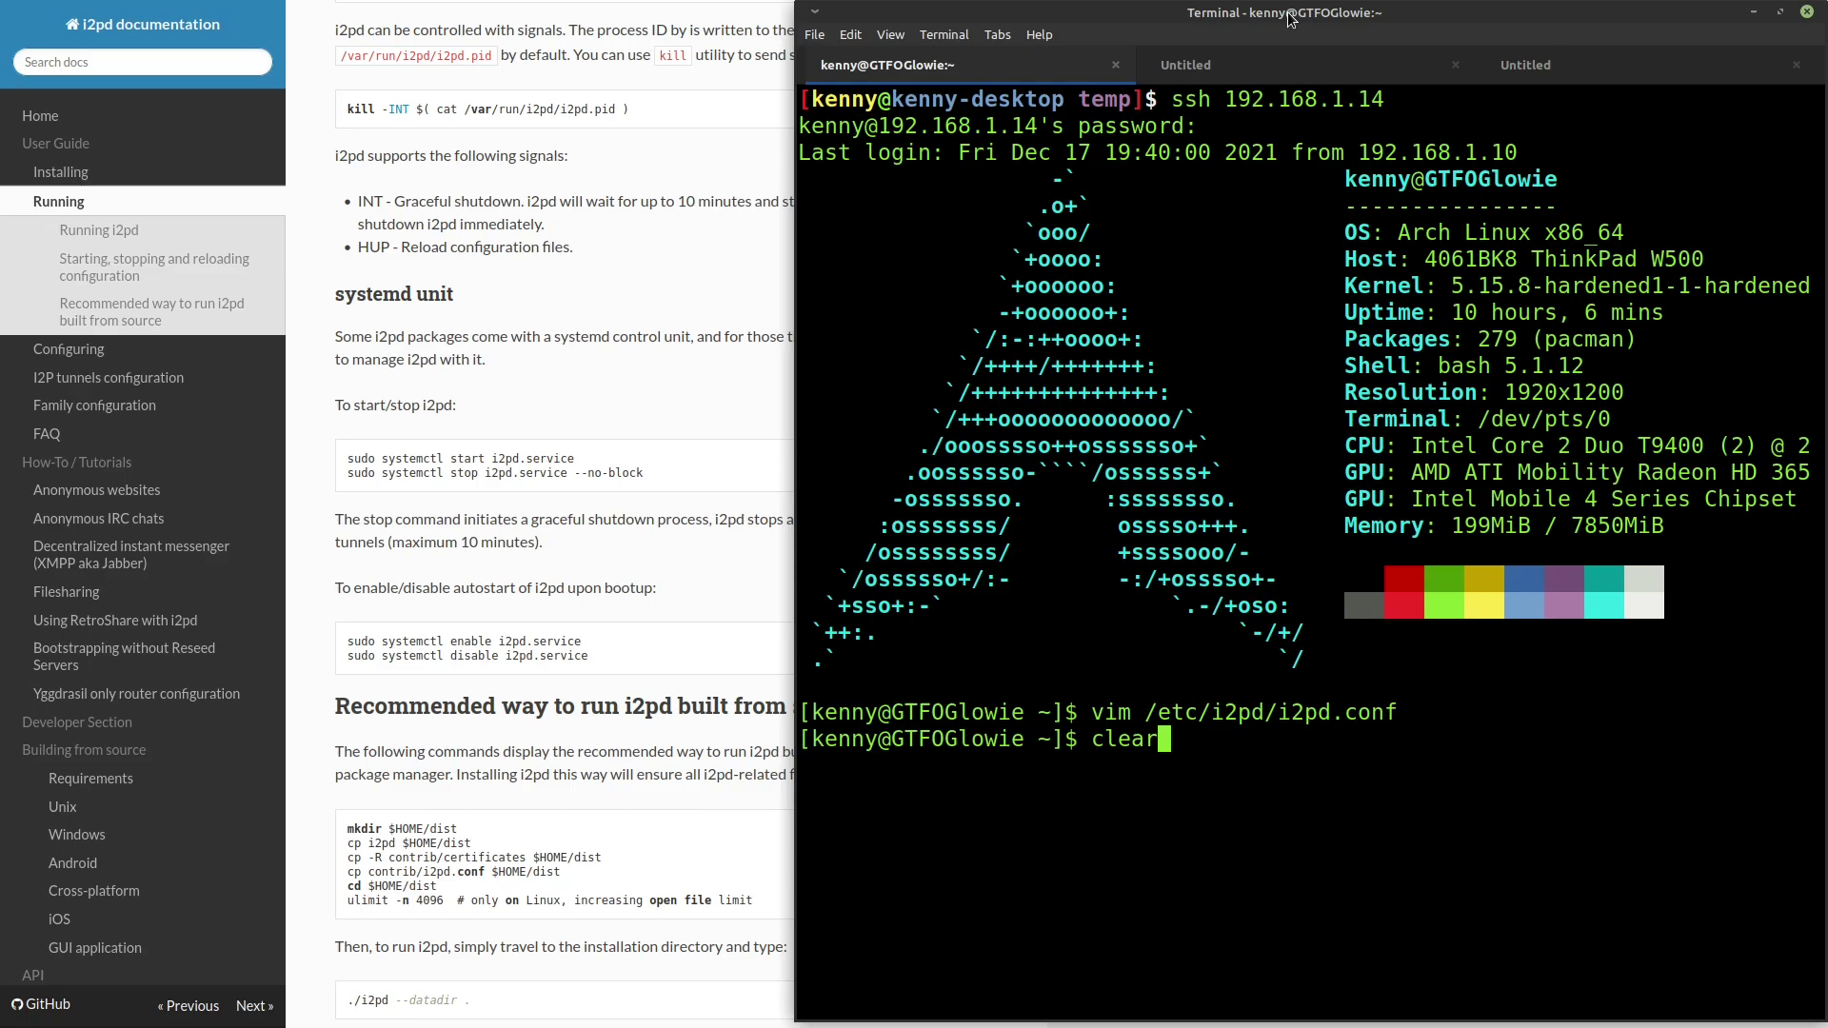
key("Return")
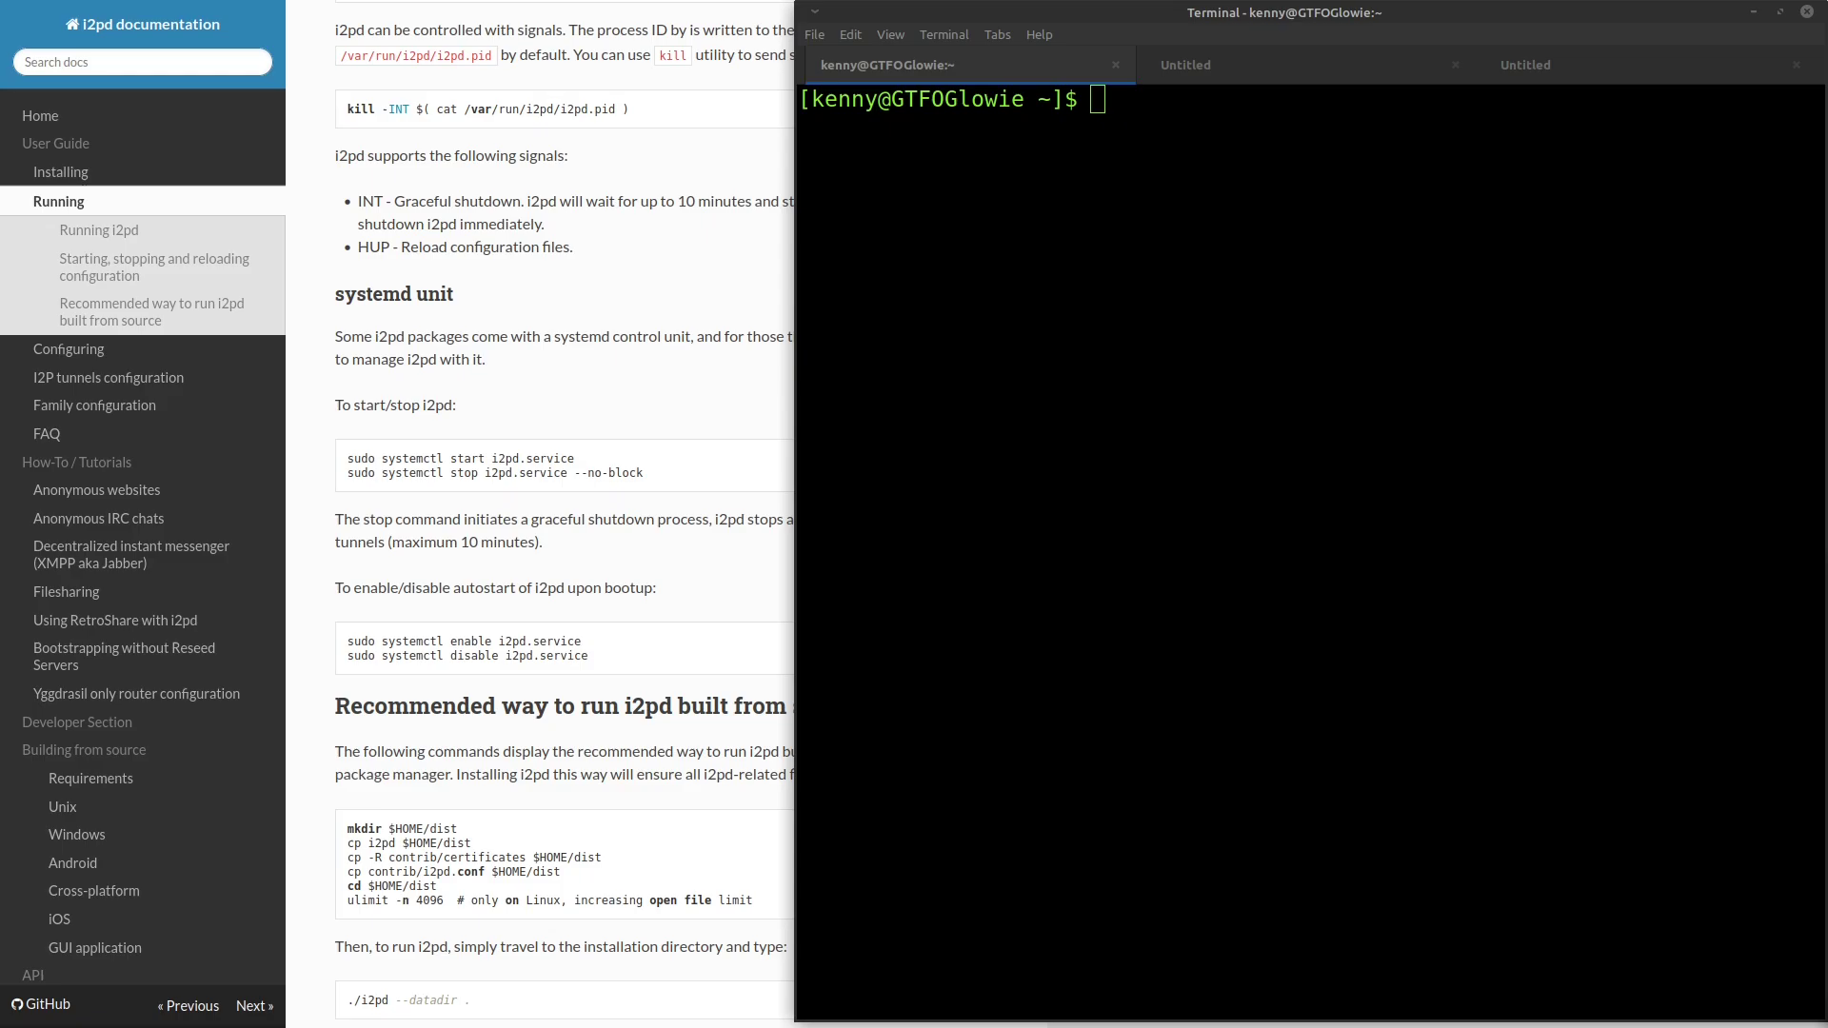
key("alt+Tab")
key("alt+Tab")
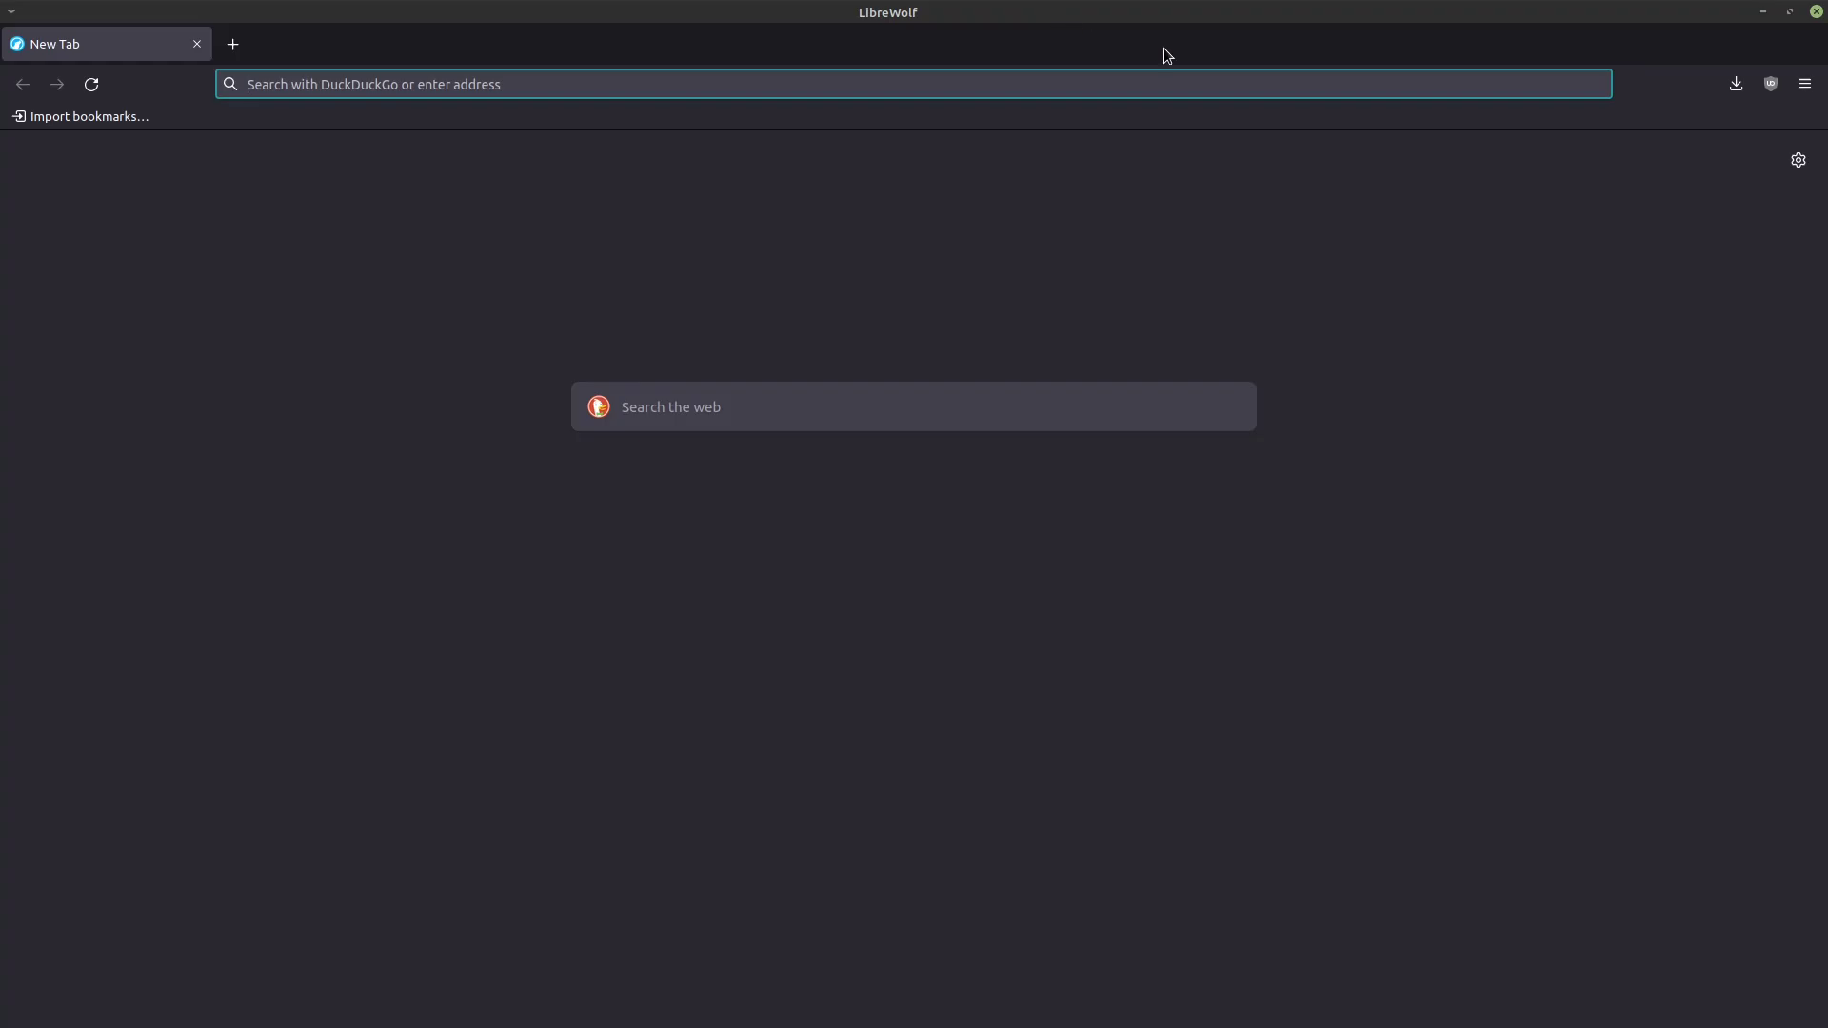
Open LibreWolf's Connection Settings, showing the manual HTTP proxy 127.0.0.1:4444 also used for HTTPS.
left_click(1806, 84)
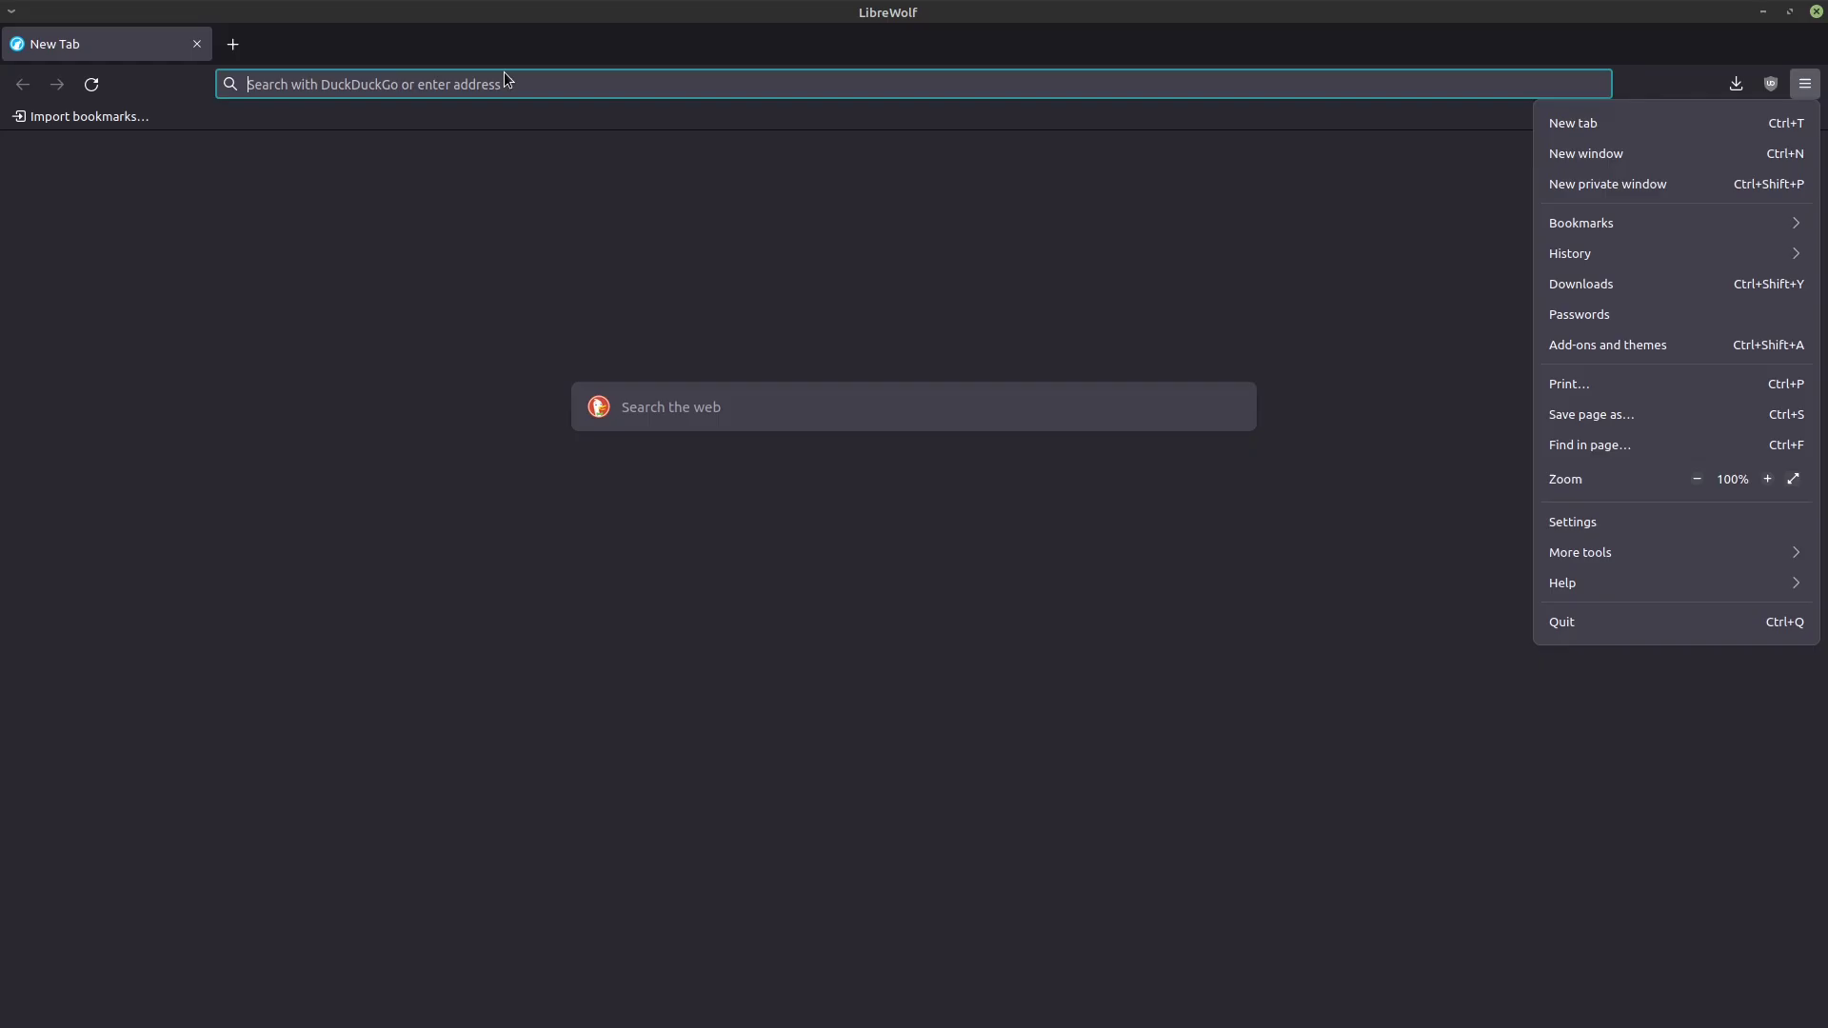
left_click(574, 126)
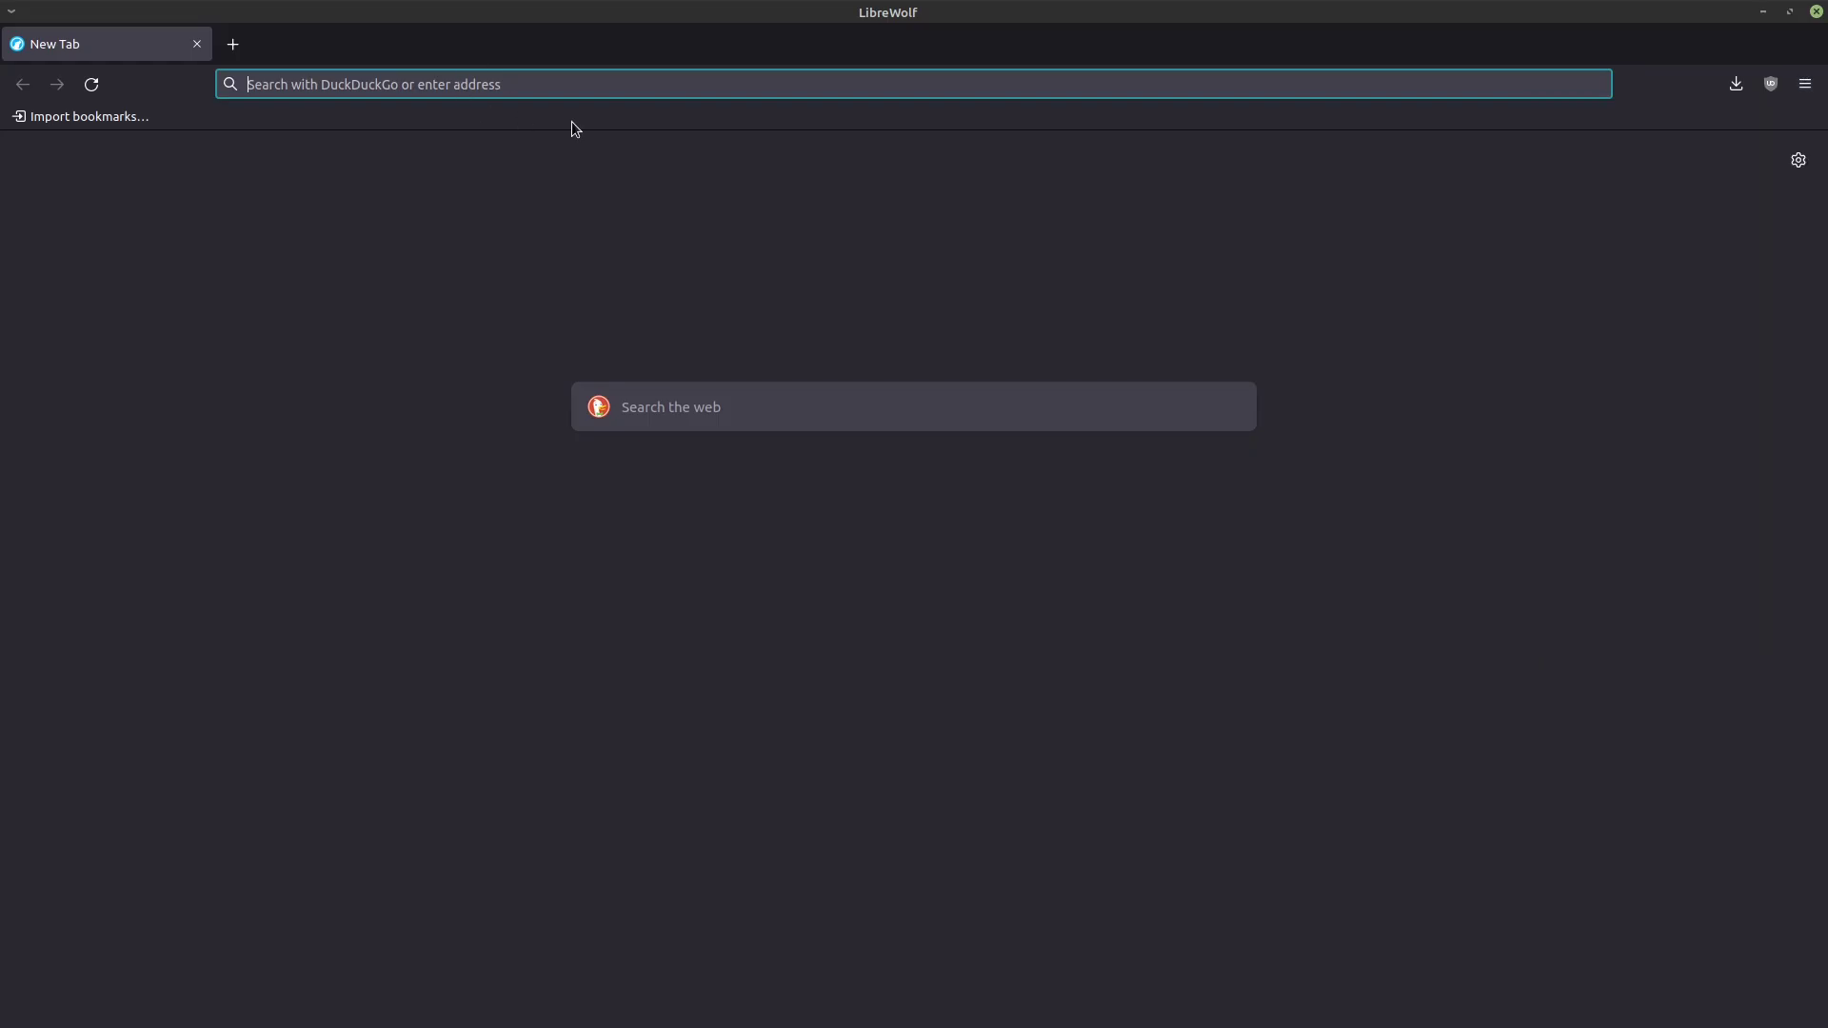
left_click(1805, 83)
left_click(1602, 520)
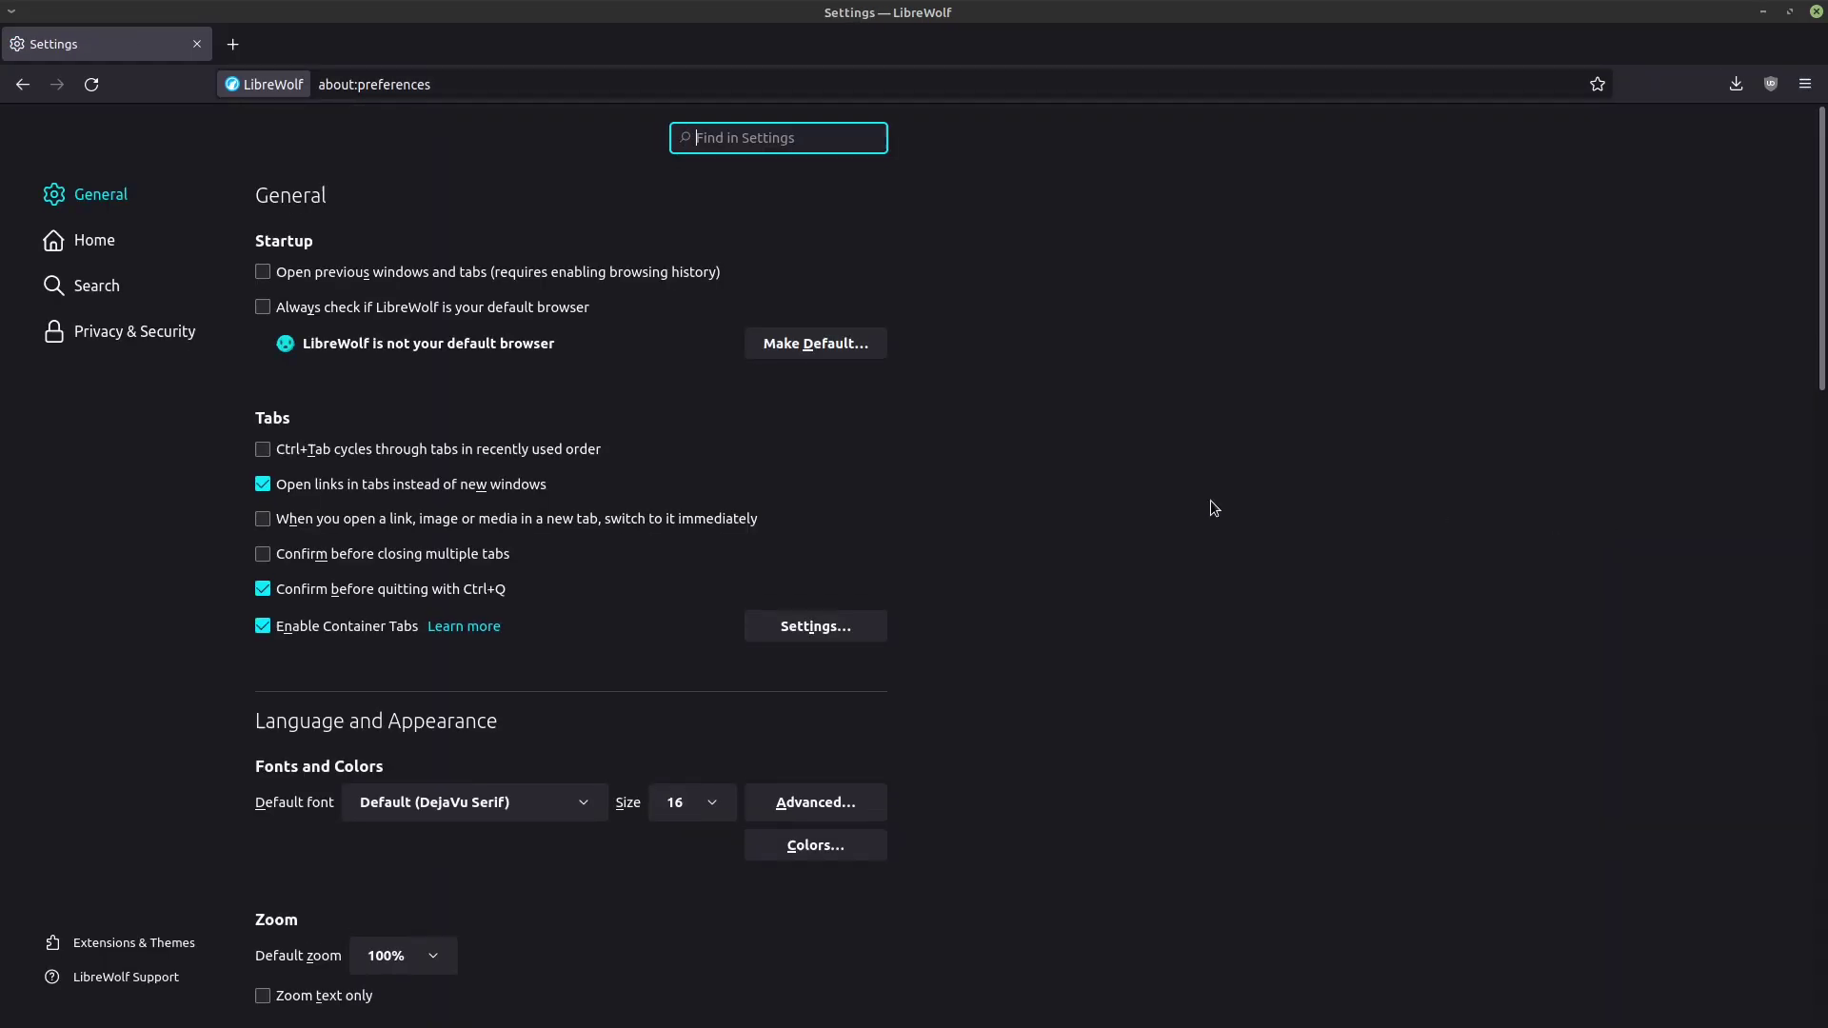
scroll(960, 478, "down", 3)
scroll(960, 478, "down", 15)
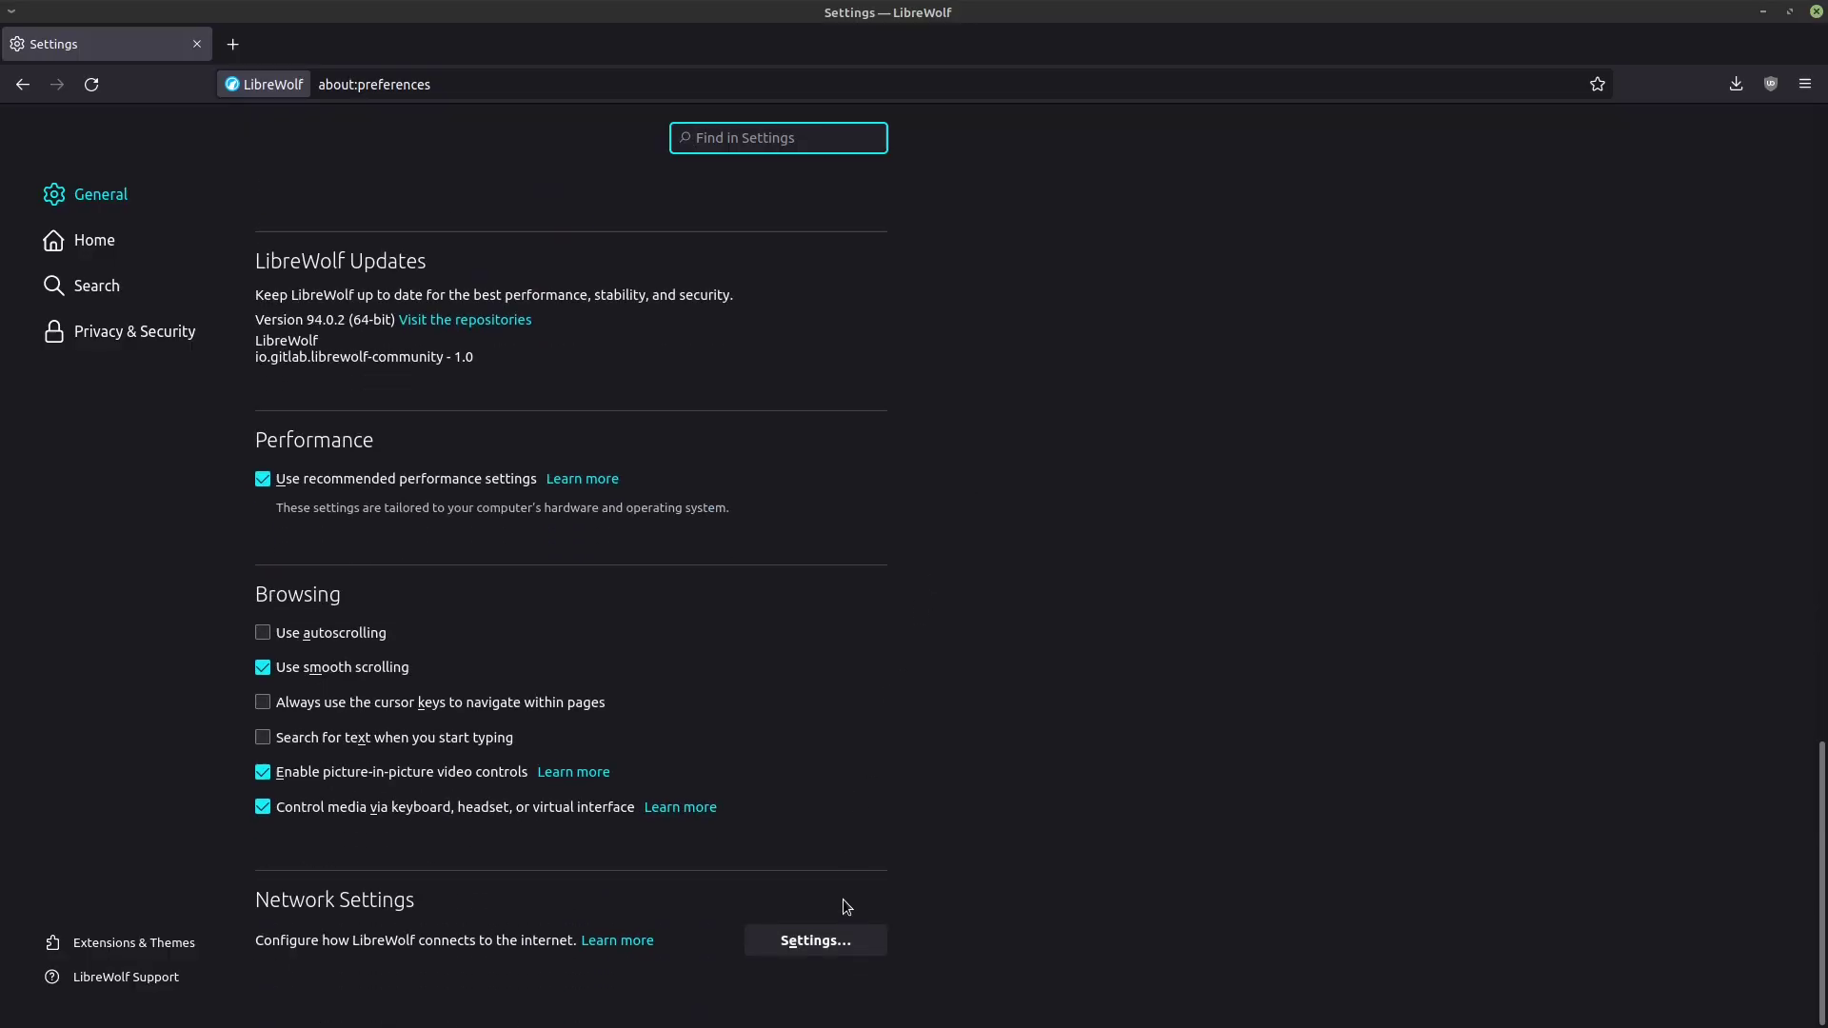
left_click(821, 943)
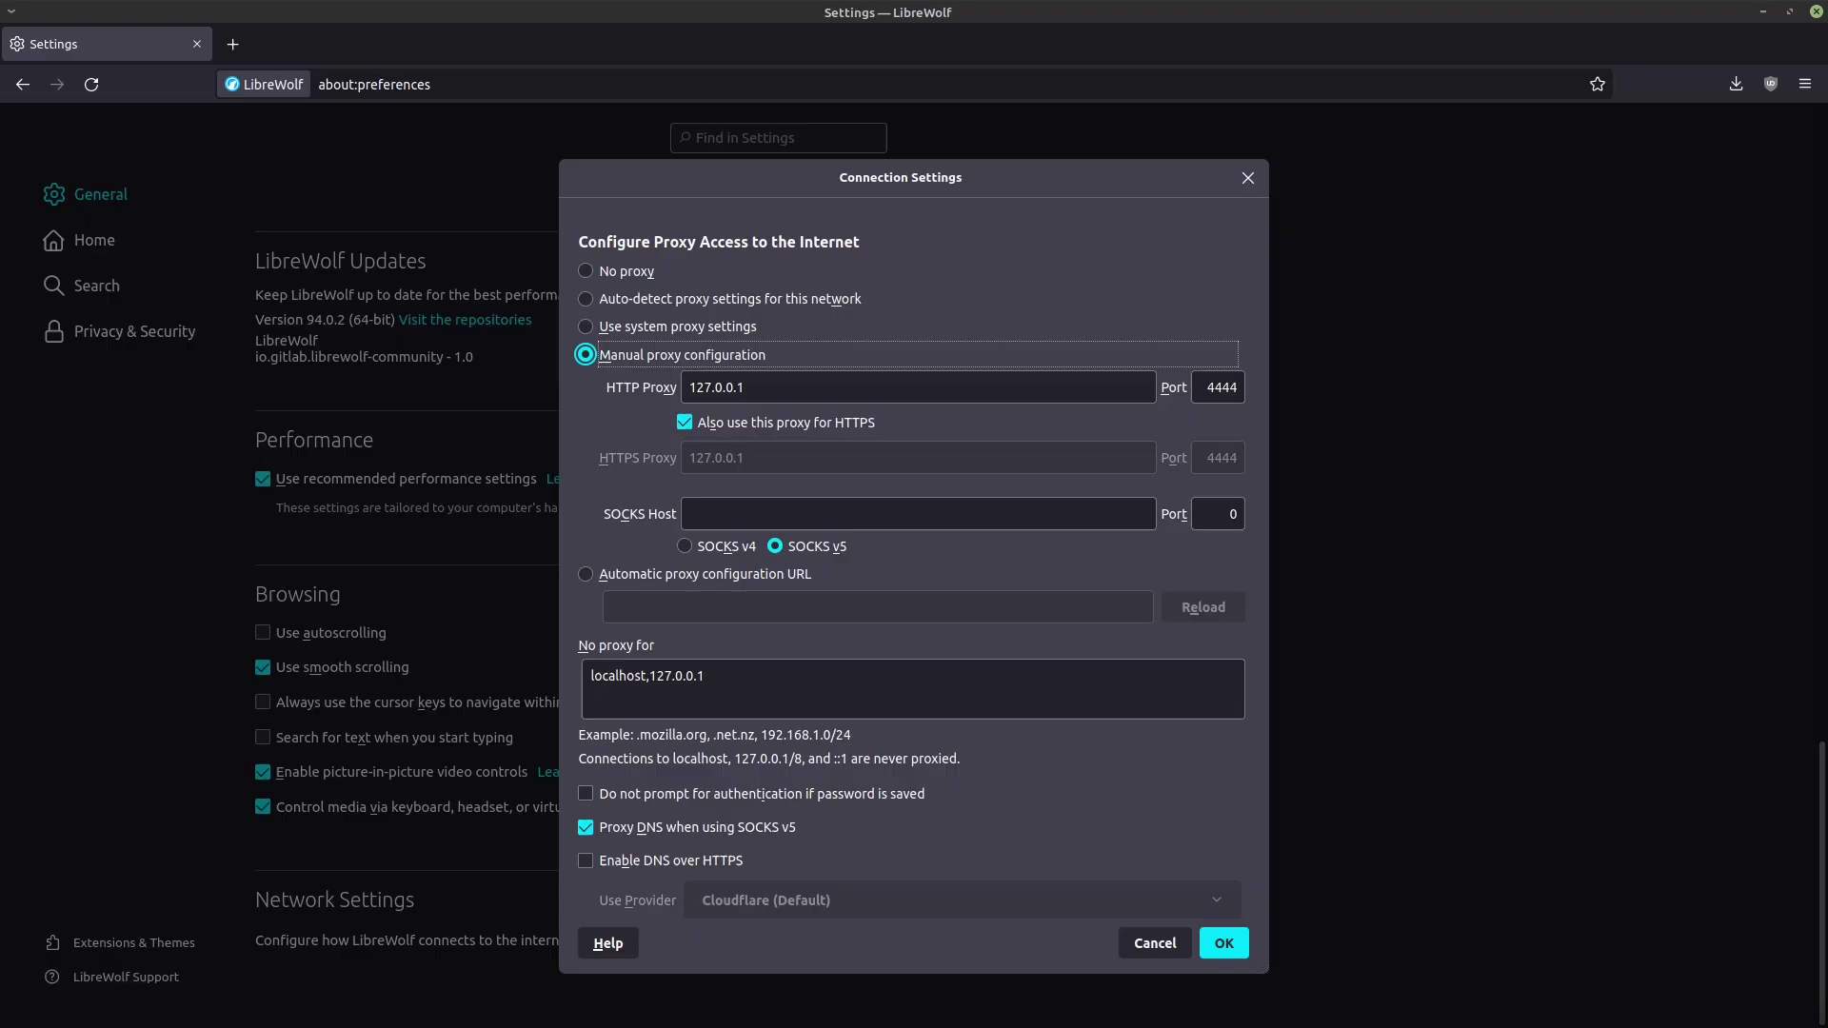
Check the ssh tunnel's 4444:127.0.0.1:4444 forward, then accept the 127.0.0.1:4444 proxy settings.
key("alt+Tab")
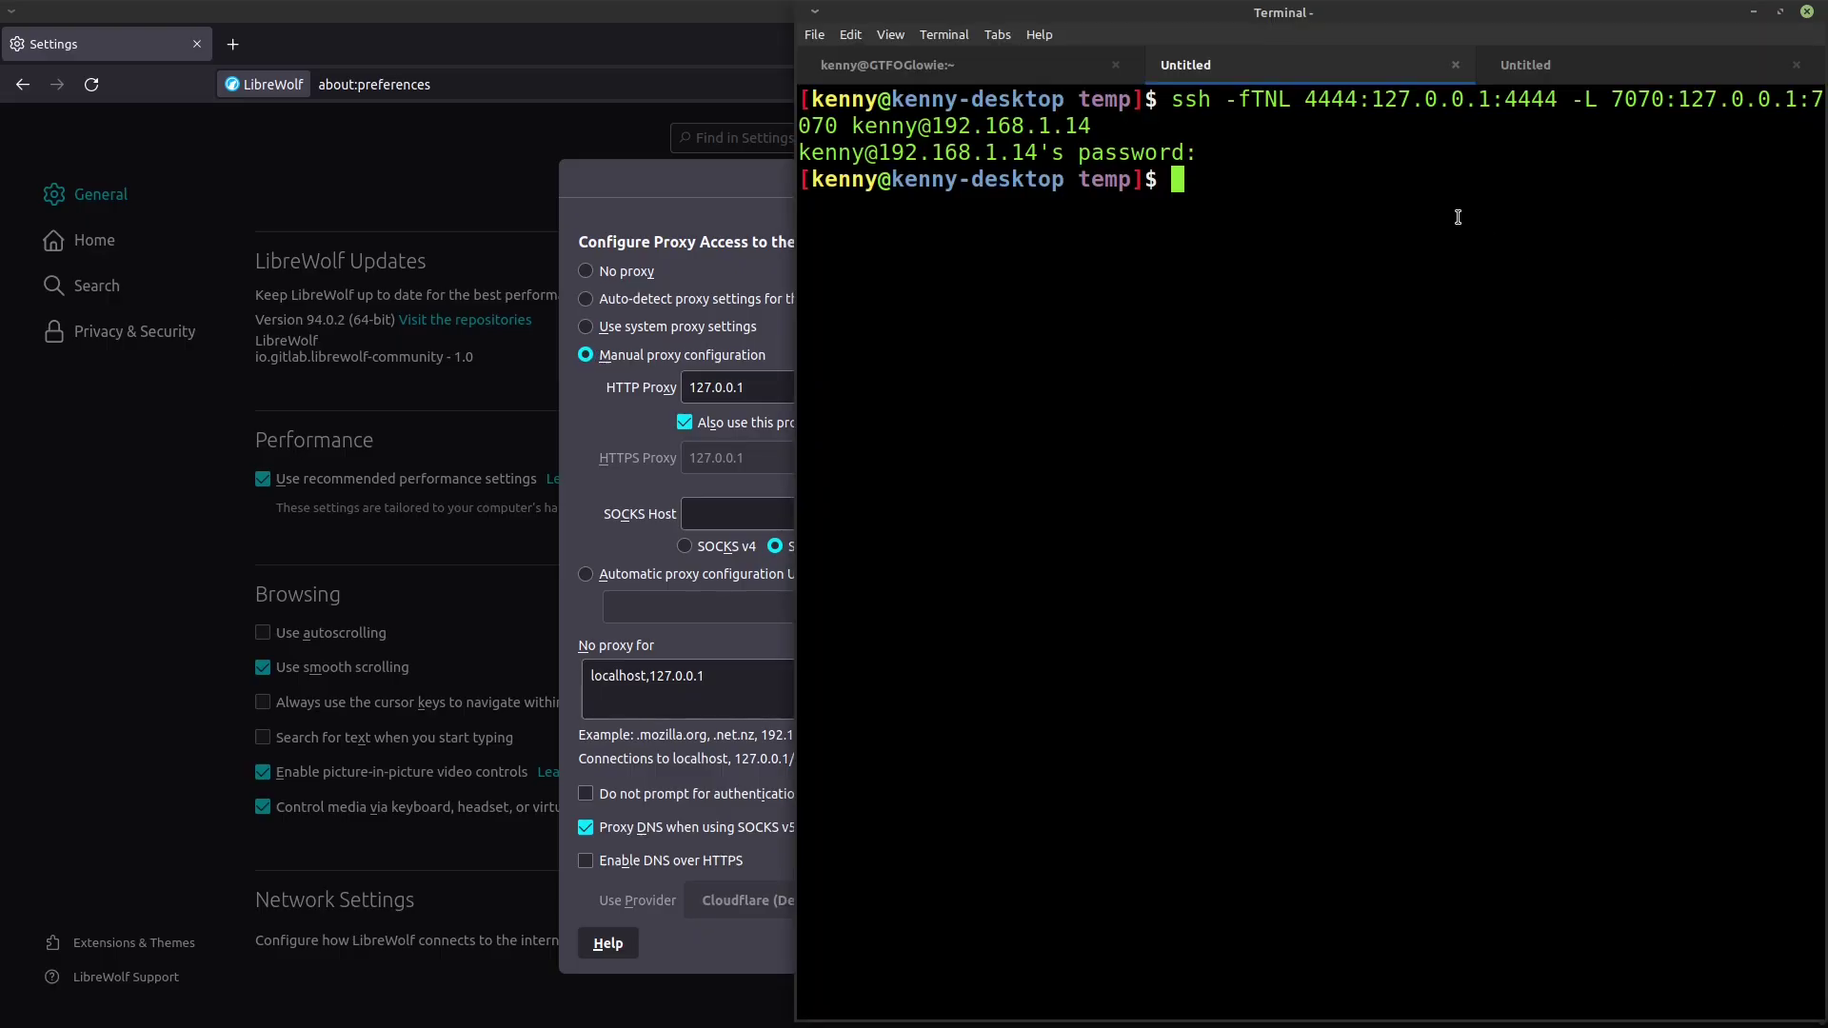
left_click_drag(1307, 99, 1558, 99)
left_click(1504, 99)
double_click(1517, 99)
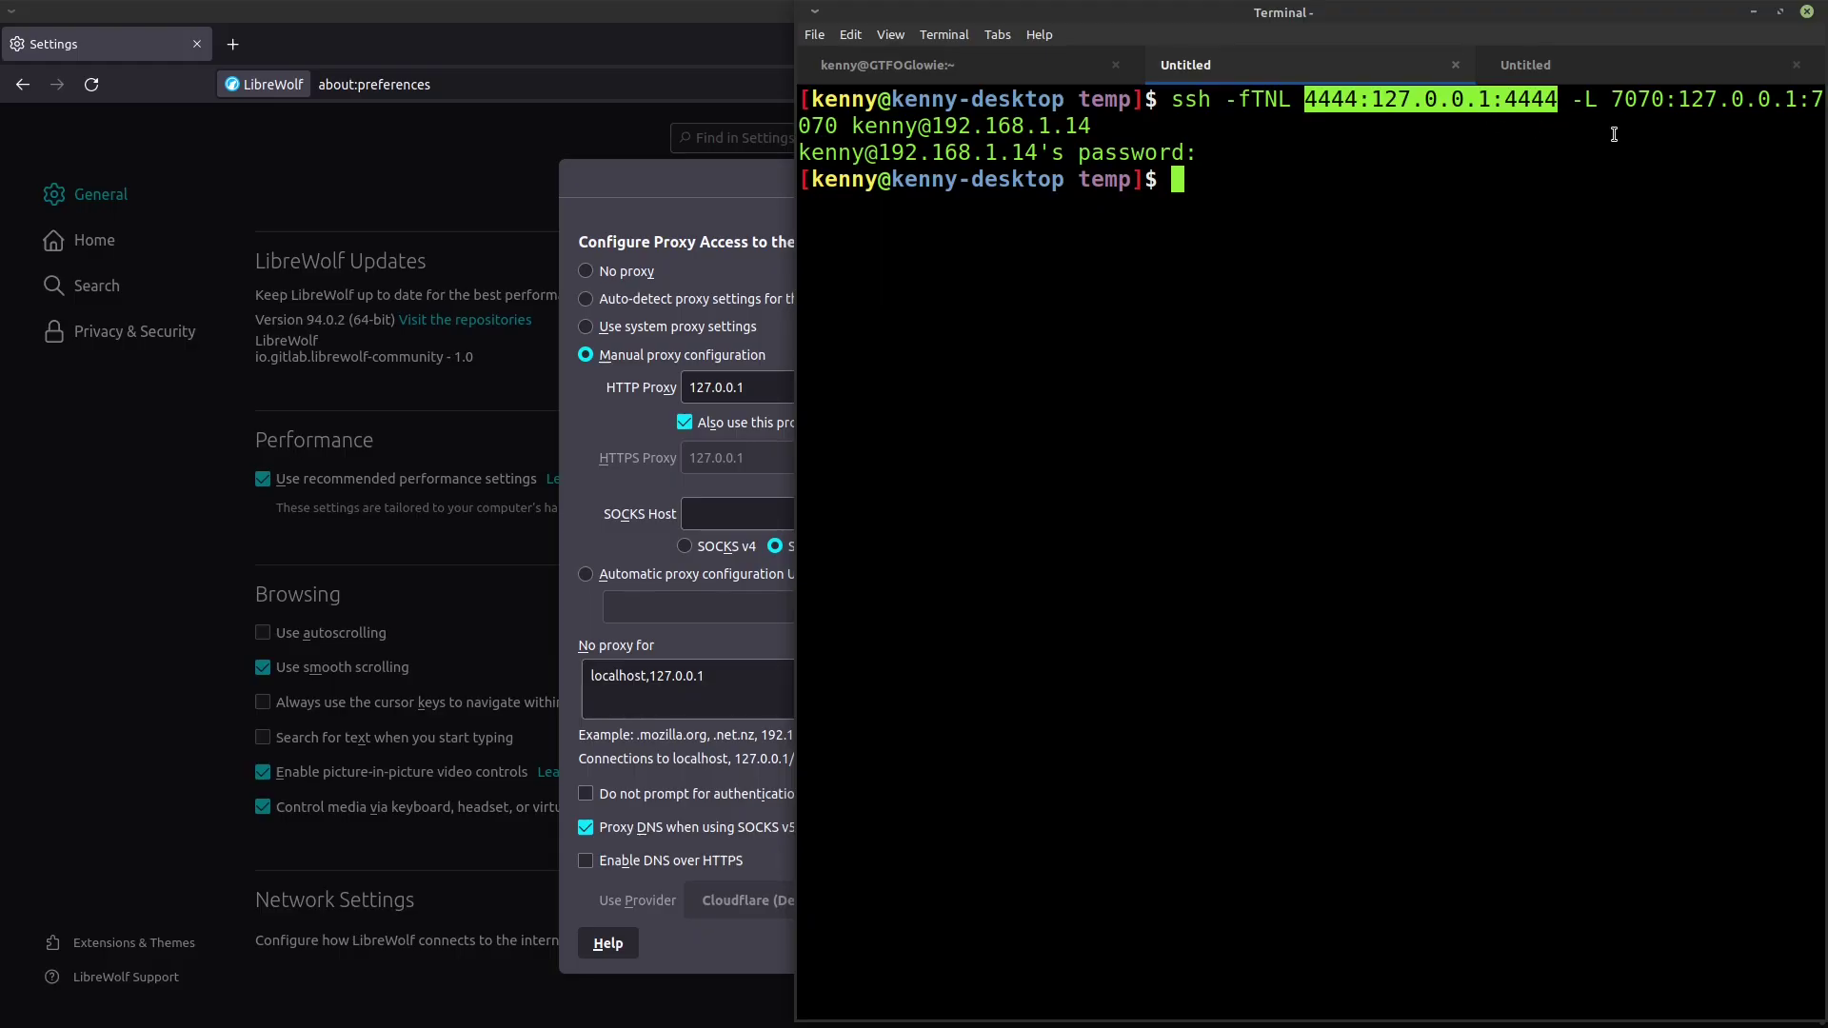
left_click(1533, 109)
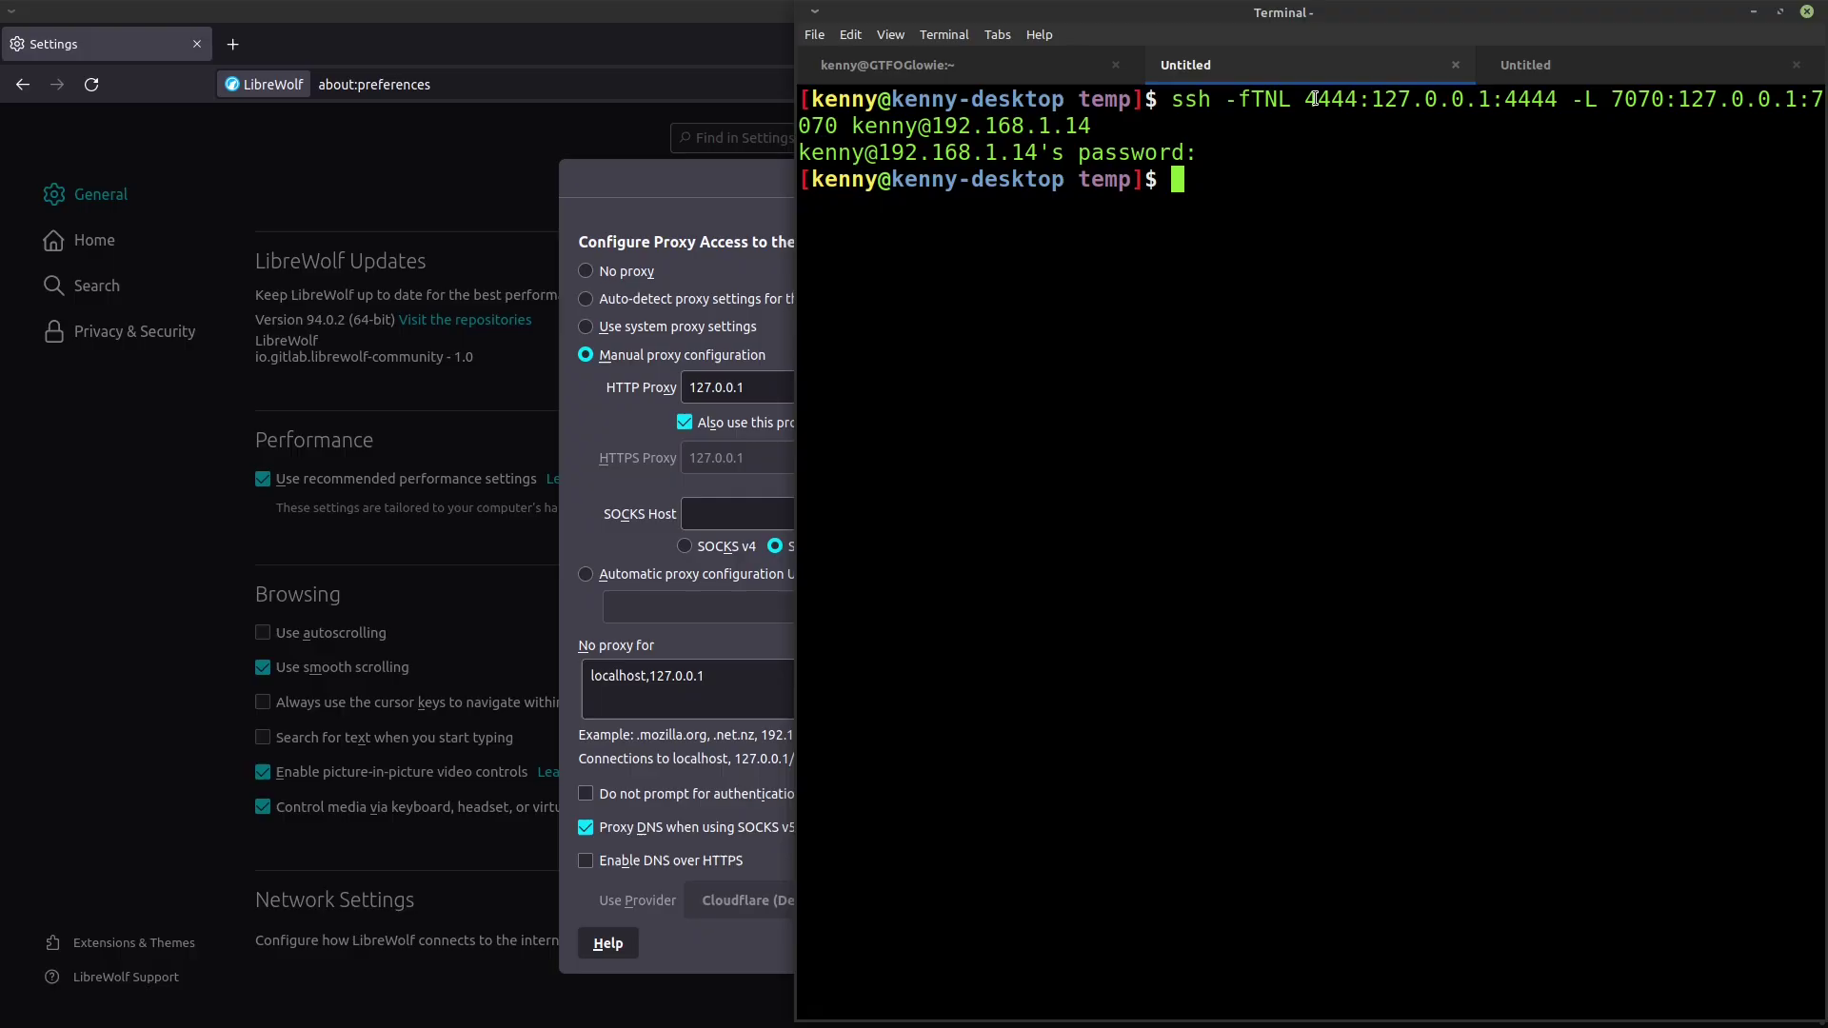
left_click_drag(1306, 99, 1356, 99)
left_click(1339, 101)
left_click(1756, 14)
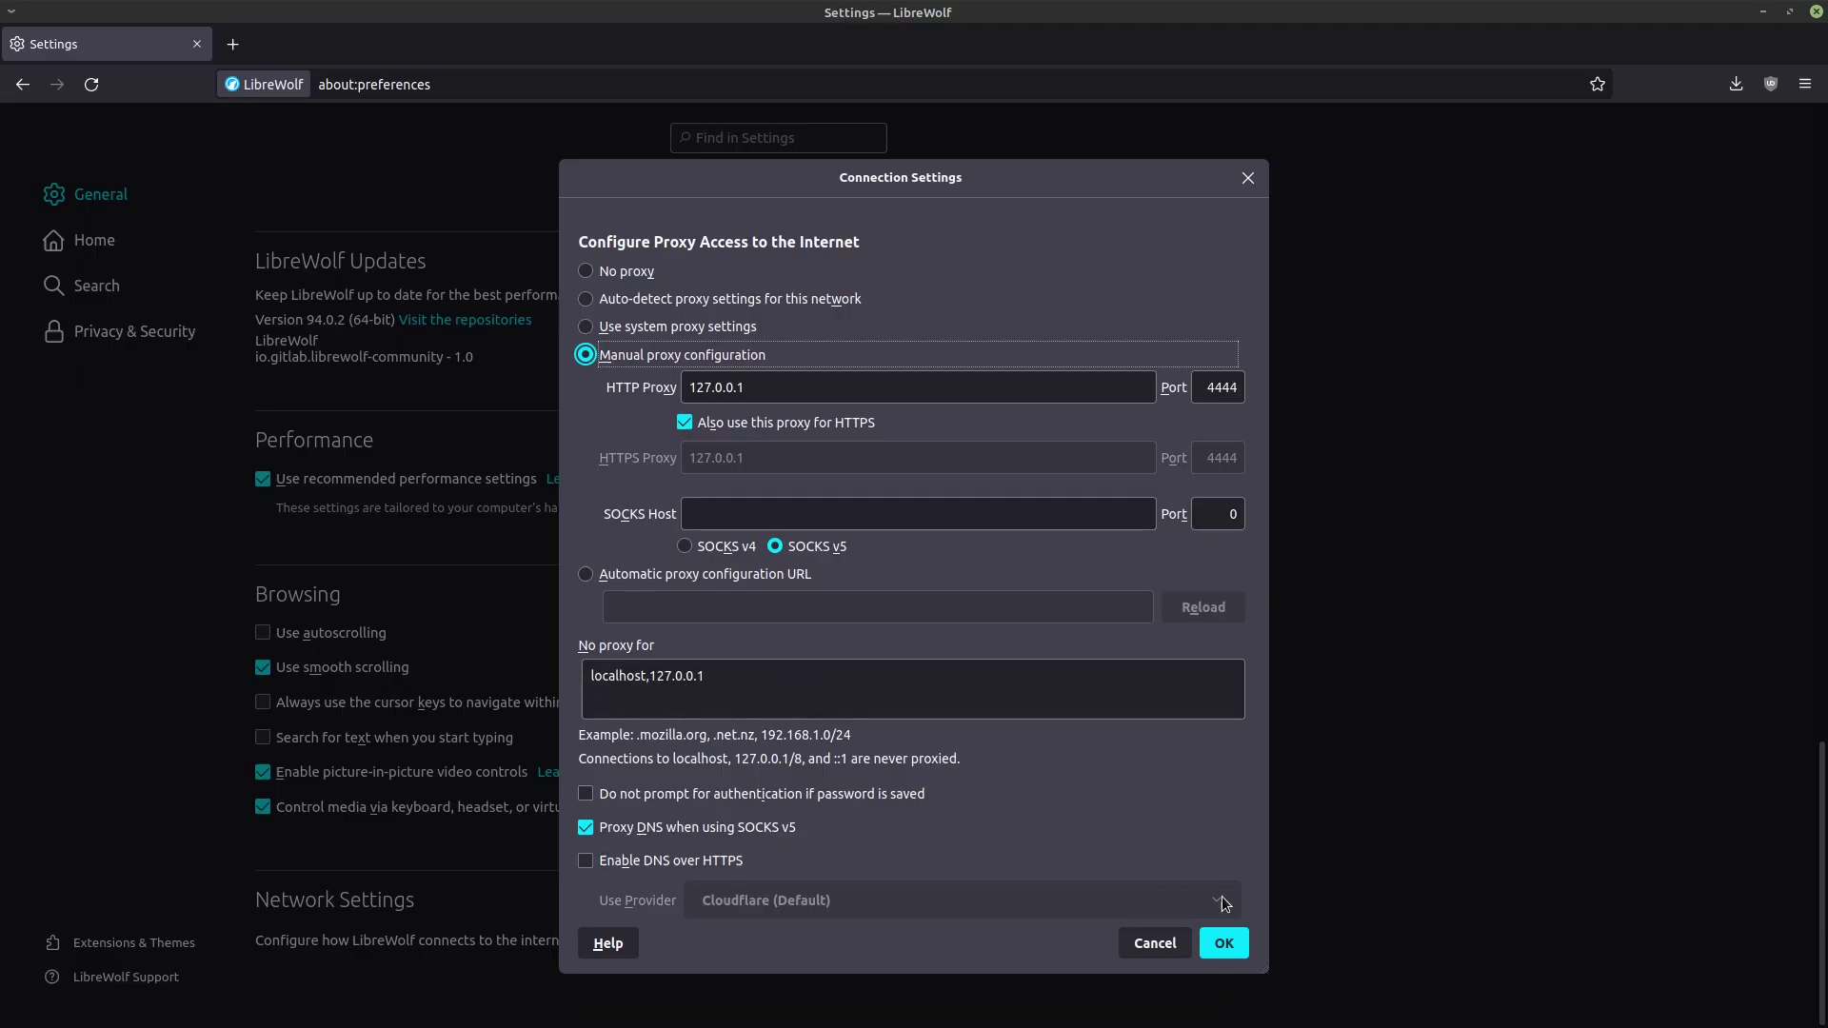
left_click(1226, 943)
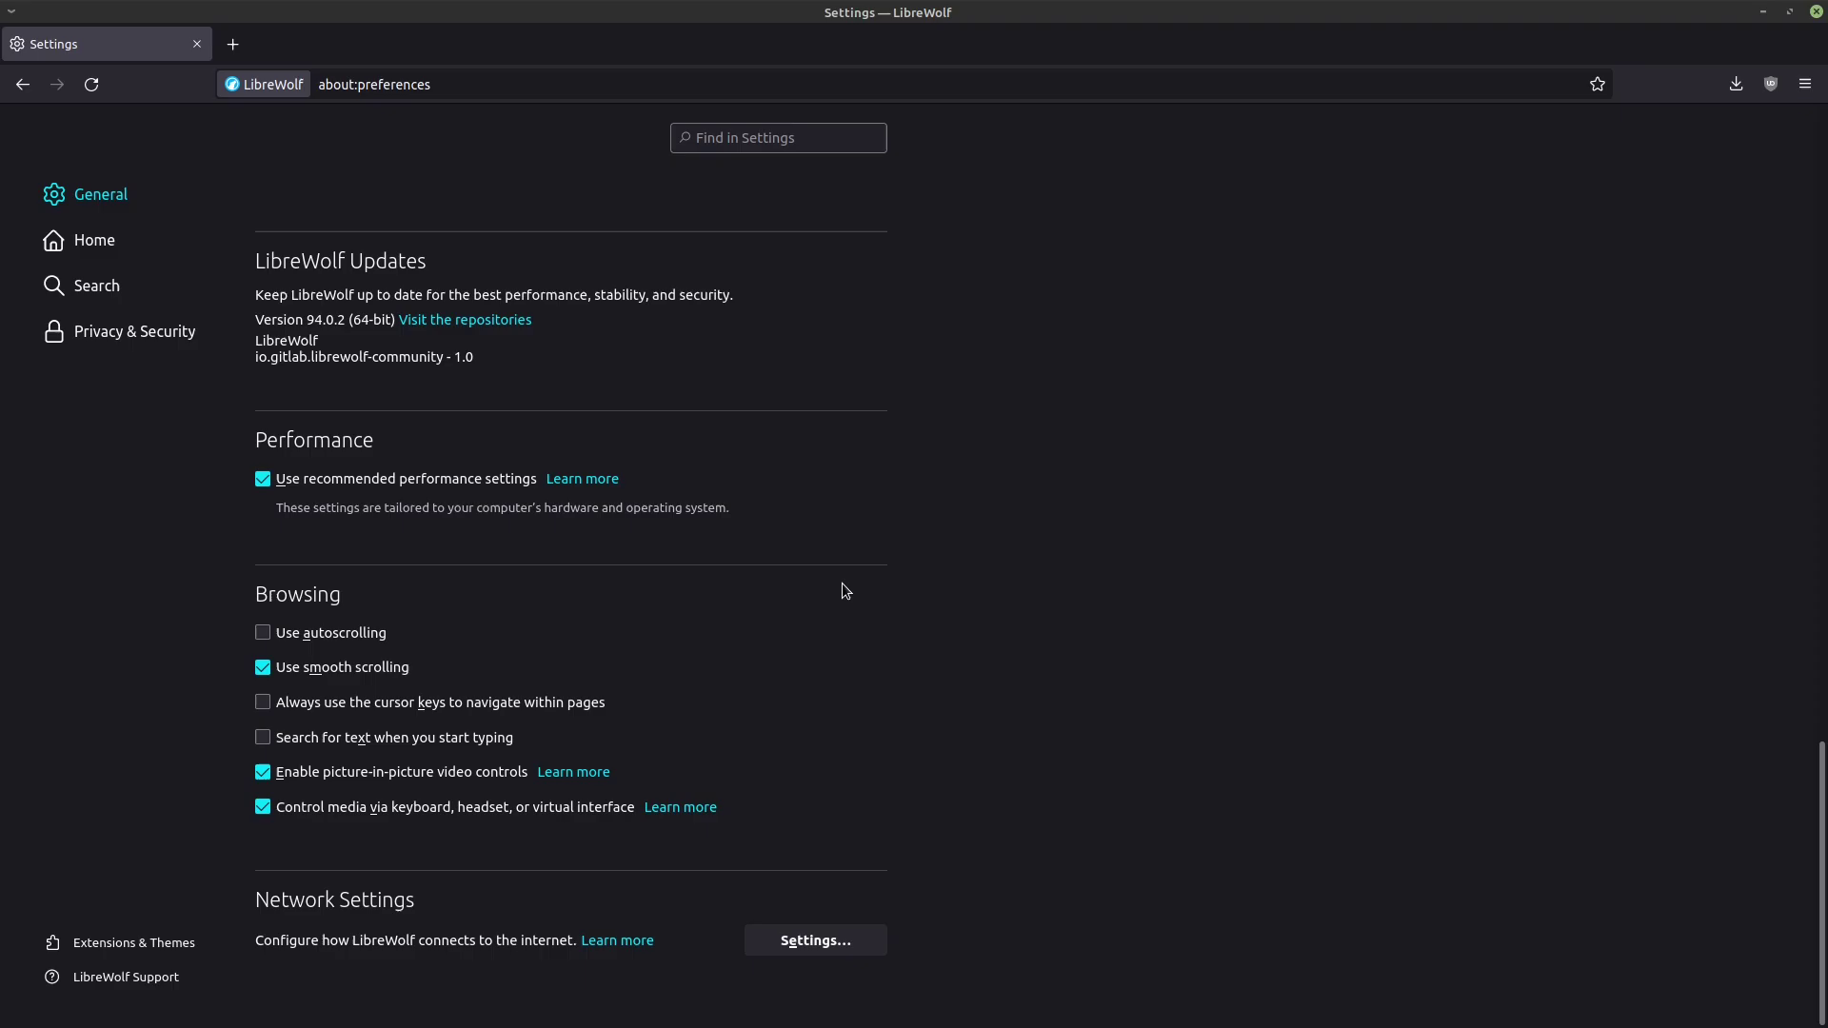
Review Privacy & Security: Strict Enhanced Tracking Protection selected, HTTPS-Only Mode off.
scroll(841, 583, "up", 5)
left_click(148, 244)
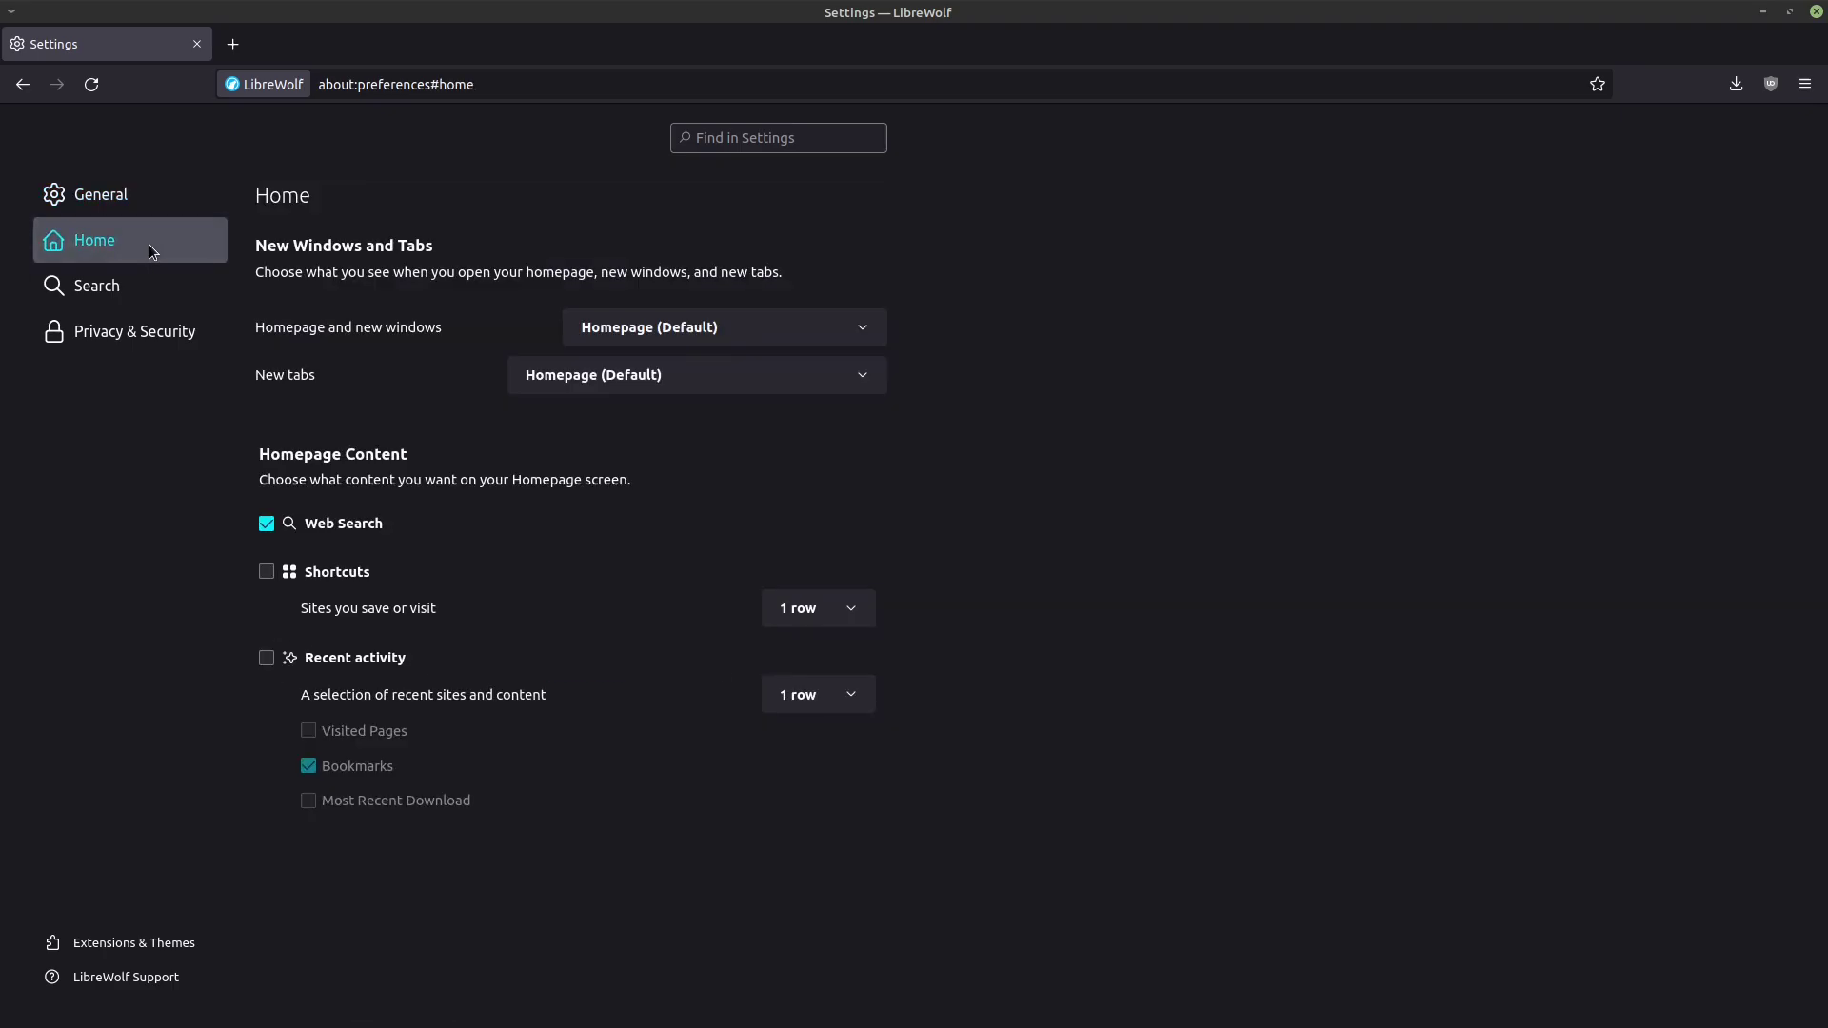
left_click(112, 196)
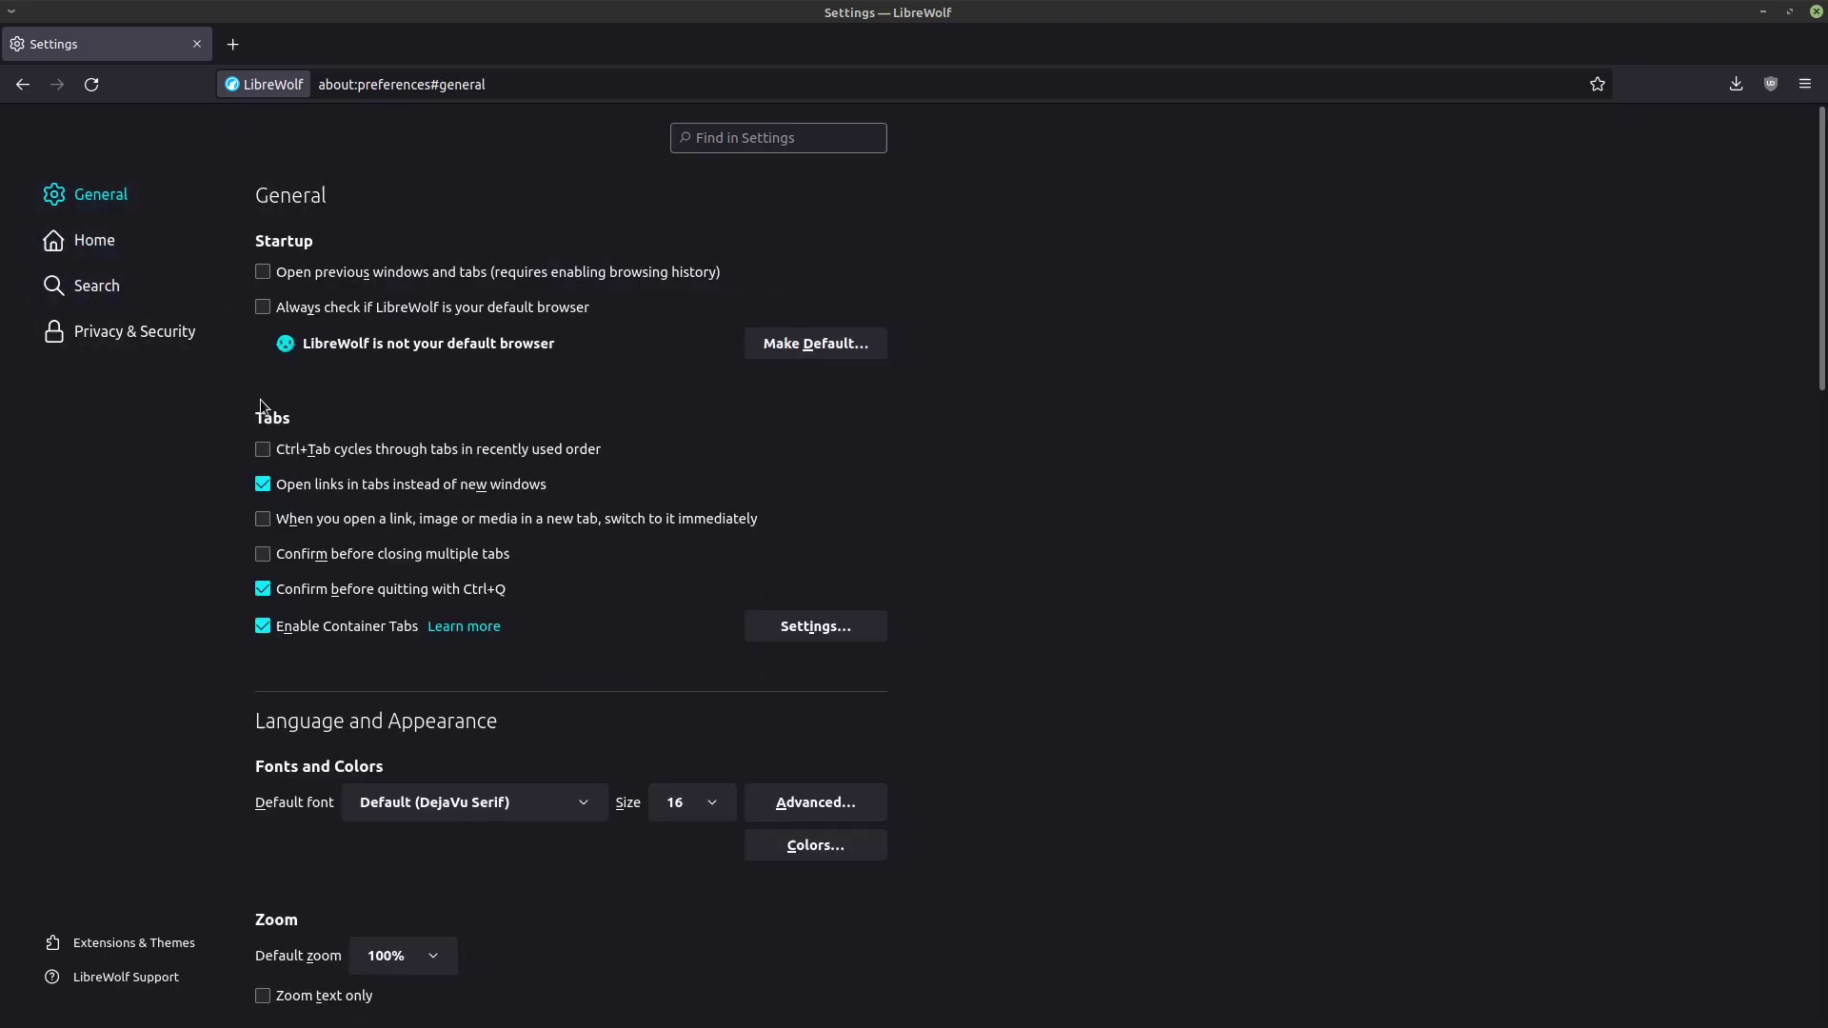
left_click(173, 331)
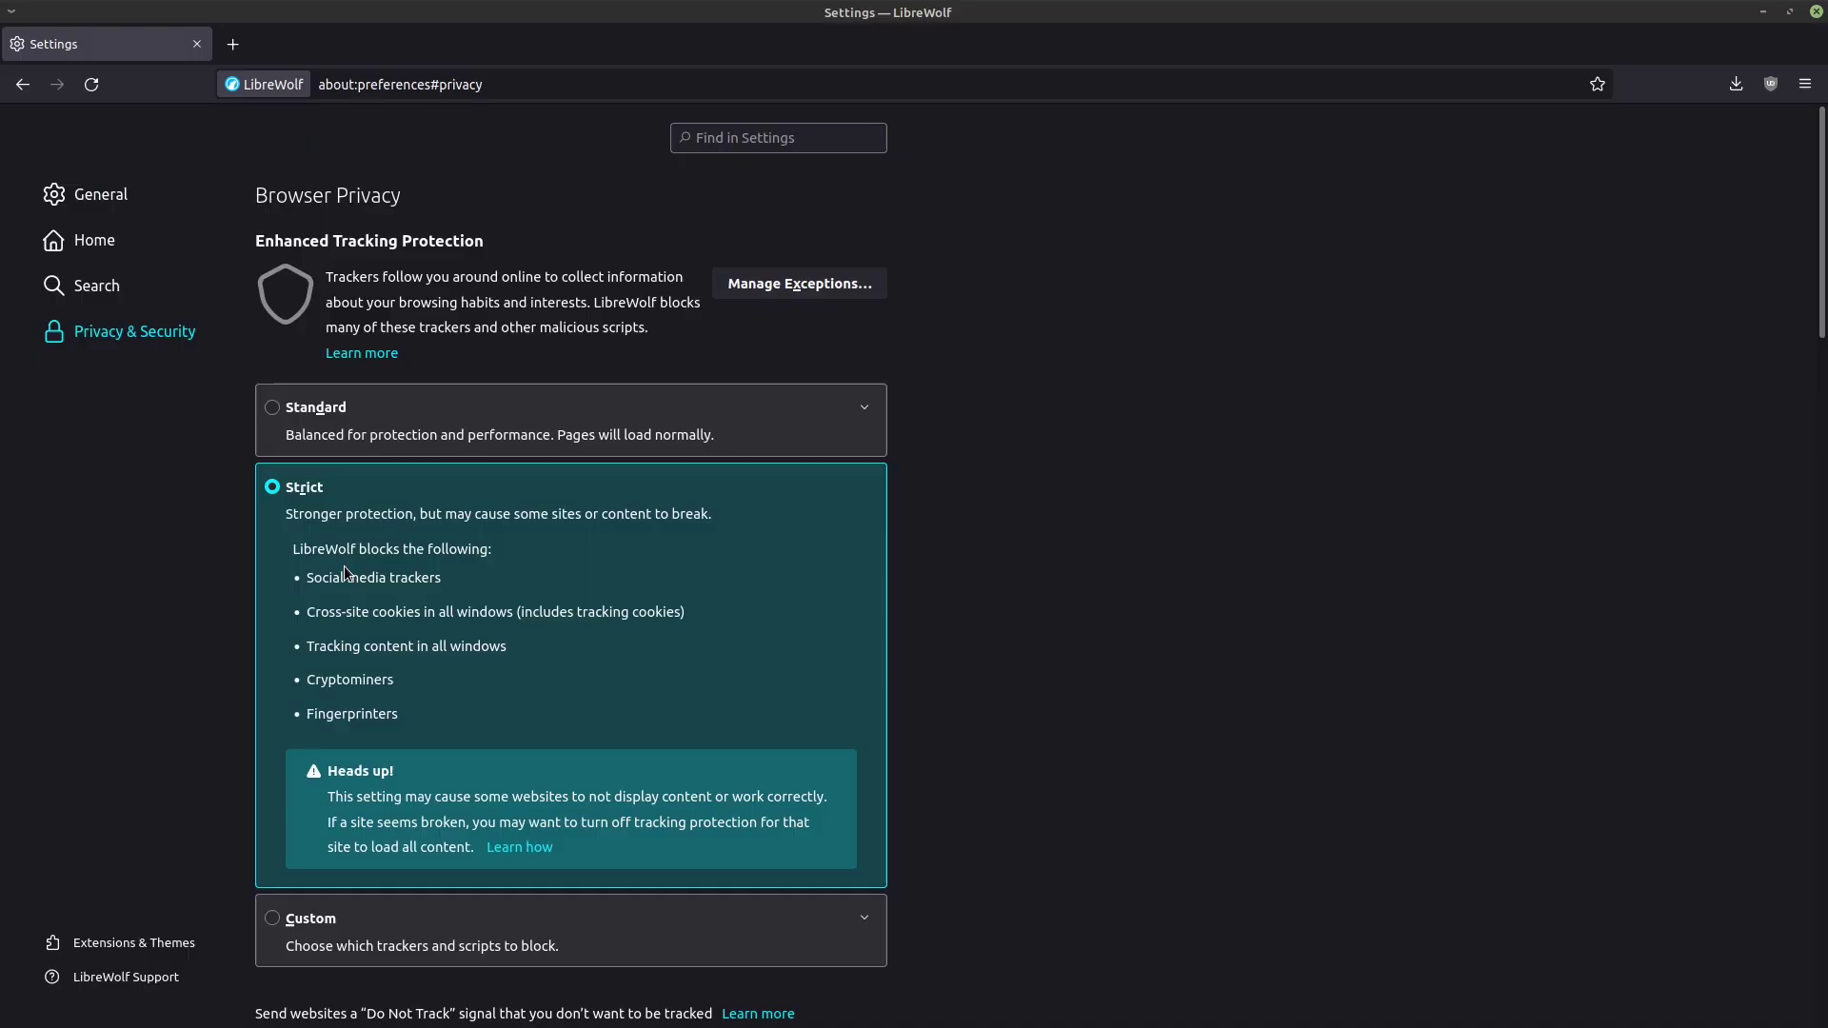
scroll(400, 590, "down", 3)
scroll(423, 600, "down", 15)
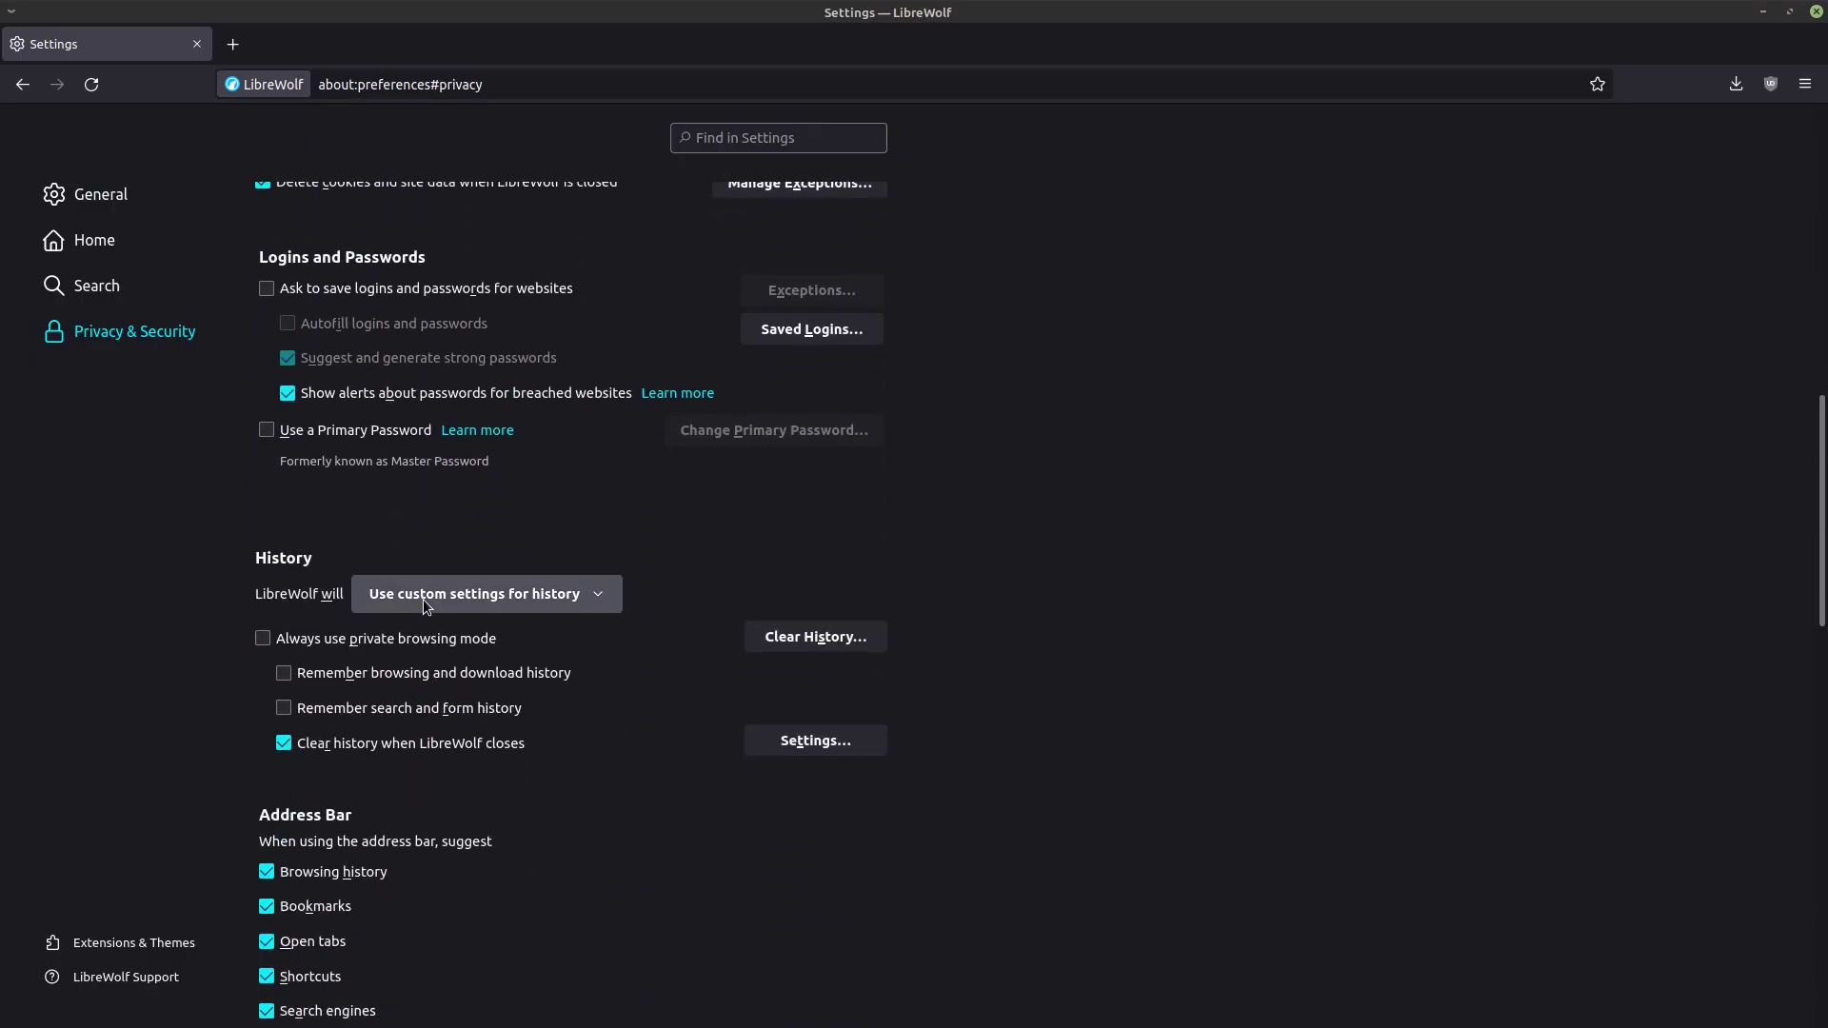
scroll(424, 605, "down", 12)
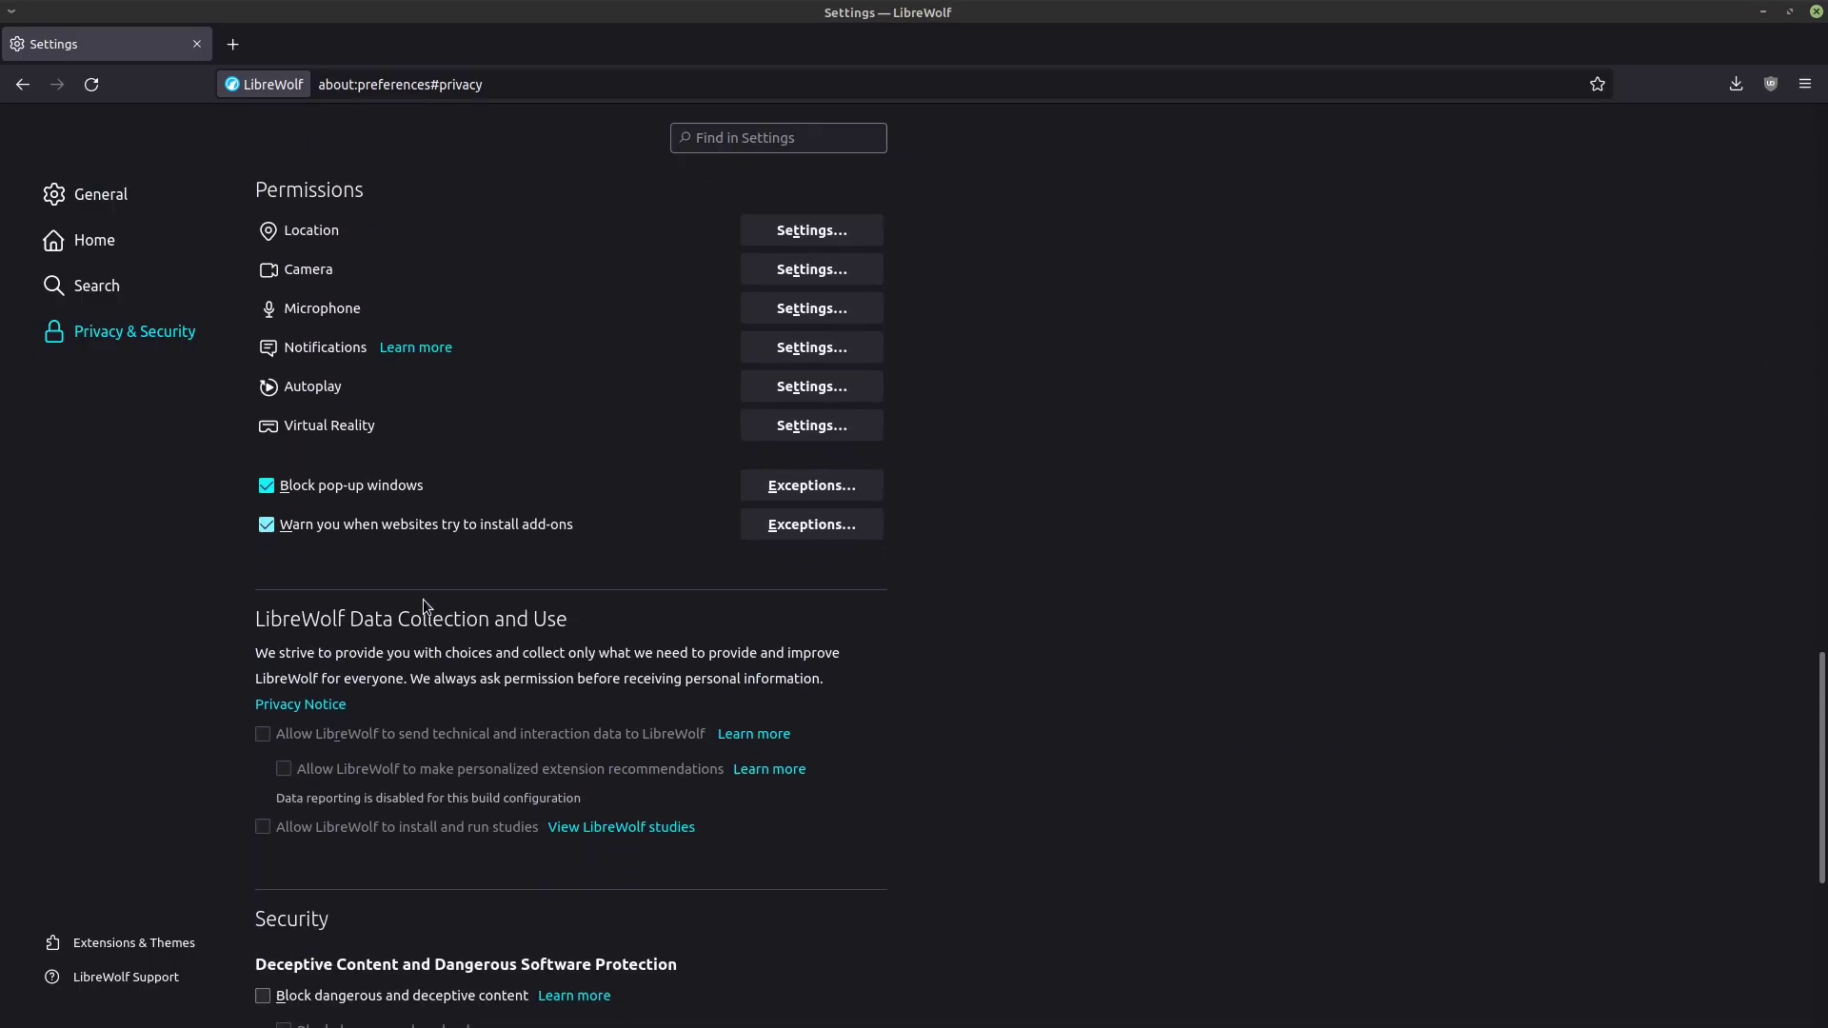
scroll(425, 608, "down", 3)
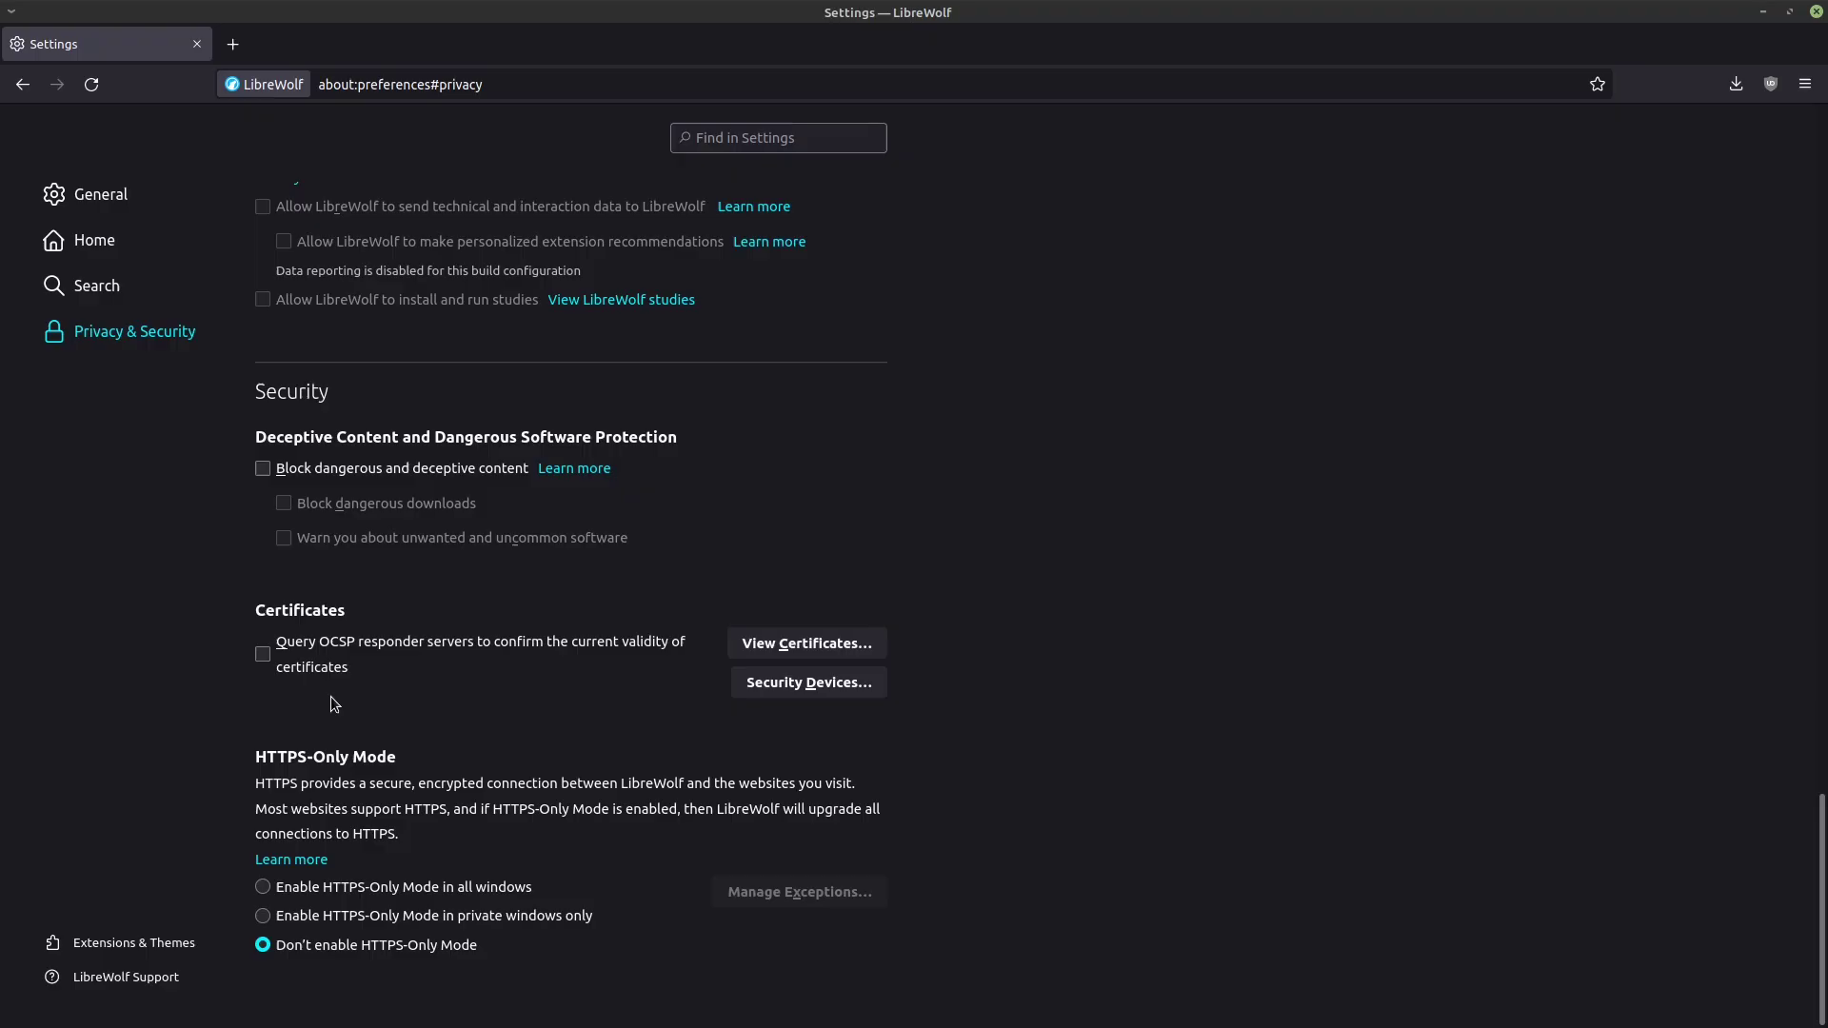
scroll(334, 704, "up", 7)
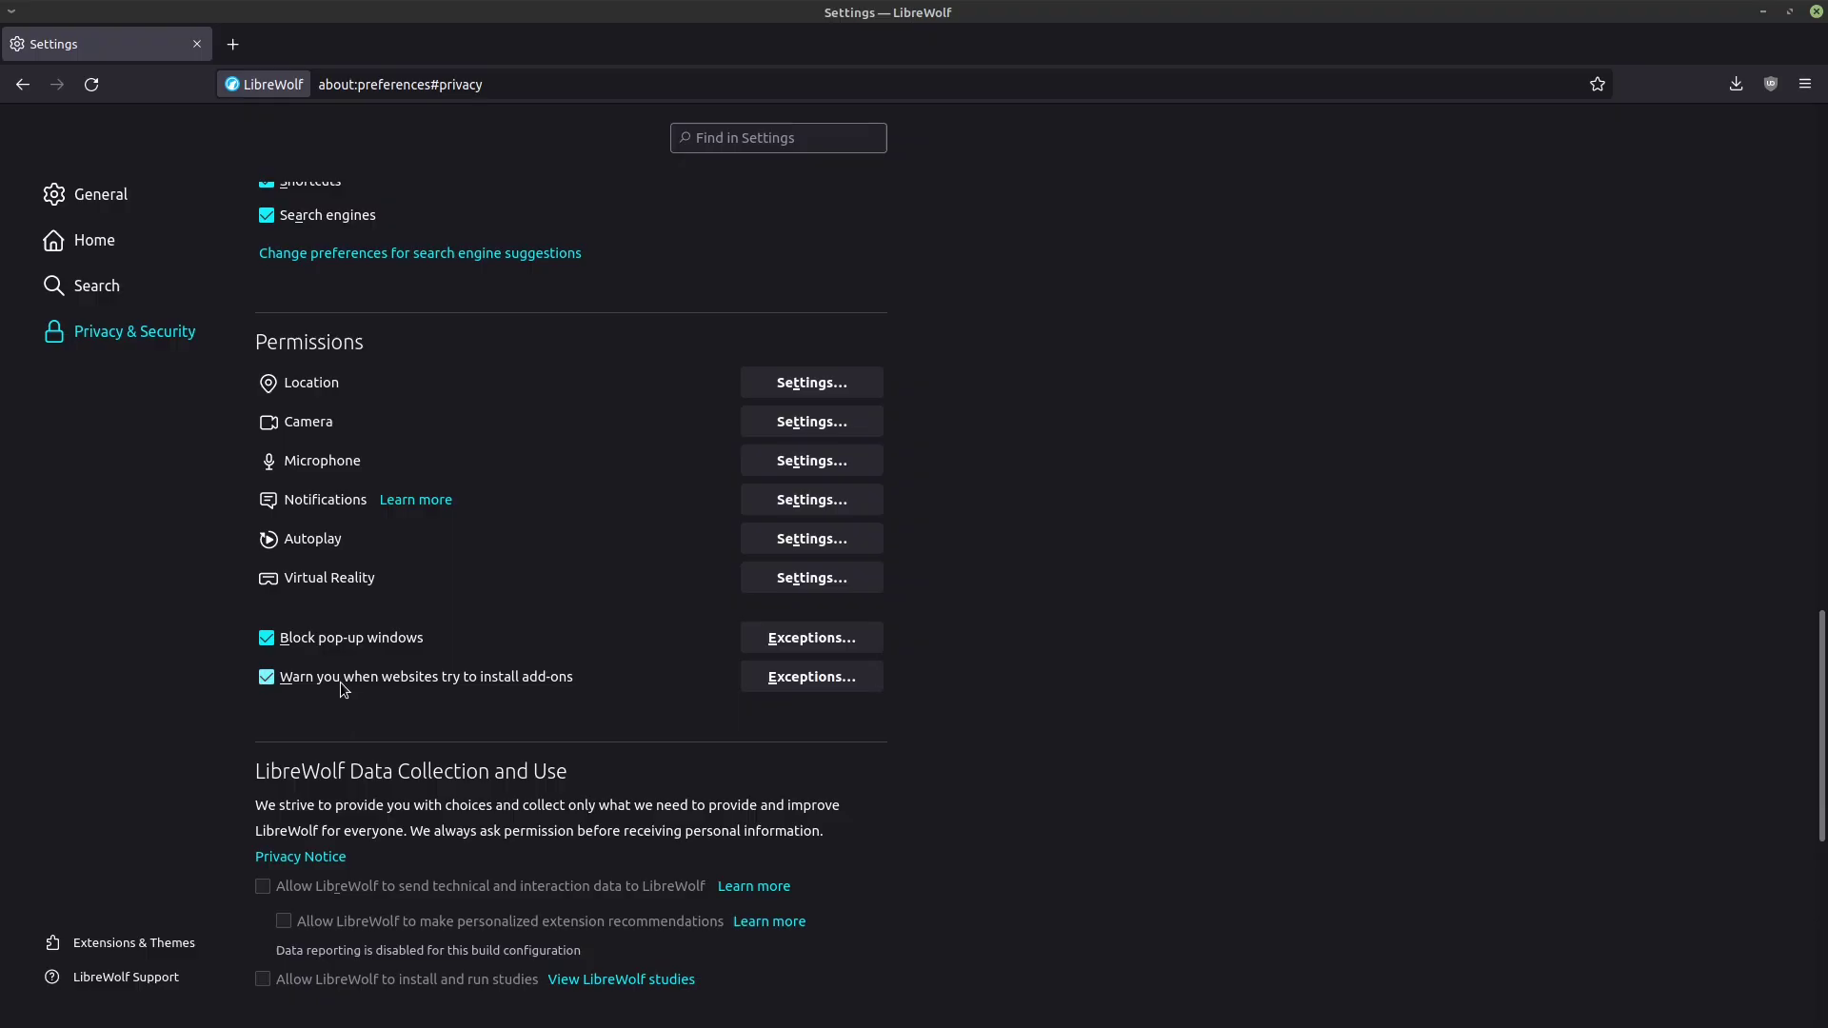
scroll(345, 682, "down", 7)
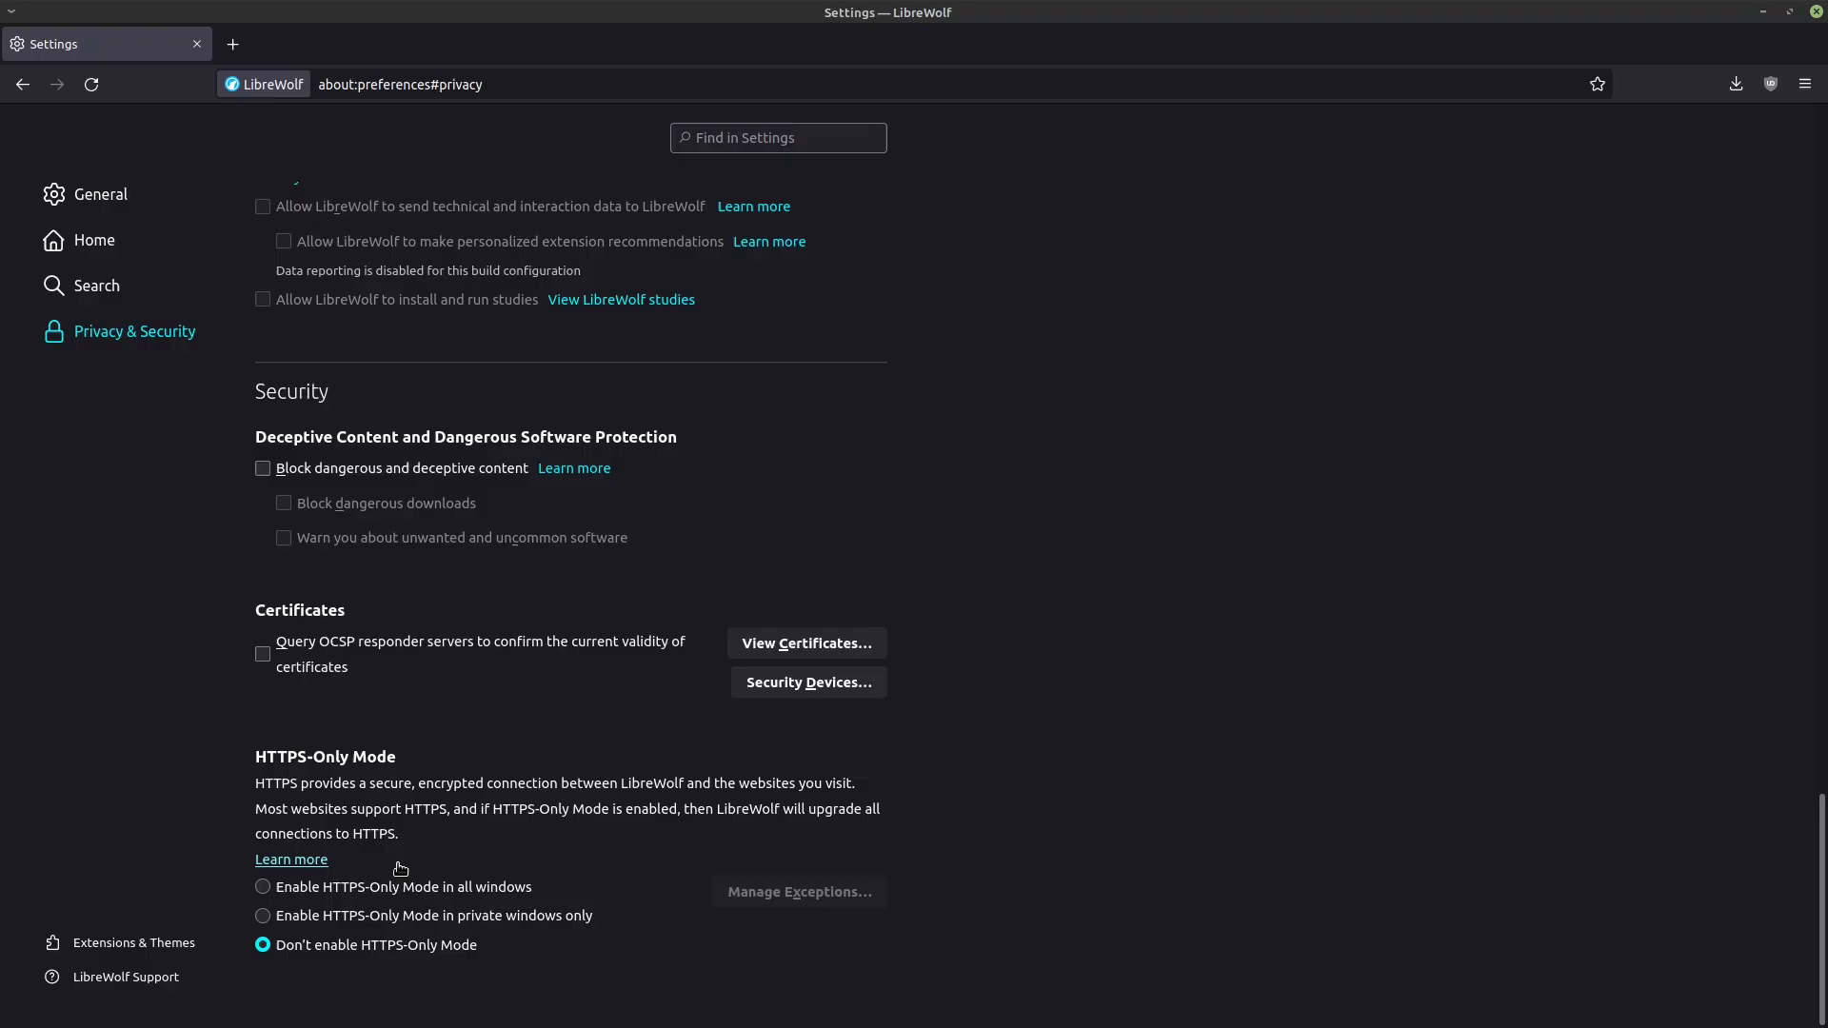
scroll(400, 868, "up", 10)
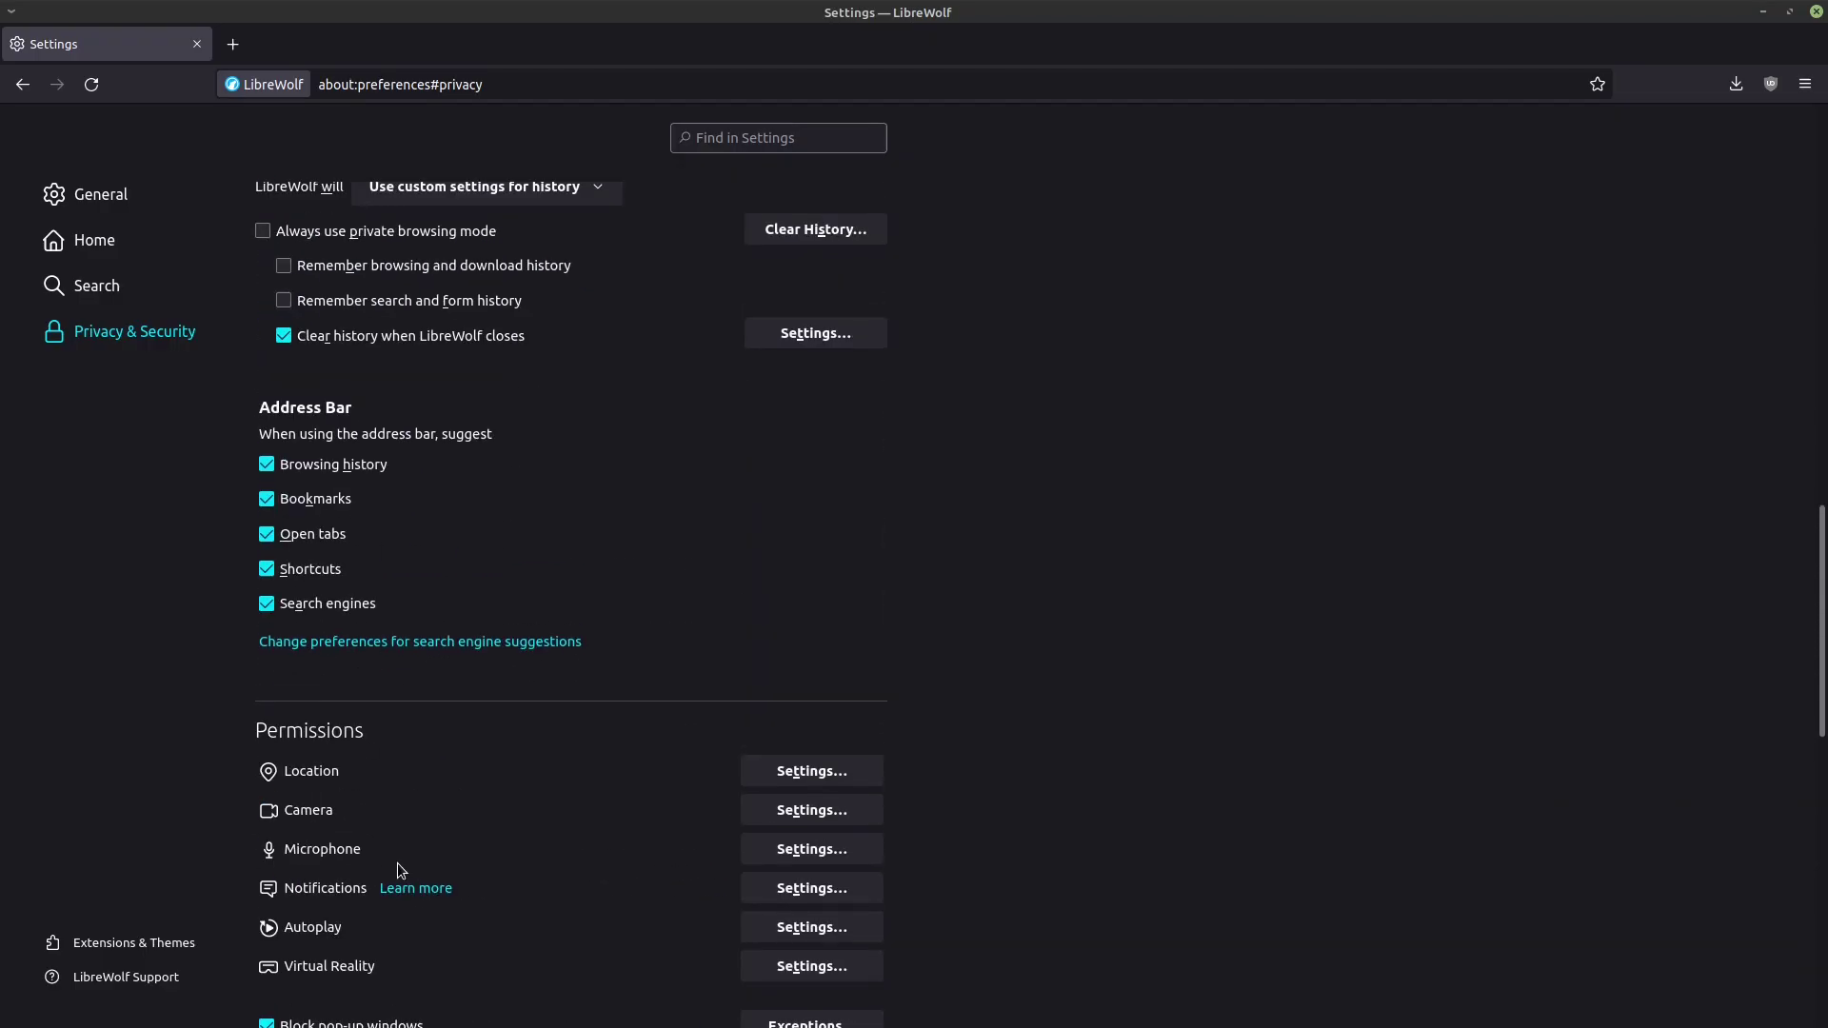
scroll(595, 619, "up", 10)
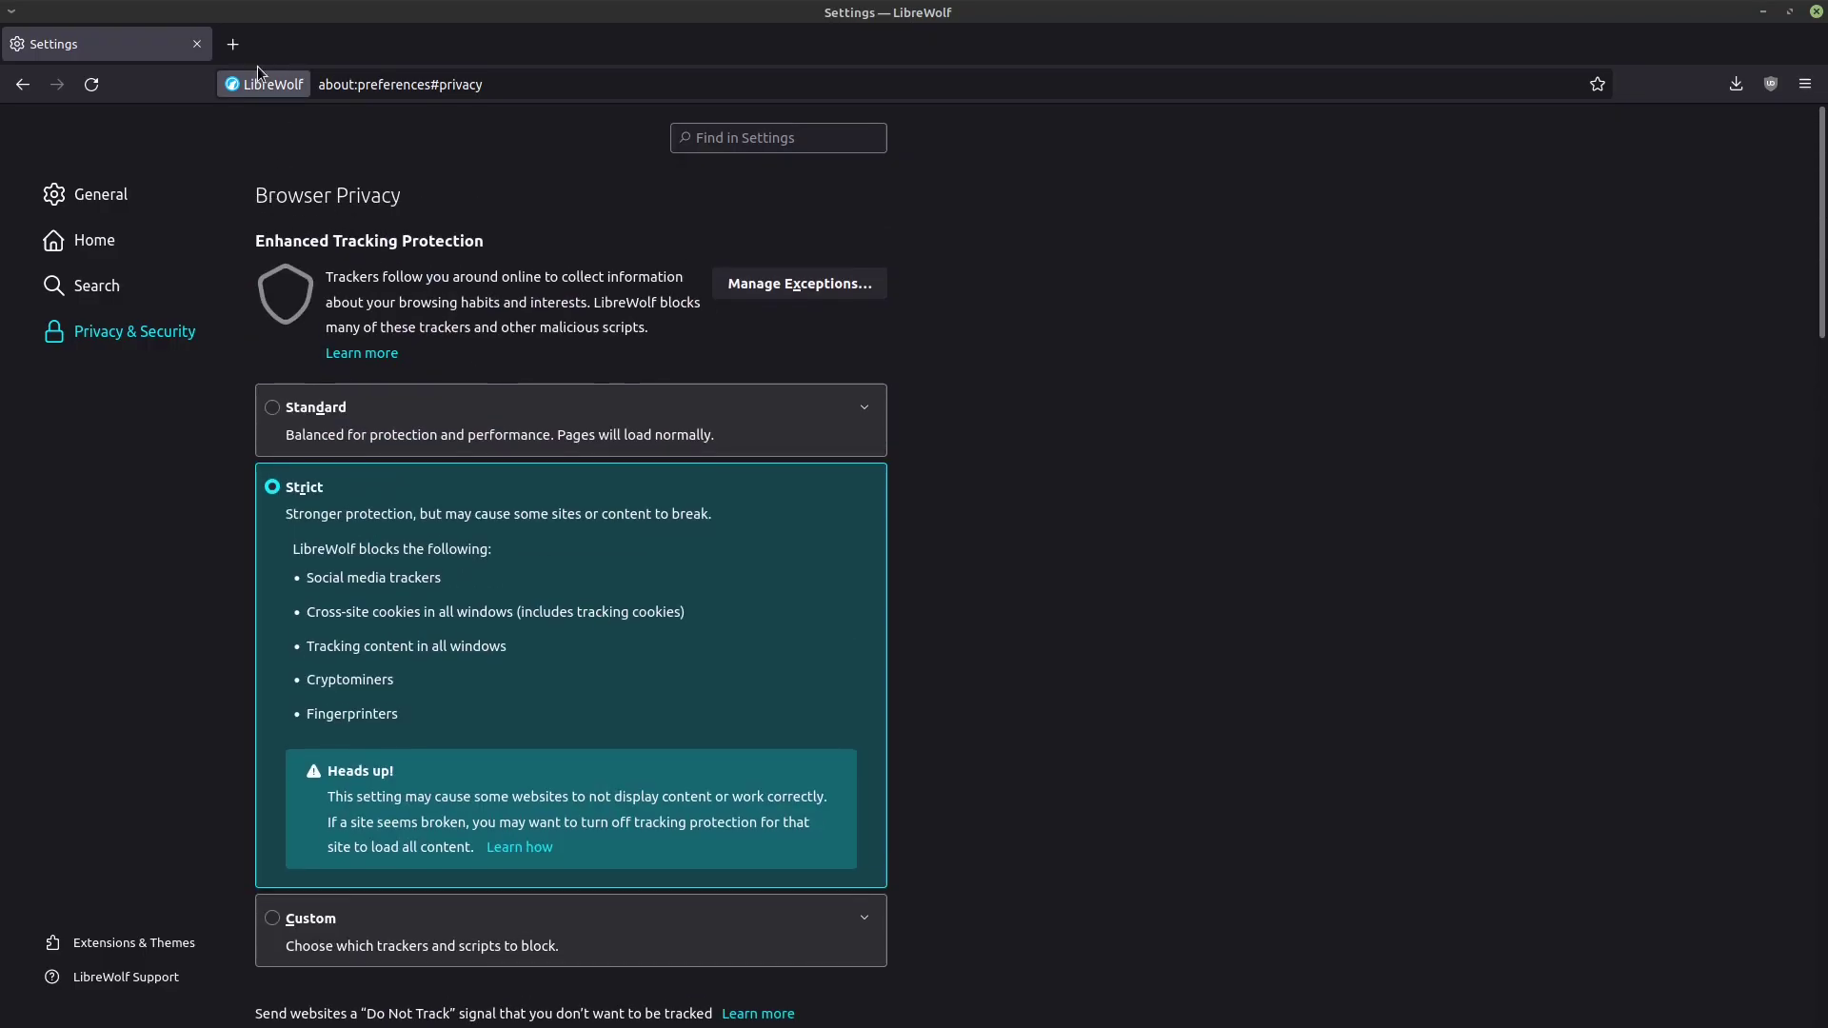
left_click(232, 44)
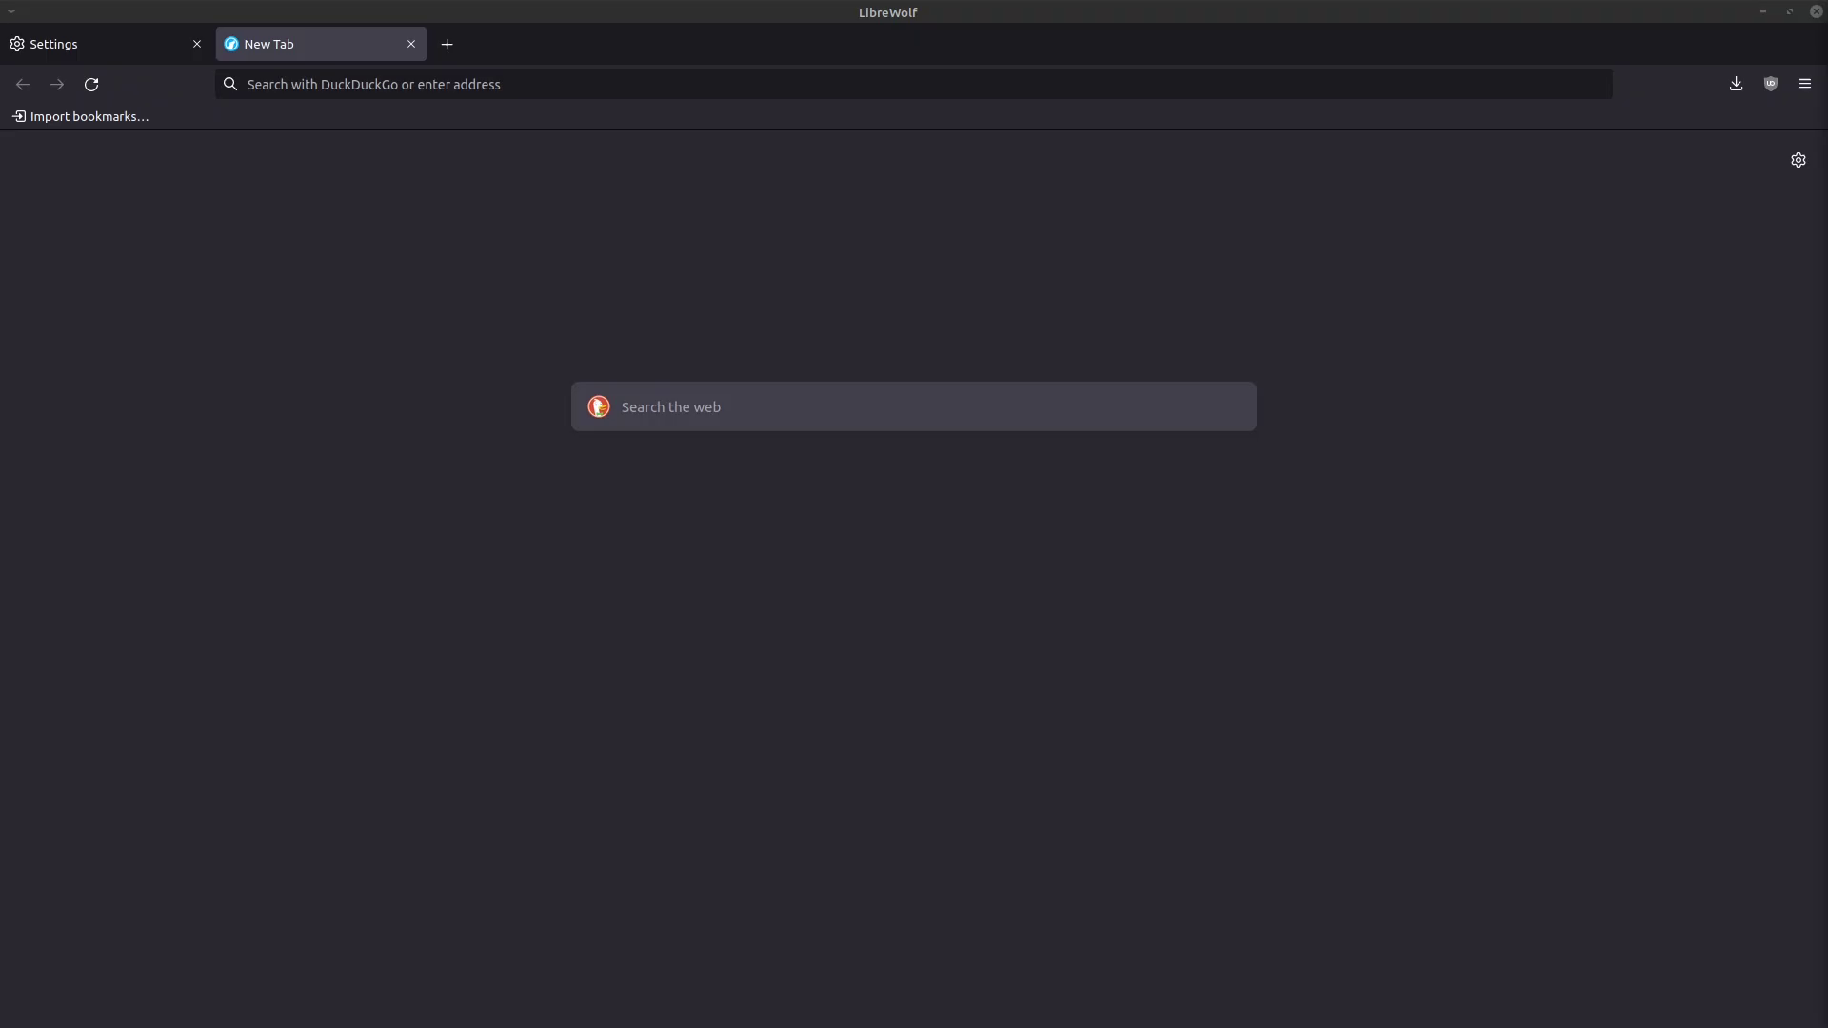
left_click(659, 91)
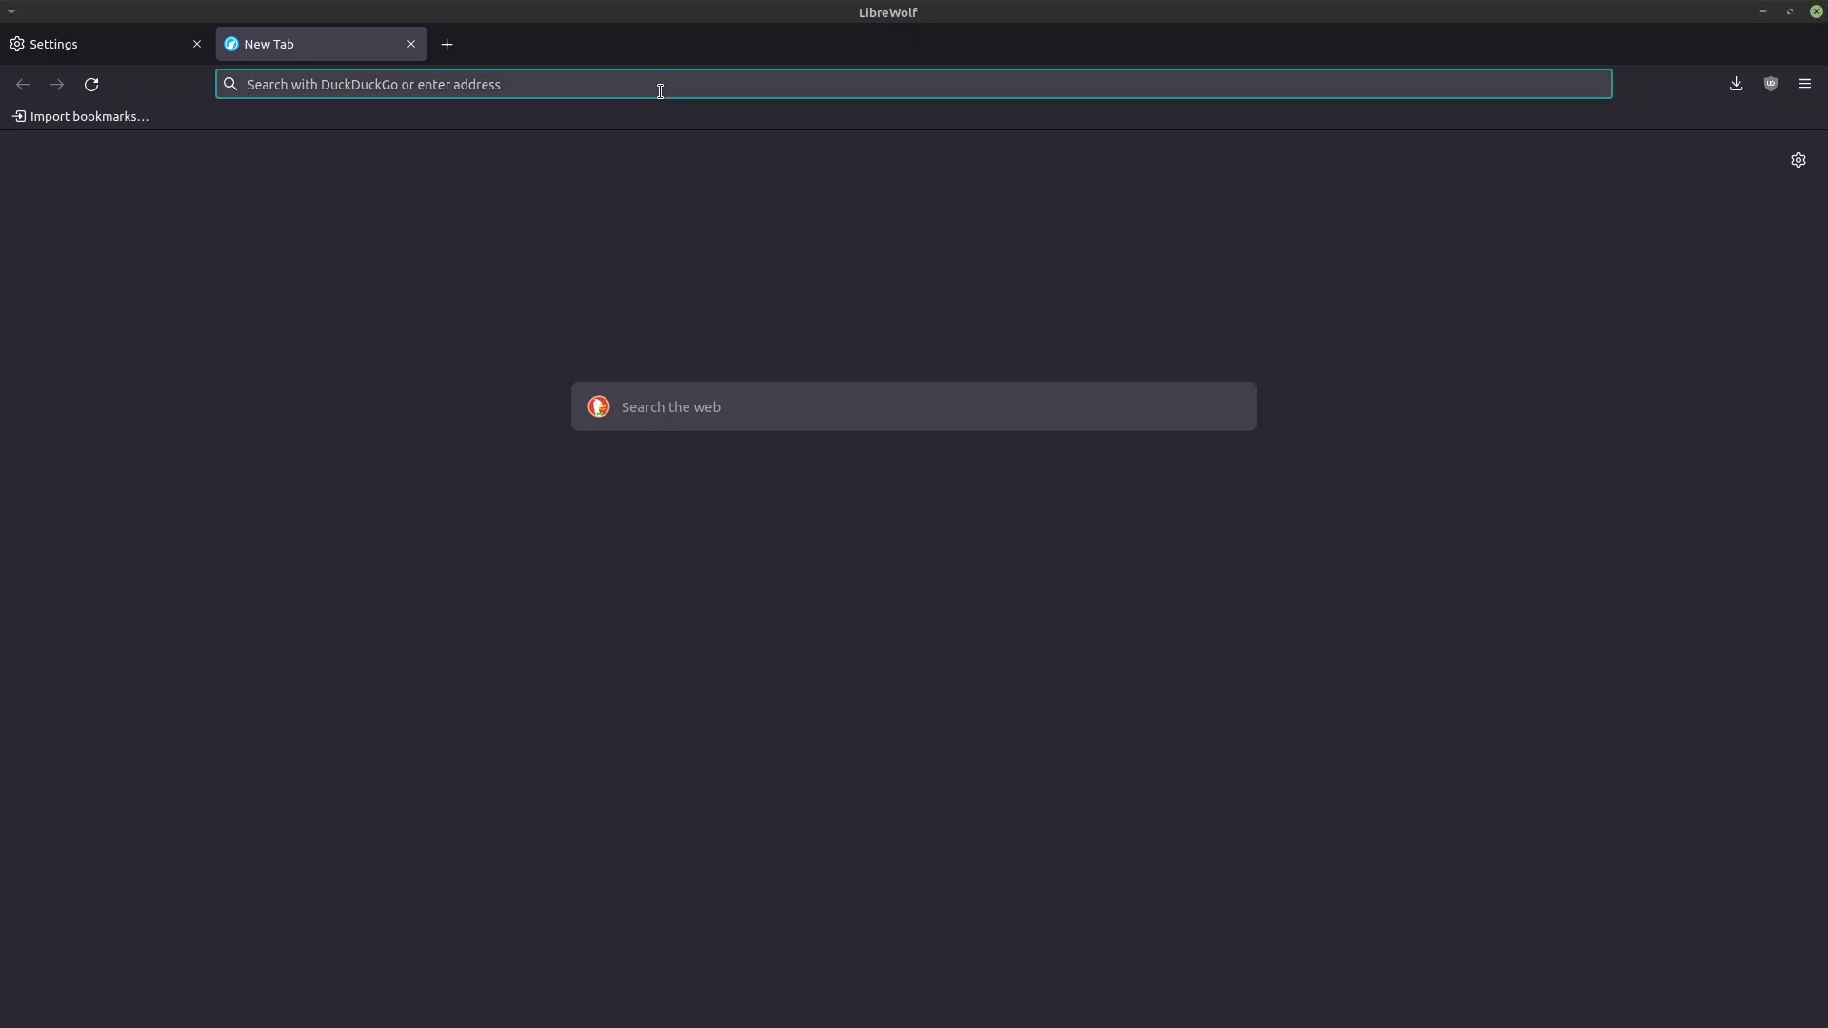
type("http://")
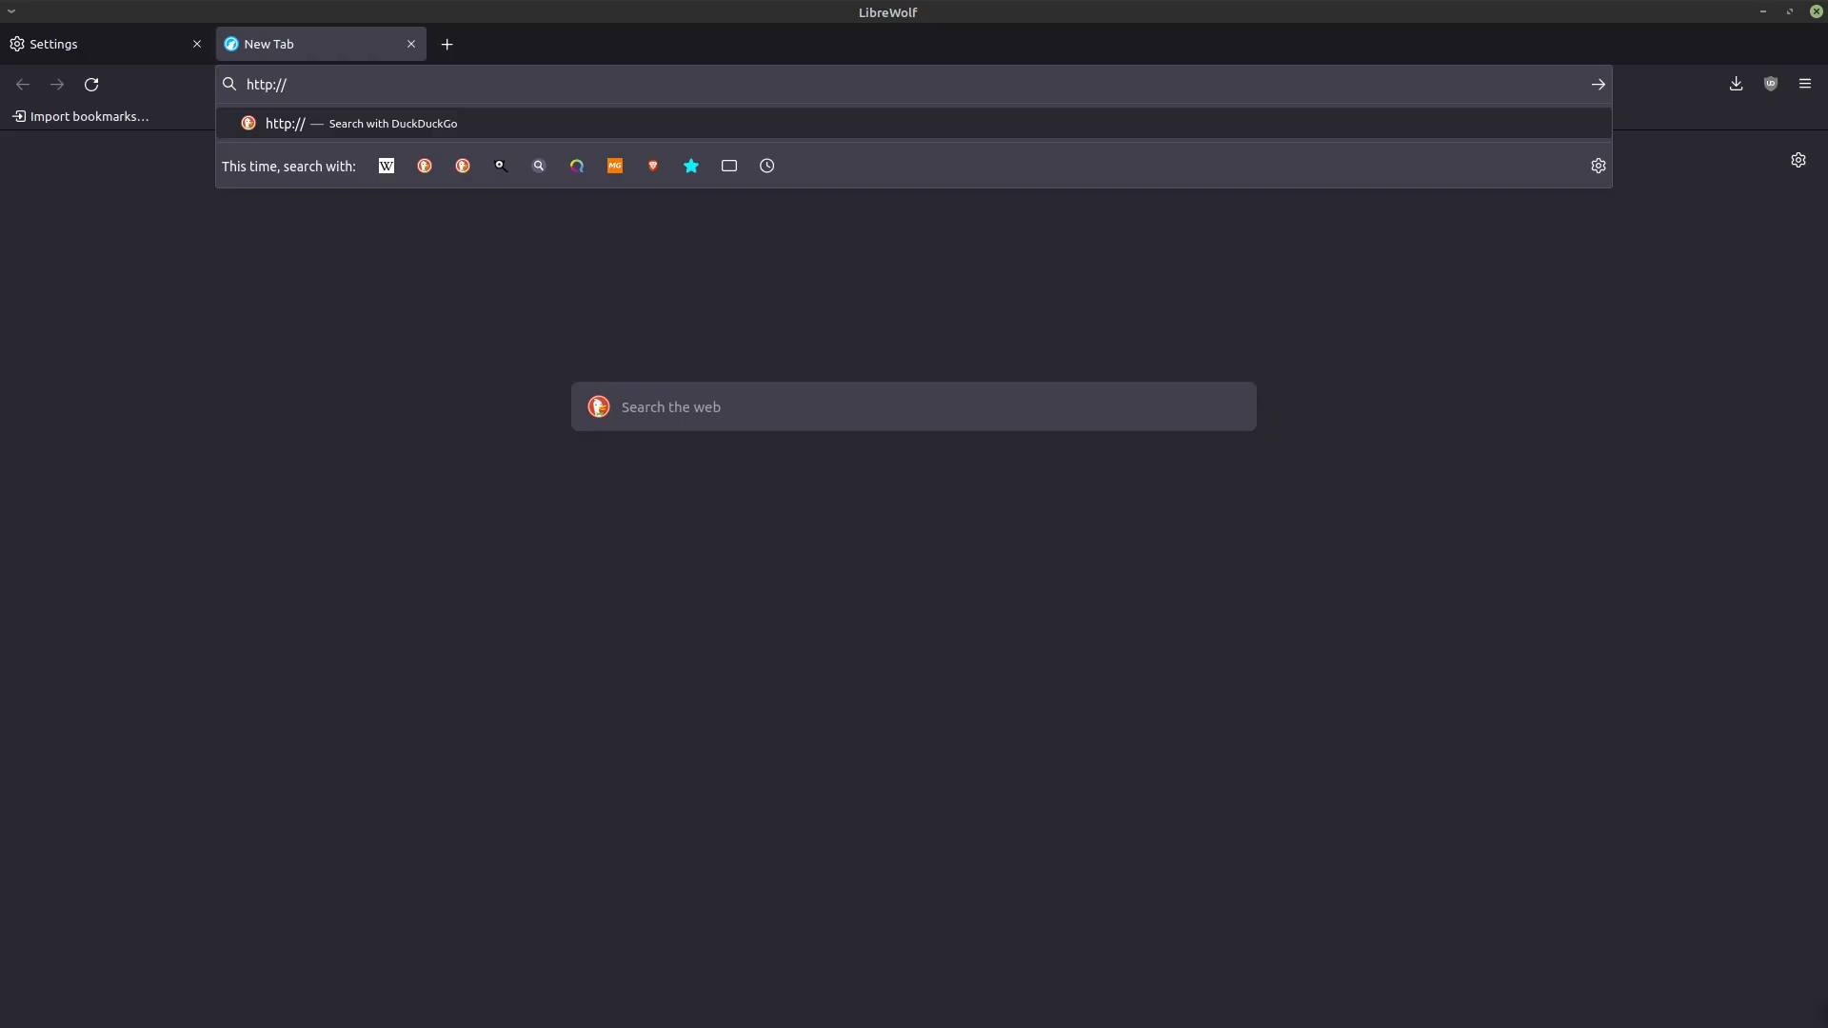
key("alt+Tab")
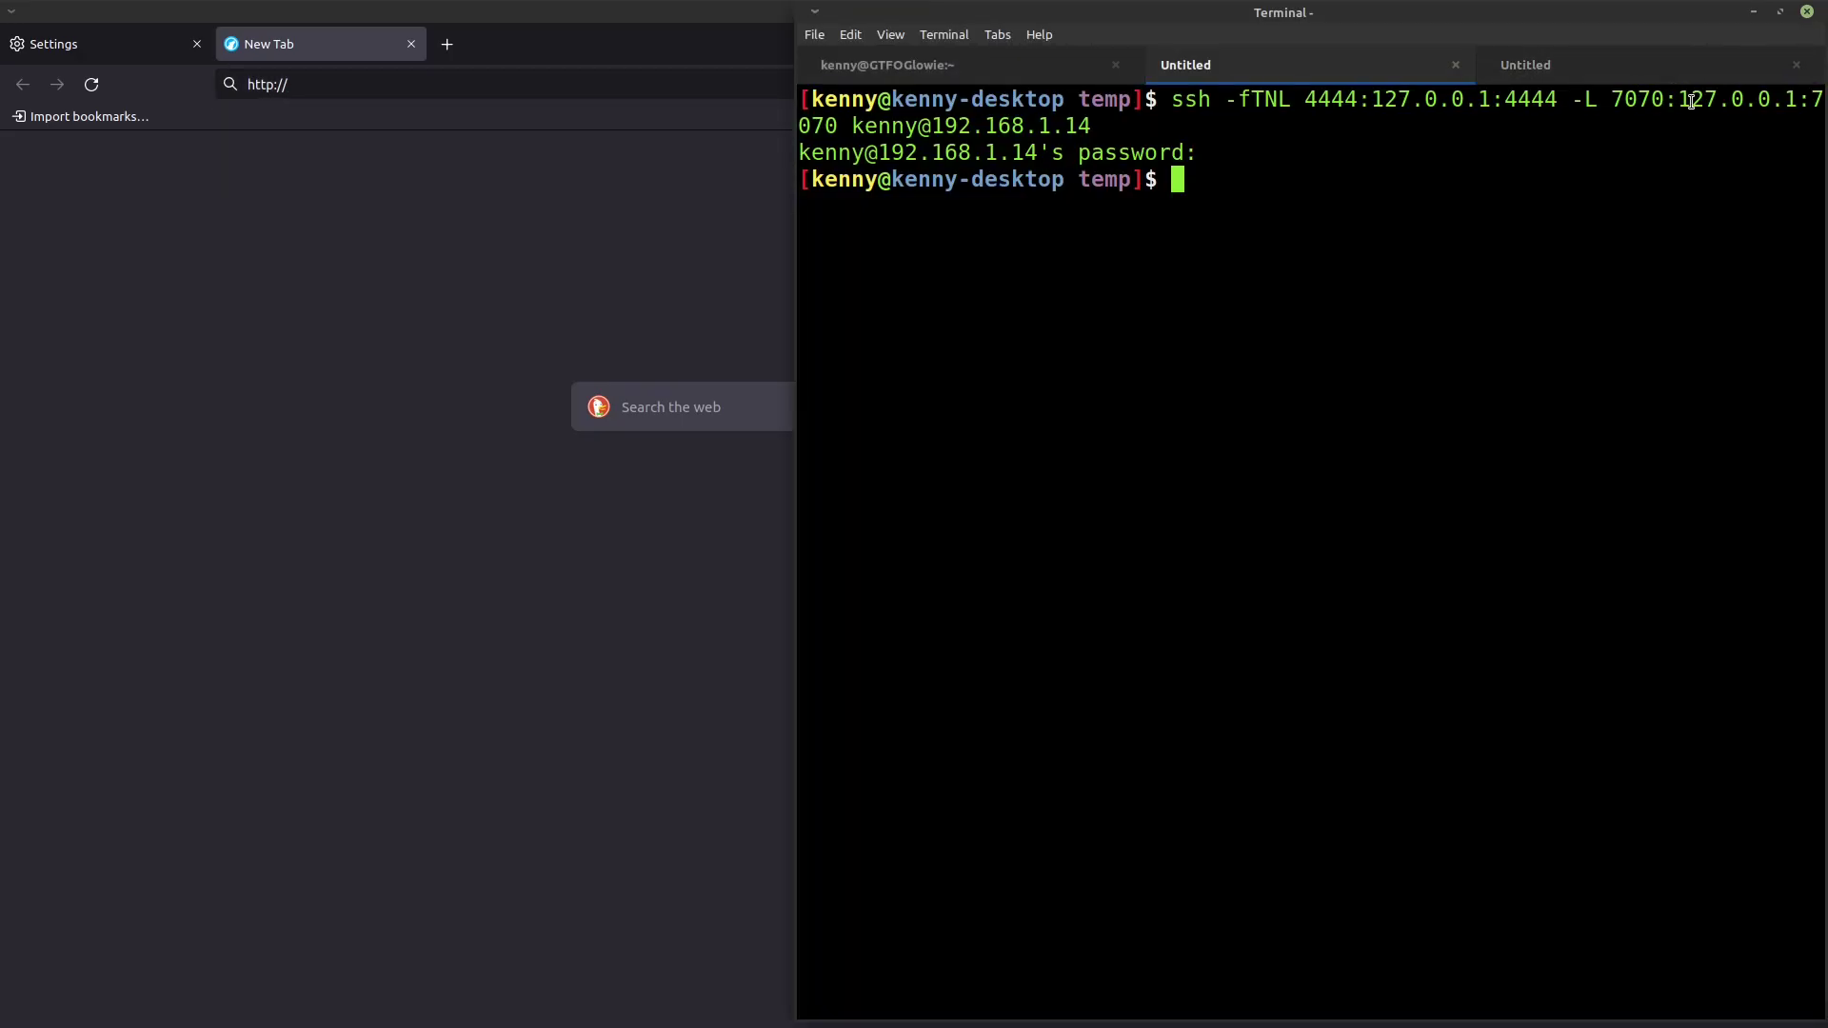
left_click_drag(1680, 100, 838, 129)
right_click(830, 135)
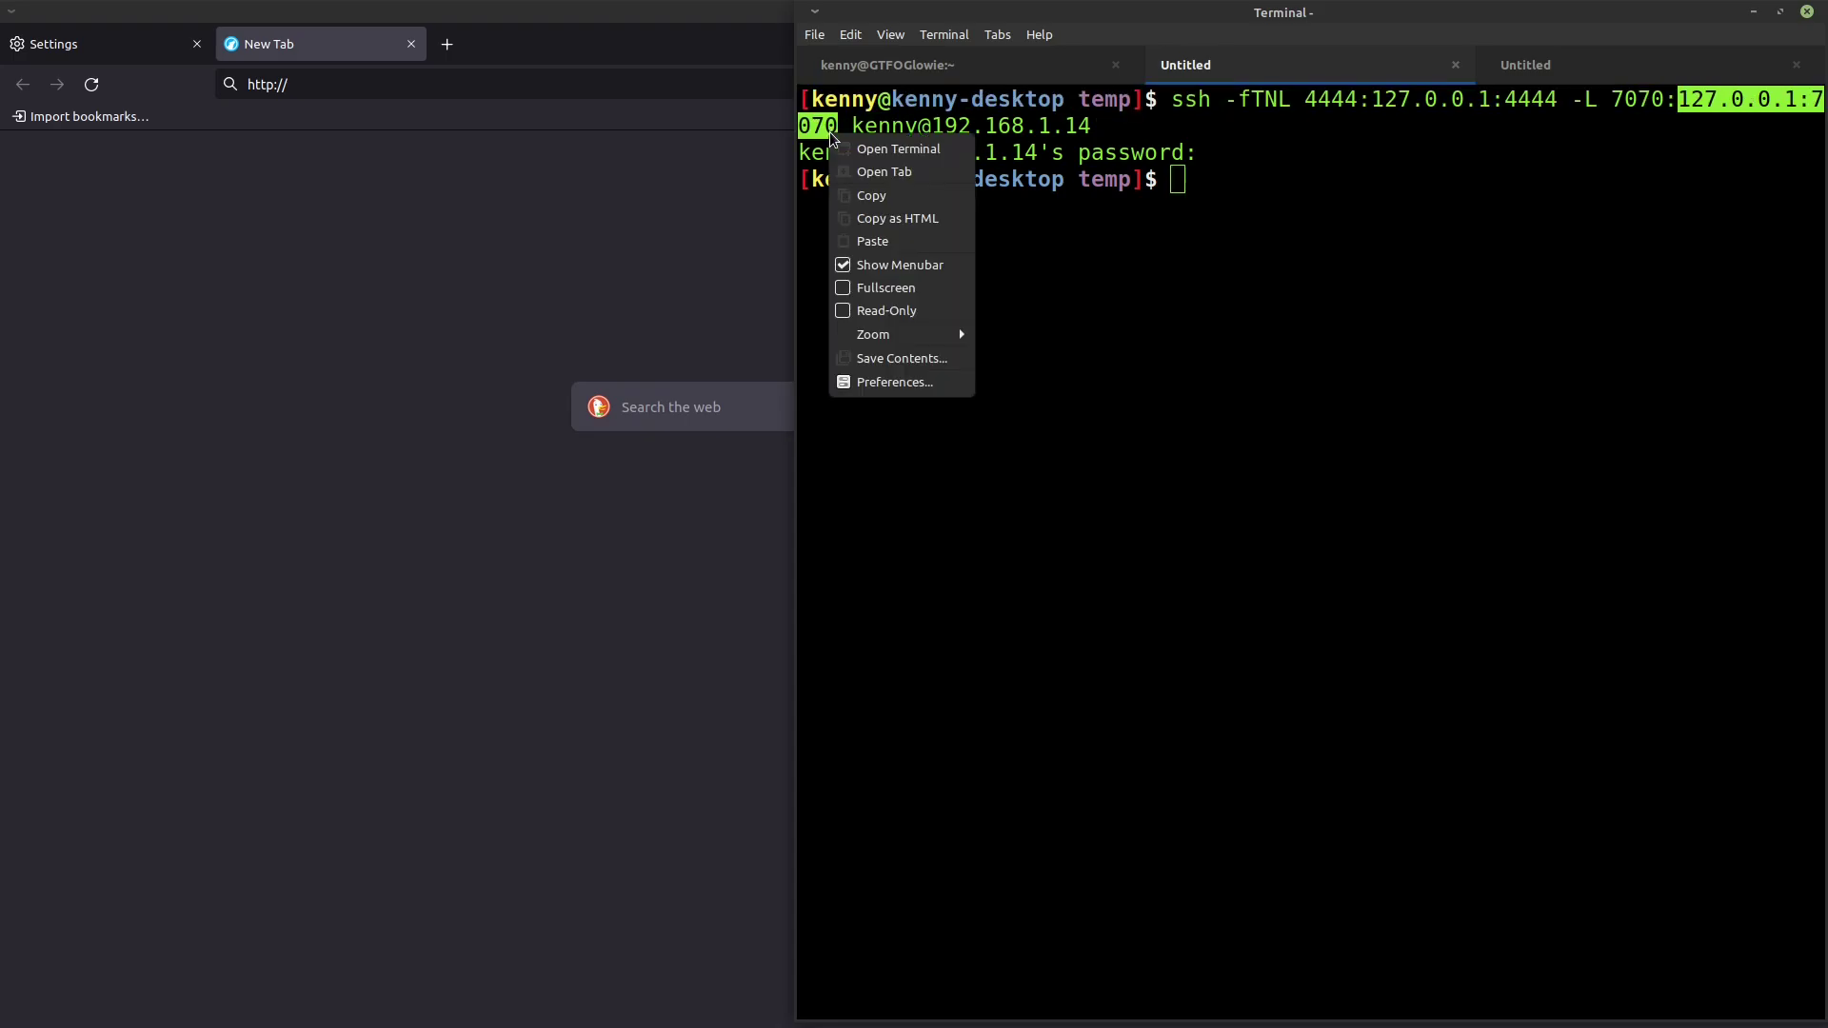
left_click(879, 197)
left_click(522, 81)
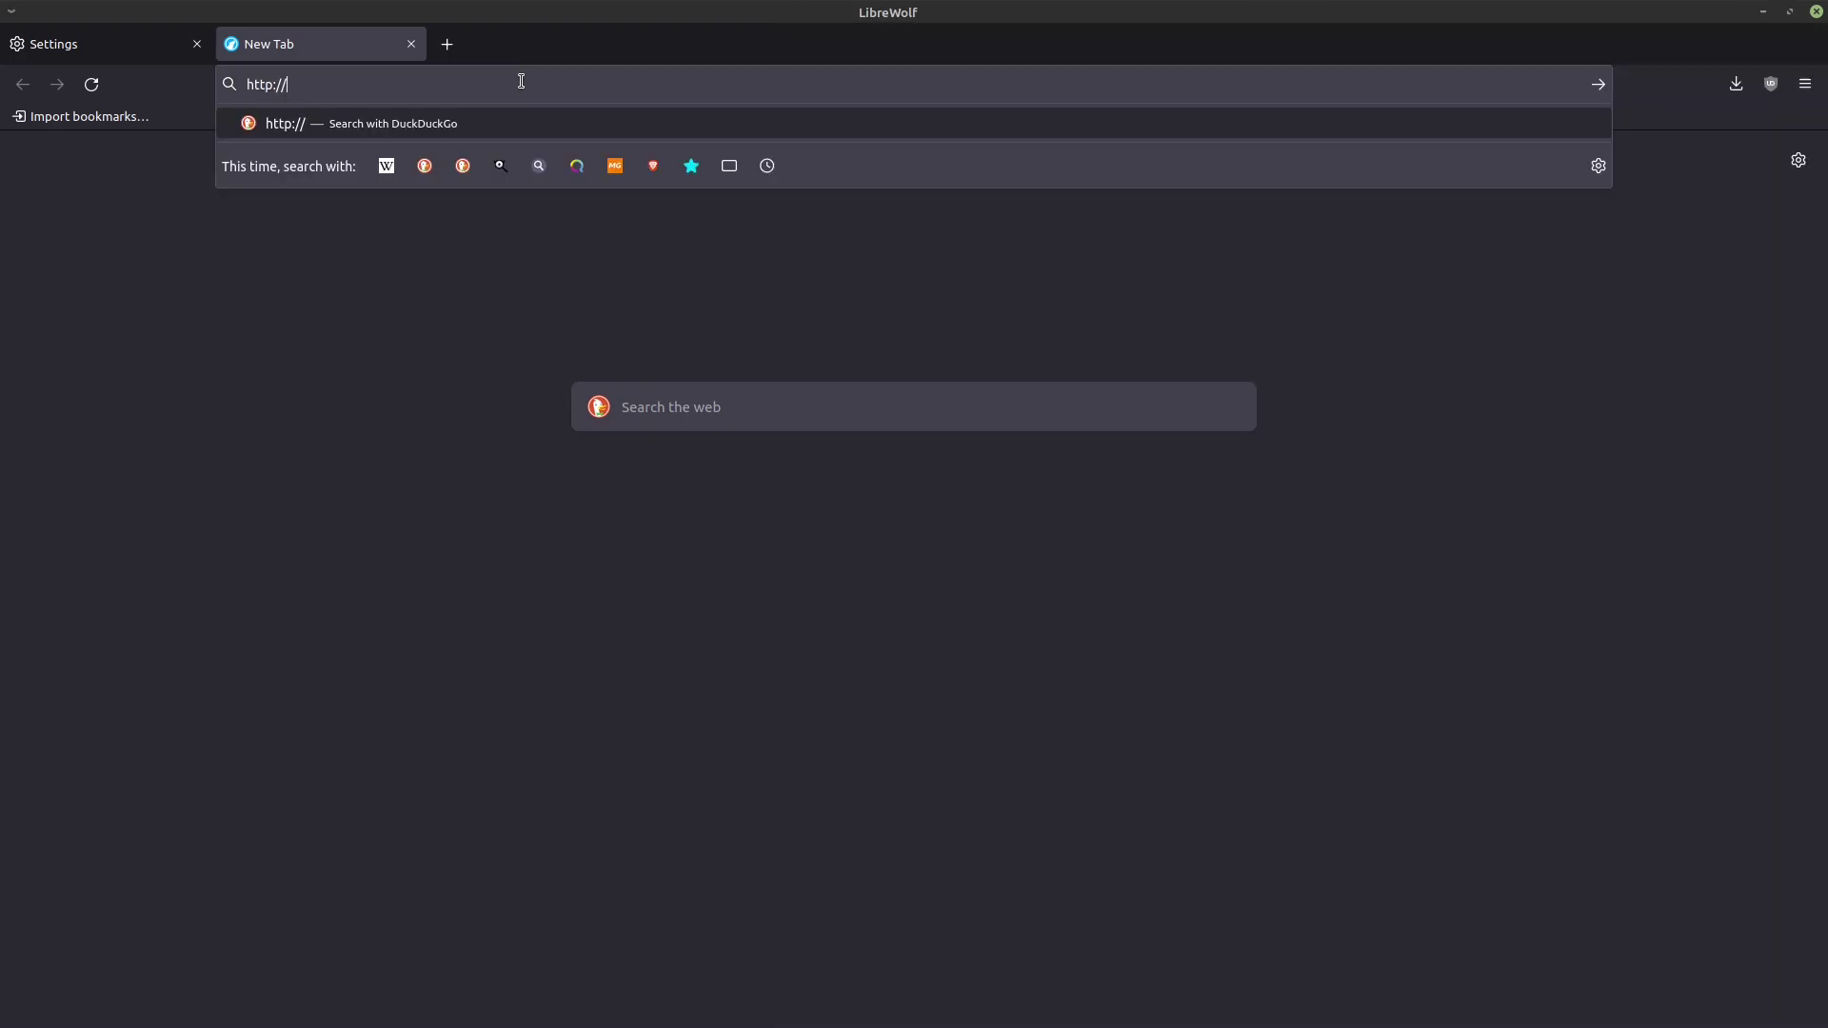
type("http://")
key("ctrl+v")
key("Return")
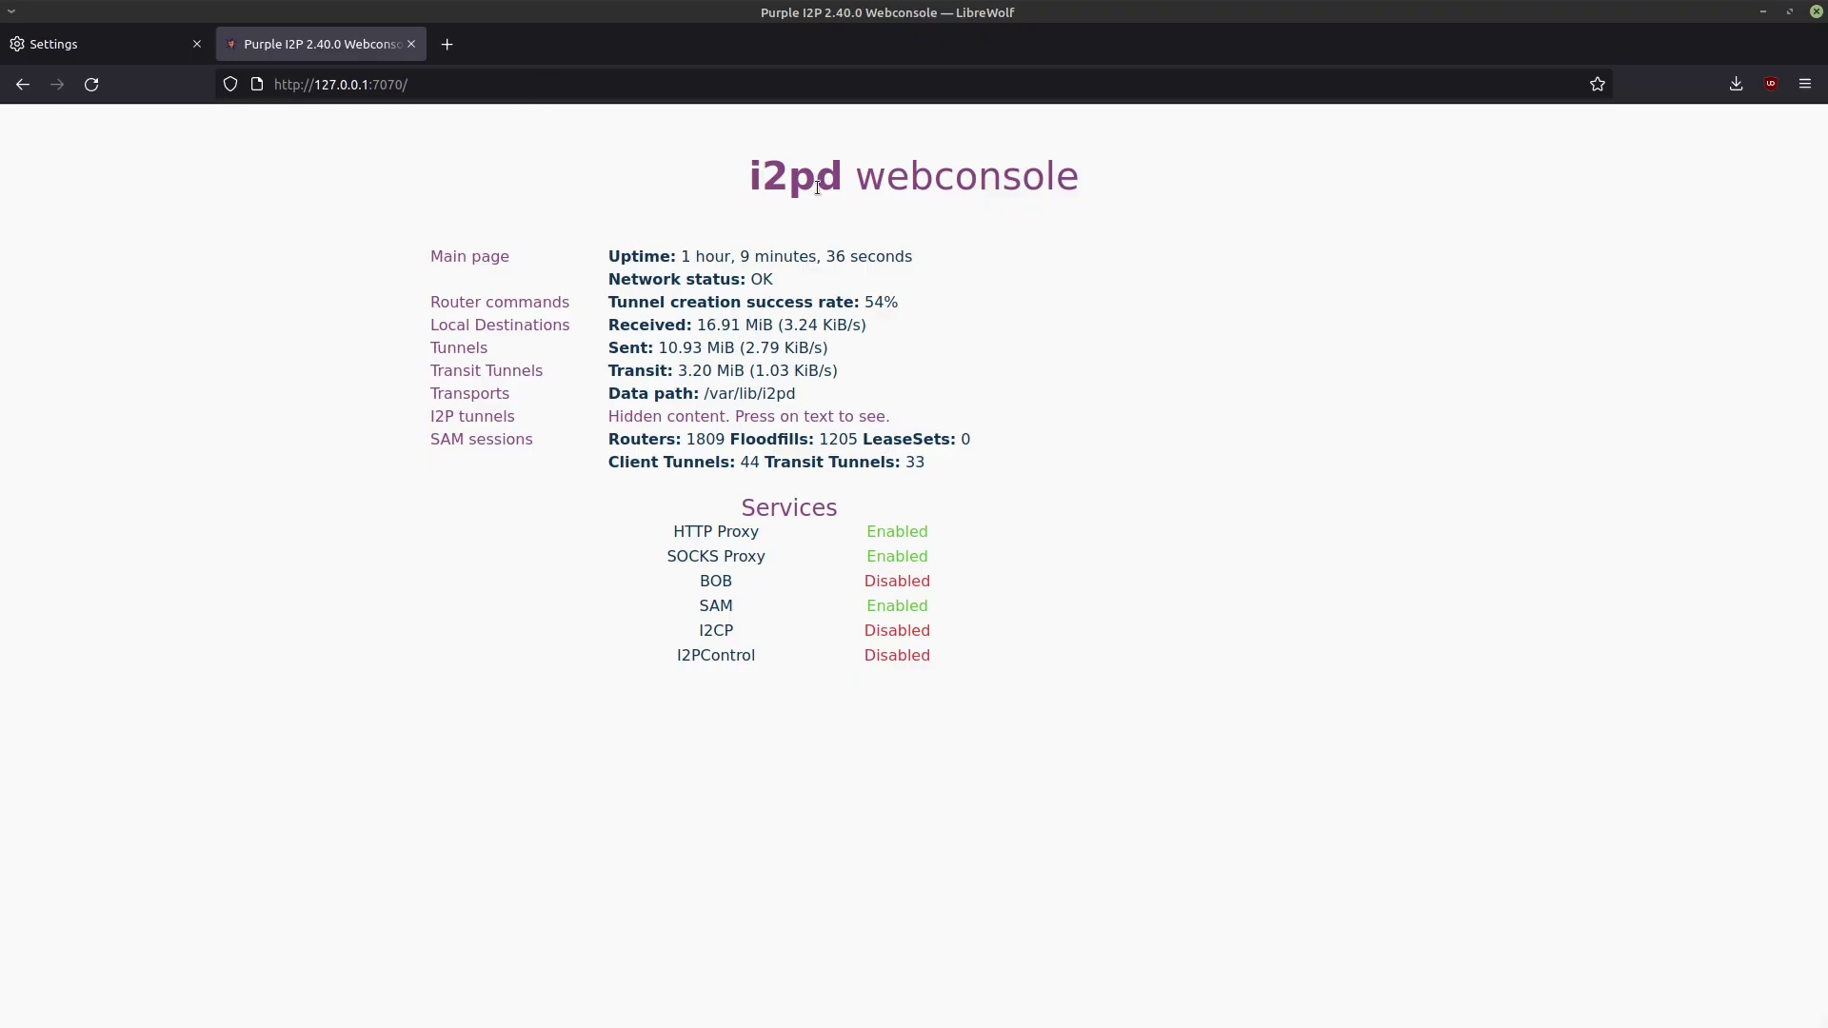
Check the webconsole's OK network status and the 54 tunnel success rate.
double_click(764, 281)
triple_click(763, 281)
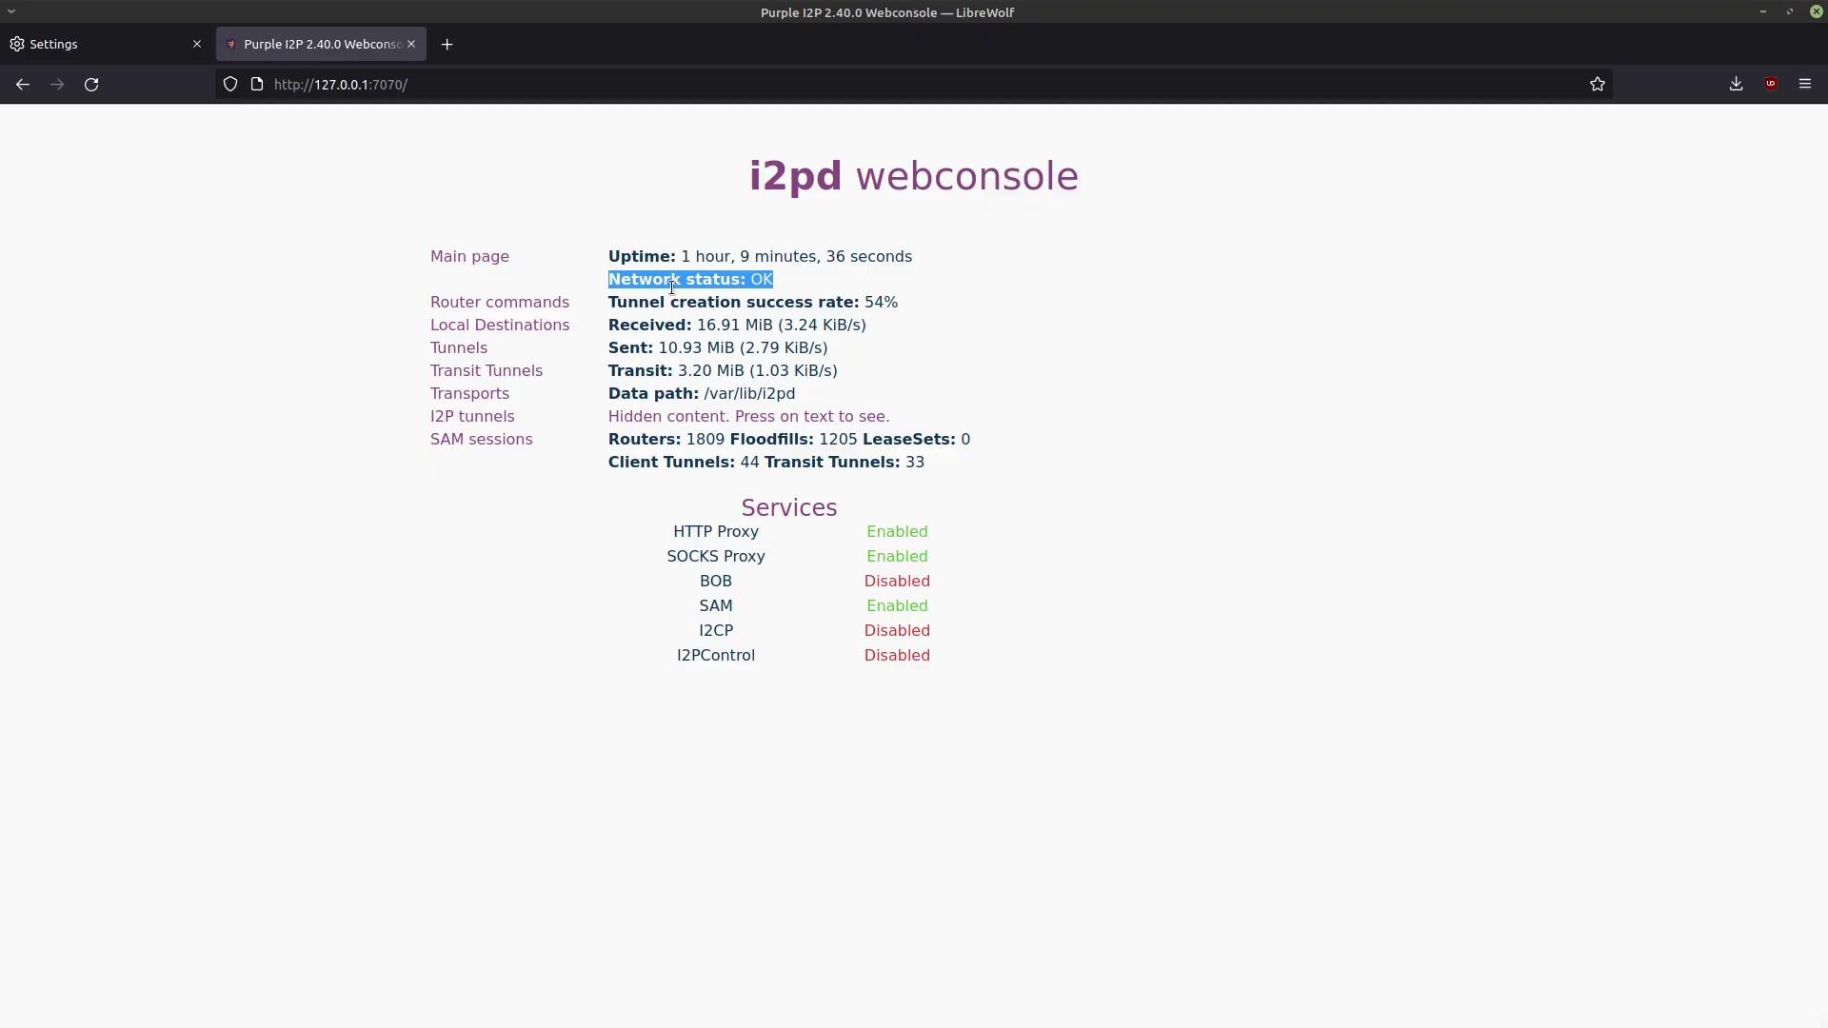
left_click(715, 288)
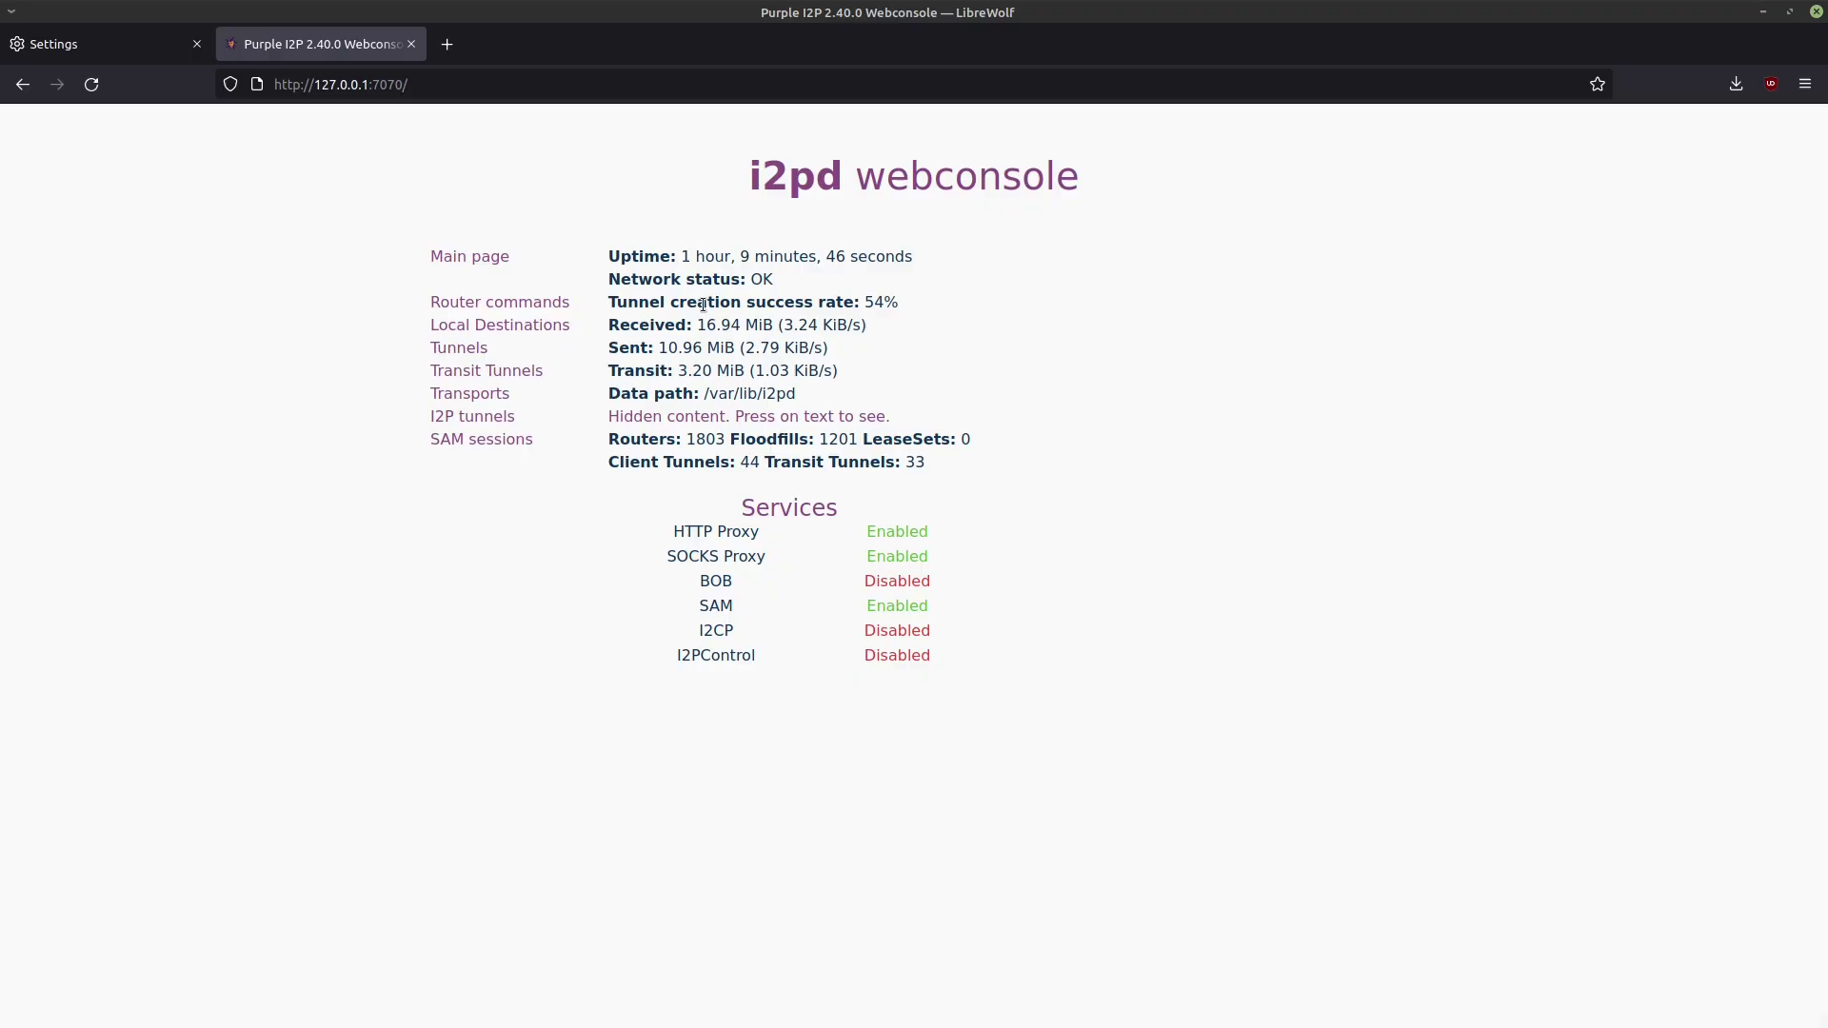
double_click(873, 304)
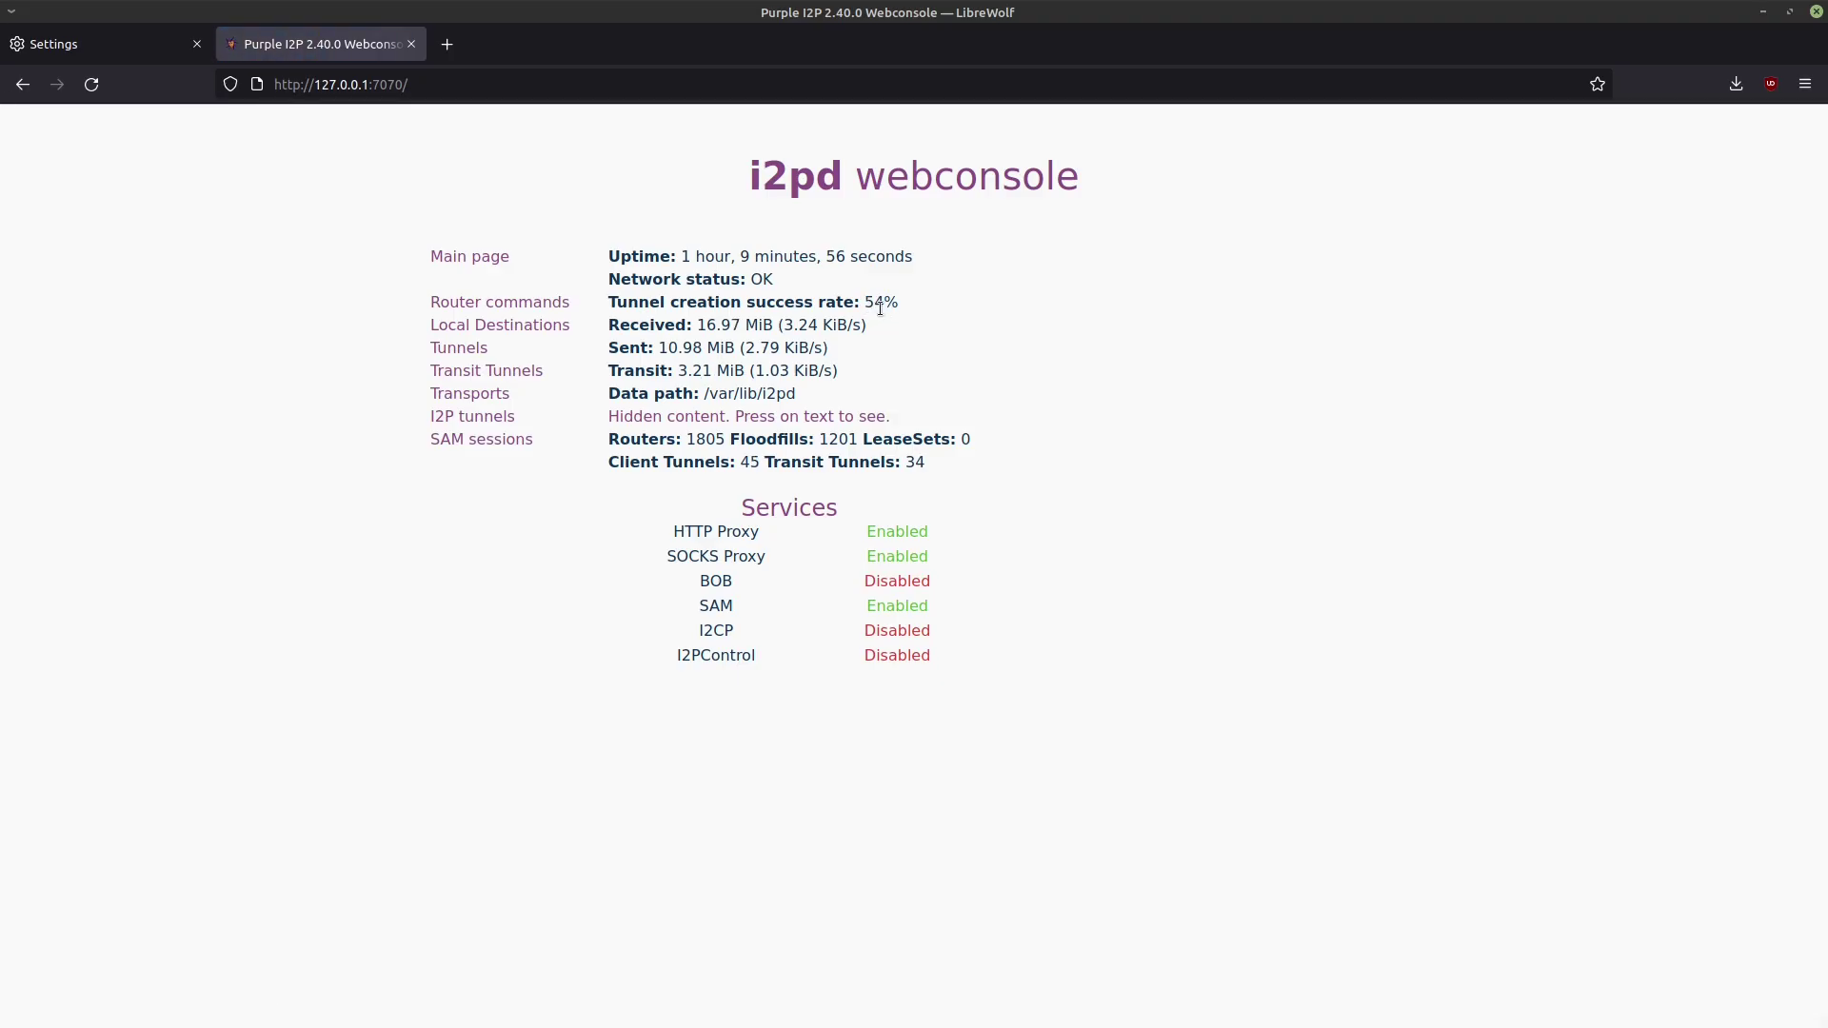
double_click(867, 304)
left_click(867, 303)
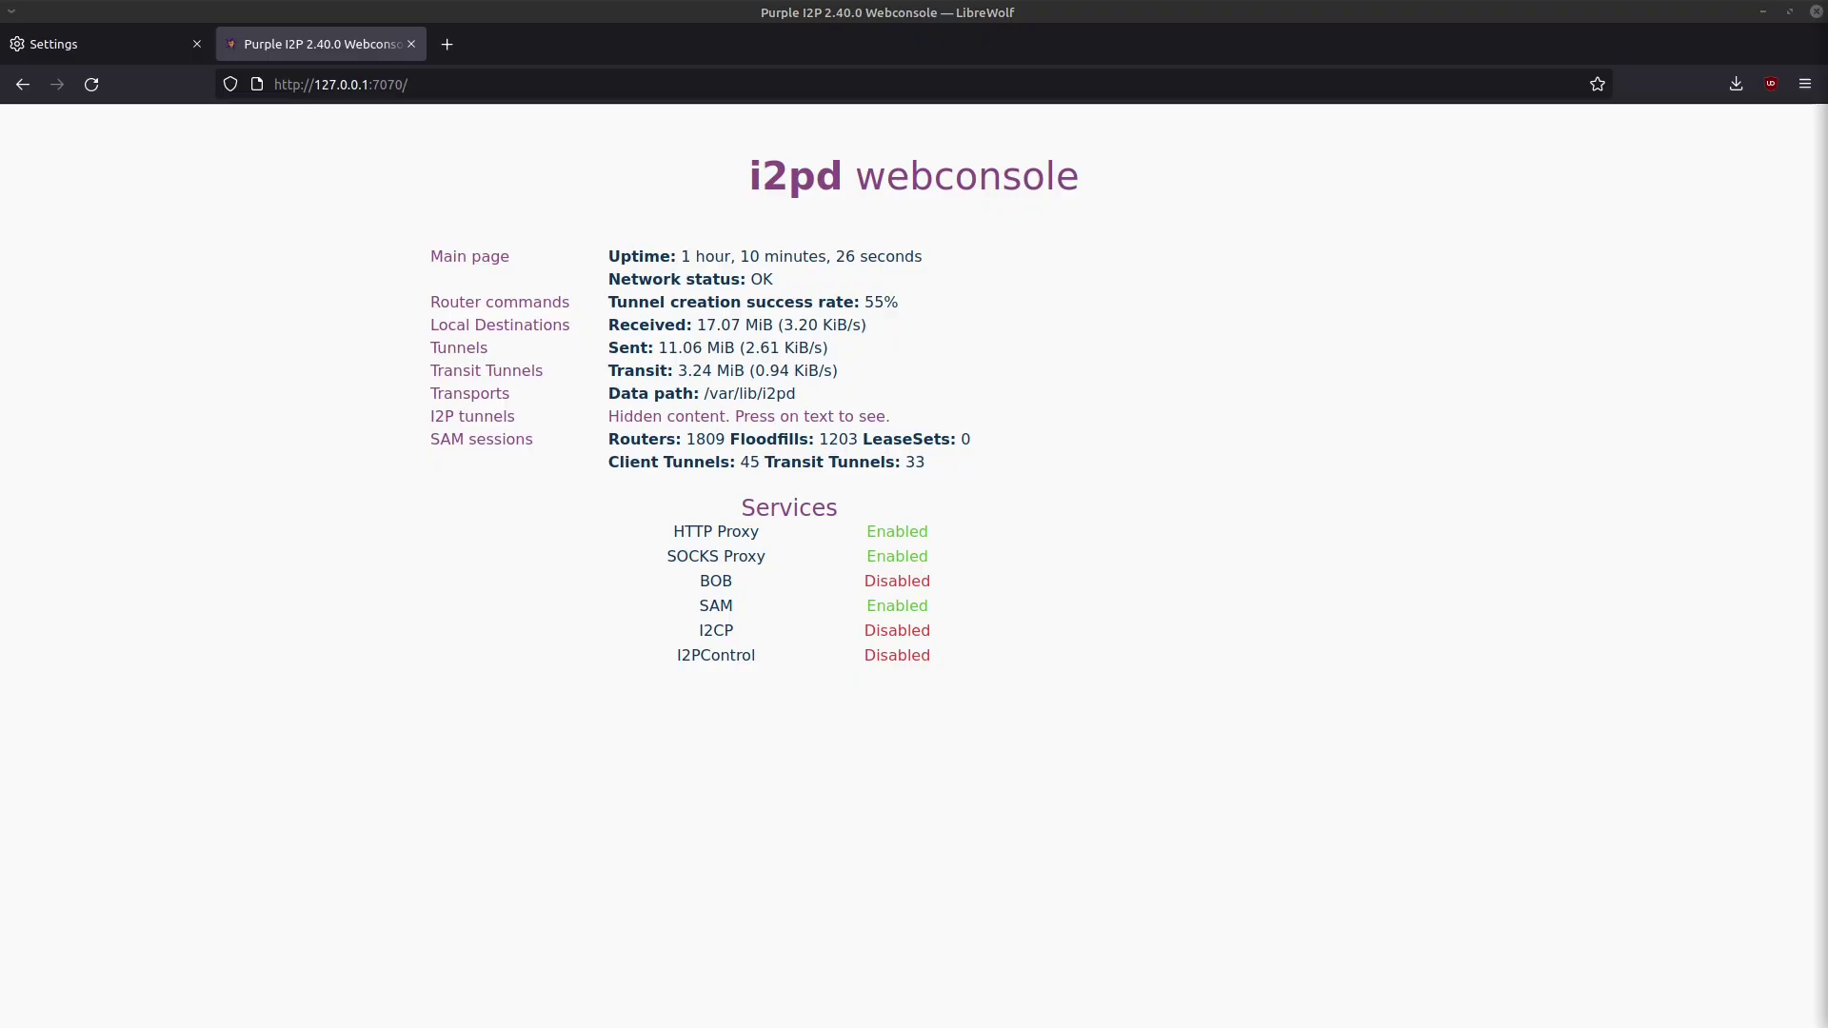
left_click(448, 54)
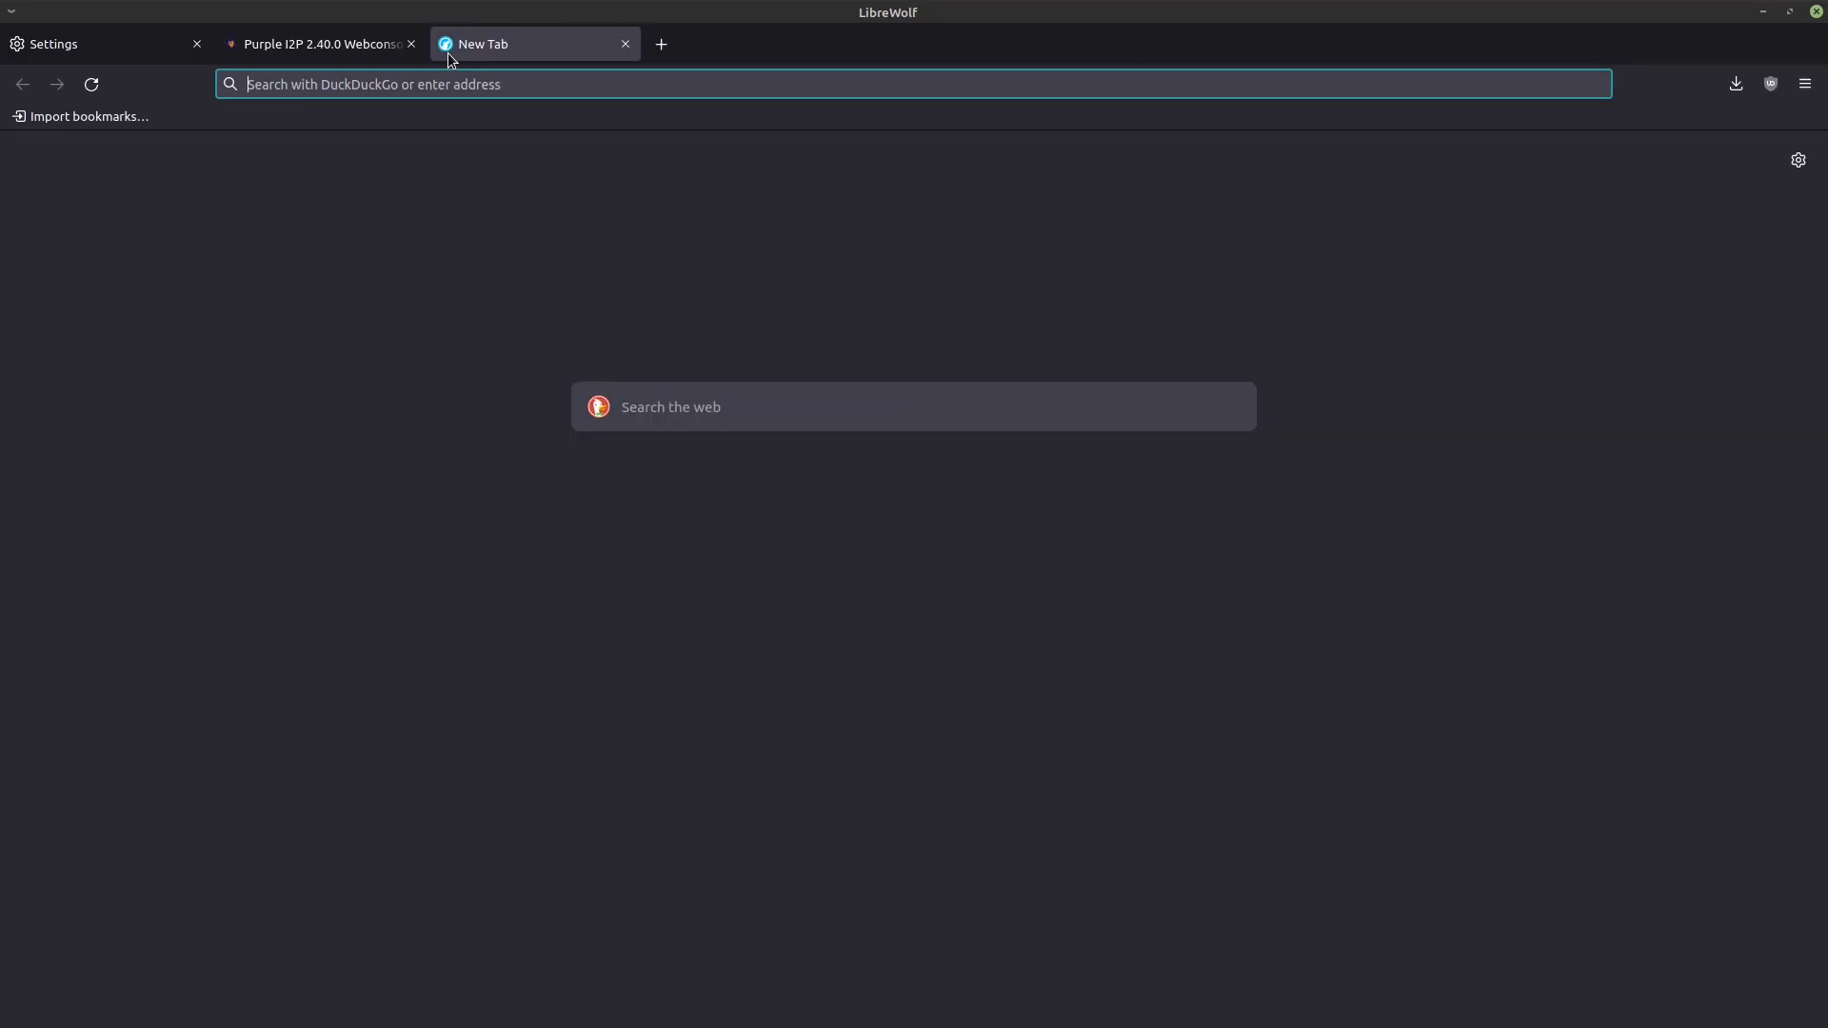
type("http://identiguy.i2p/")
key("Return")
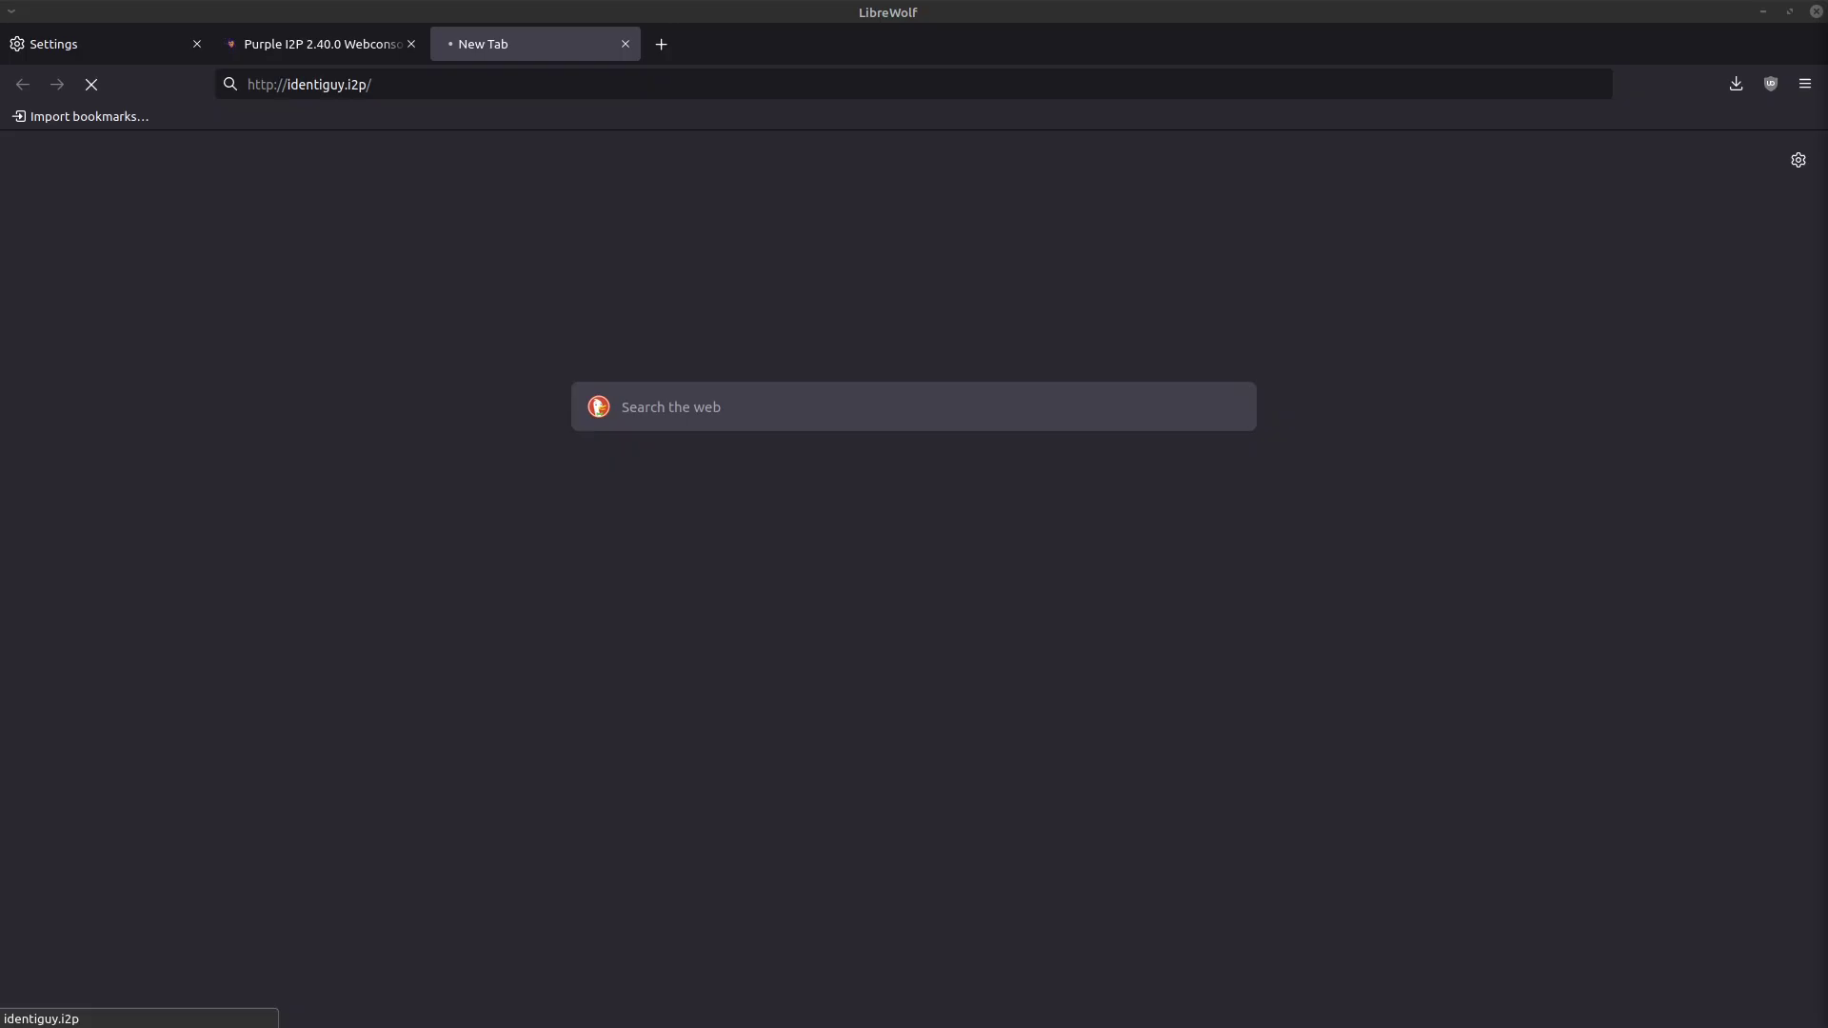
left_click(340, 53)
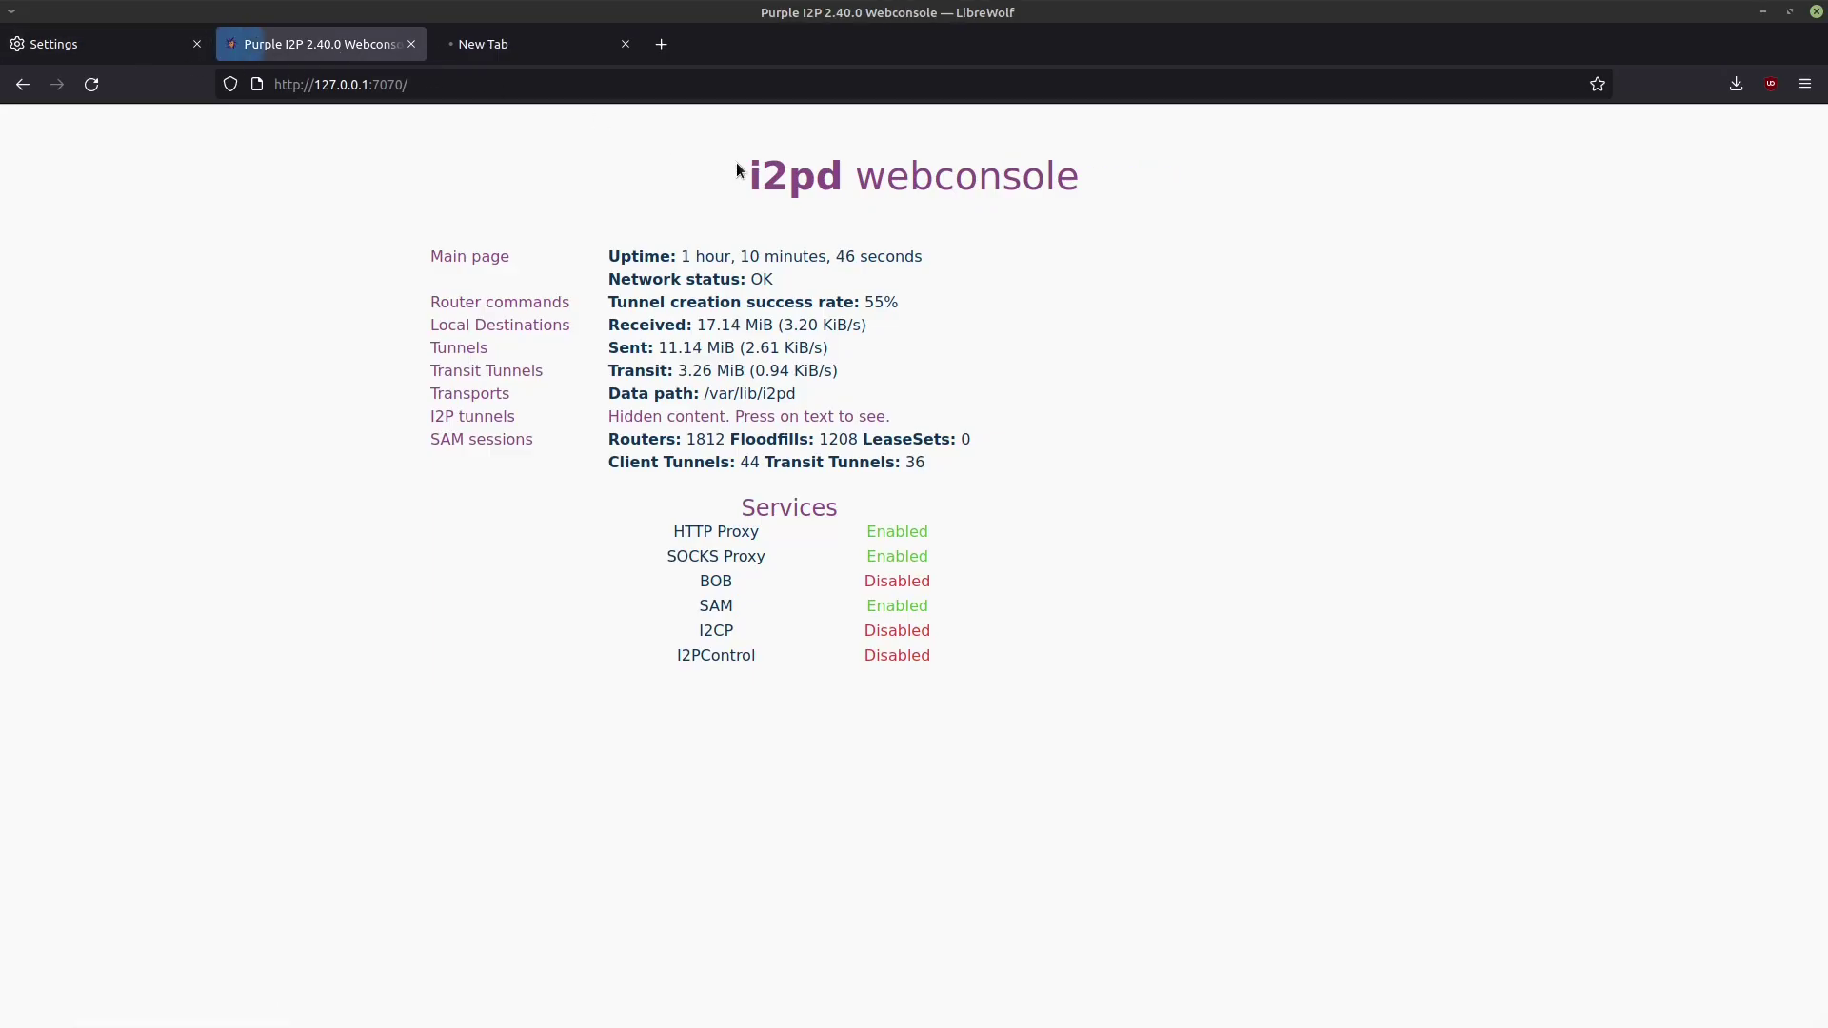
left_click(478, 43)
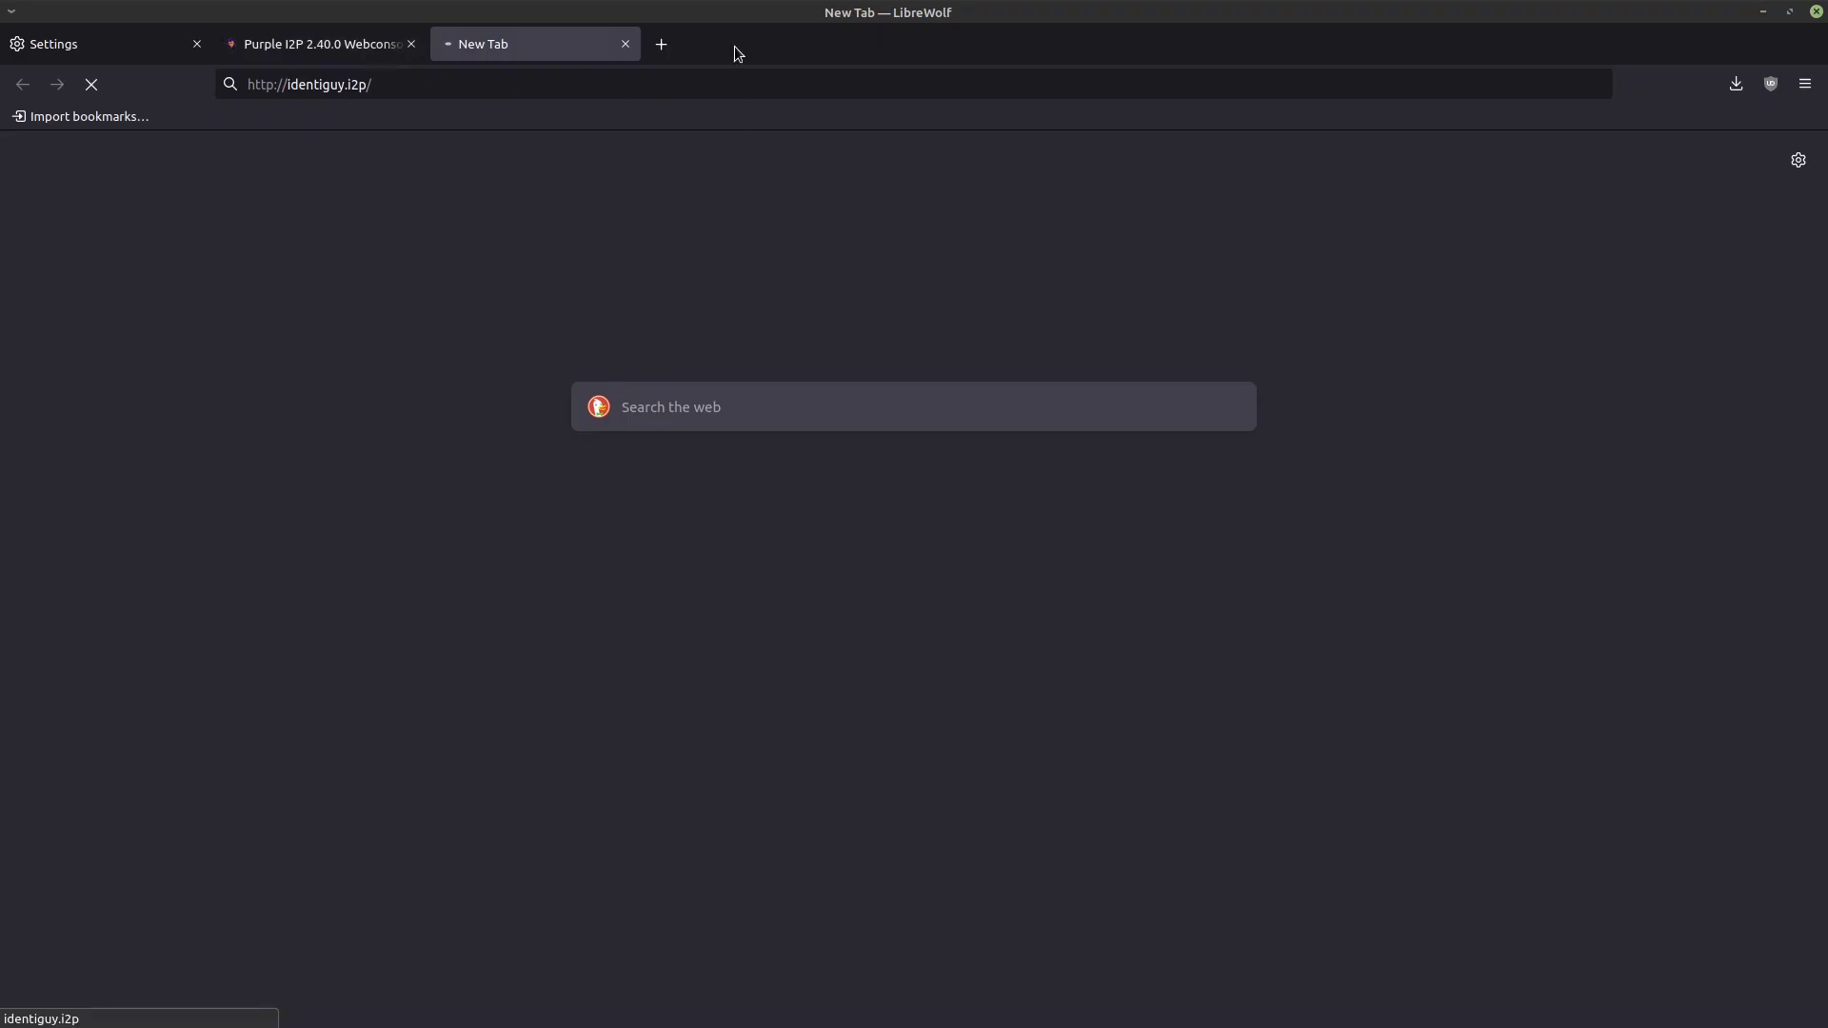
left_click(661, 44)
type("http://reg.i2p/")
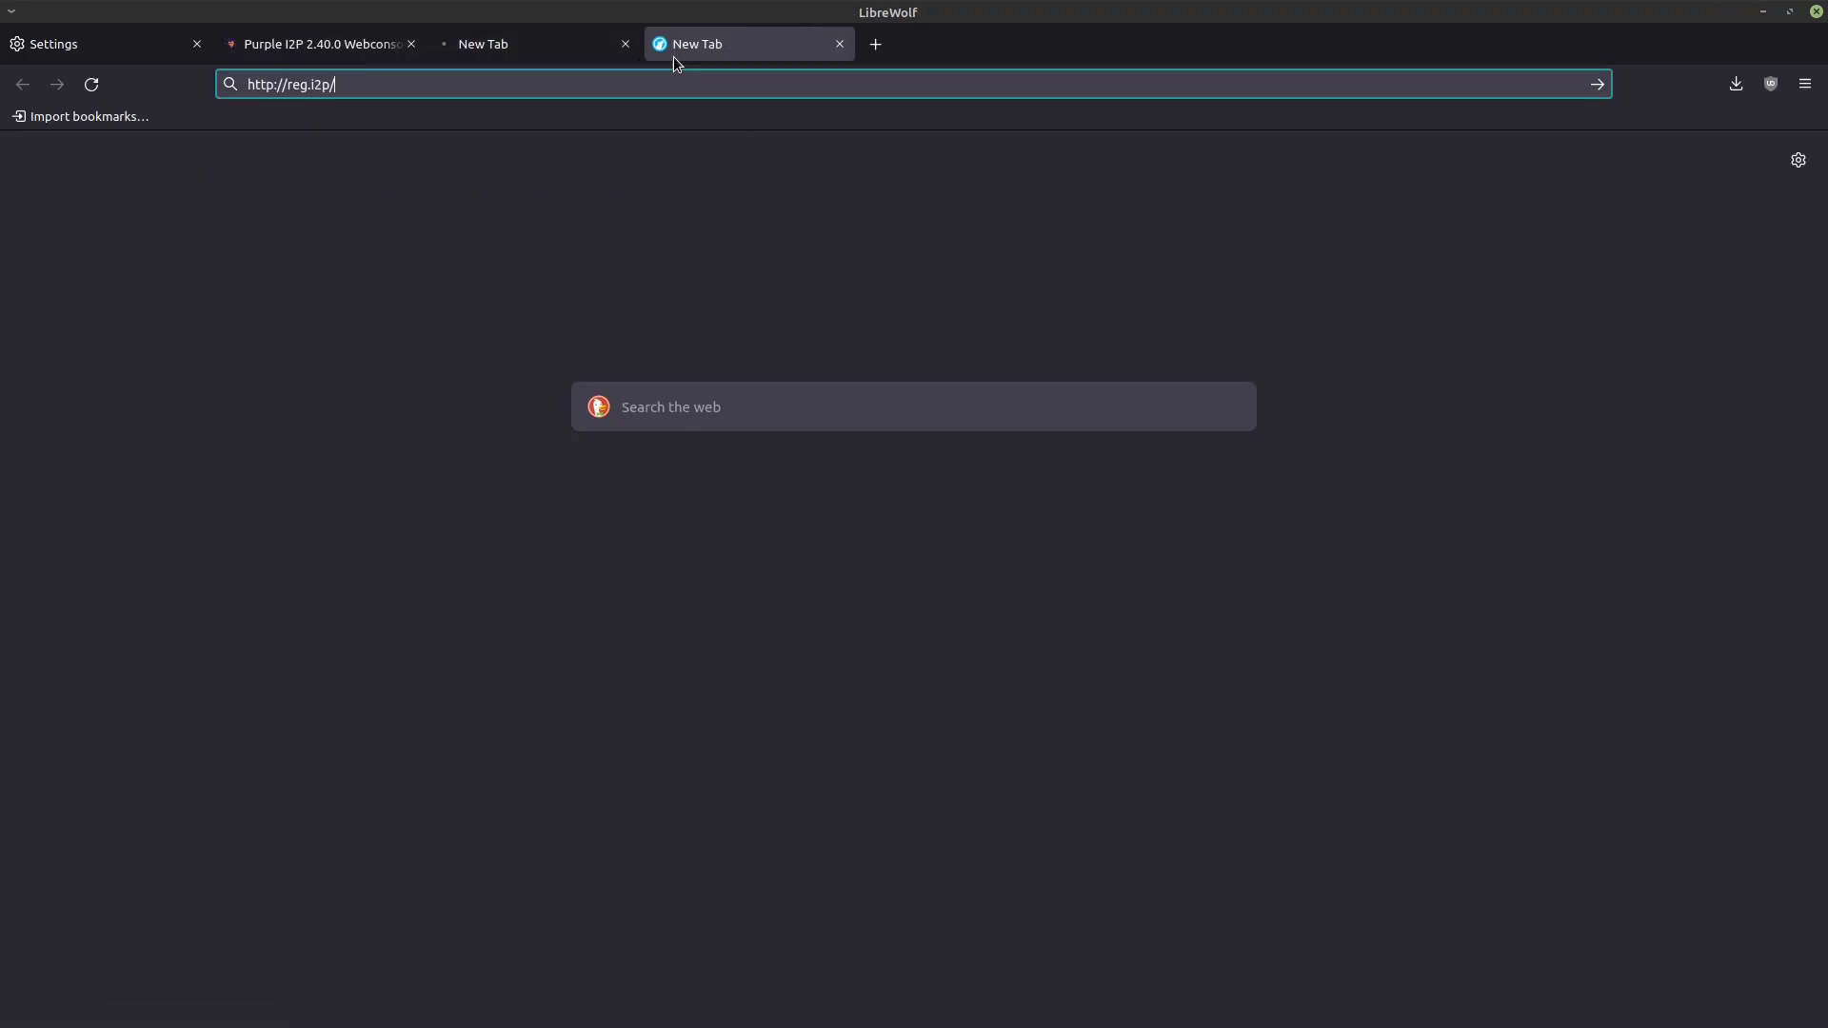
key("Return")
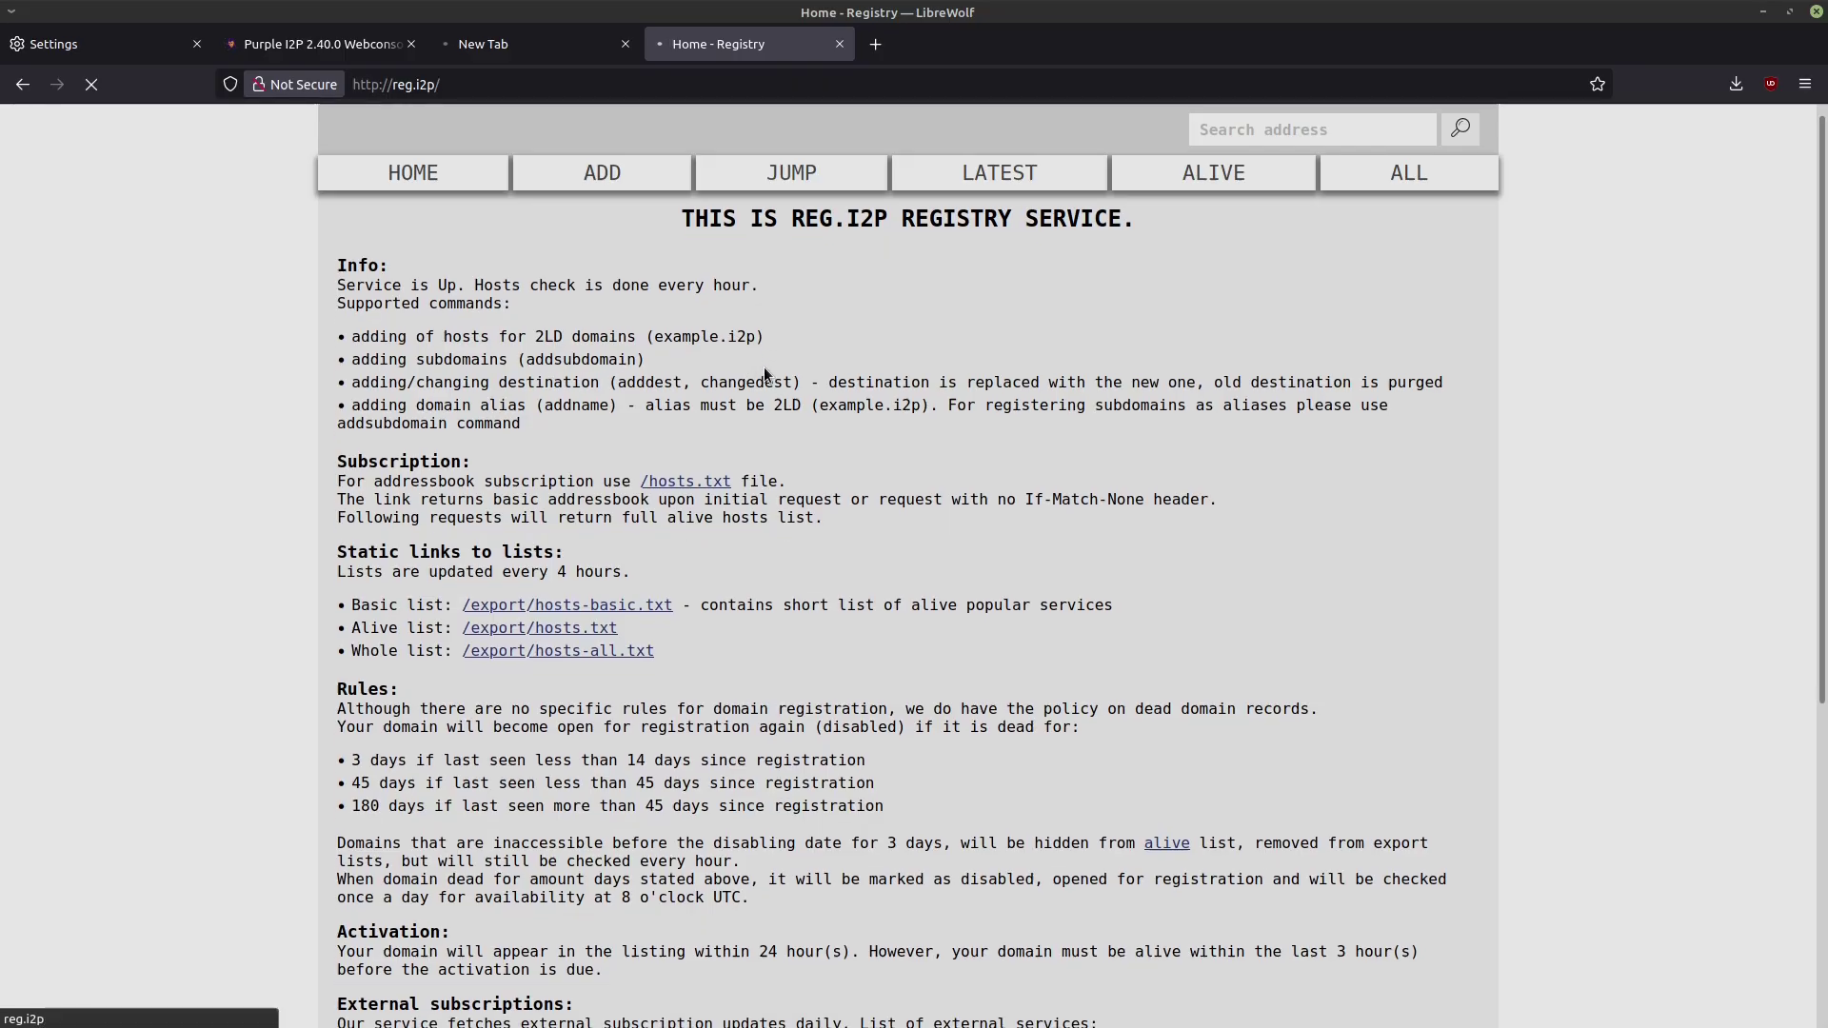
From reg.i2p's alive hosts list, open archlinux.i2p in a new tab and view its ISO page.
scroll(742, 400, "down", 3)
scroll(714, 541, "up", 4)
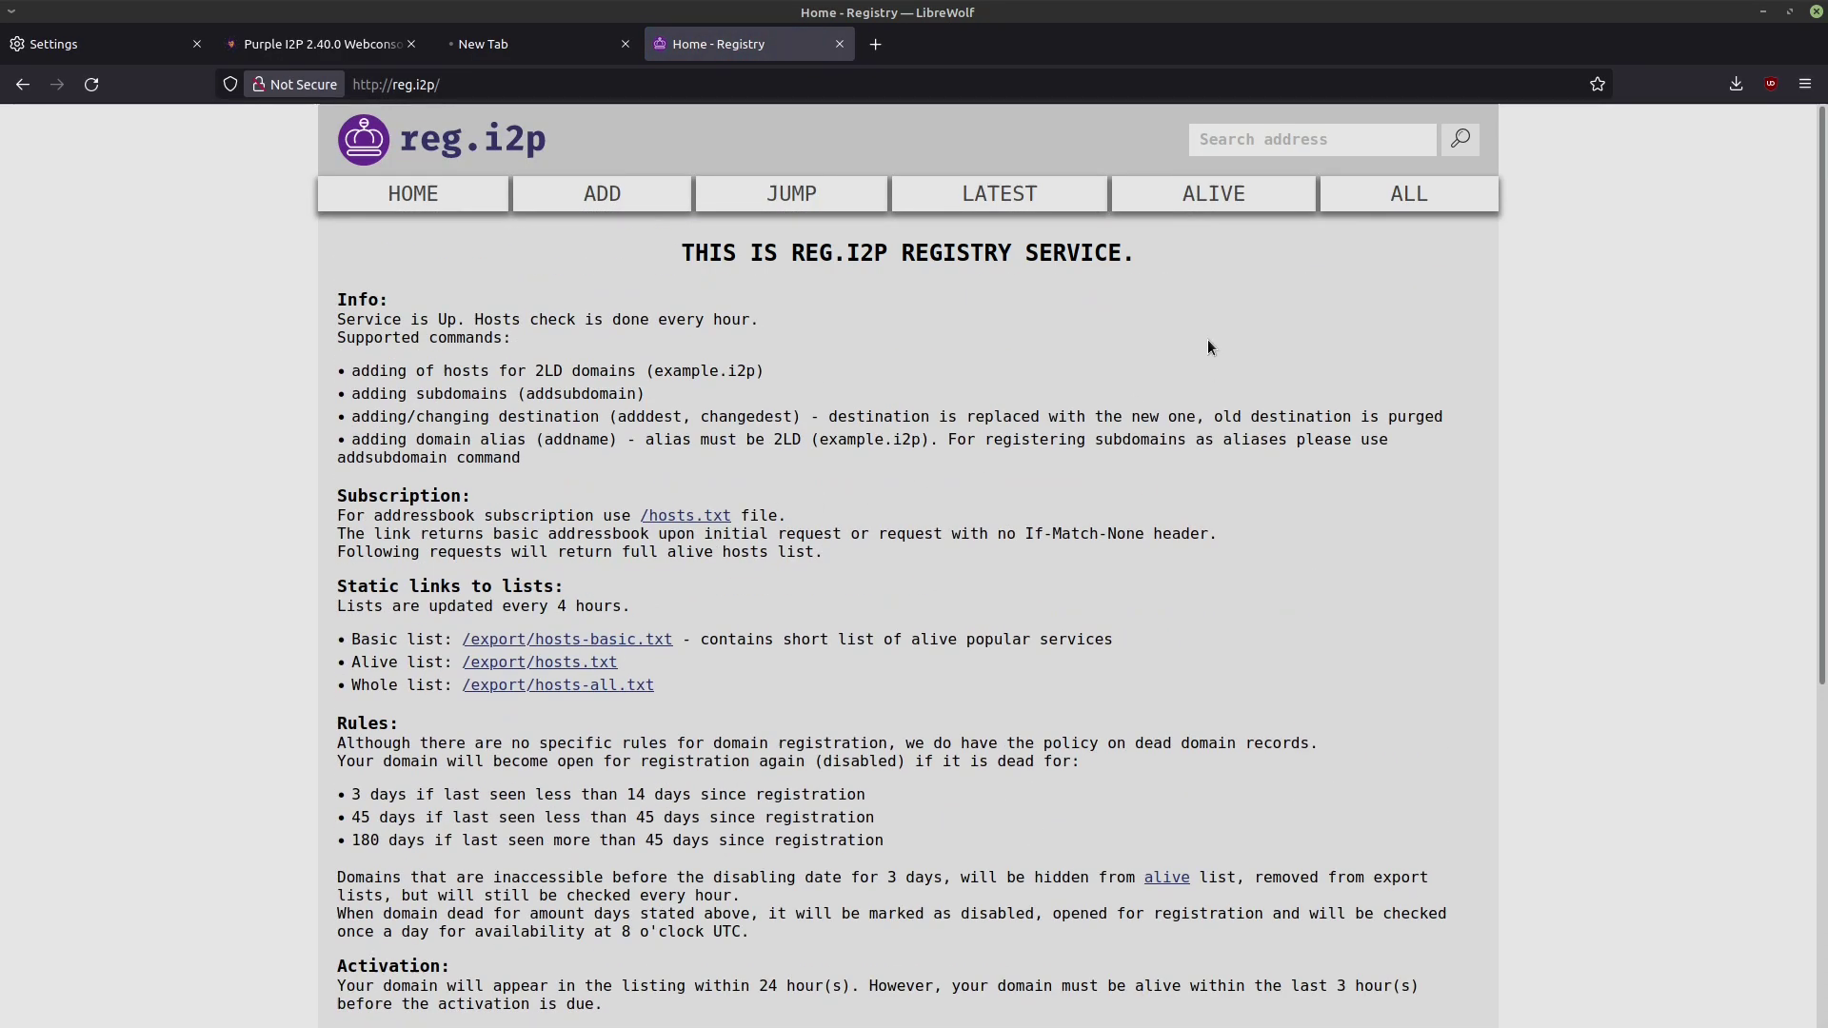
left_click(1166, 203)
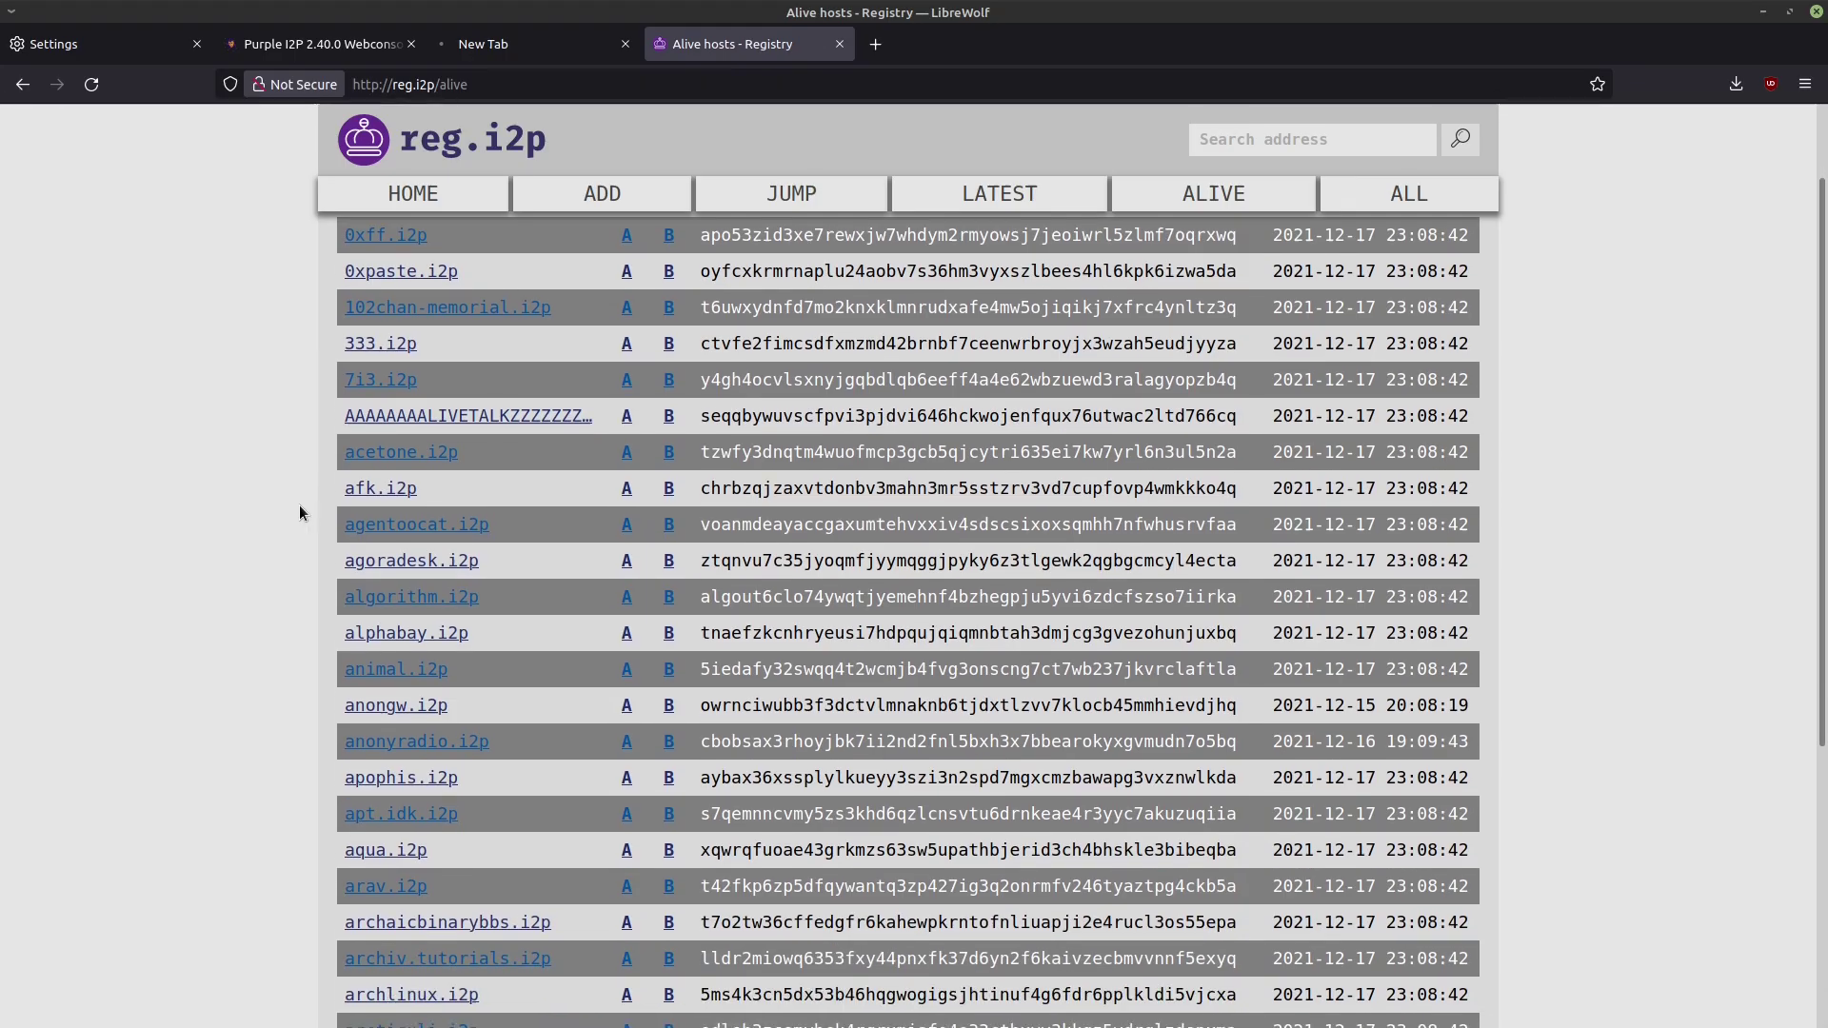
scroll(289, 511, "down", 4)
scroll(288, 501, "down", 2)
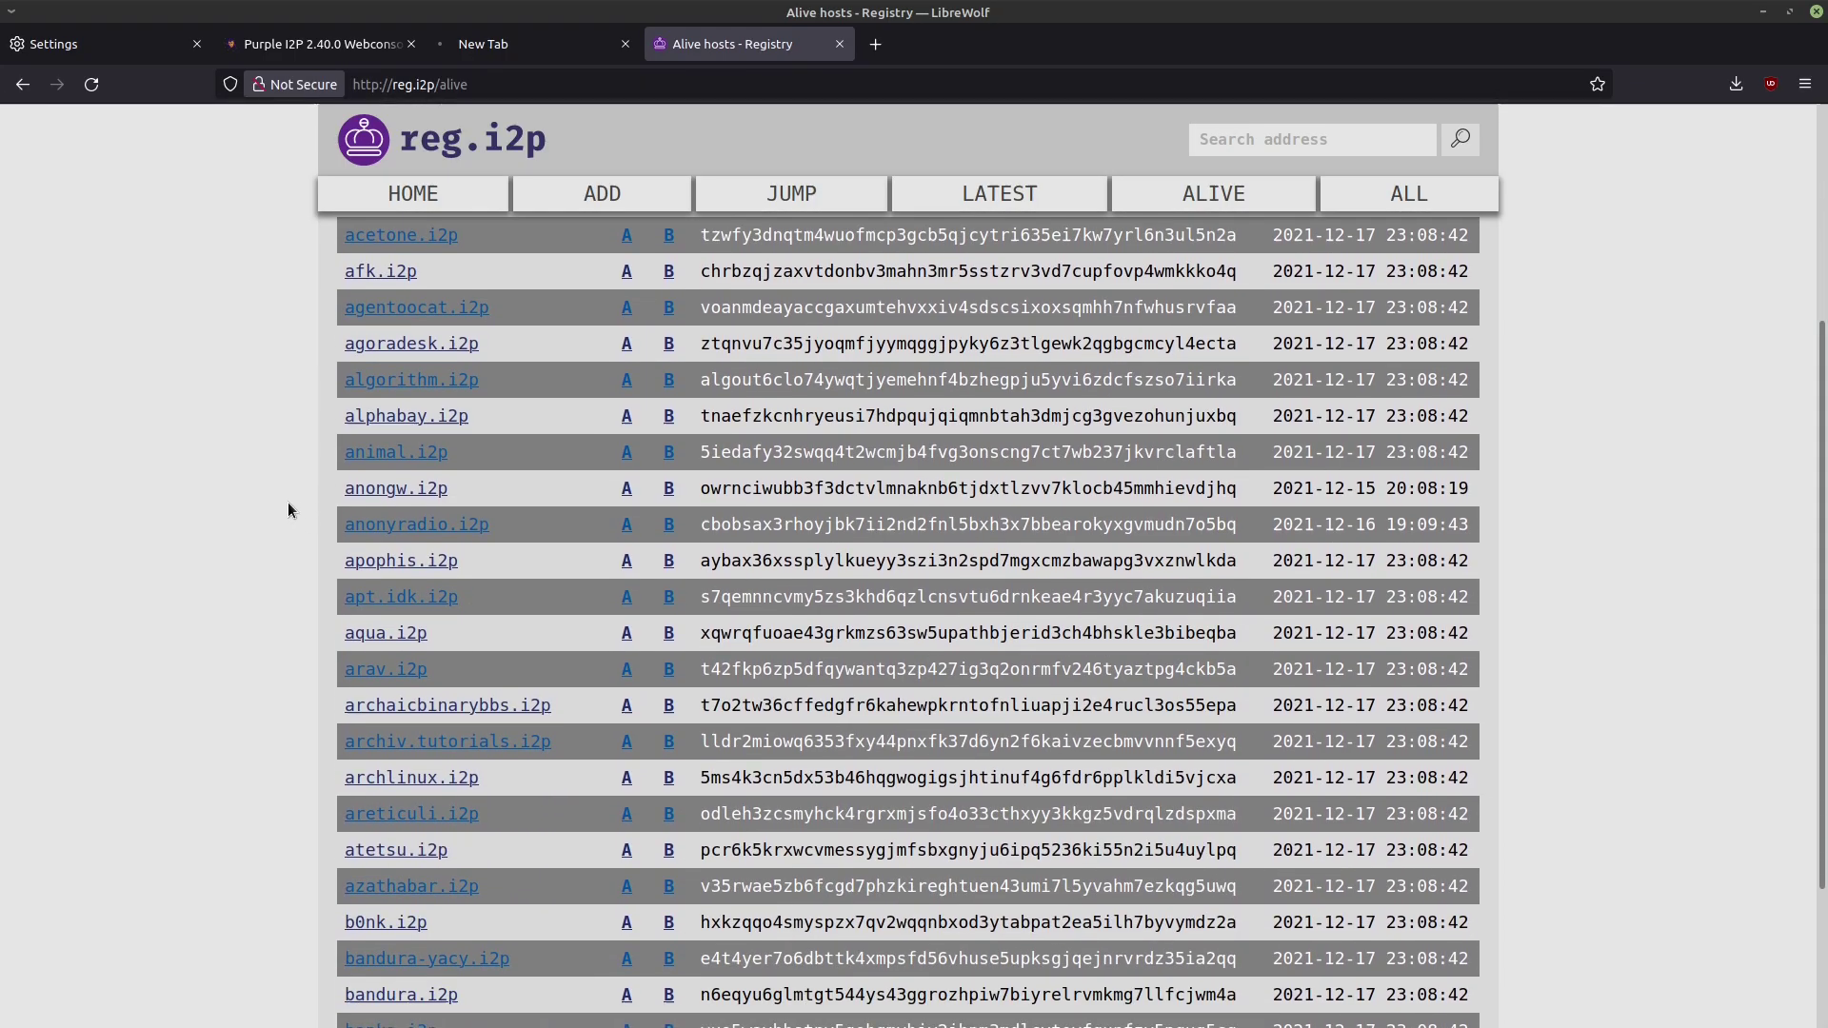
right_click(666, 779)
left_click(689, 790)
scroll(739, 741, "up", 6)
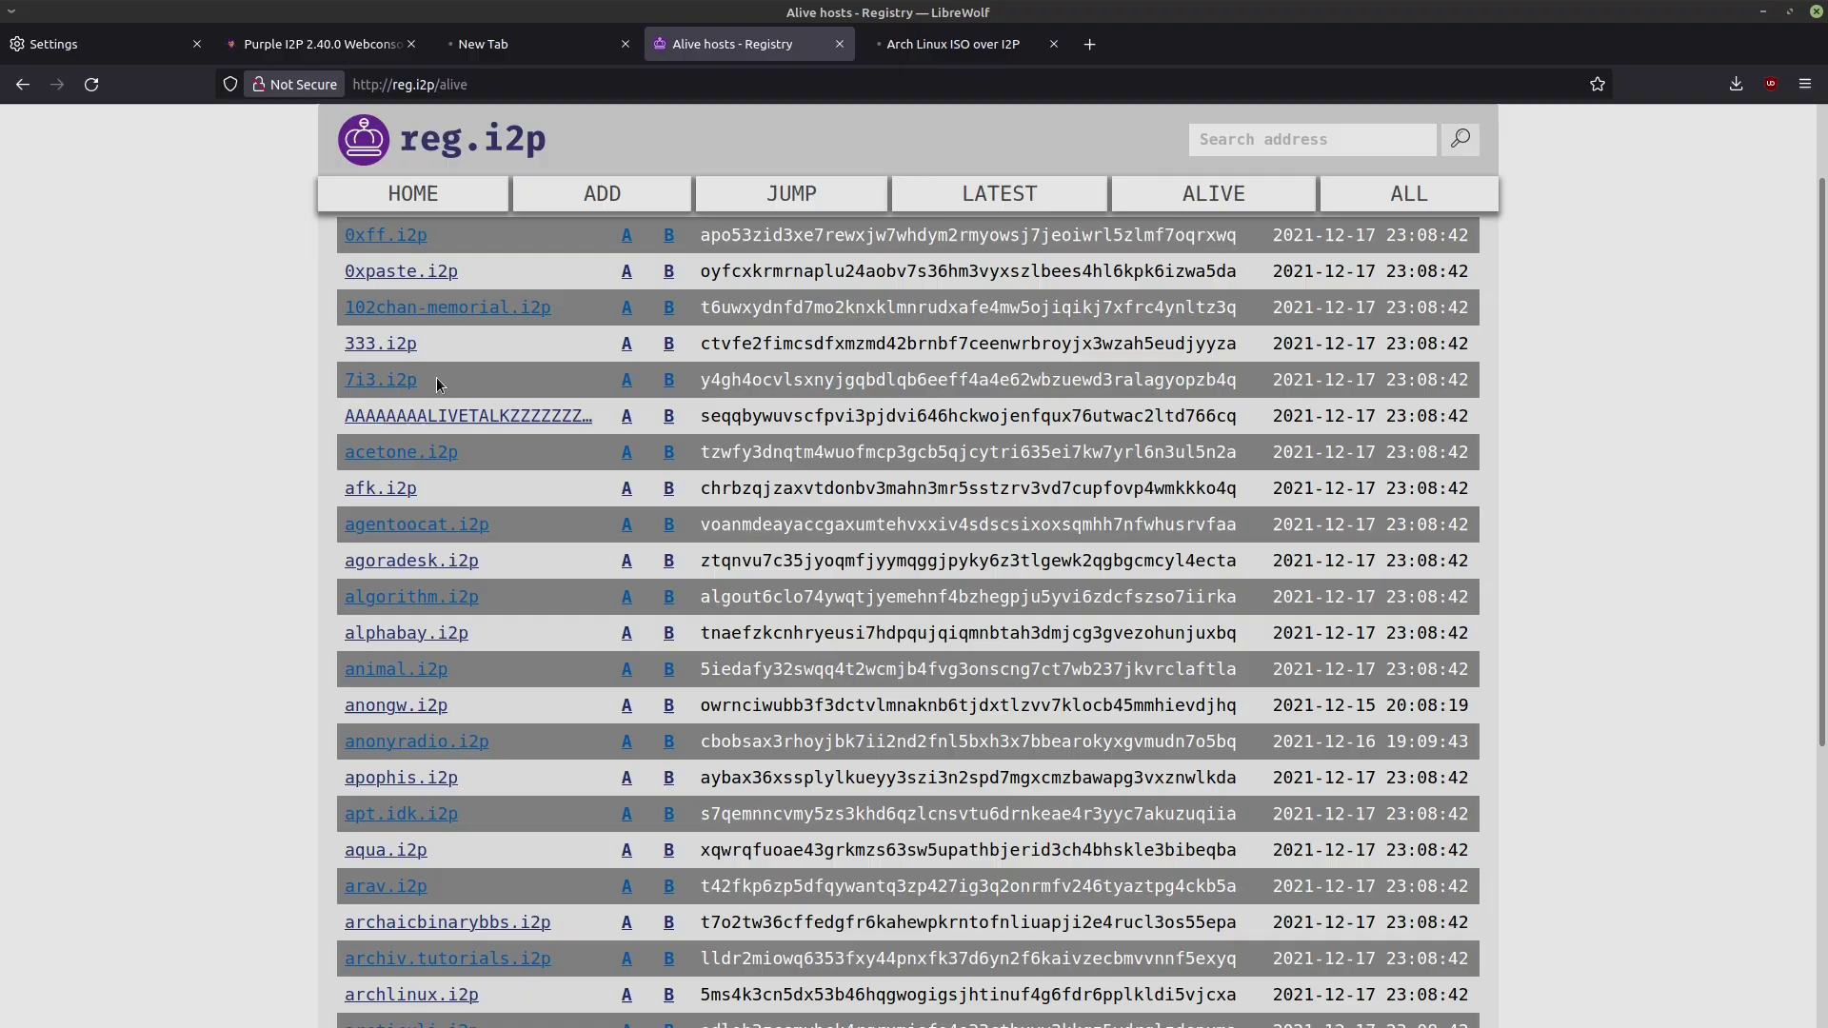
scroll(440, 370, "up", 2)
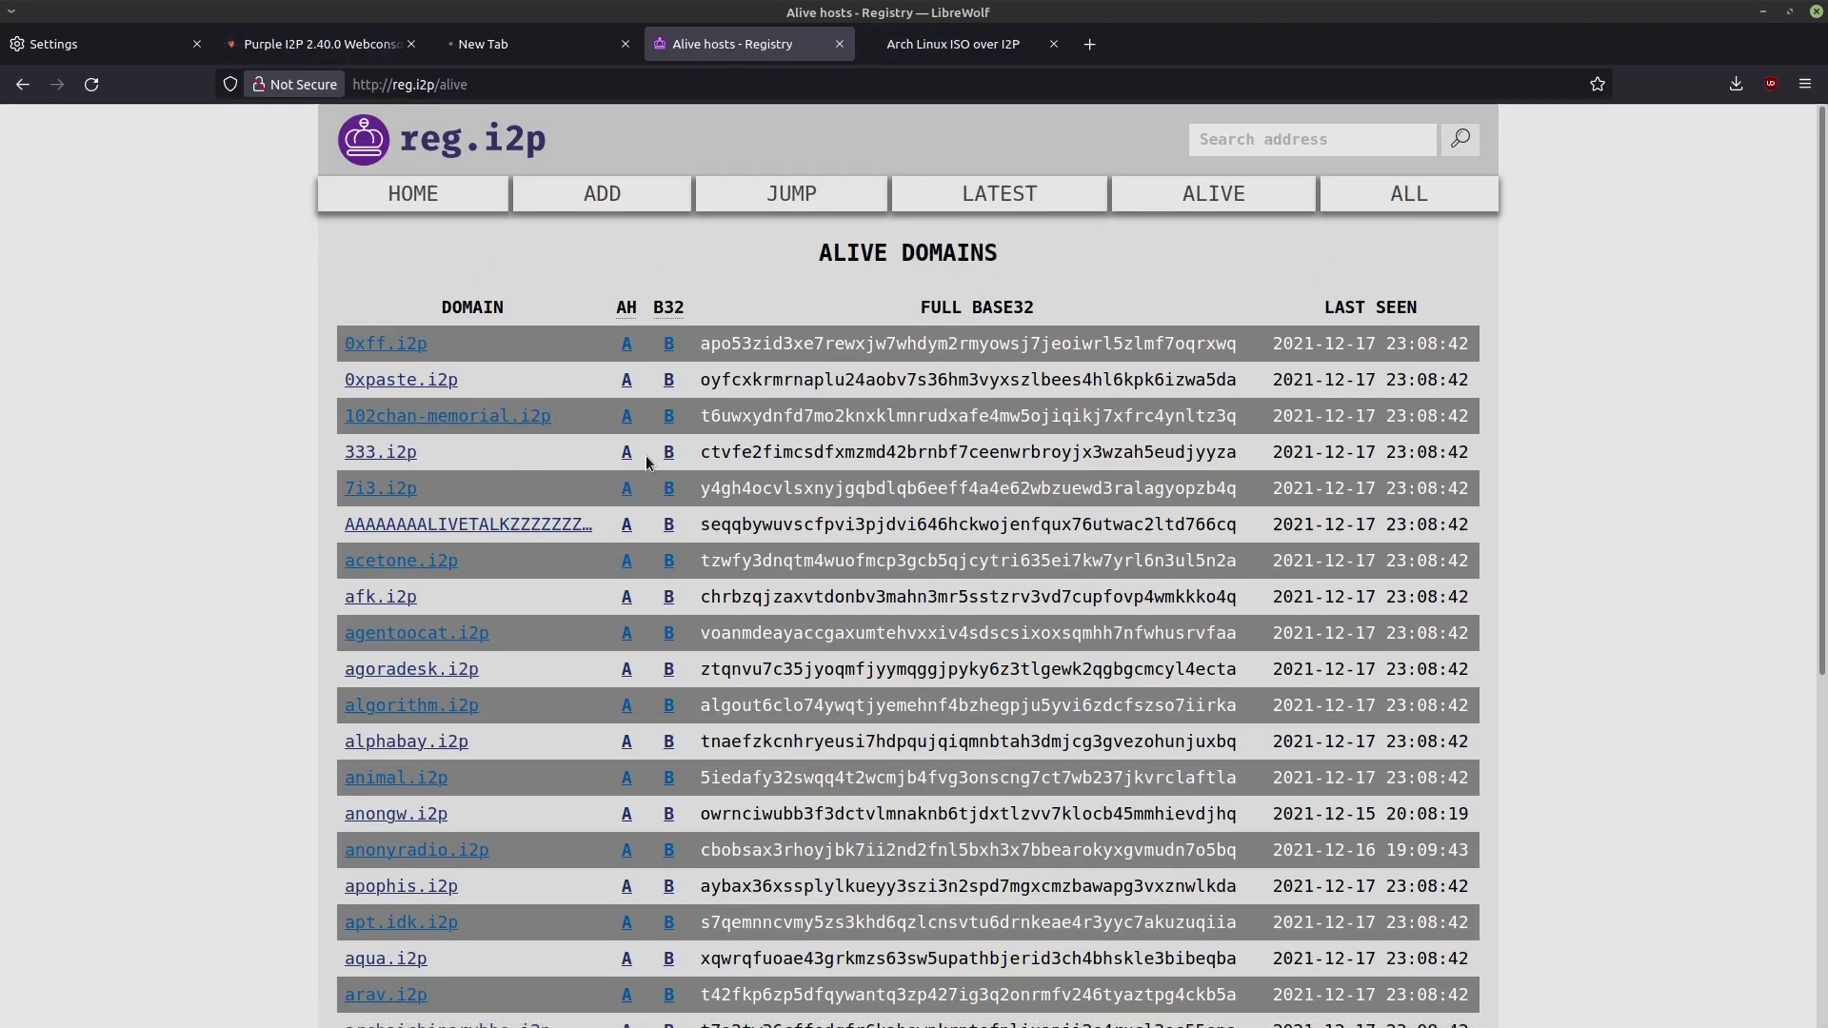
left_click(886, 37)
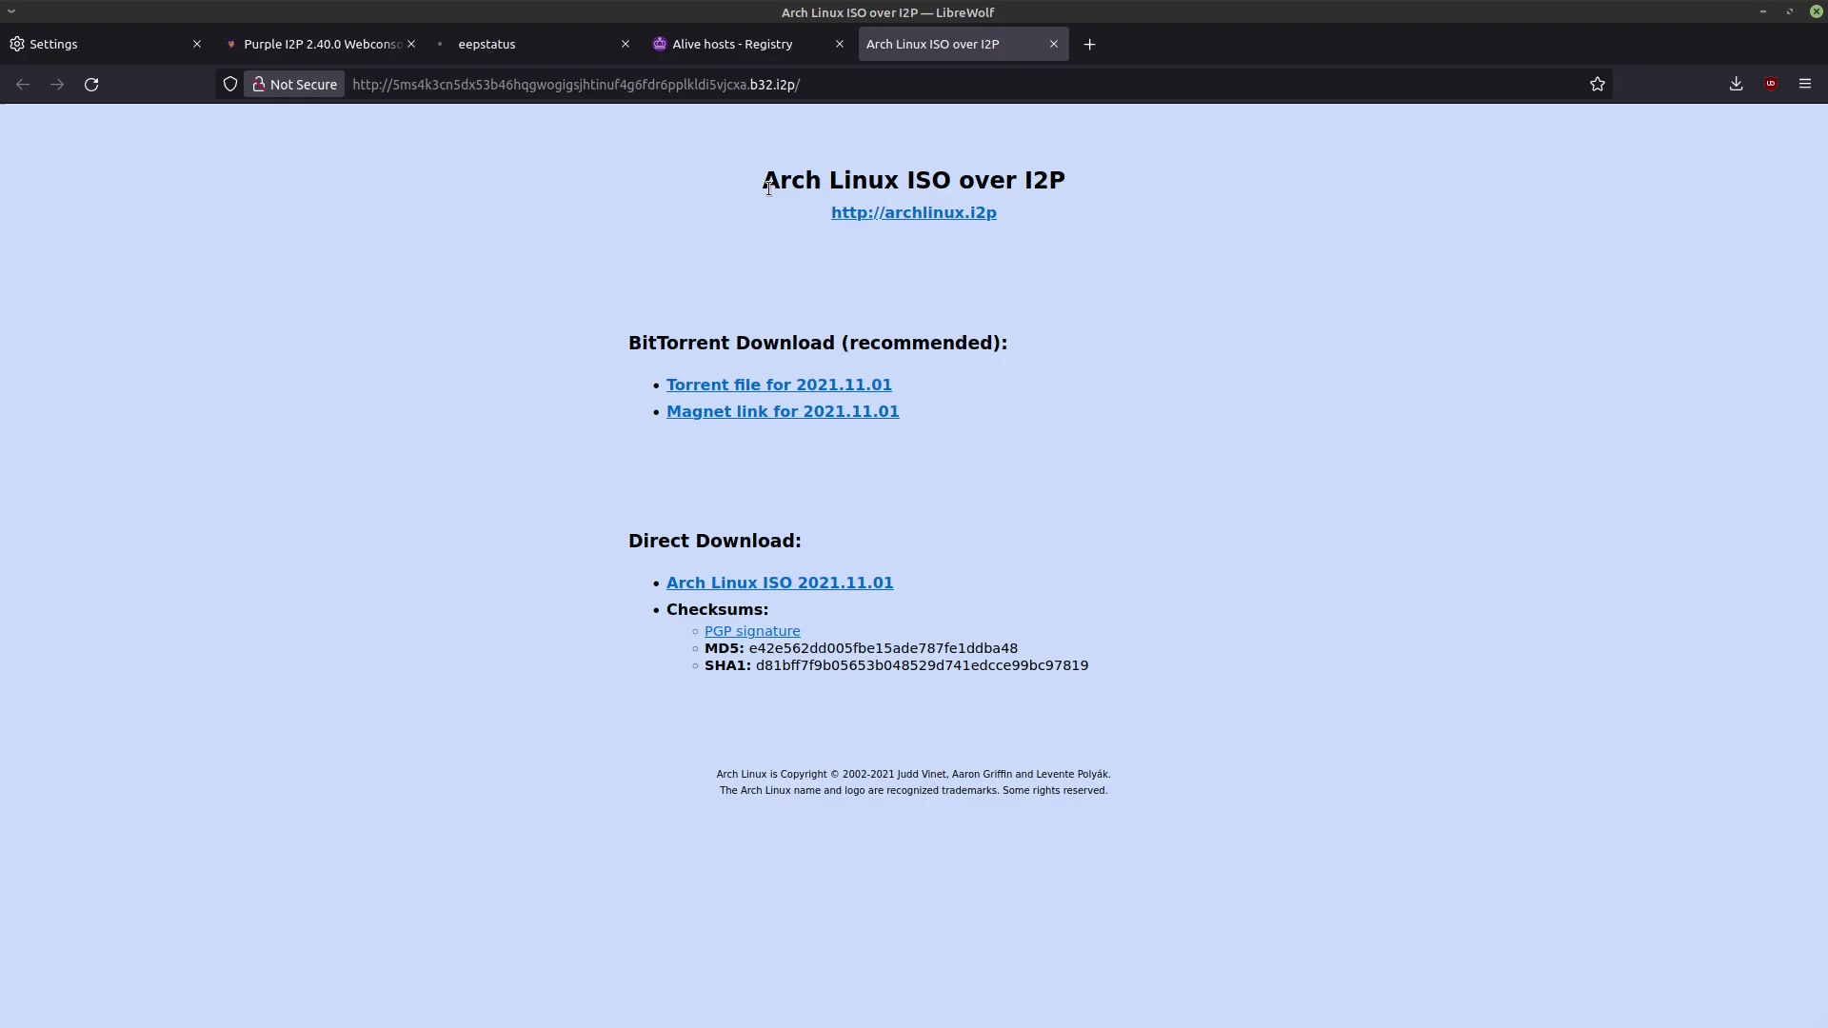
Switch to the identiguy.i2p eepstatus tab and scroll the Sites table down to kill-9.i2p.
left_click(500, 44)
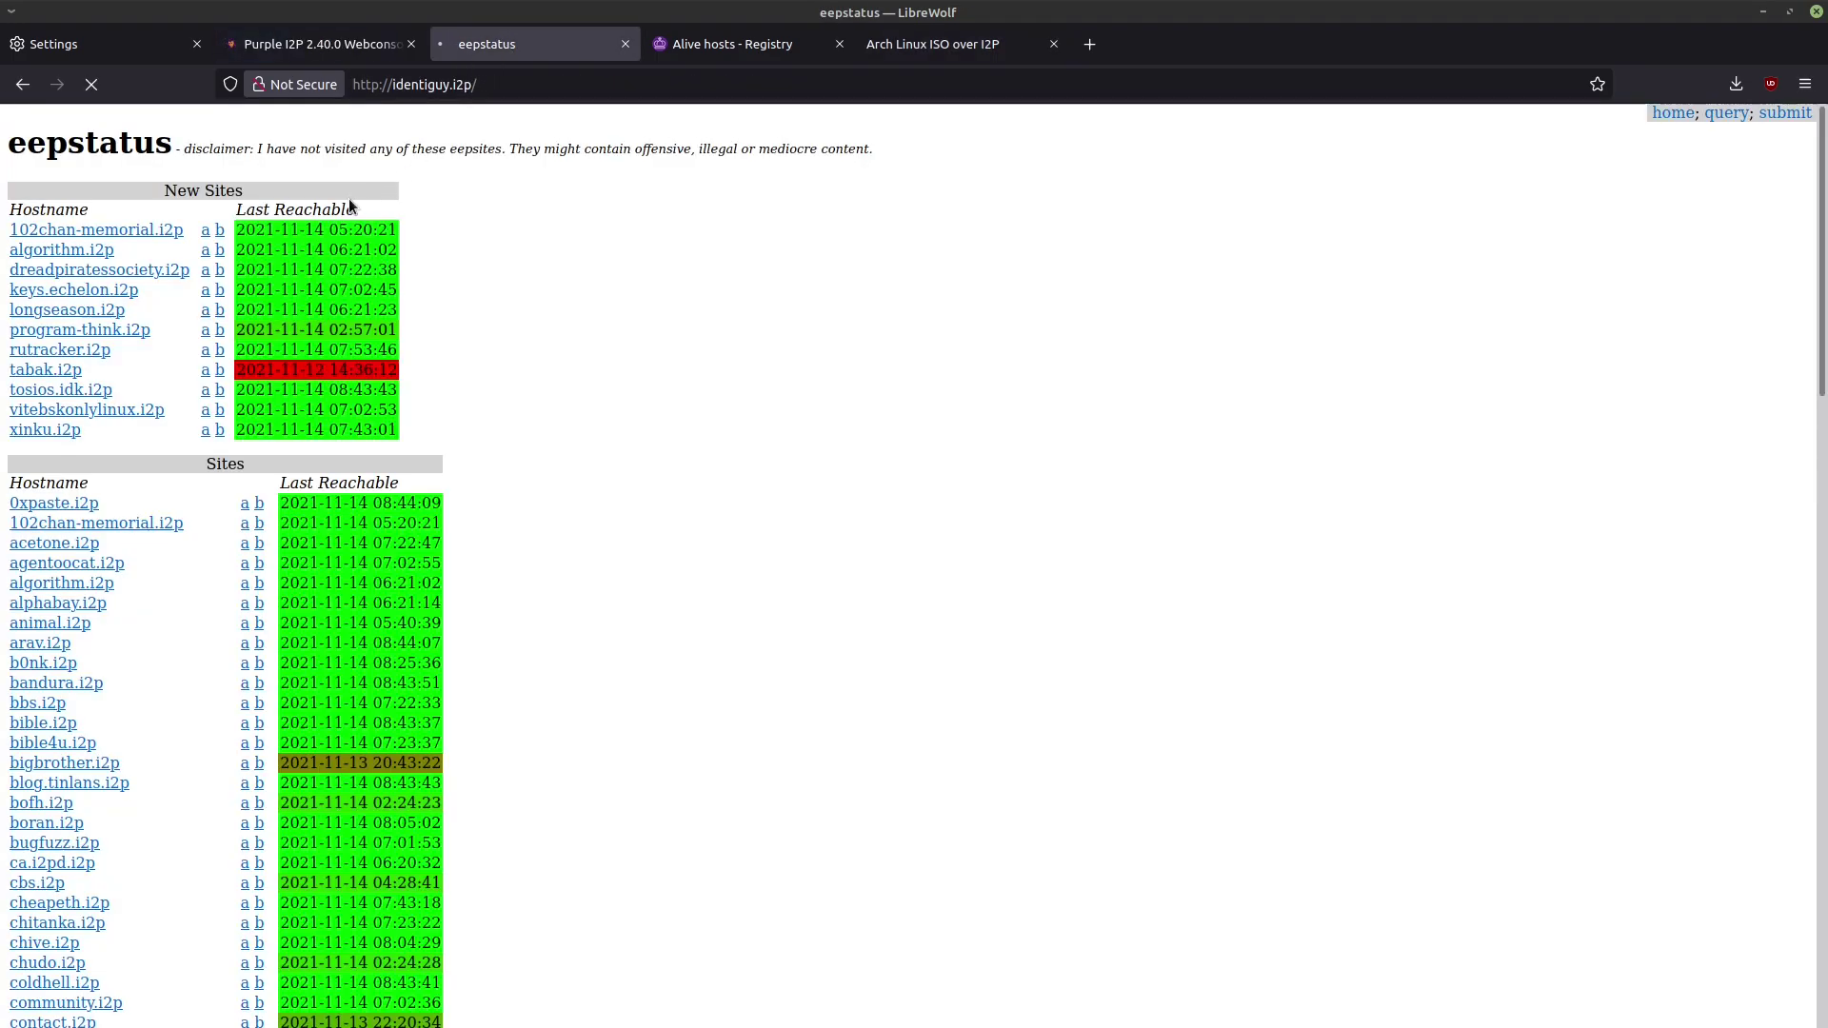
scroll(482, 347, "down", 5)
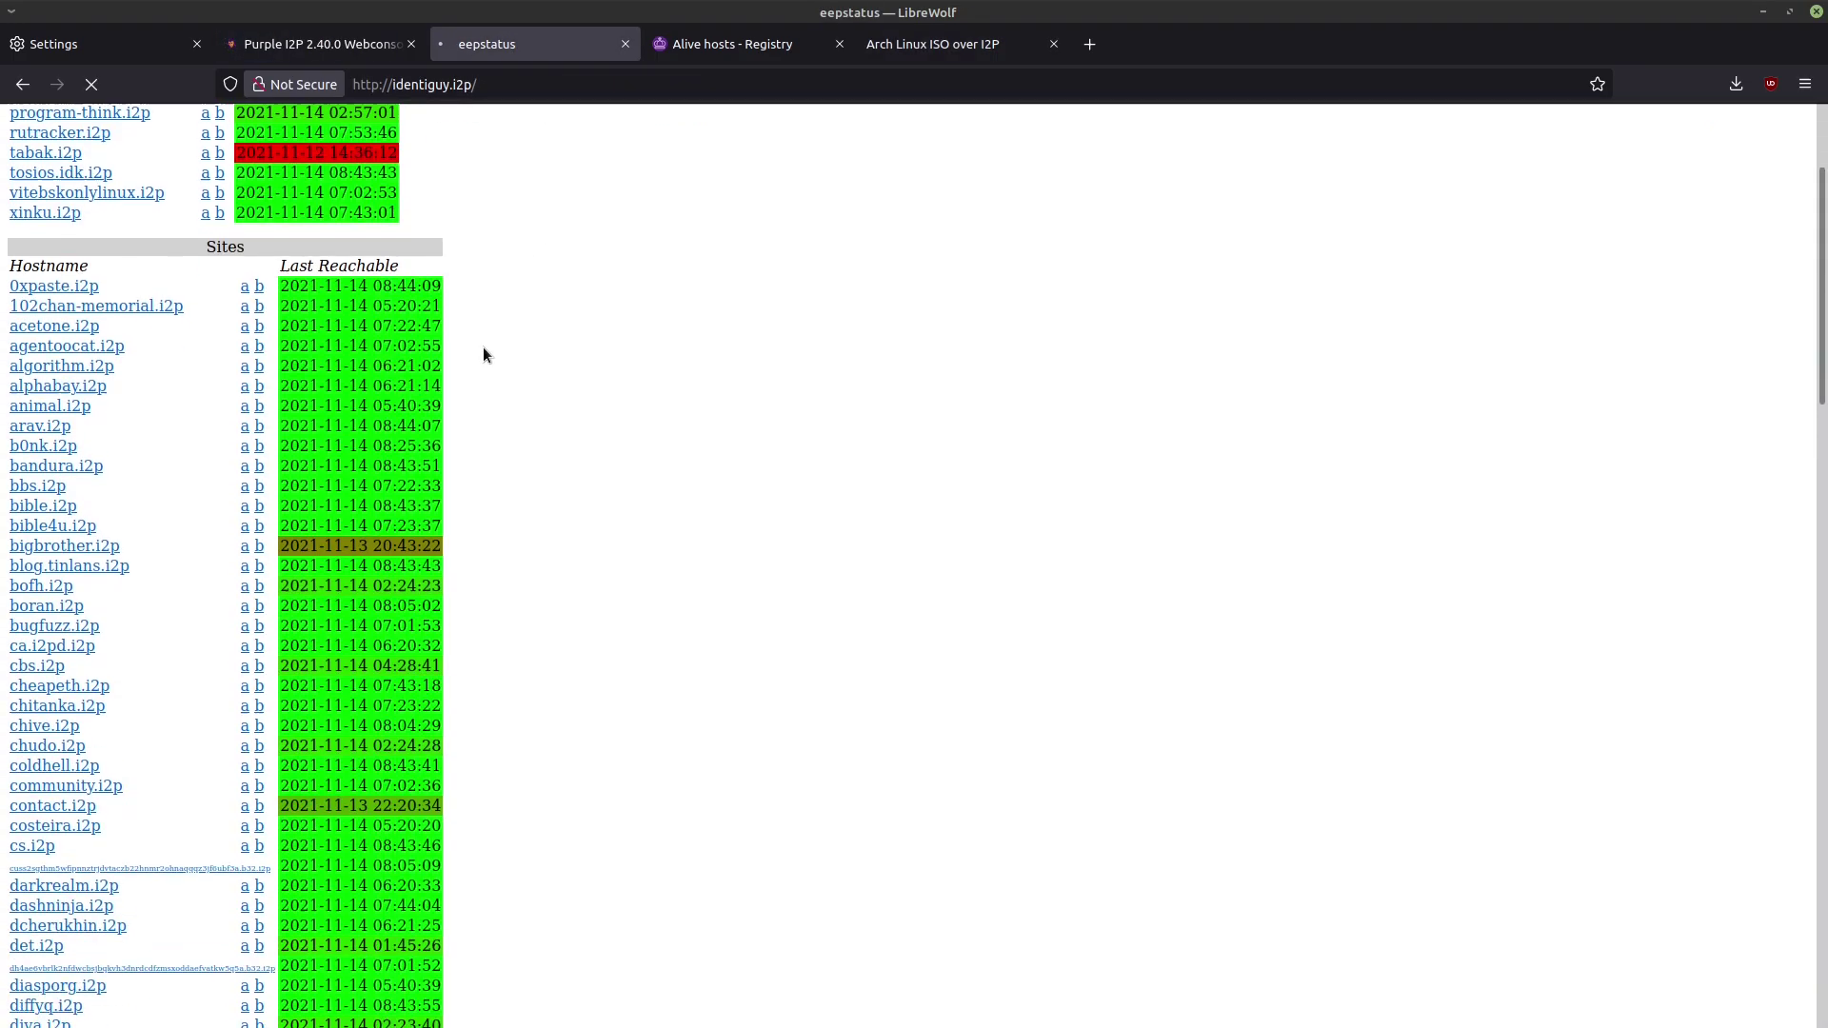
scroll(331, 397, "down", 3)
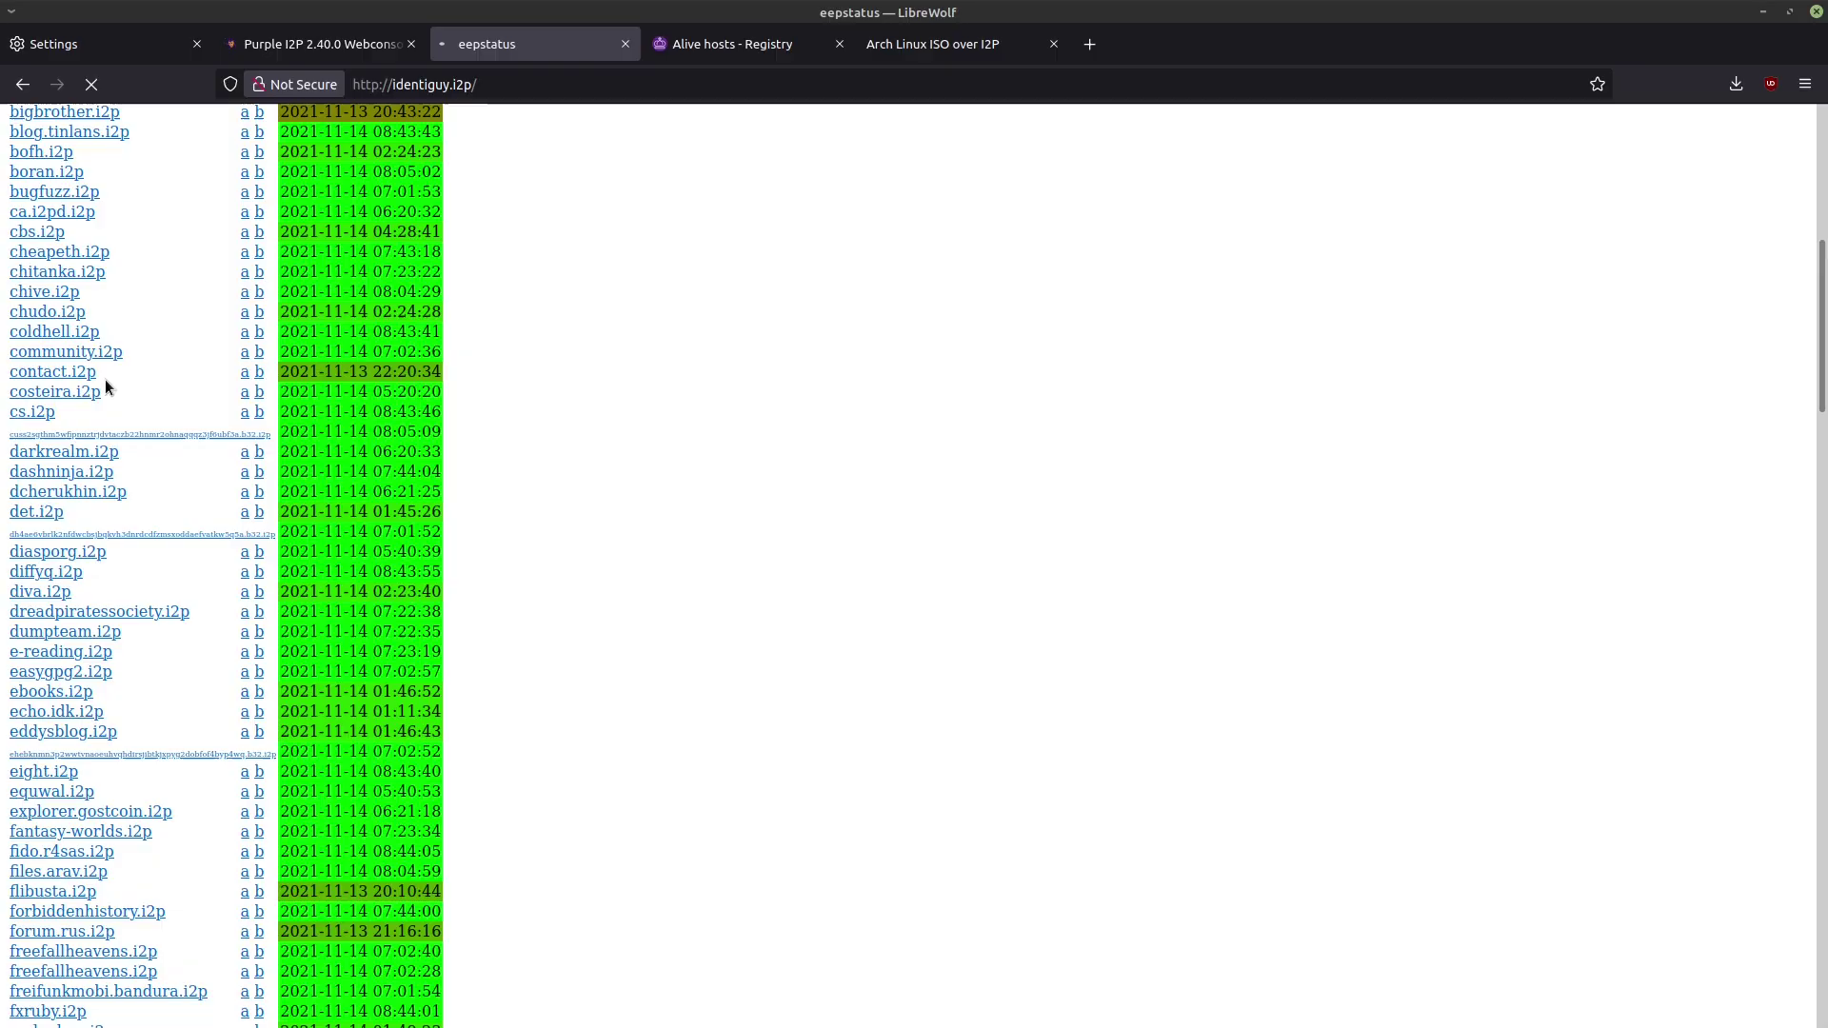
scroll(139, 398, "down", 2)
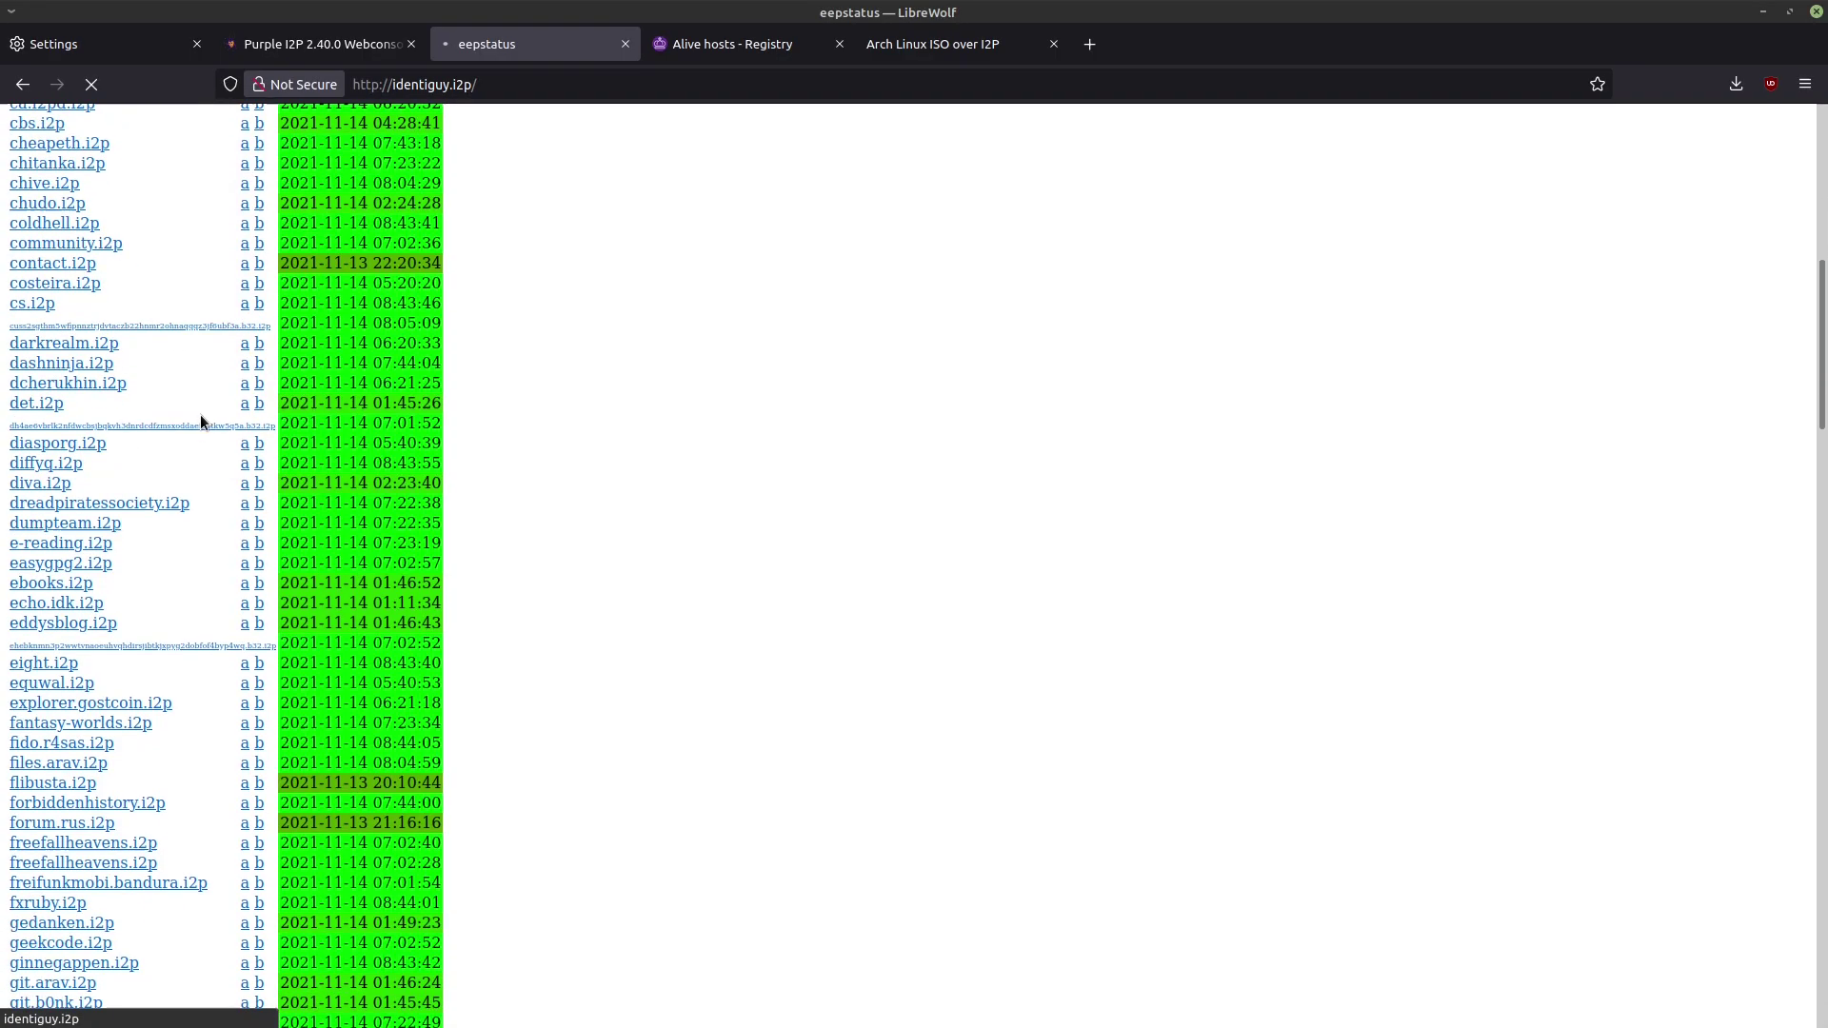
scroll(203, 414, "down", 2)
scroll(167, 454, "down", 3)
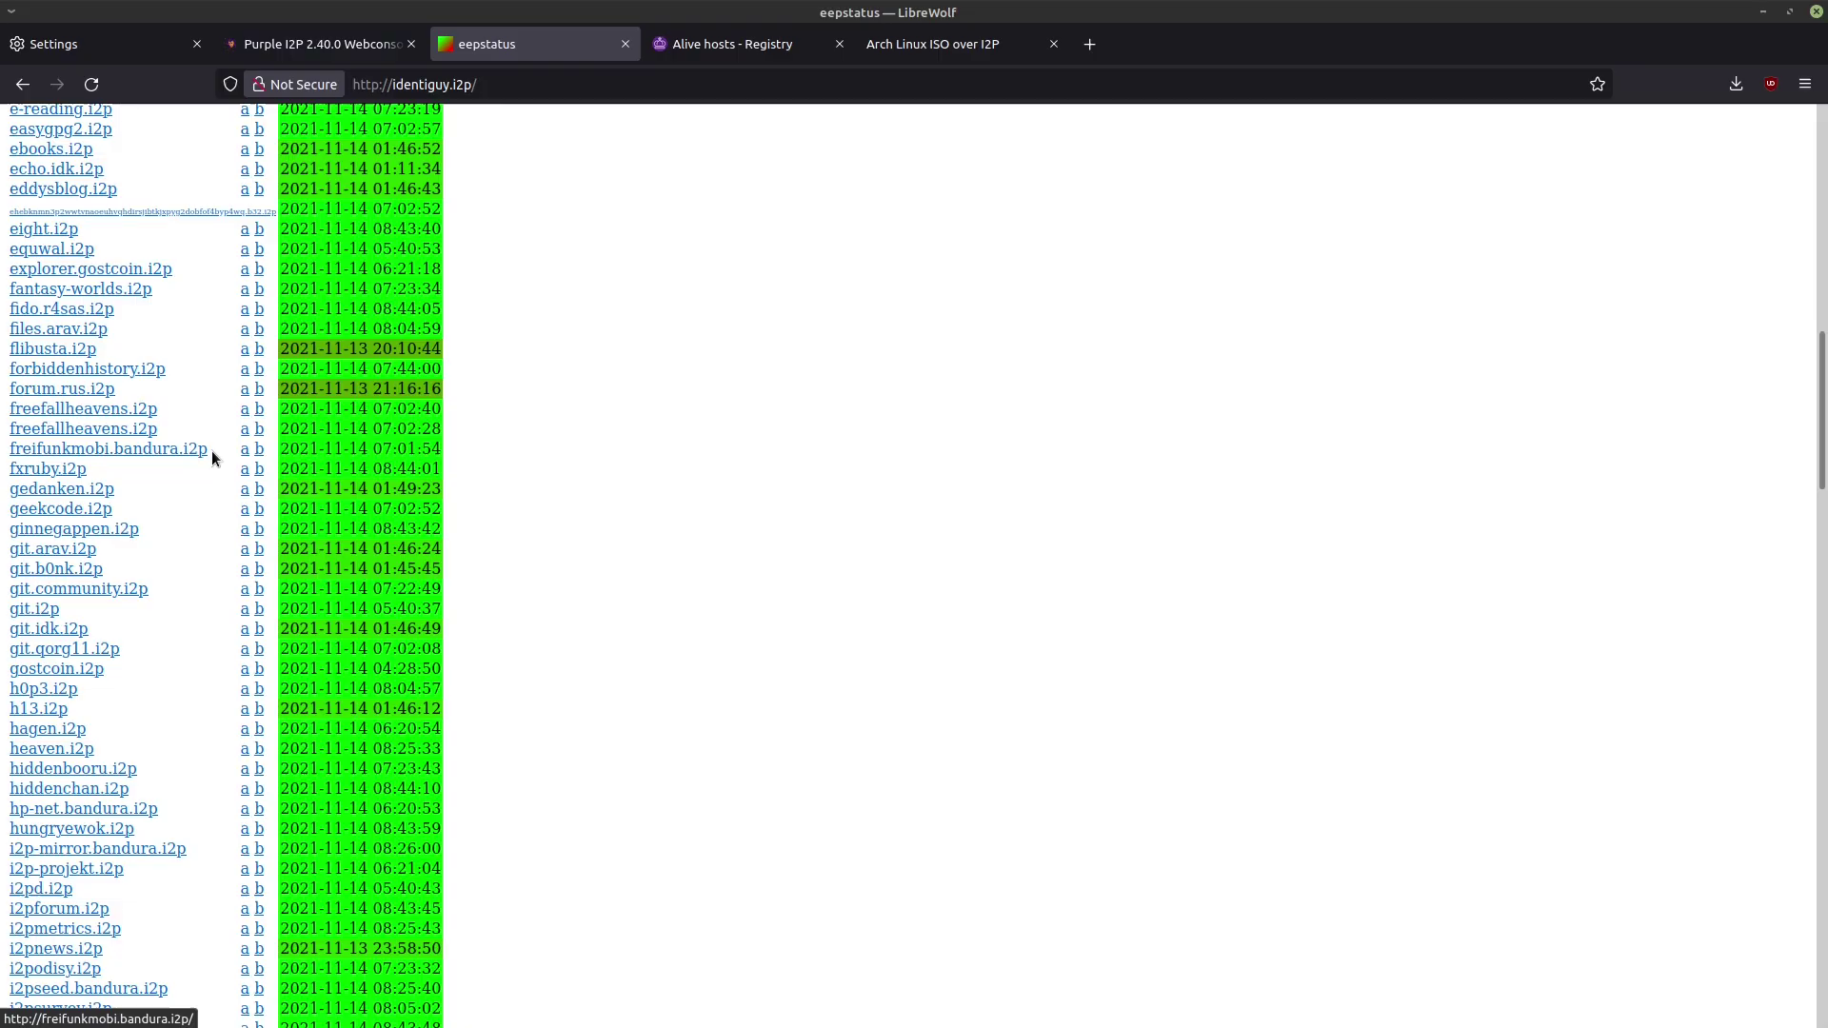
scroll(211, 449, "up", 15)
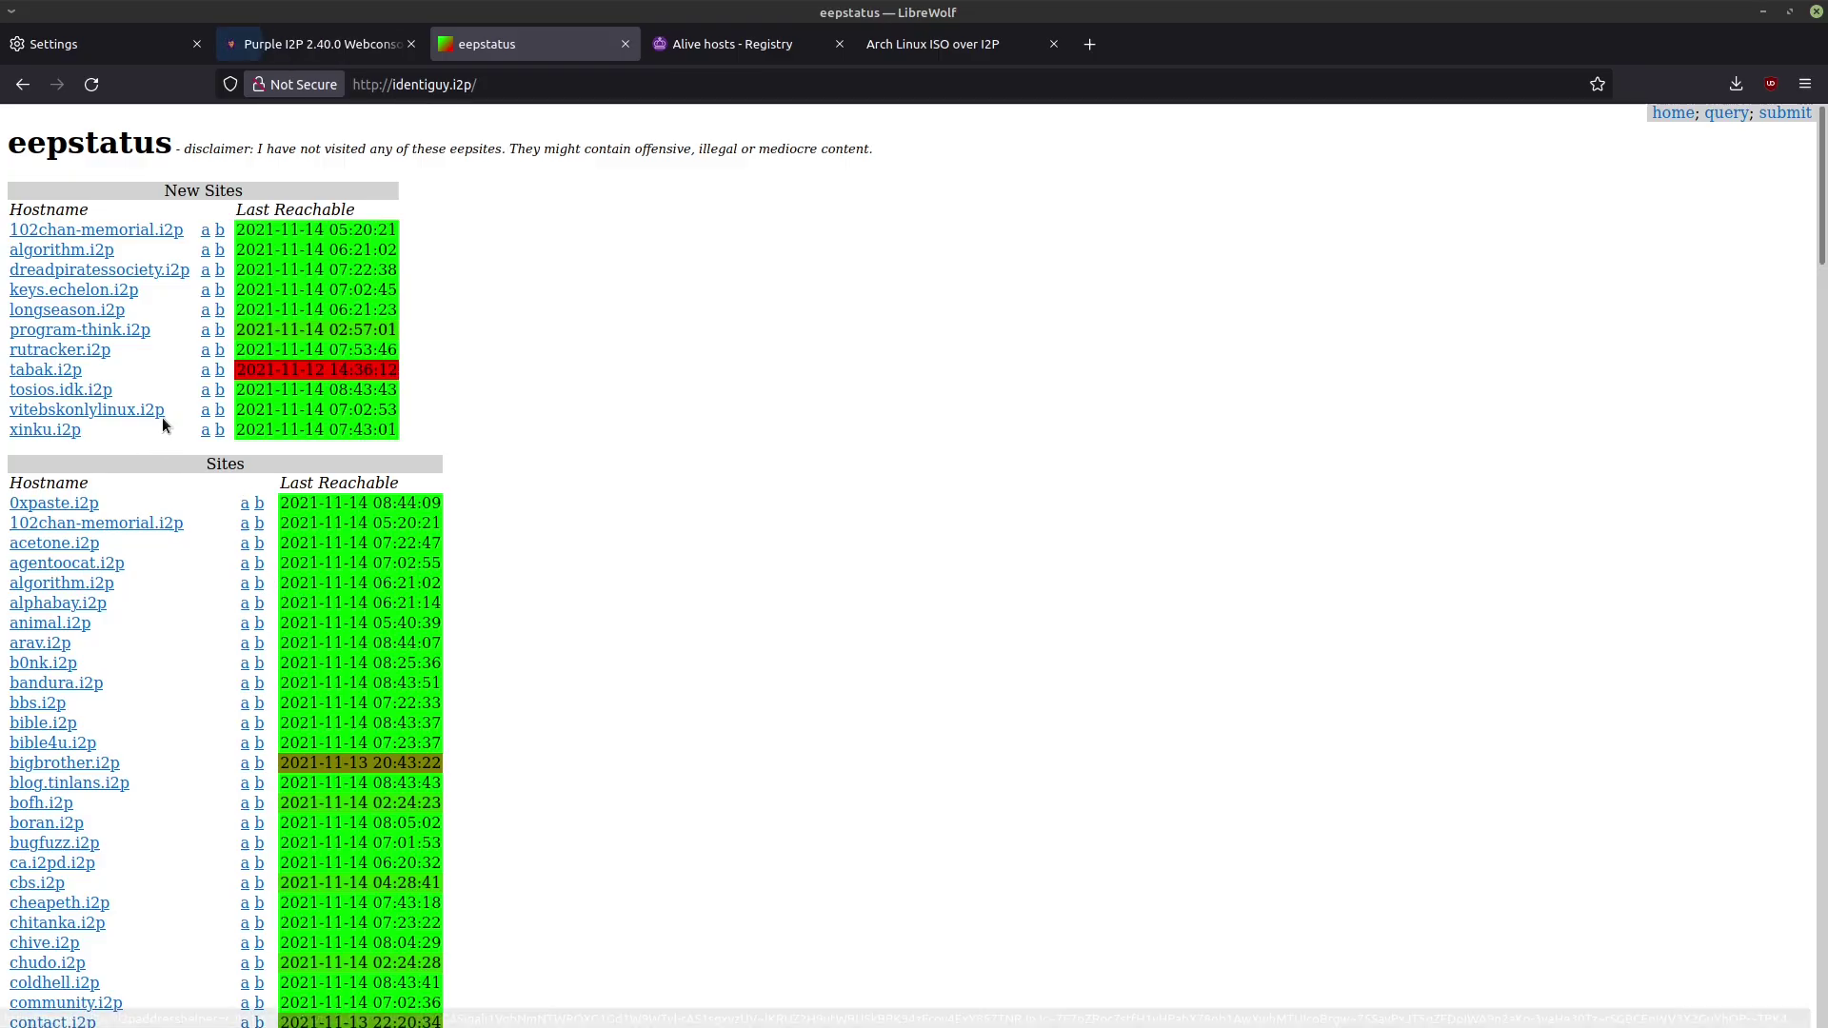
scroll(165, 393, "down", 2)
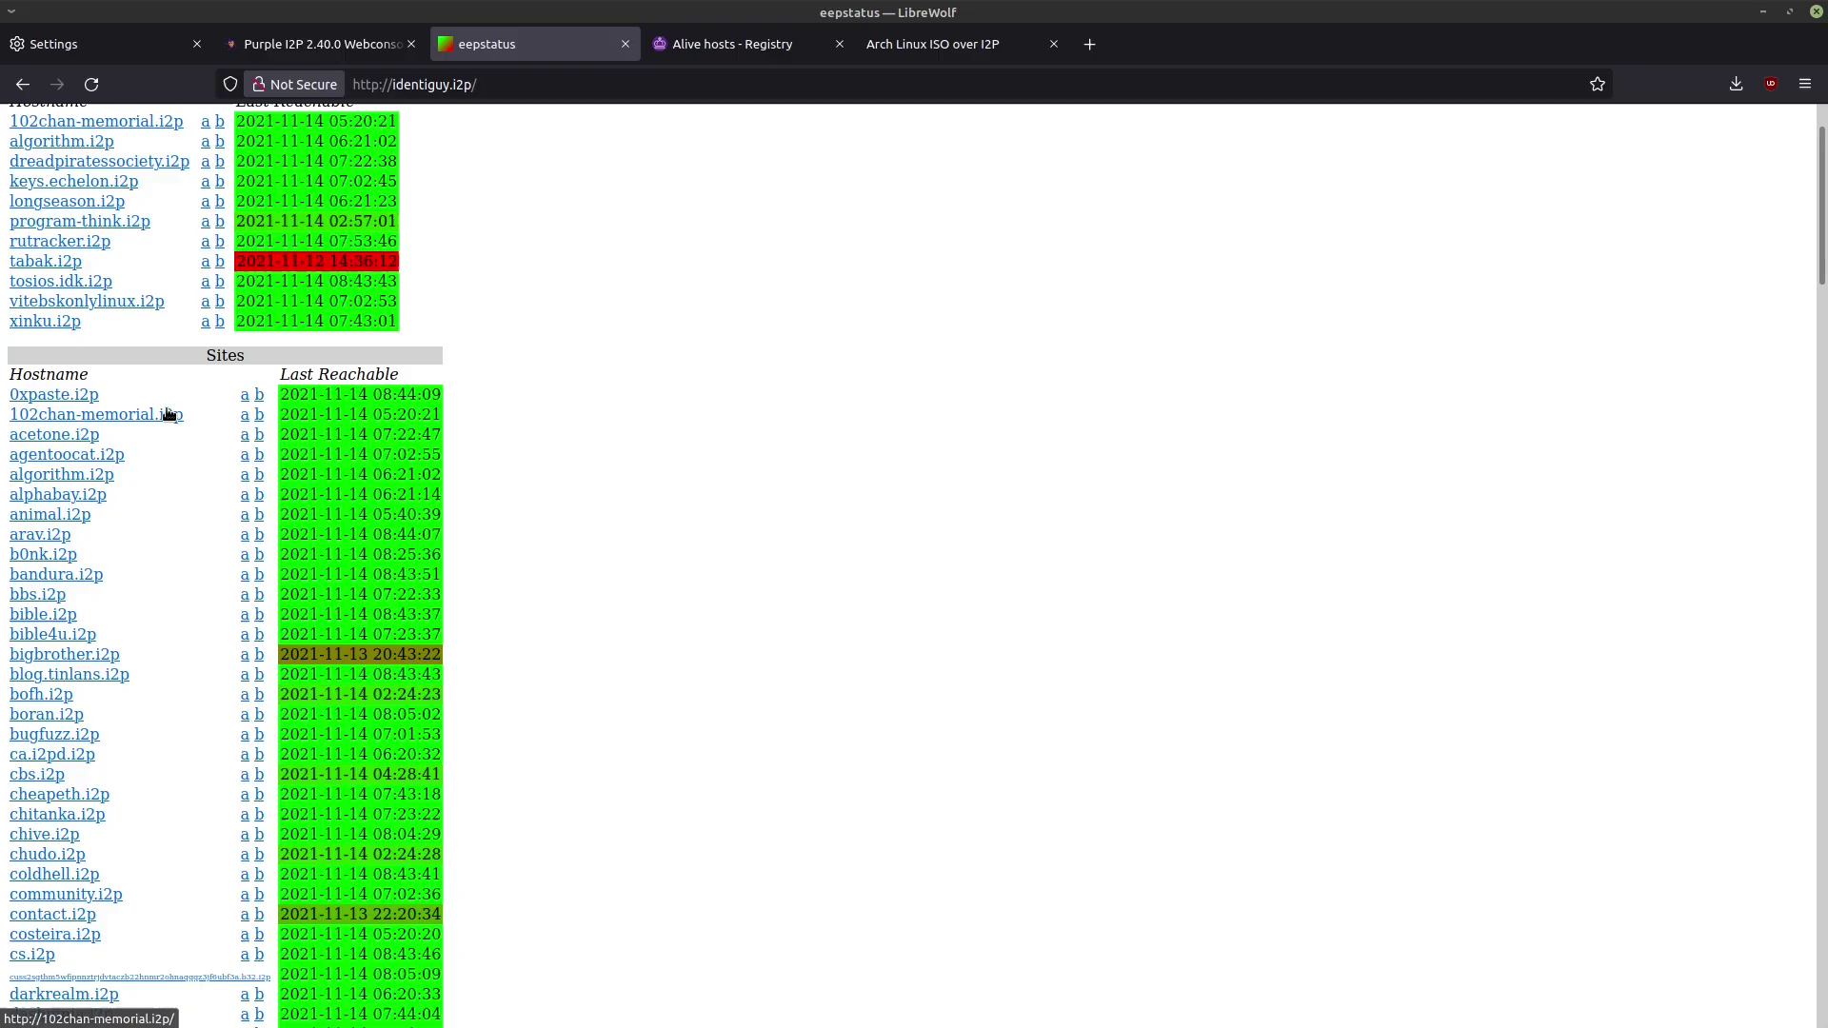
scroll(200, 436, "down", 14)
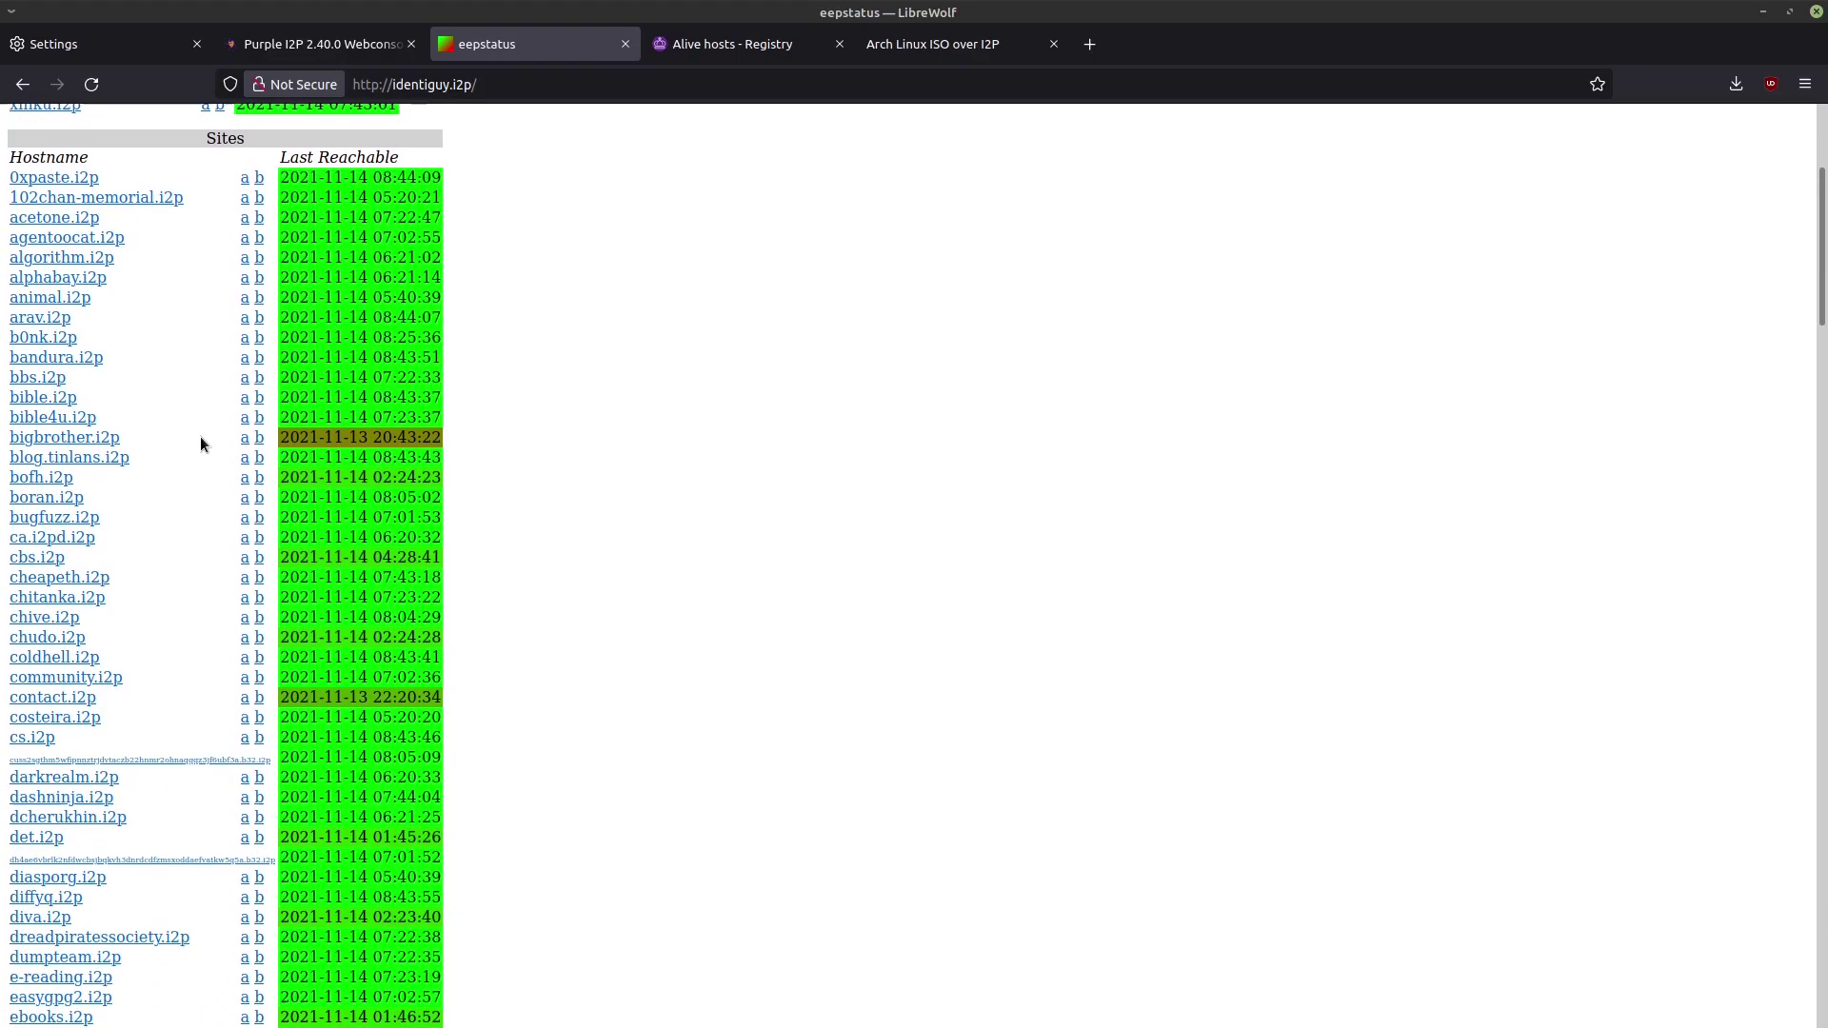
scroll(200, 436, "down", 16)
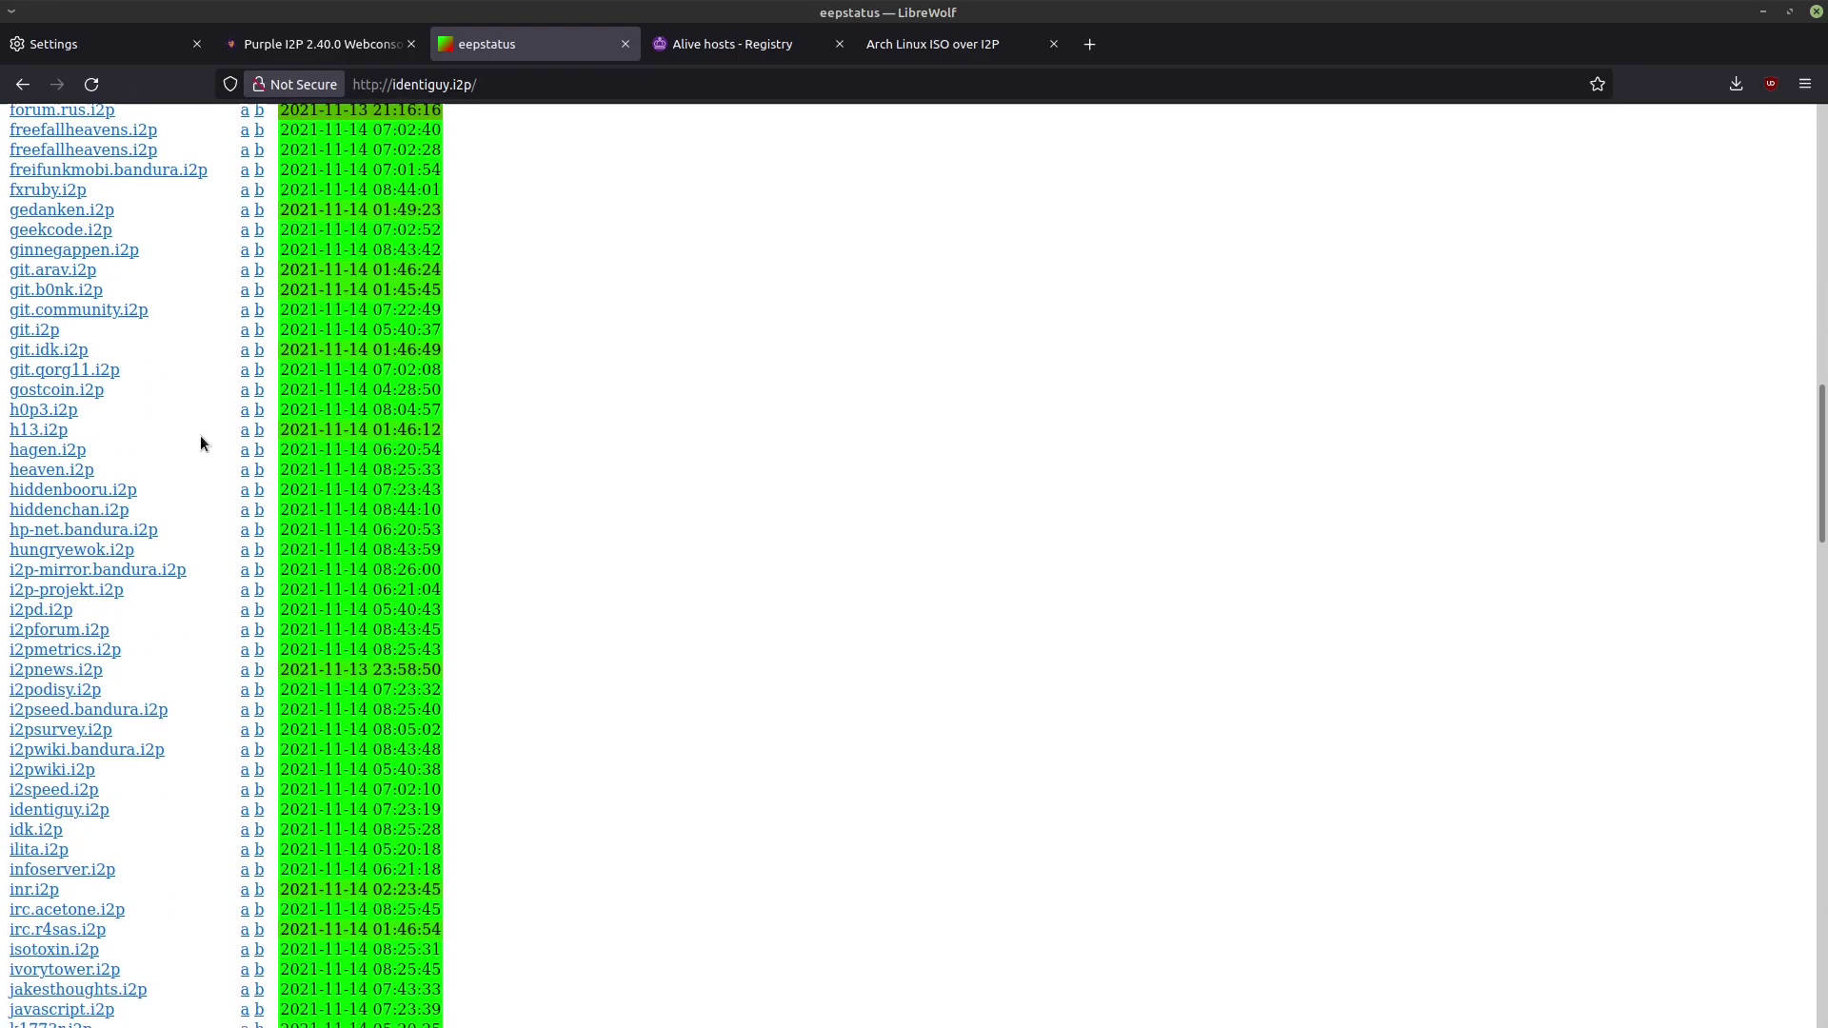
scroll(181, 455, "down", 2)
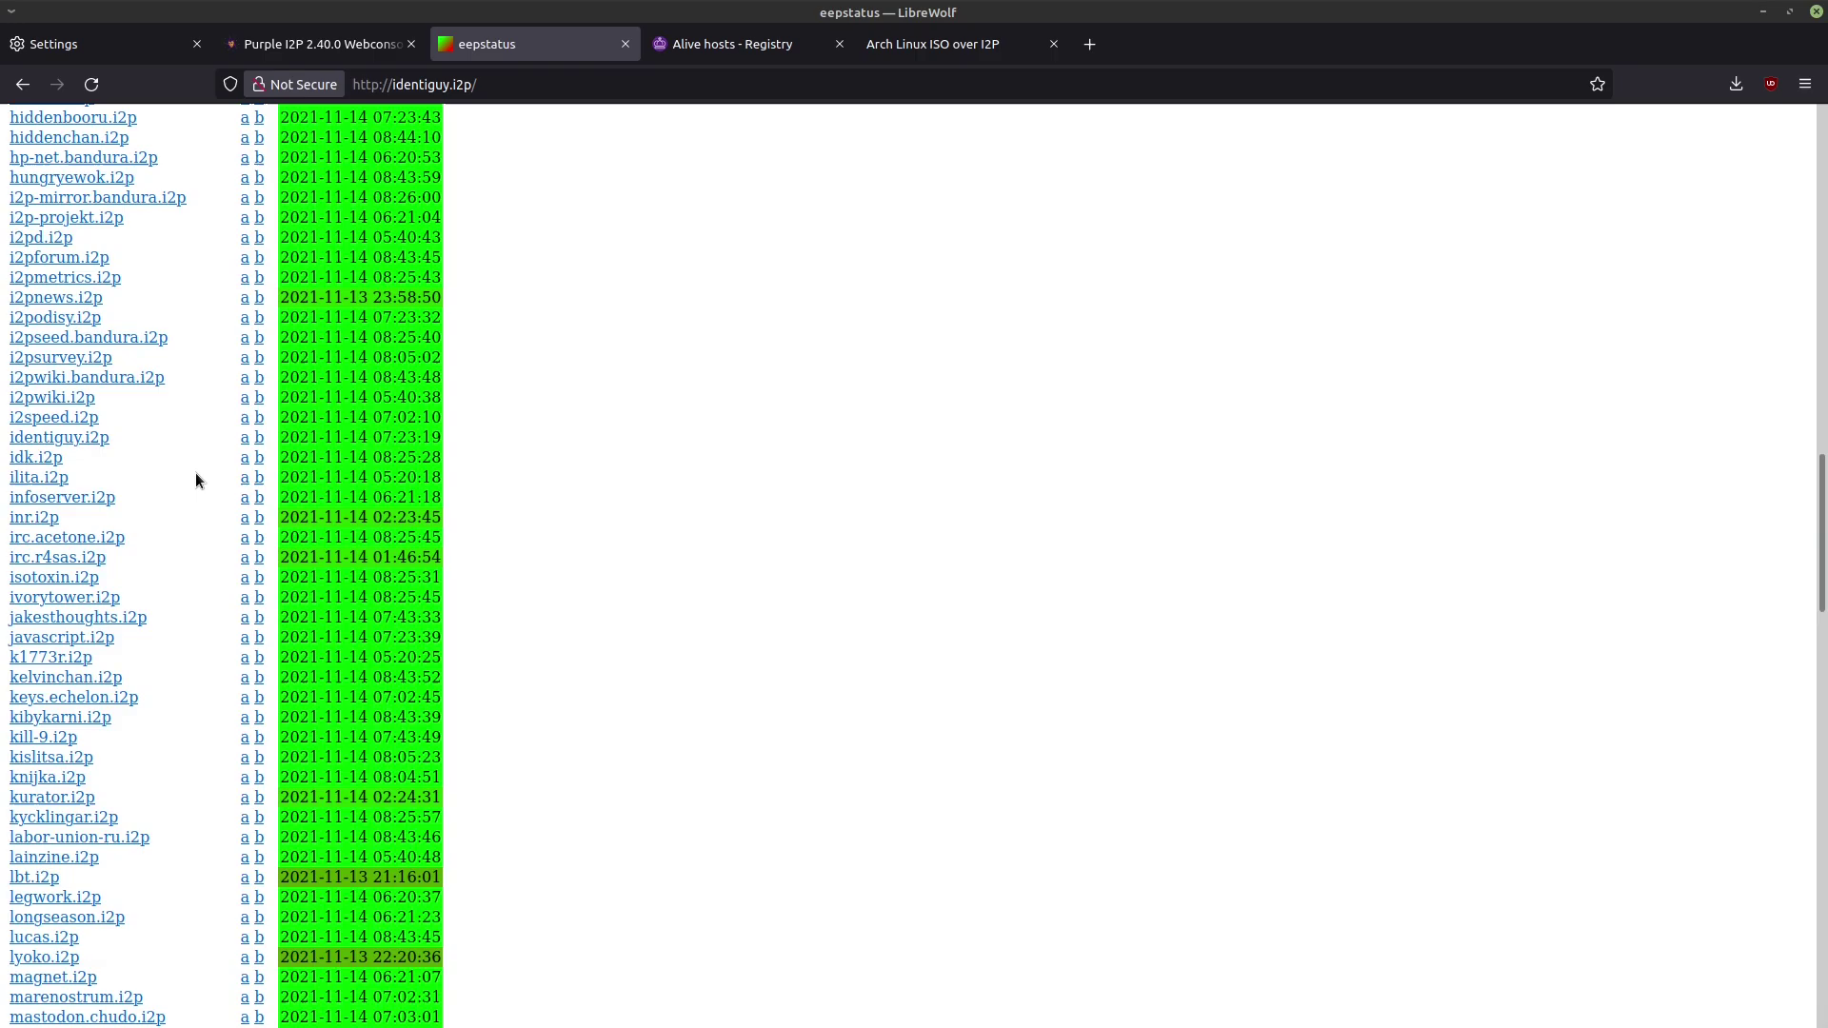
Open kill-9.i2p in a new tab and read through the kill -9 page.
right_click(259, 737)
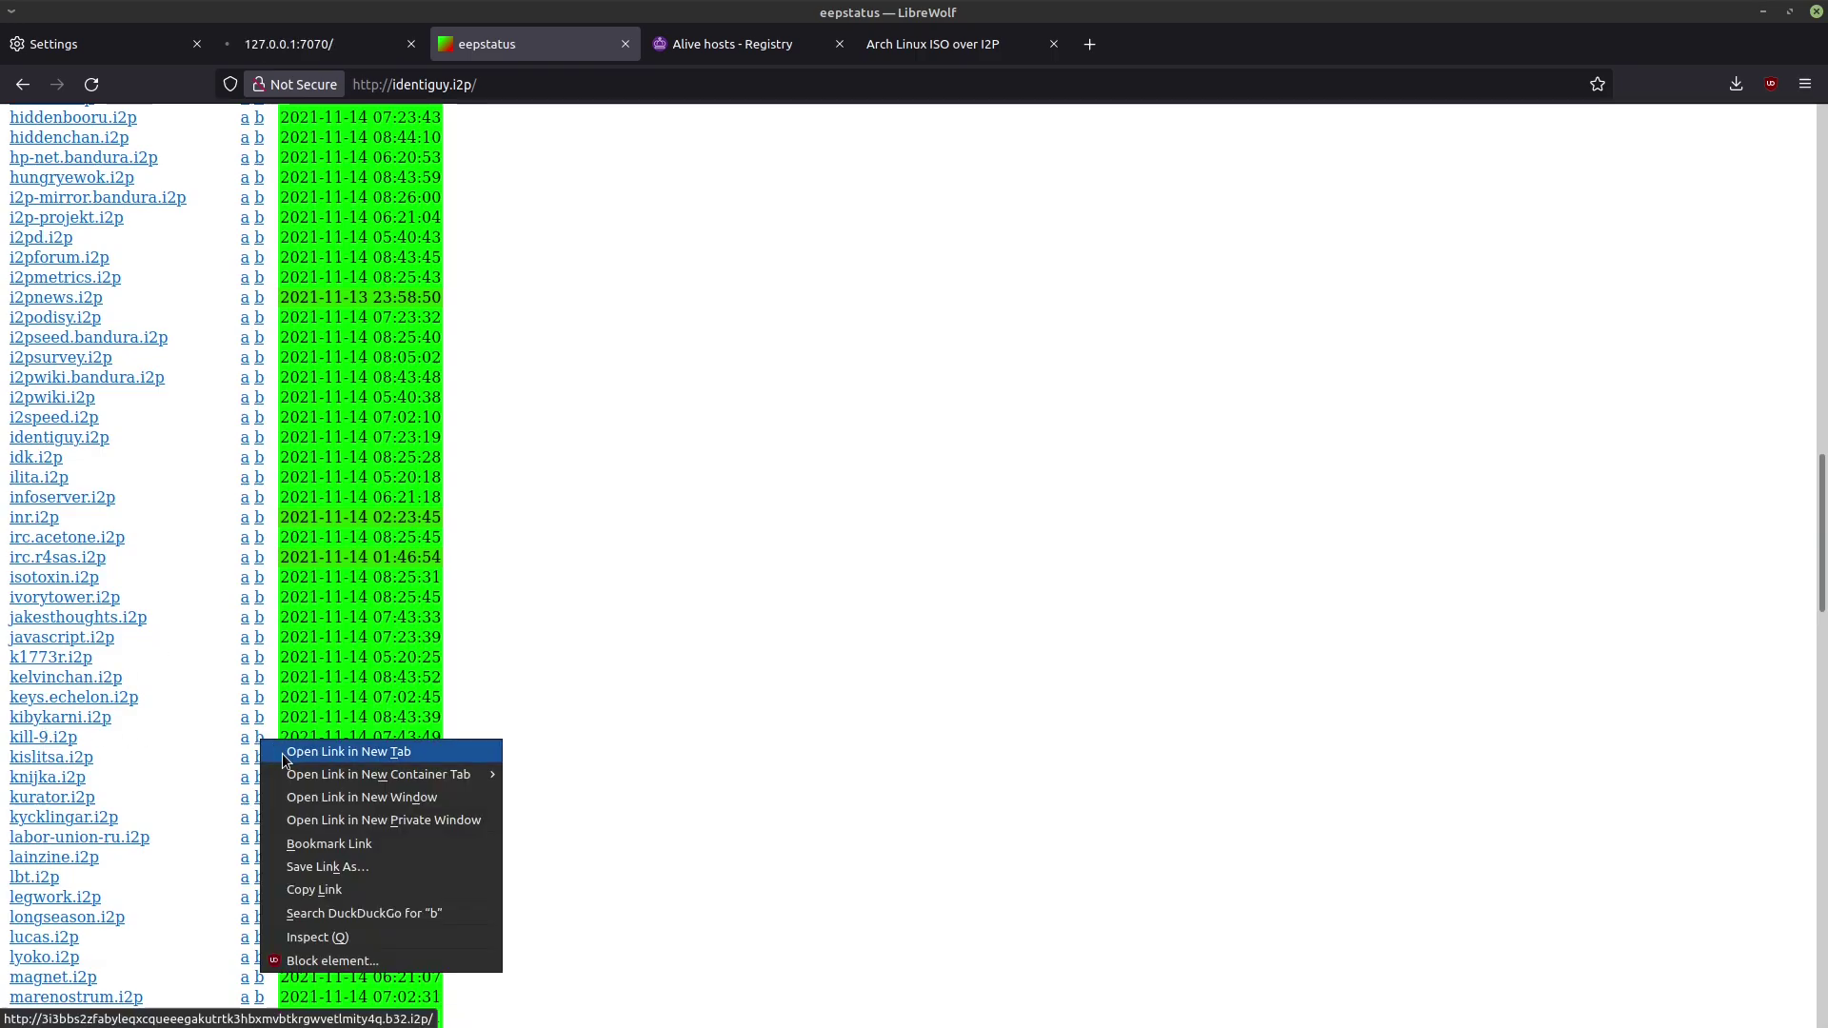
left_click(276, 751)
scroll(164, 619, "down", 6)
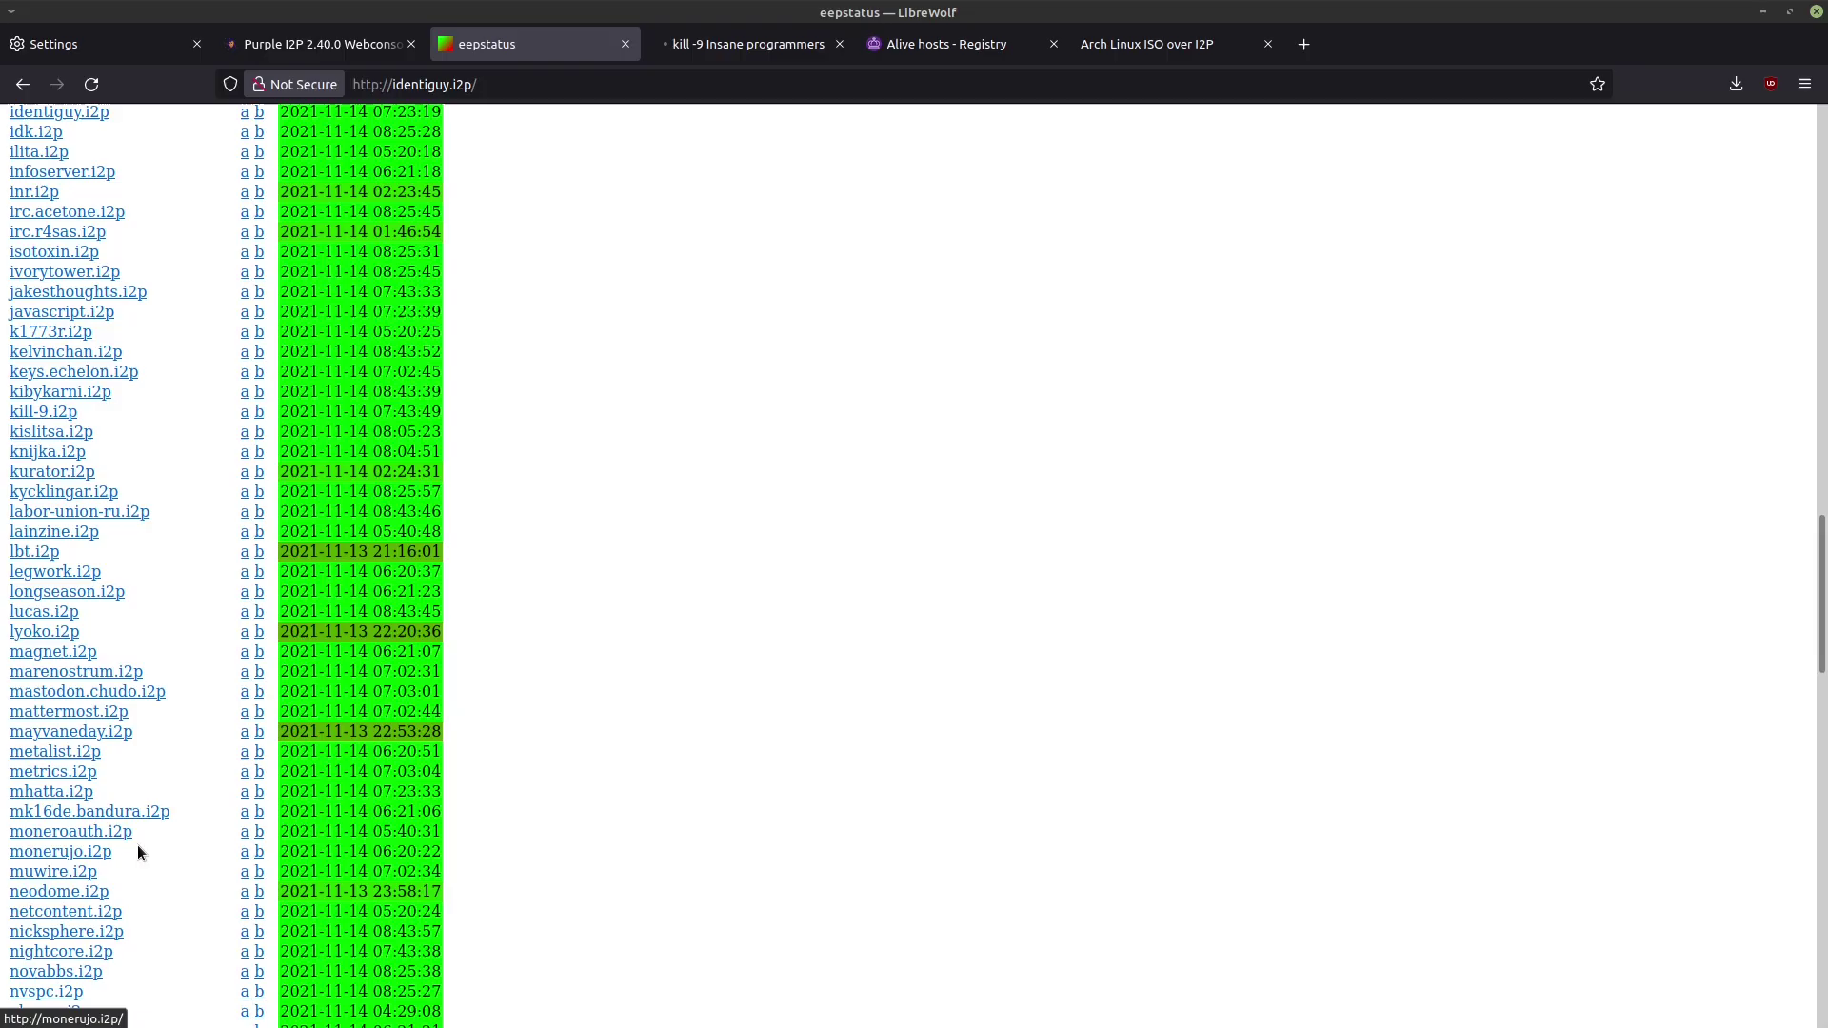
left_click(732, 55)
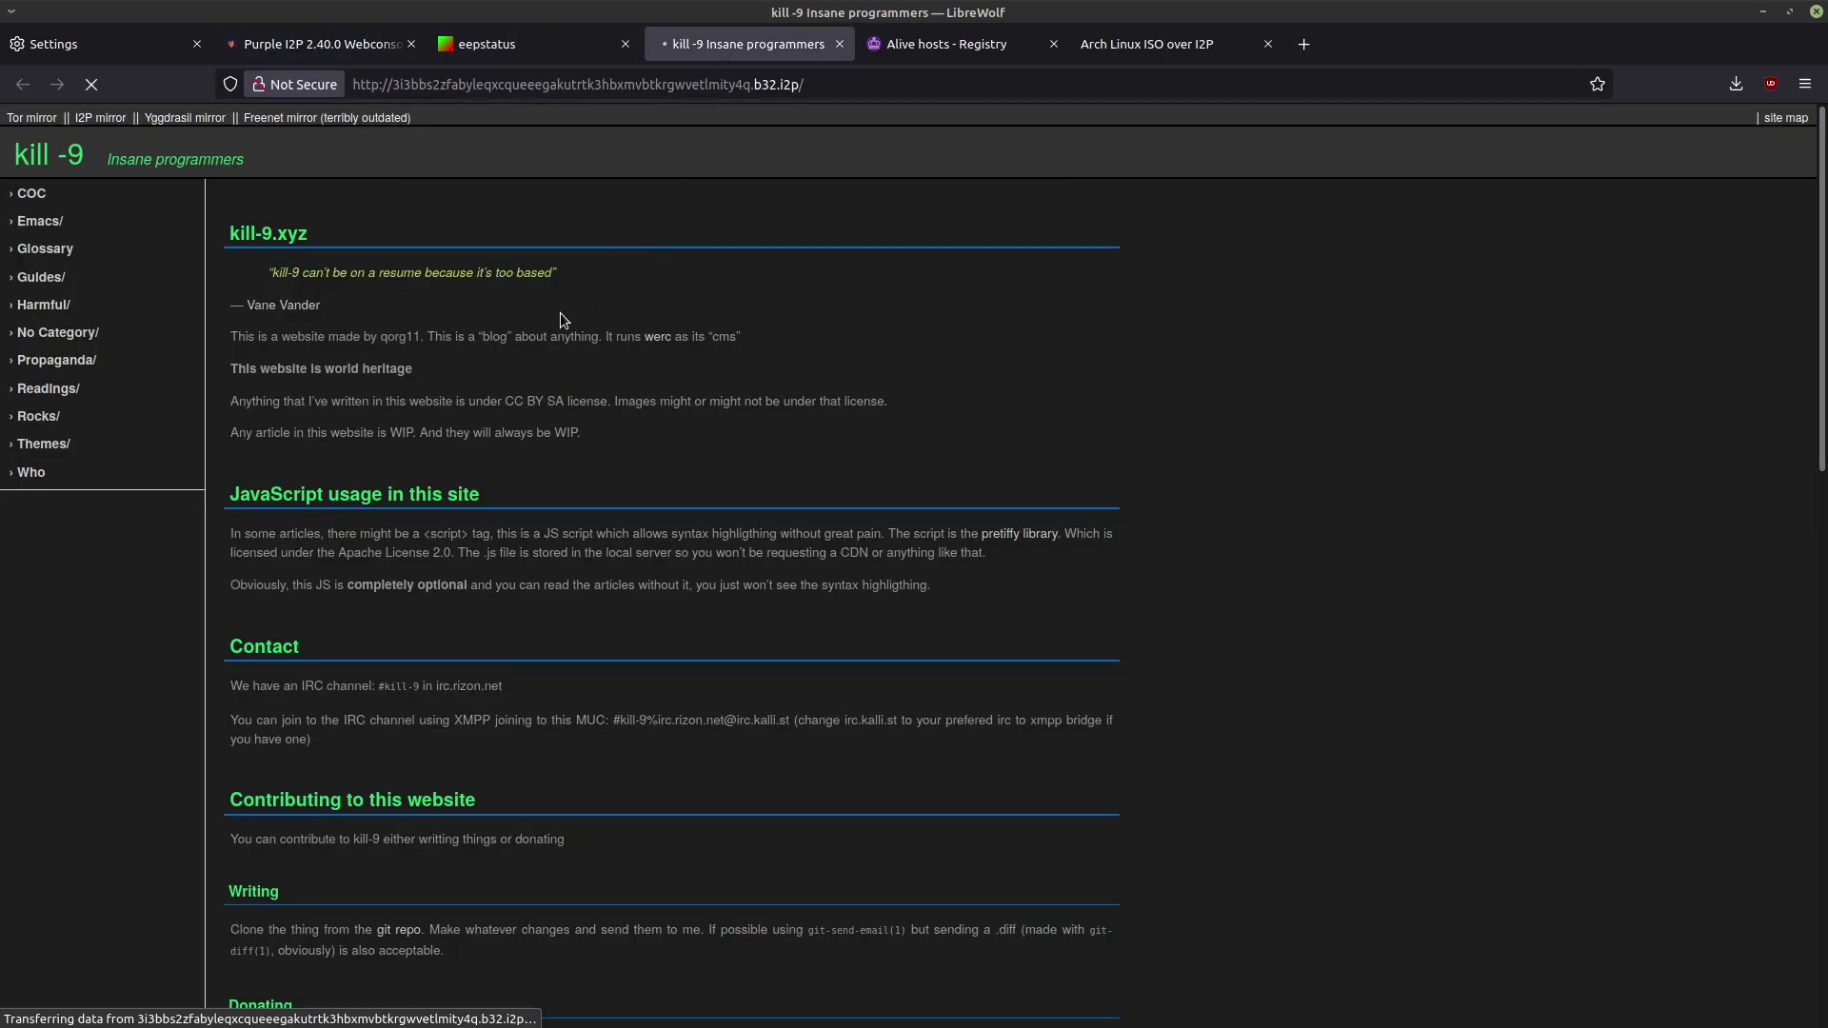
scroll(486, 411, "down", 10)
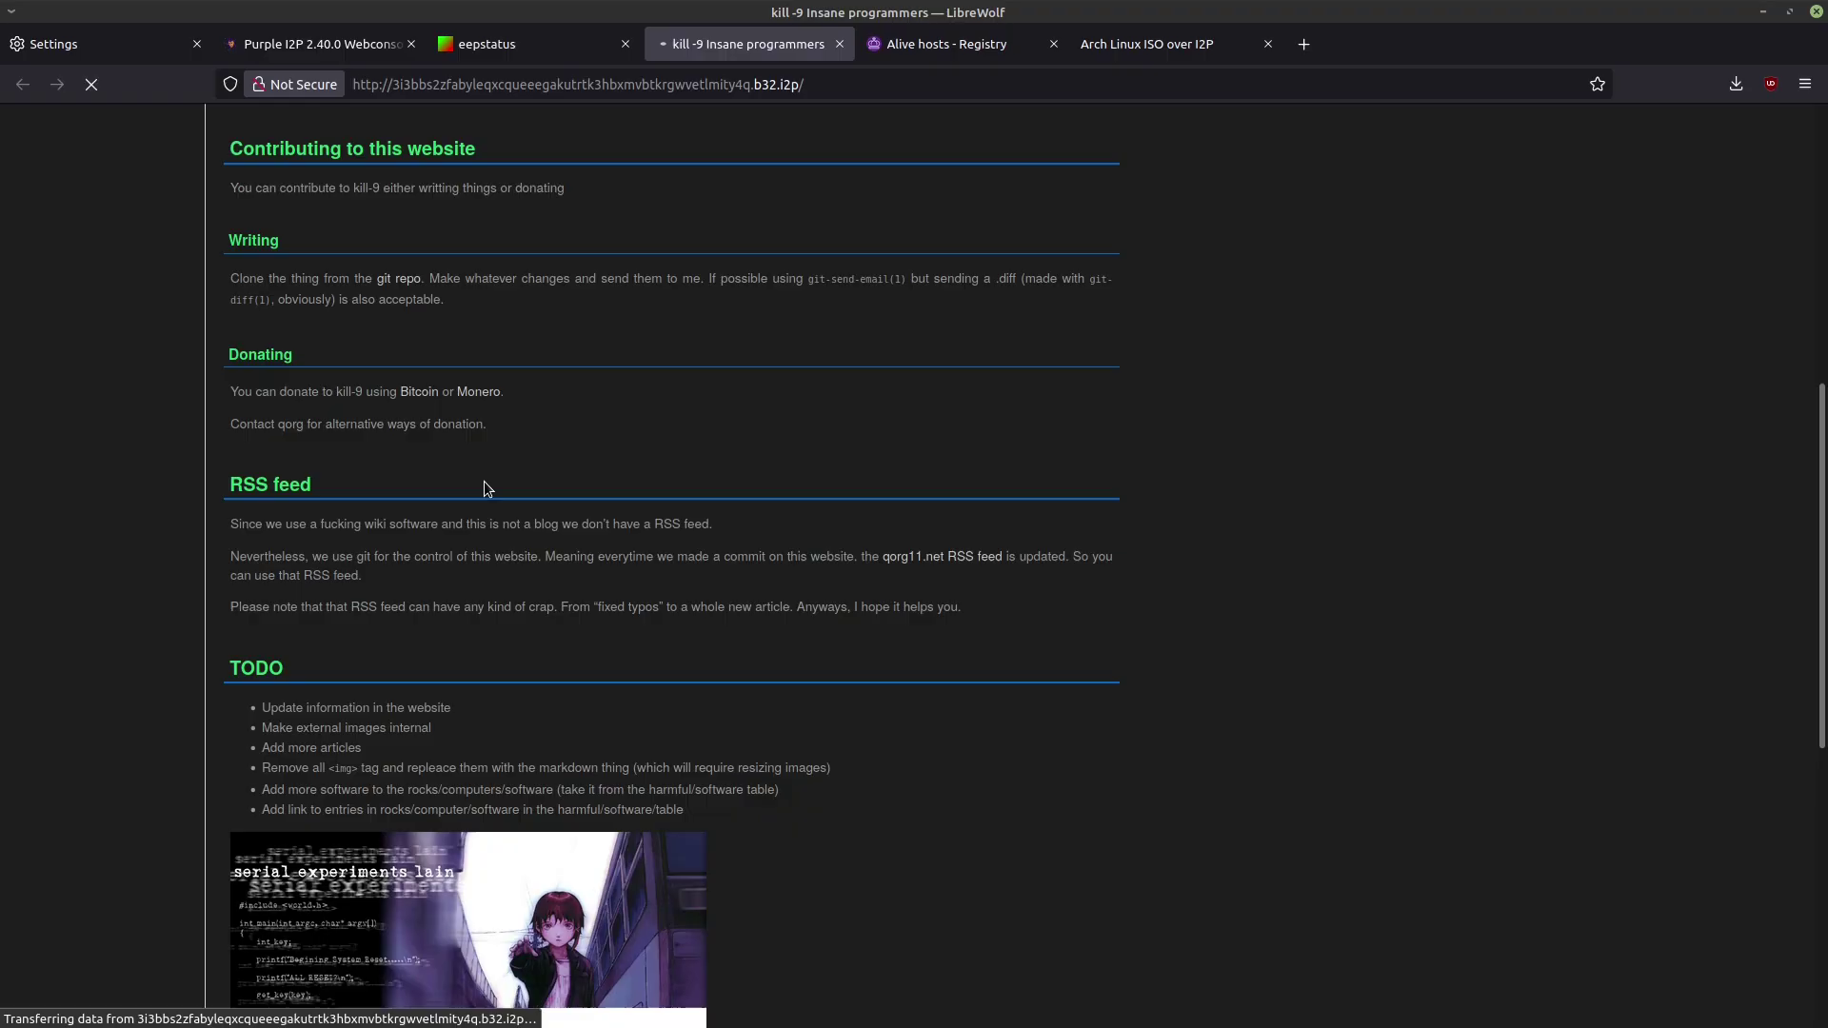
scroll(836, 441, "down", 2)
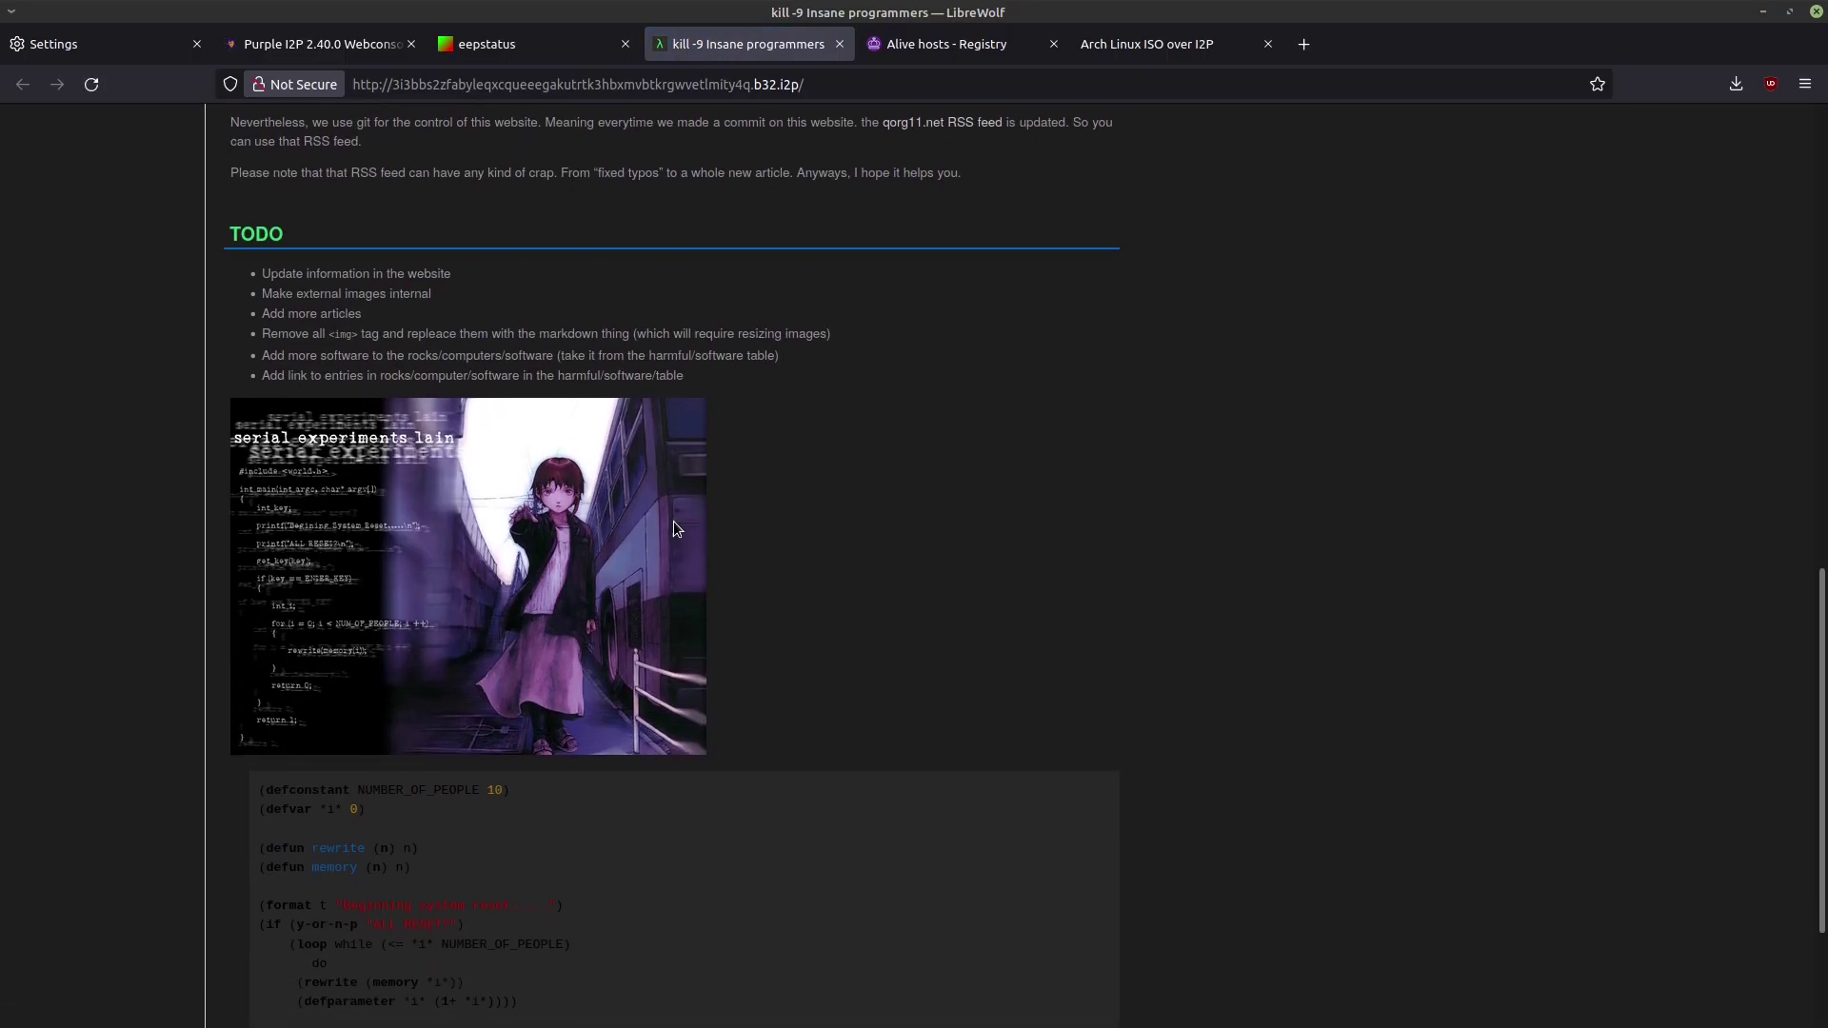
scroll(894, 461, "down", 4)
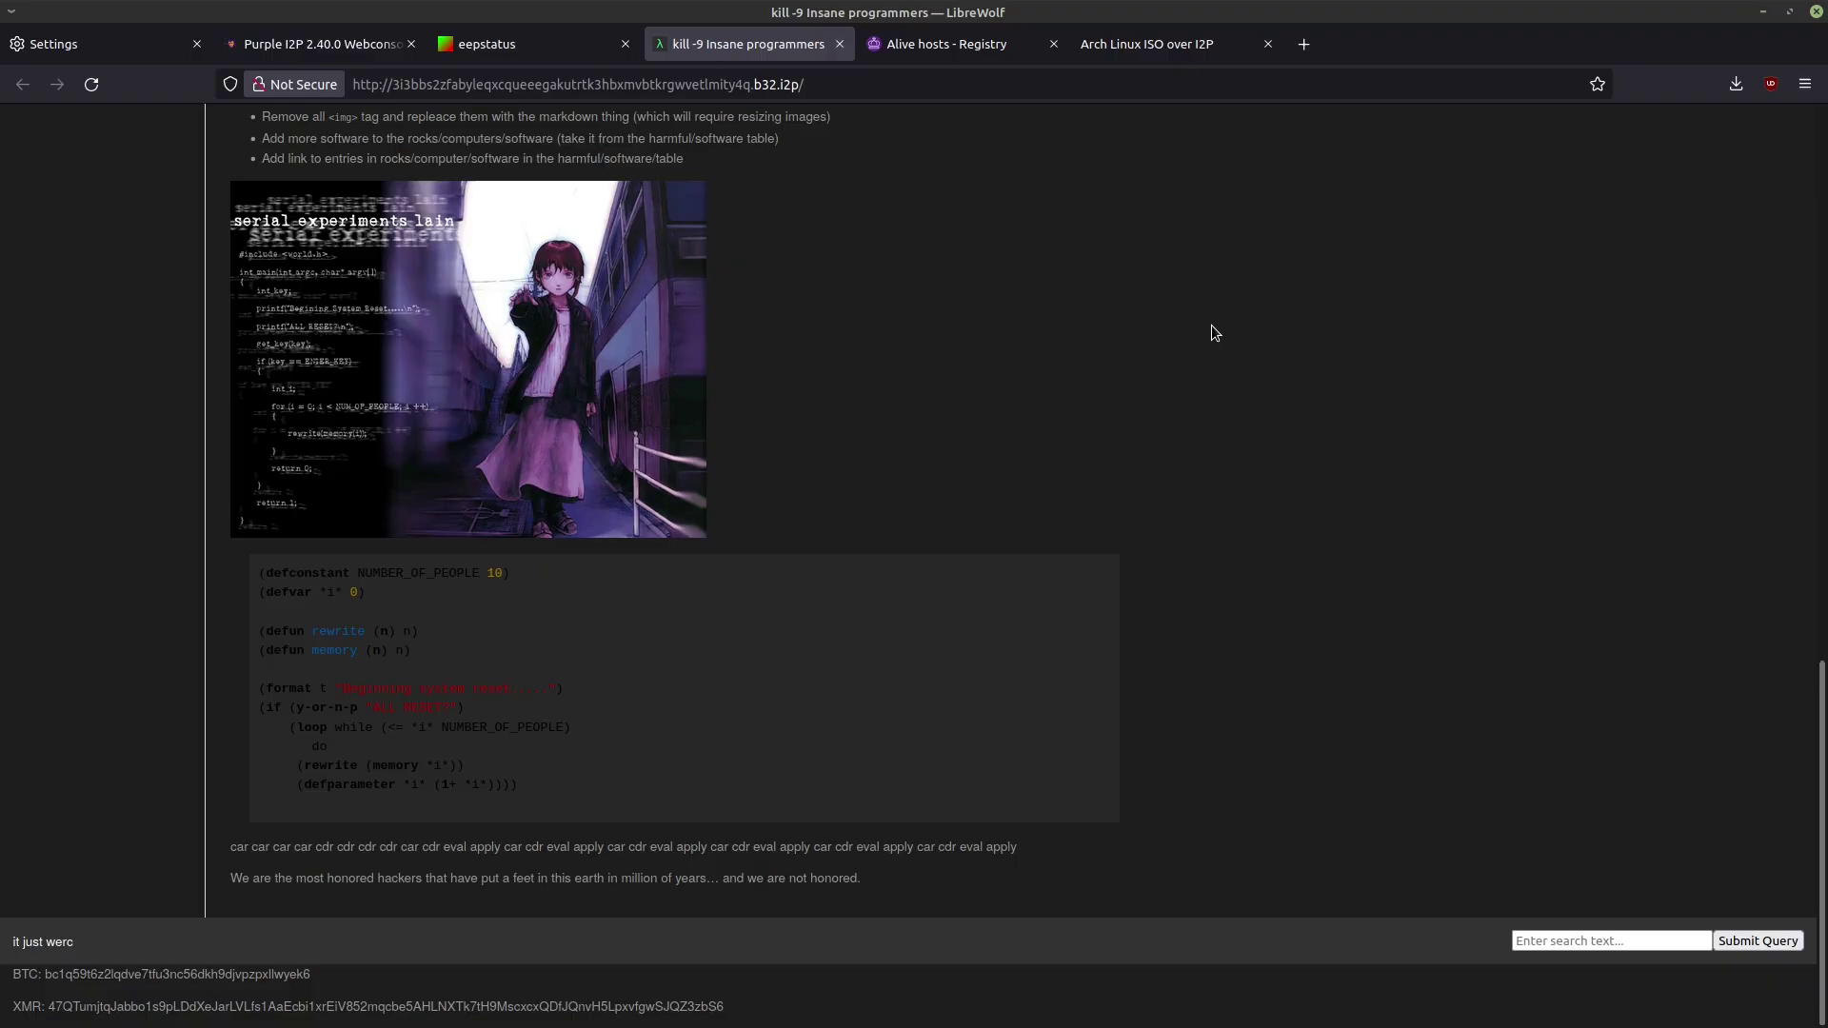
scroll(1118, 396, "up", 18)
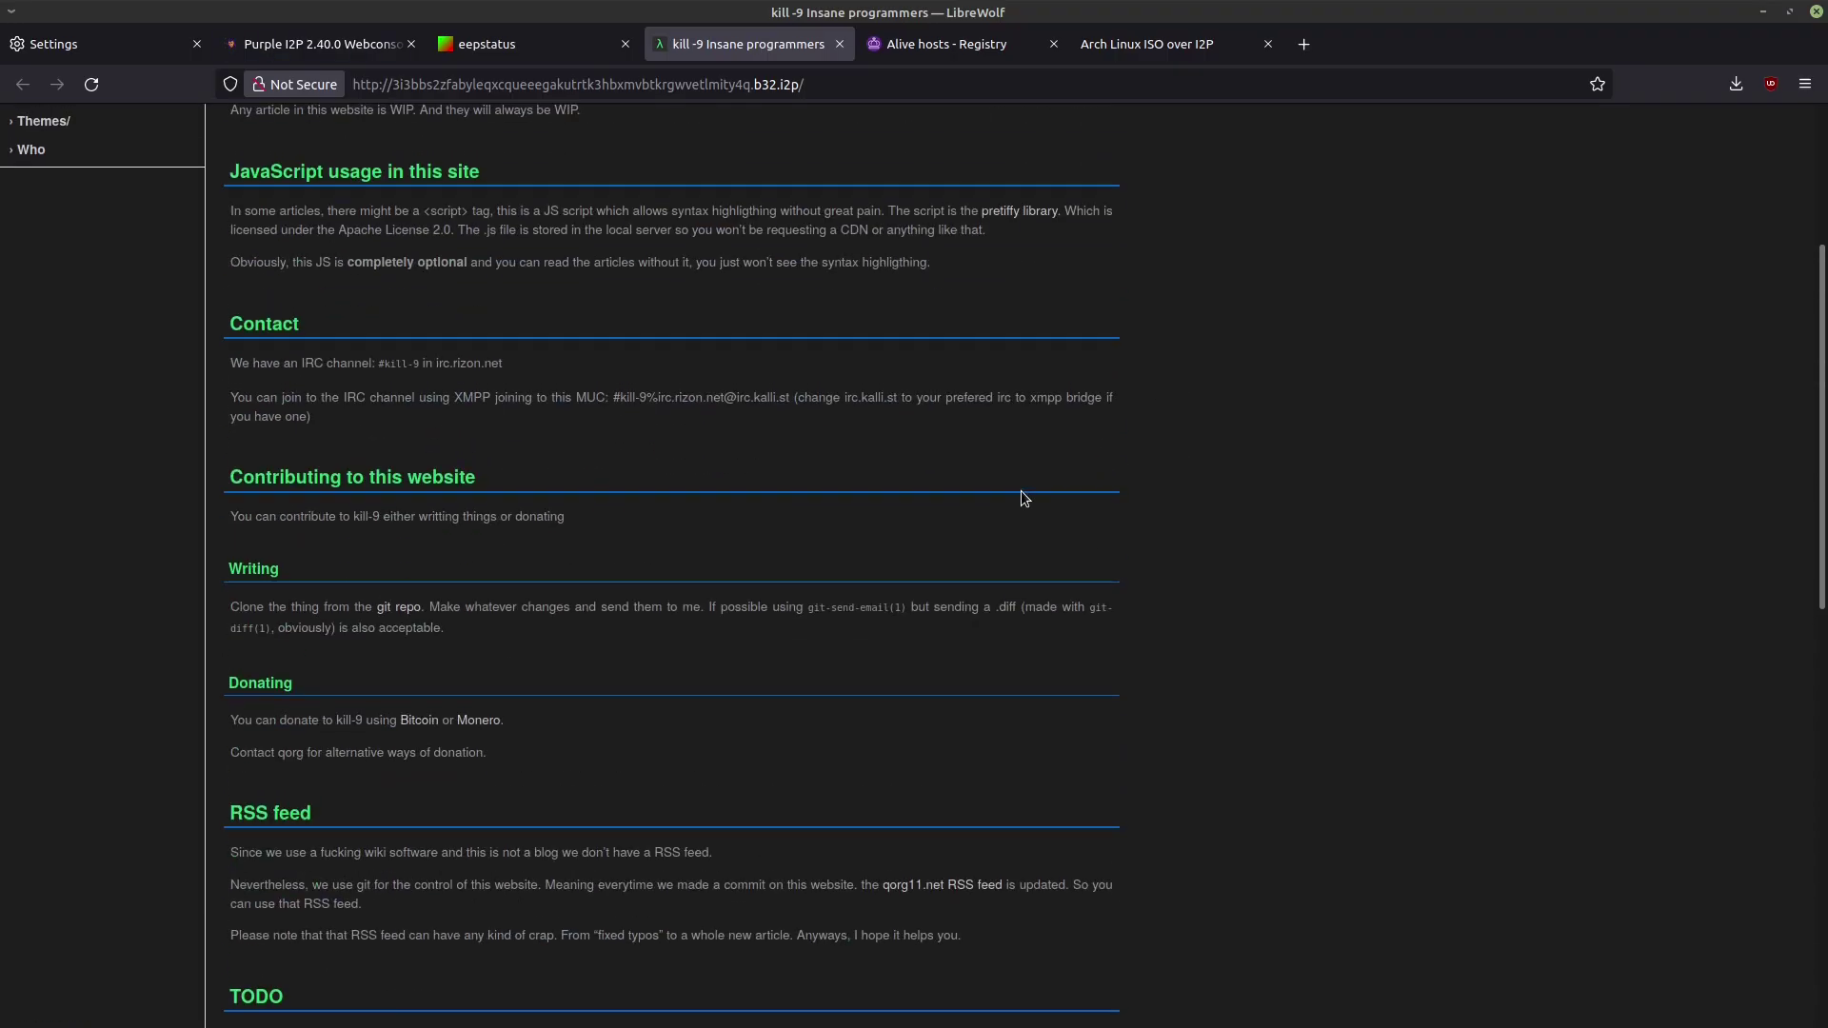
scroll(1024, 498, "up", 7)
Open javascript.i2p from the eepstatus list in a new tab, then return to the webconsole.
left_click(538, 47)
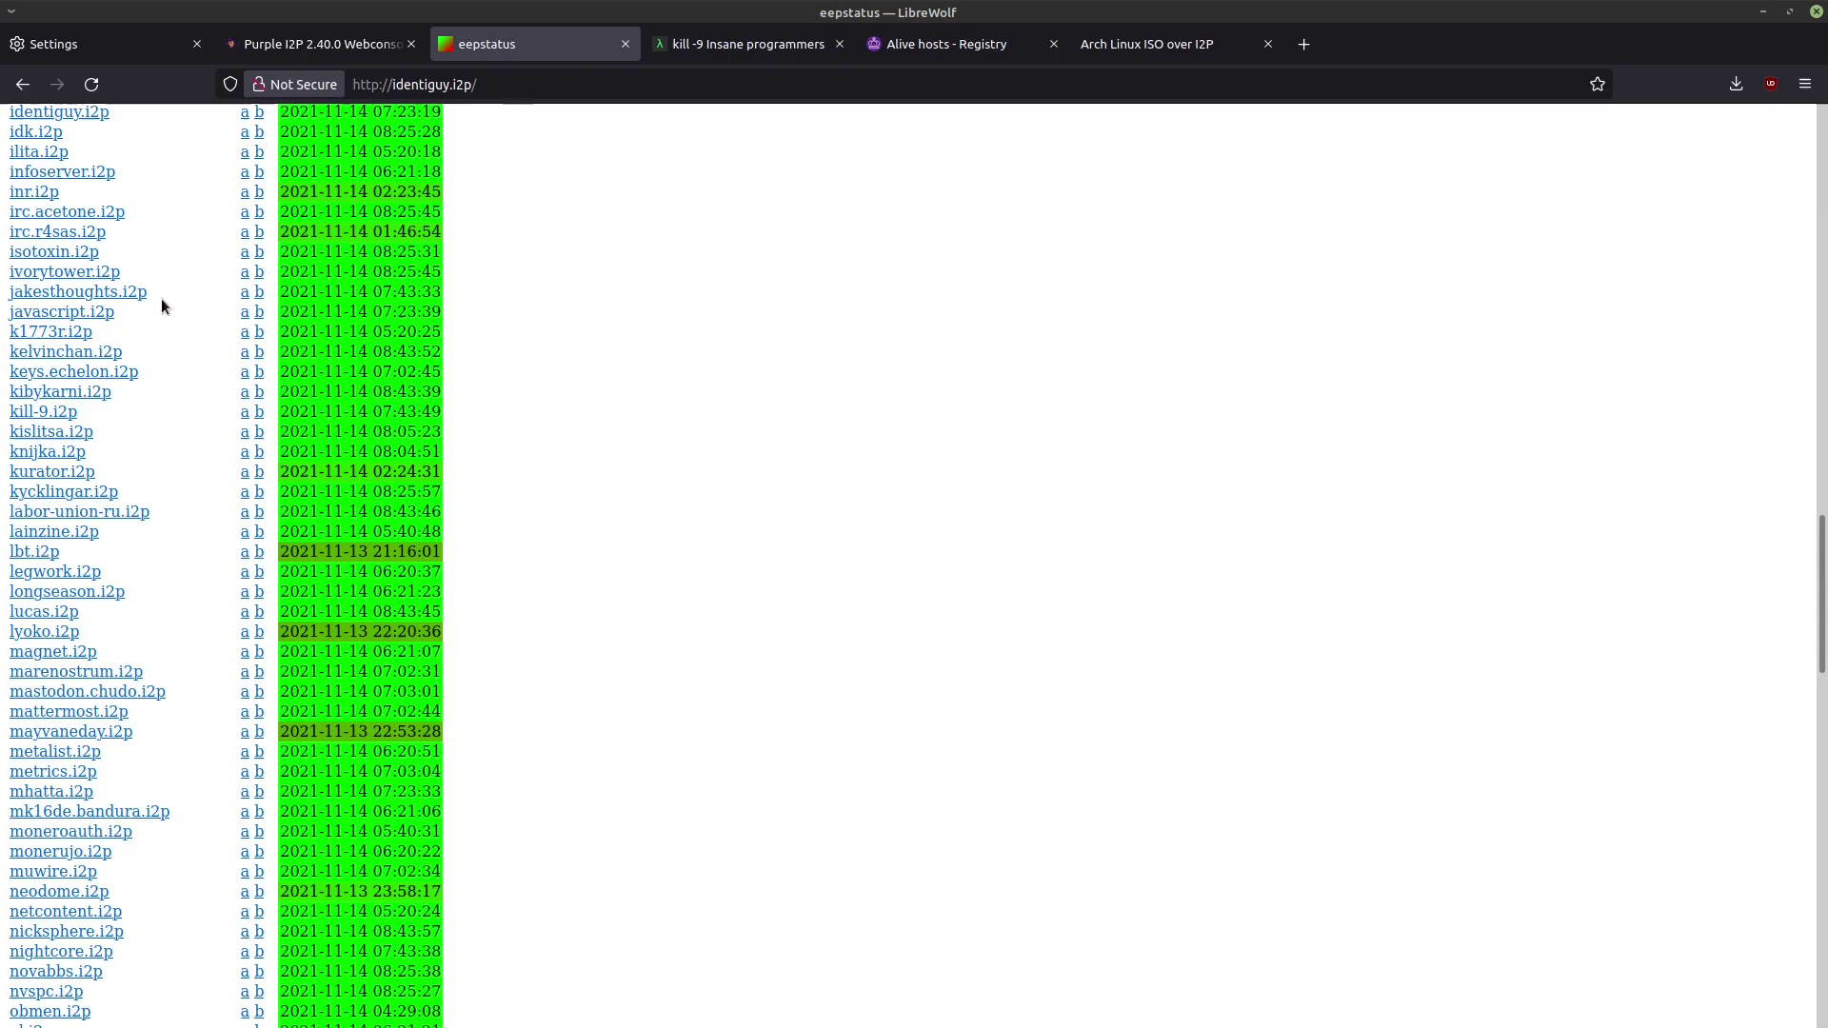
right_click(259, 321)
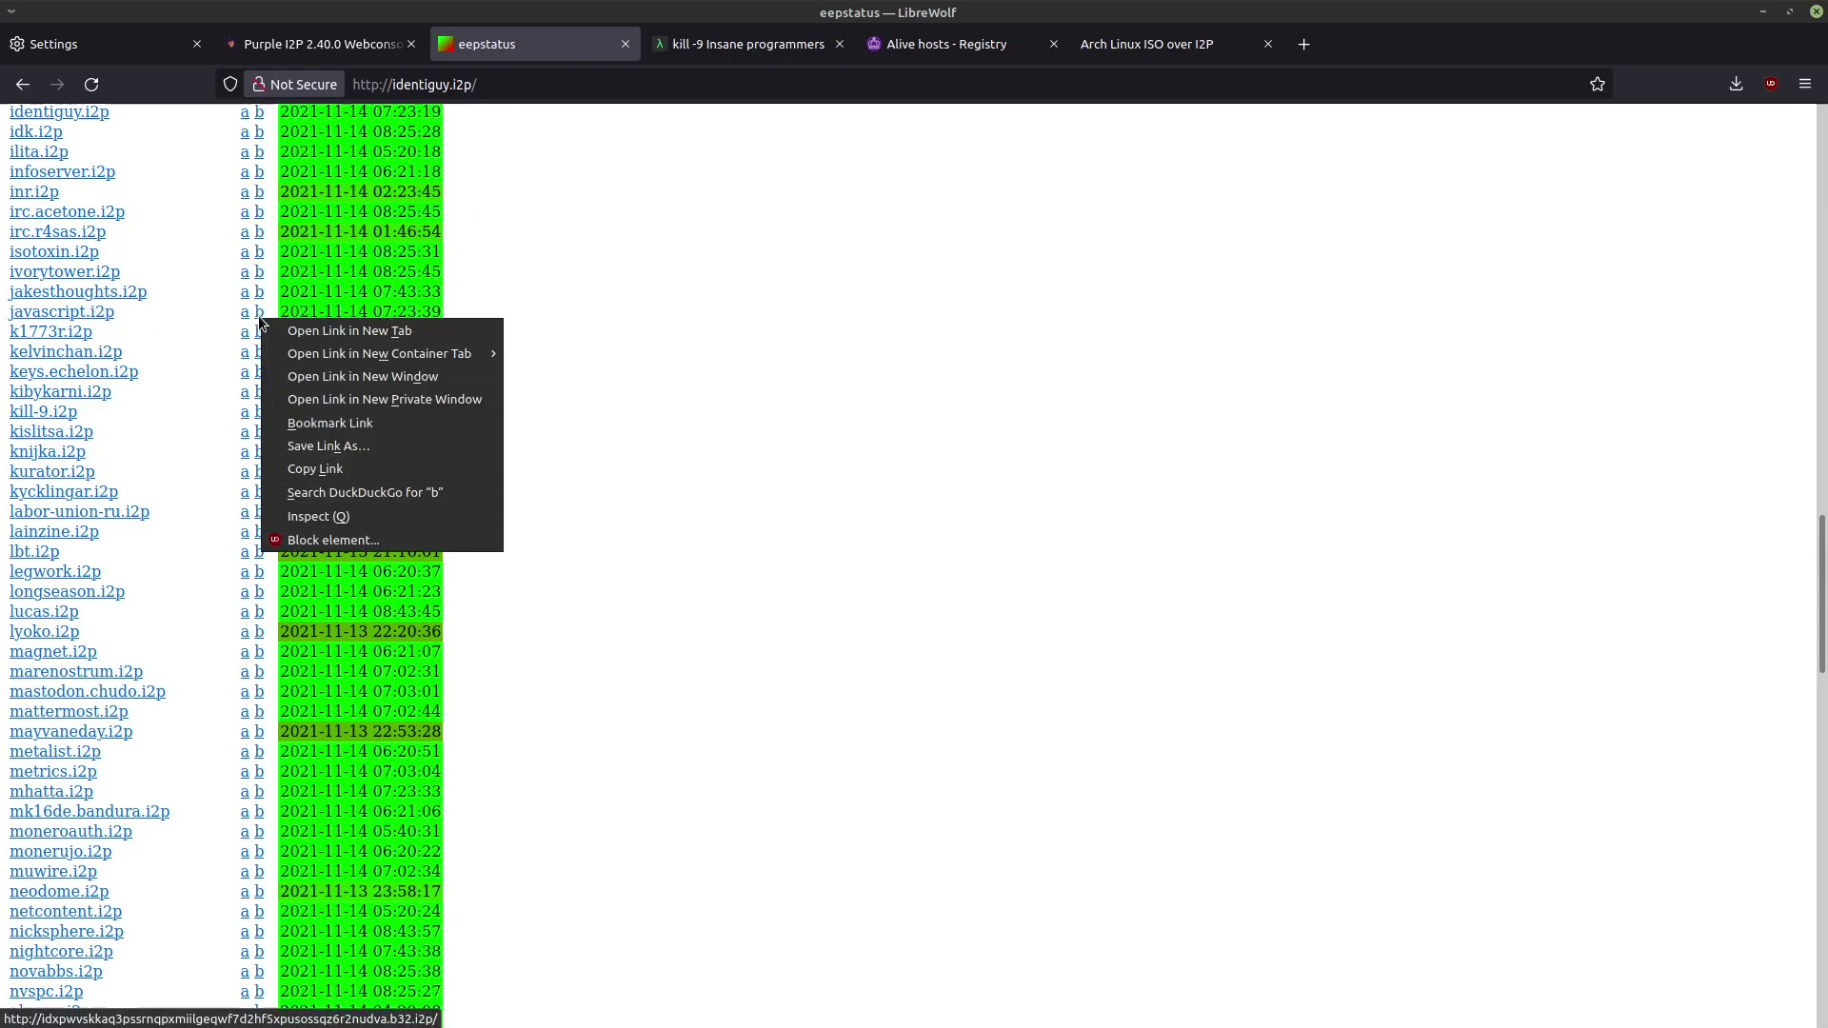
left_click(269, 331)
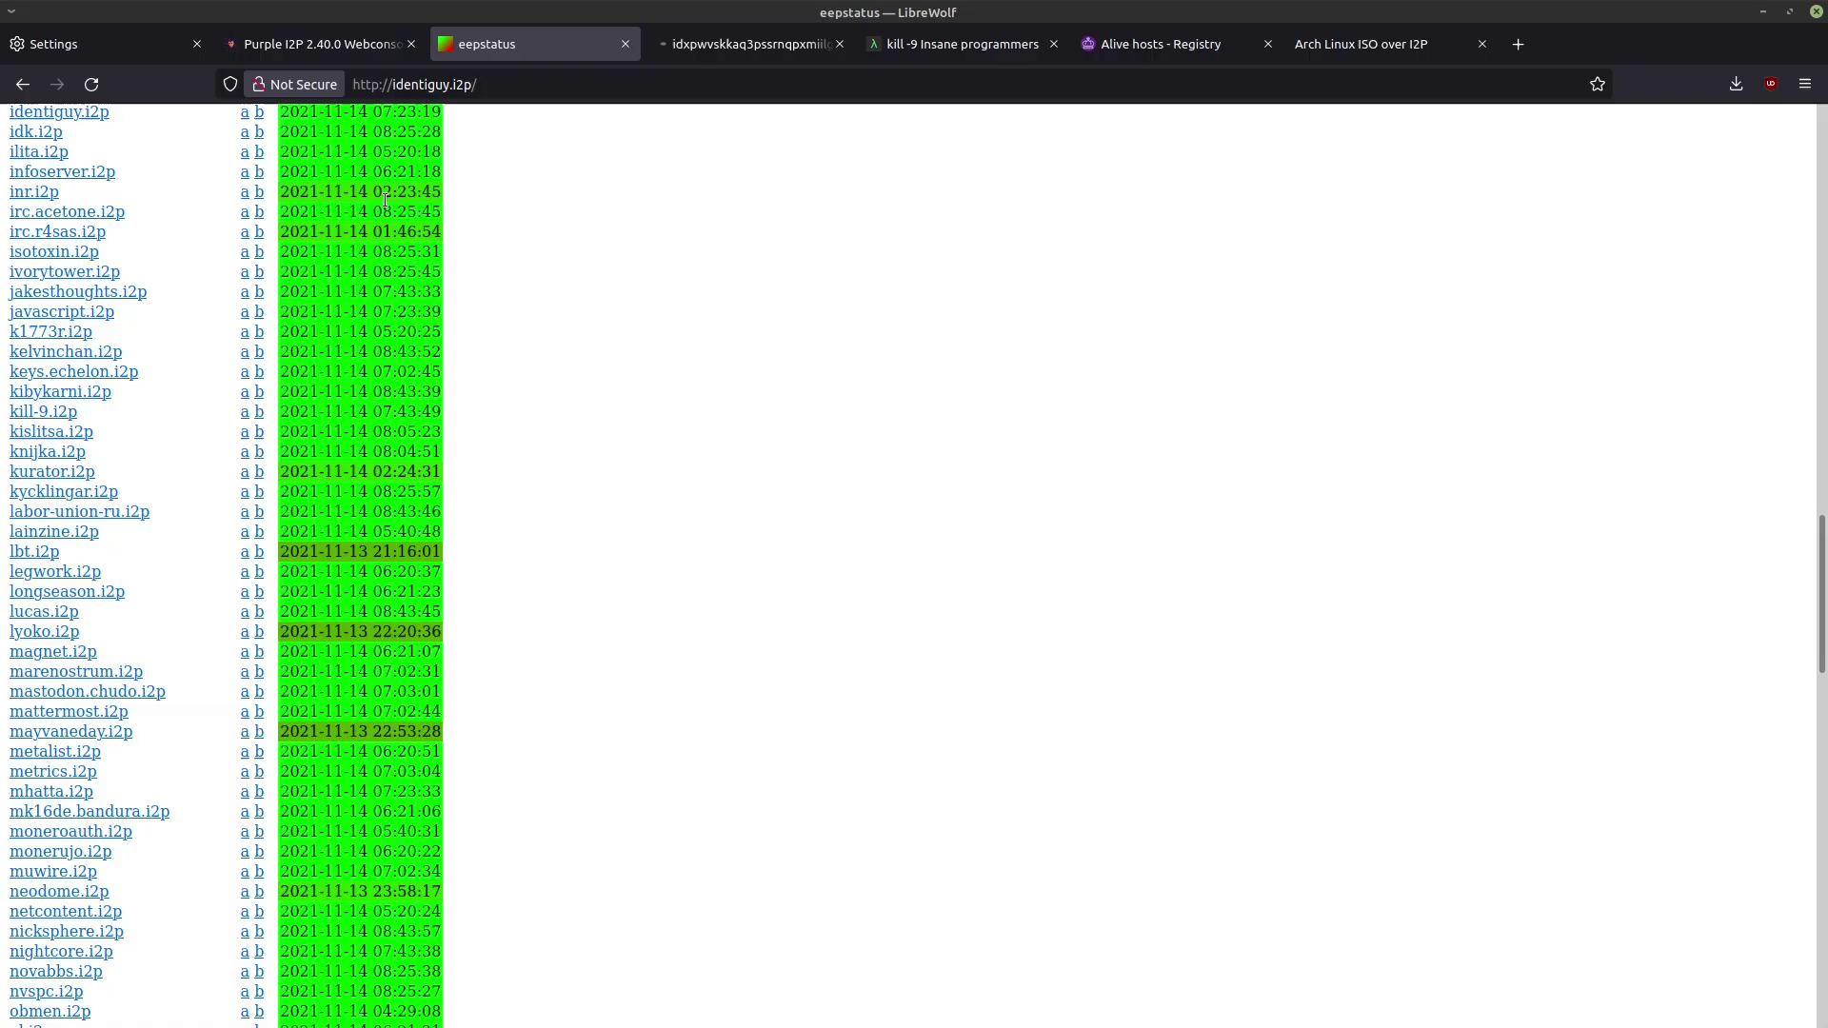
left_click(689, 55)
left_click(307, 54)
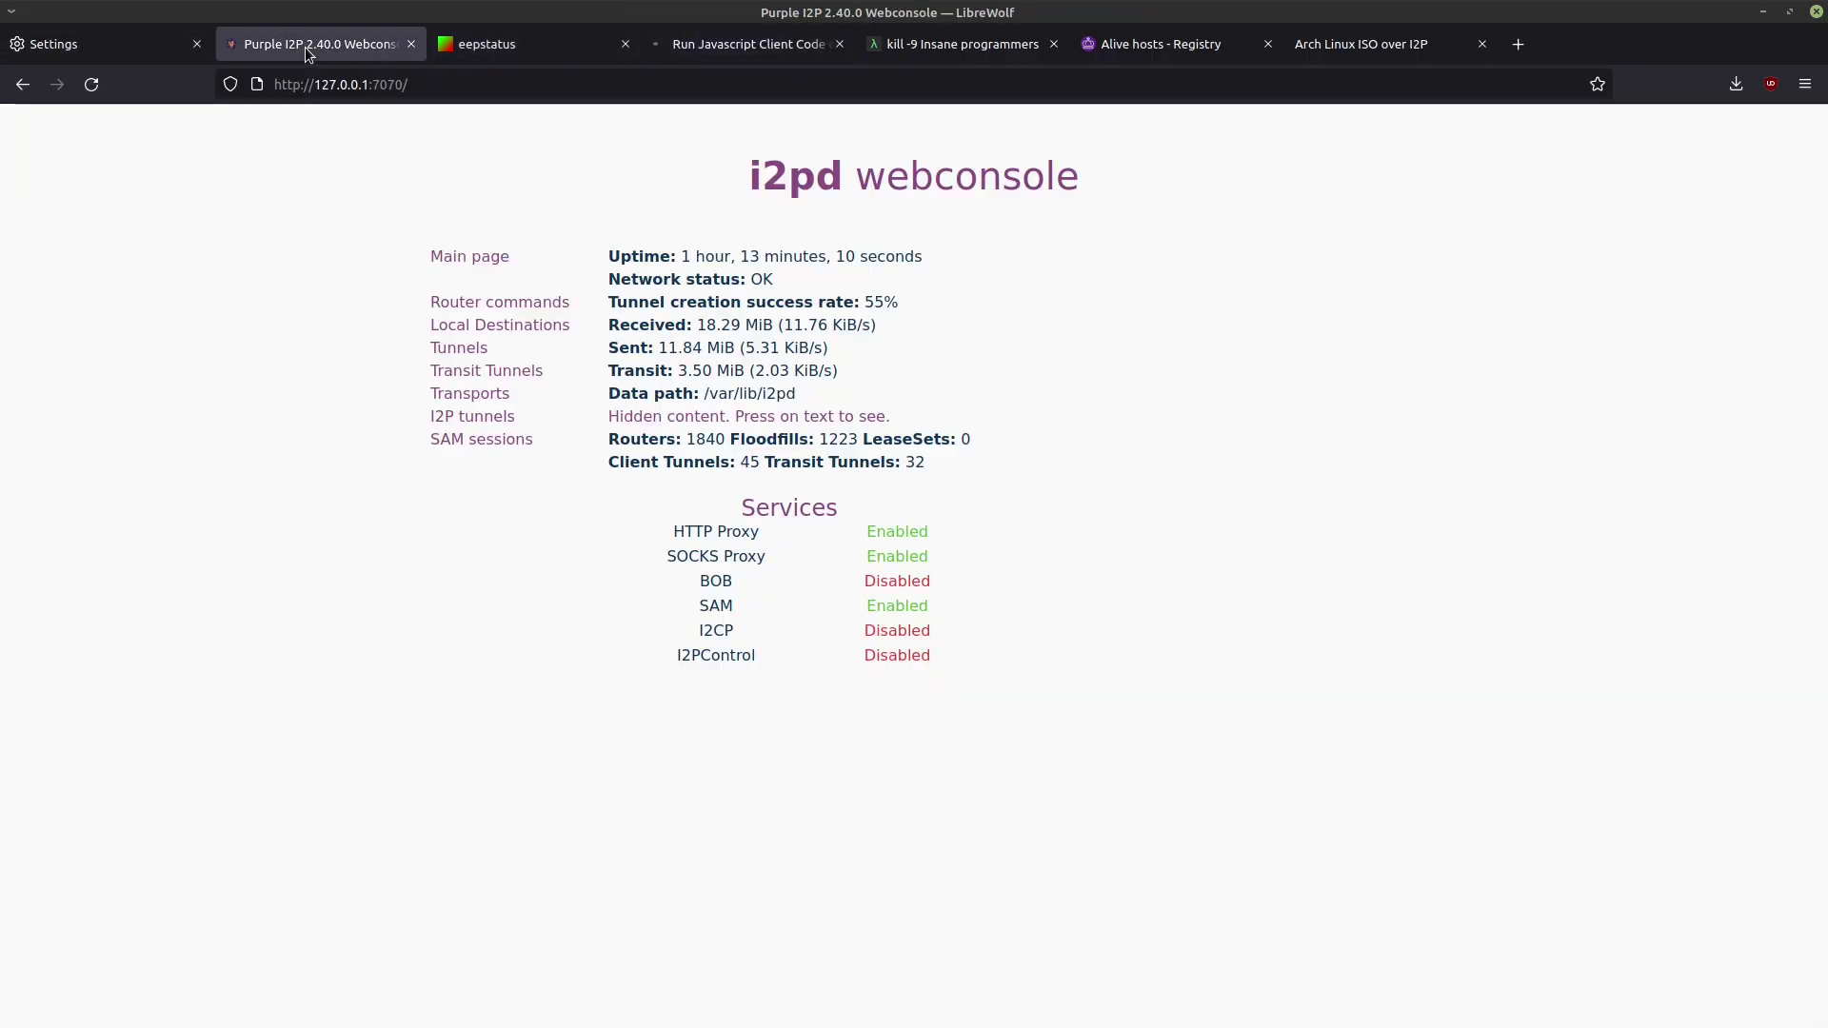
Recheck the webconsole's OK network status, view the Javascript page, then return to eepstatus.
double_click(767, 284)
left_click(745, 282)
left_click(749, 49)
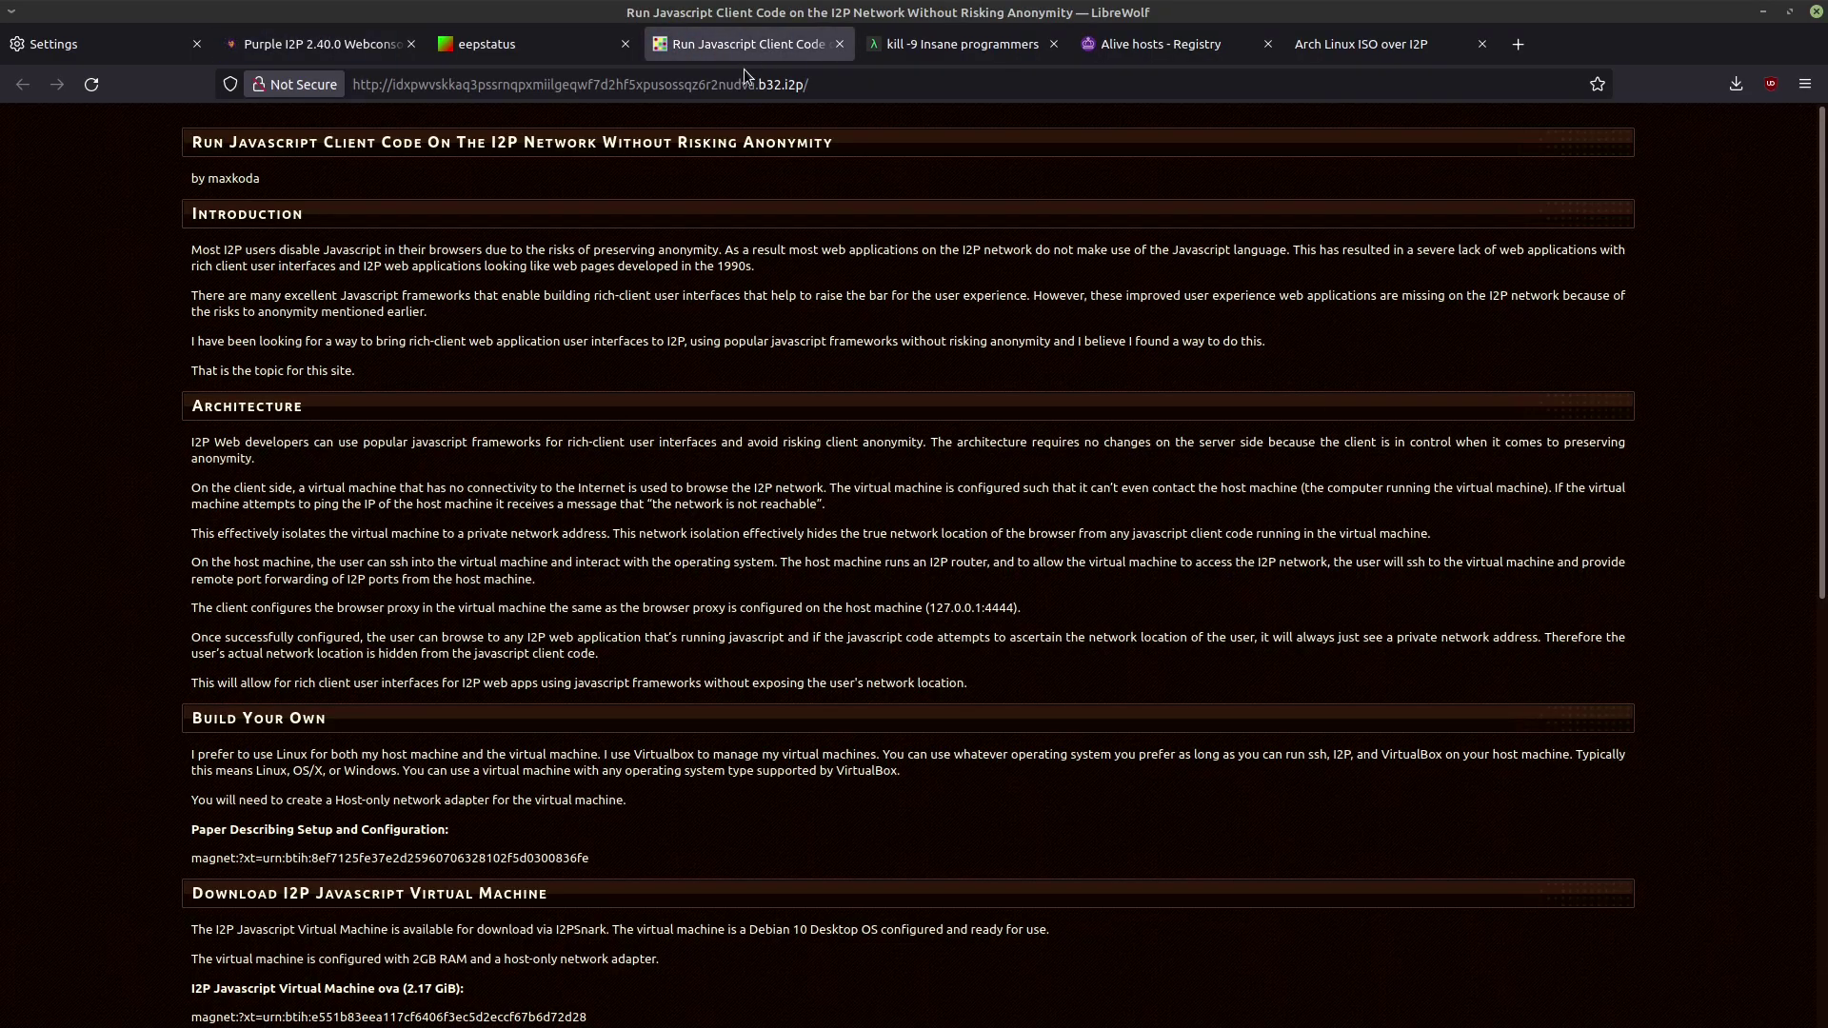
left_click(334, 48)
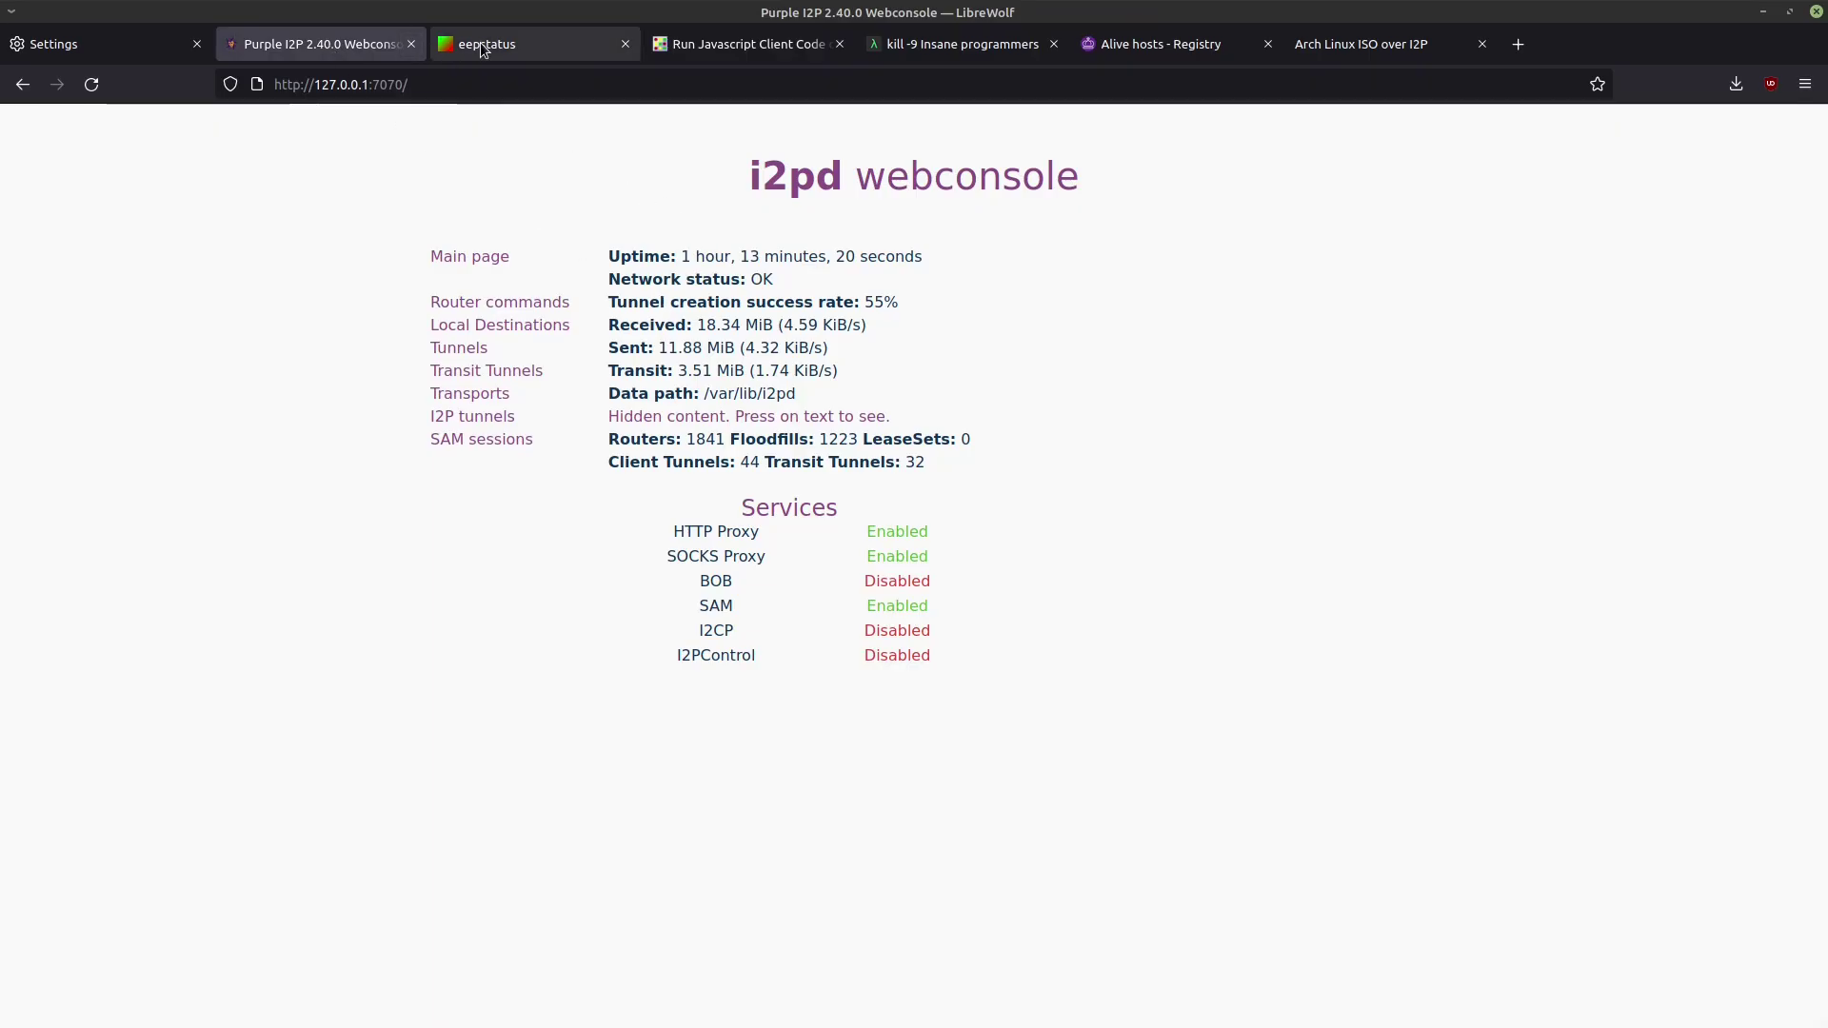
left_click(440, 47)
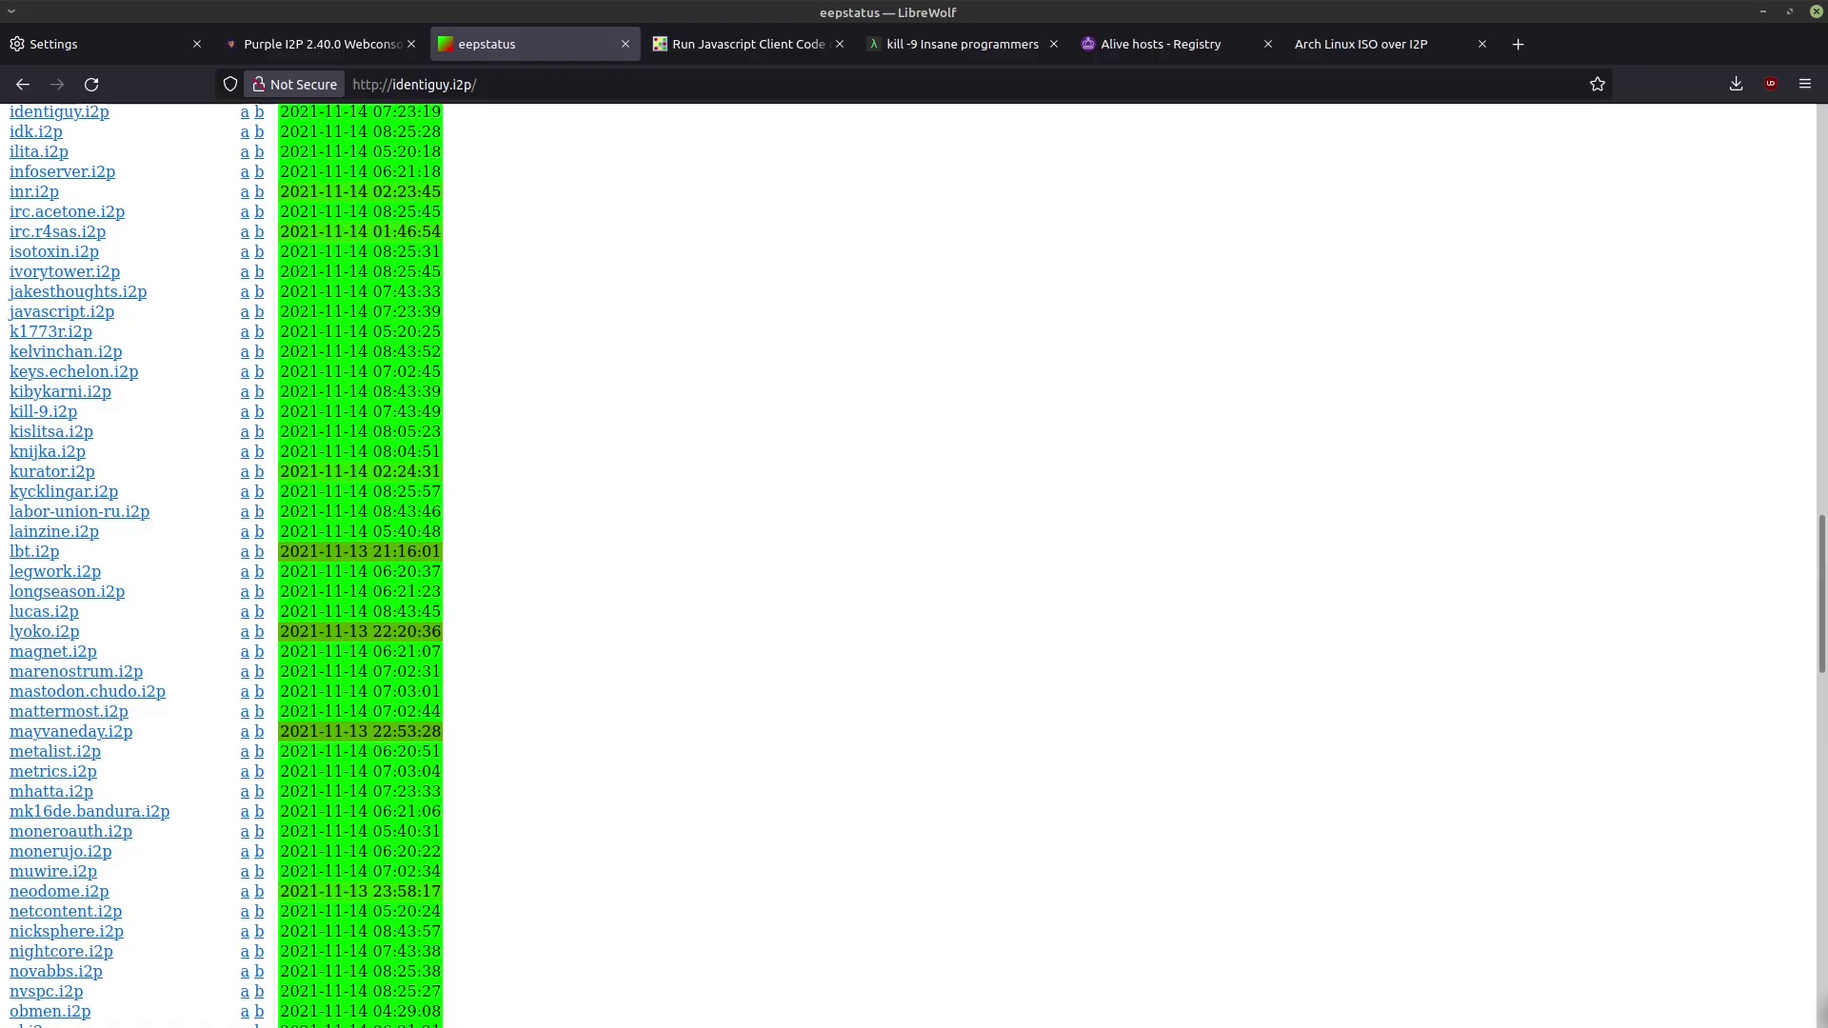
Check the forwarded port in the ssh tunnel command in the terminal's second tab.
key("alt+Tab")
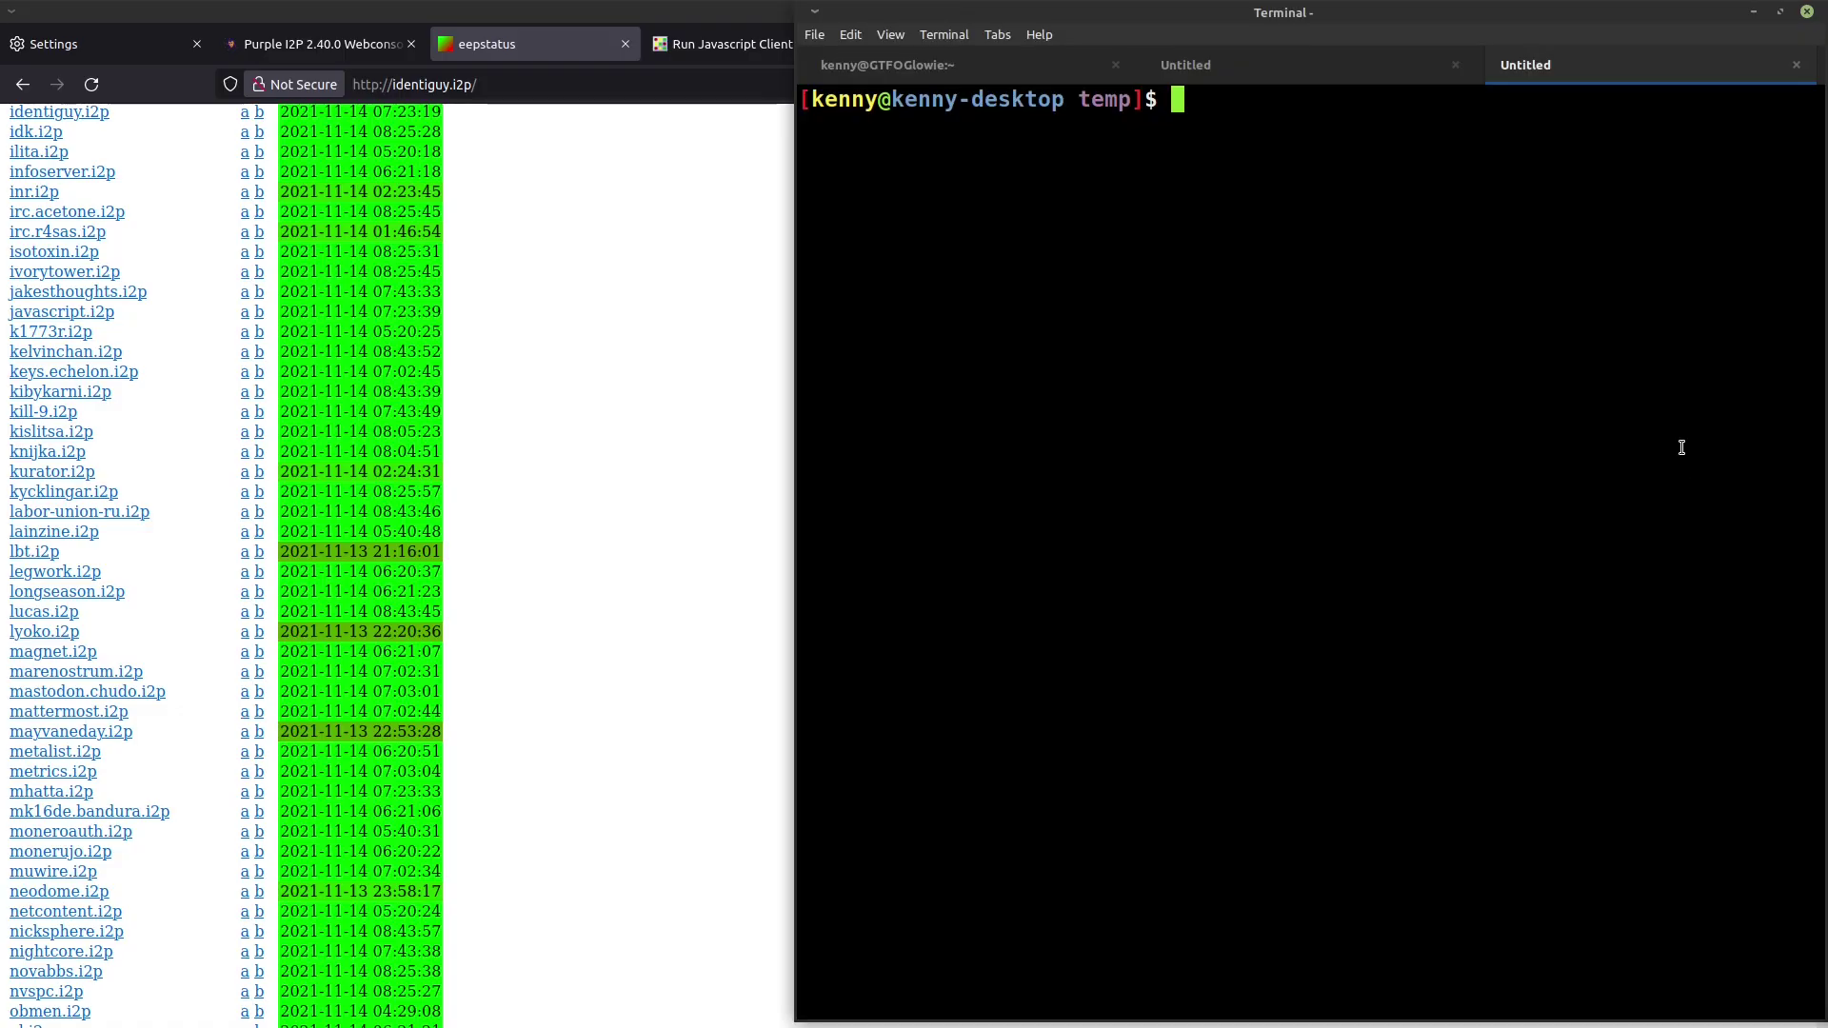
left_click(1278, 76)
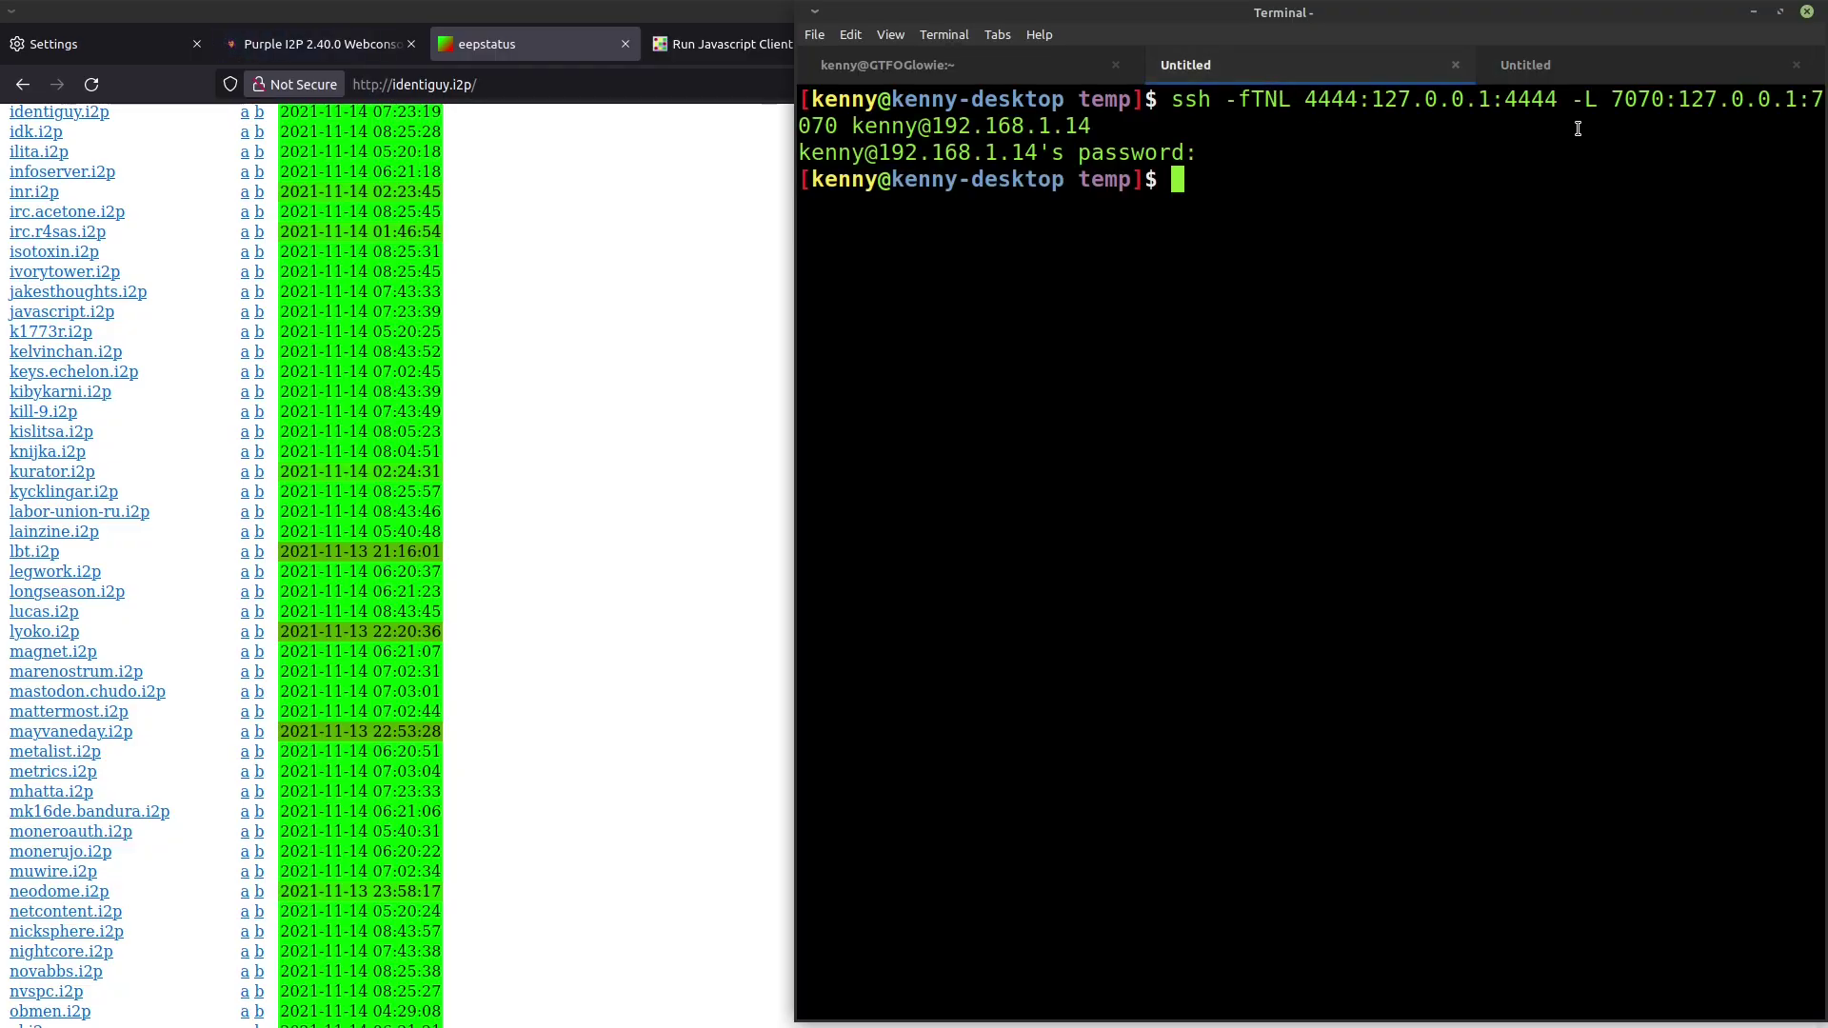
mouse_move(1618, 101)
left_mouse_down()
mouse_move(1760, 101)
mouse_move(1641, 101)
left_mouse_up()
left_click(1587, 67)
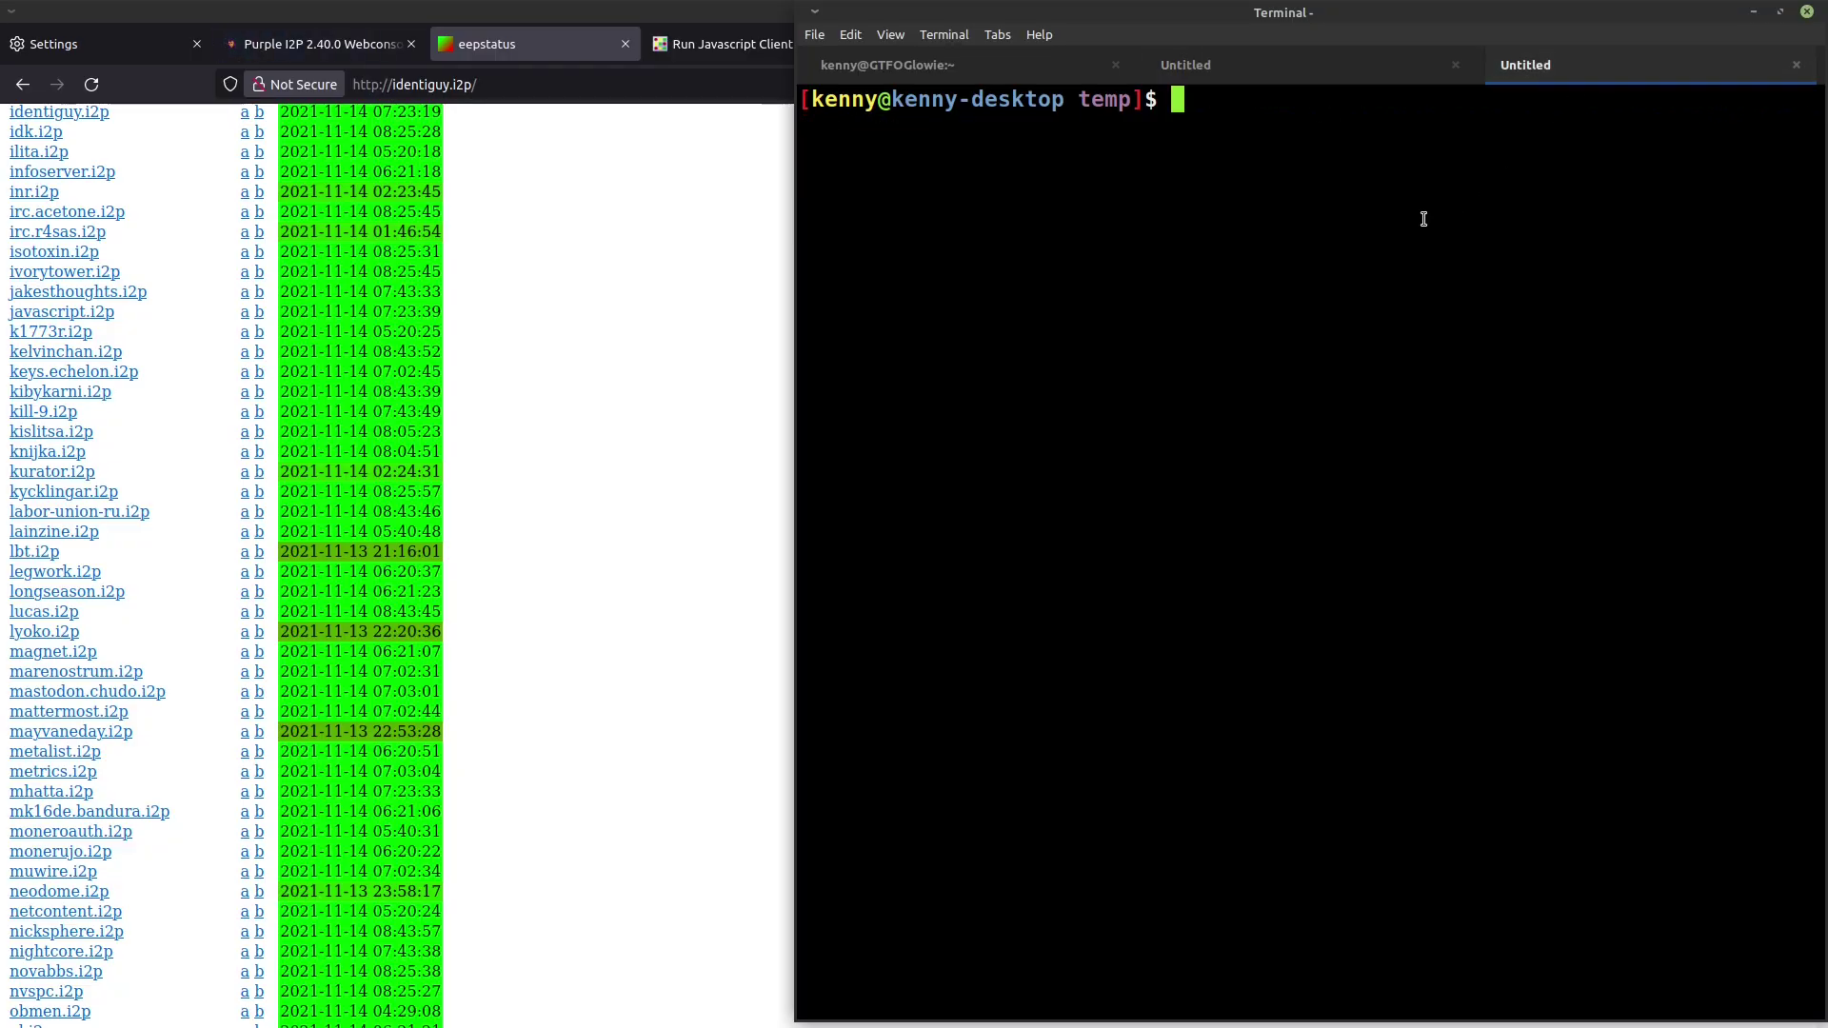
Log into the remote OpenBSD server with ssh and the pasted user@host.
type("ssh")
key("ctrl+shift+v")
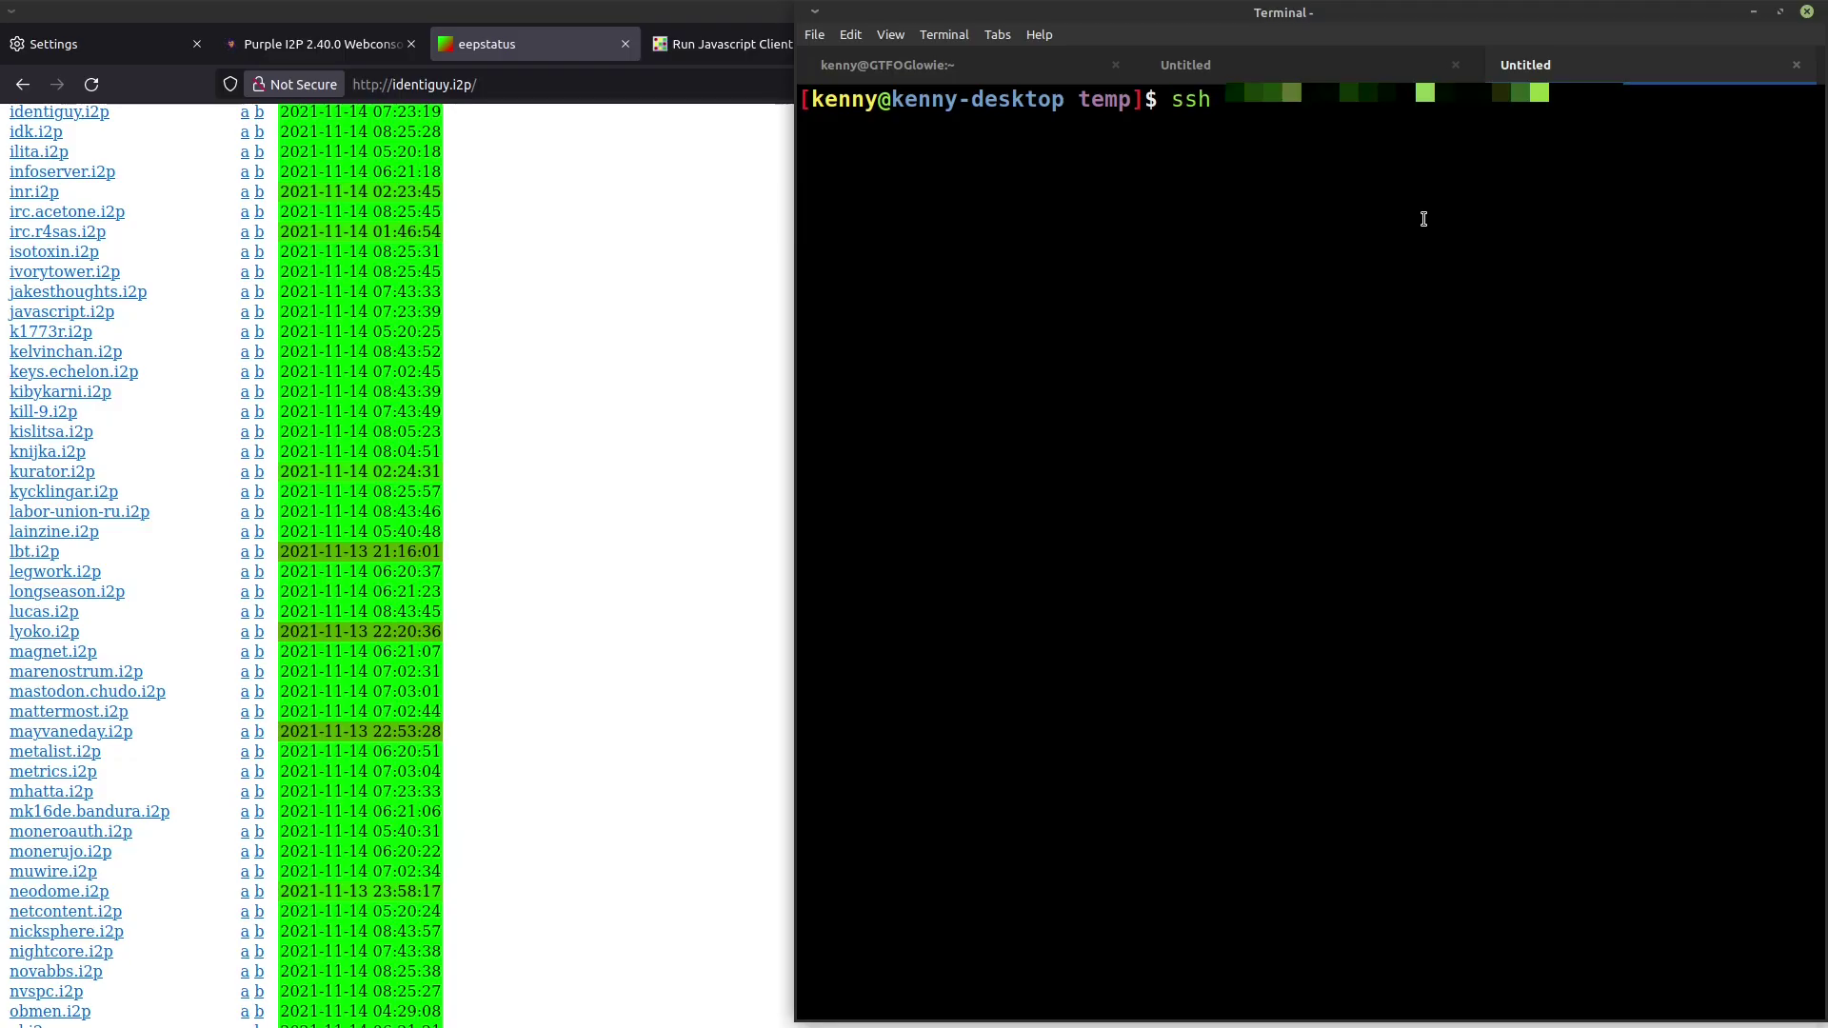
key("ctrl+shift+v")
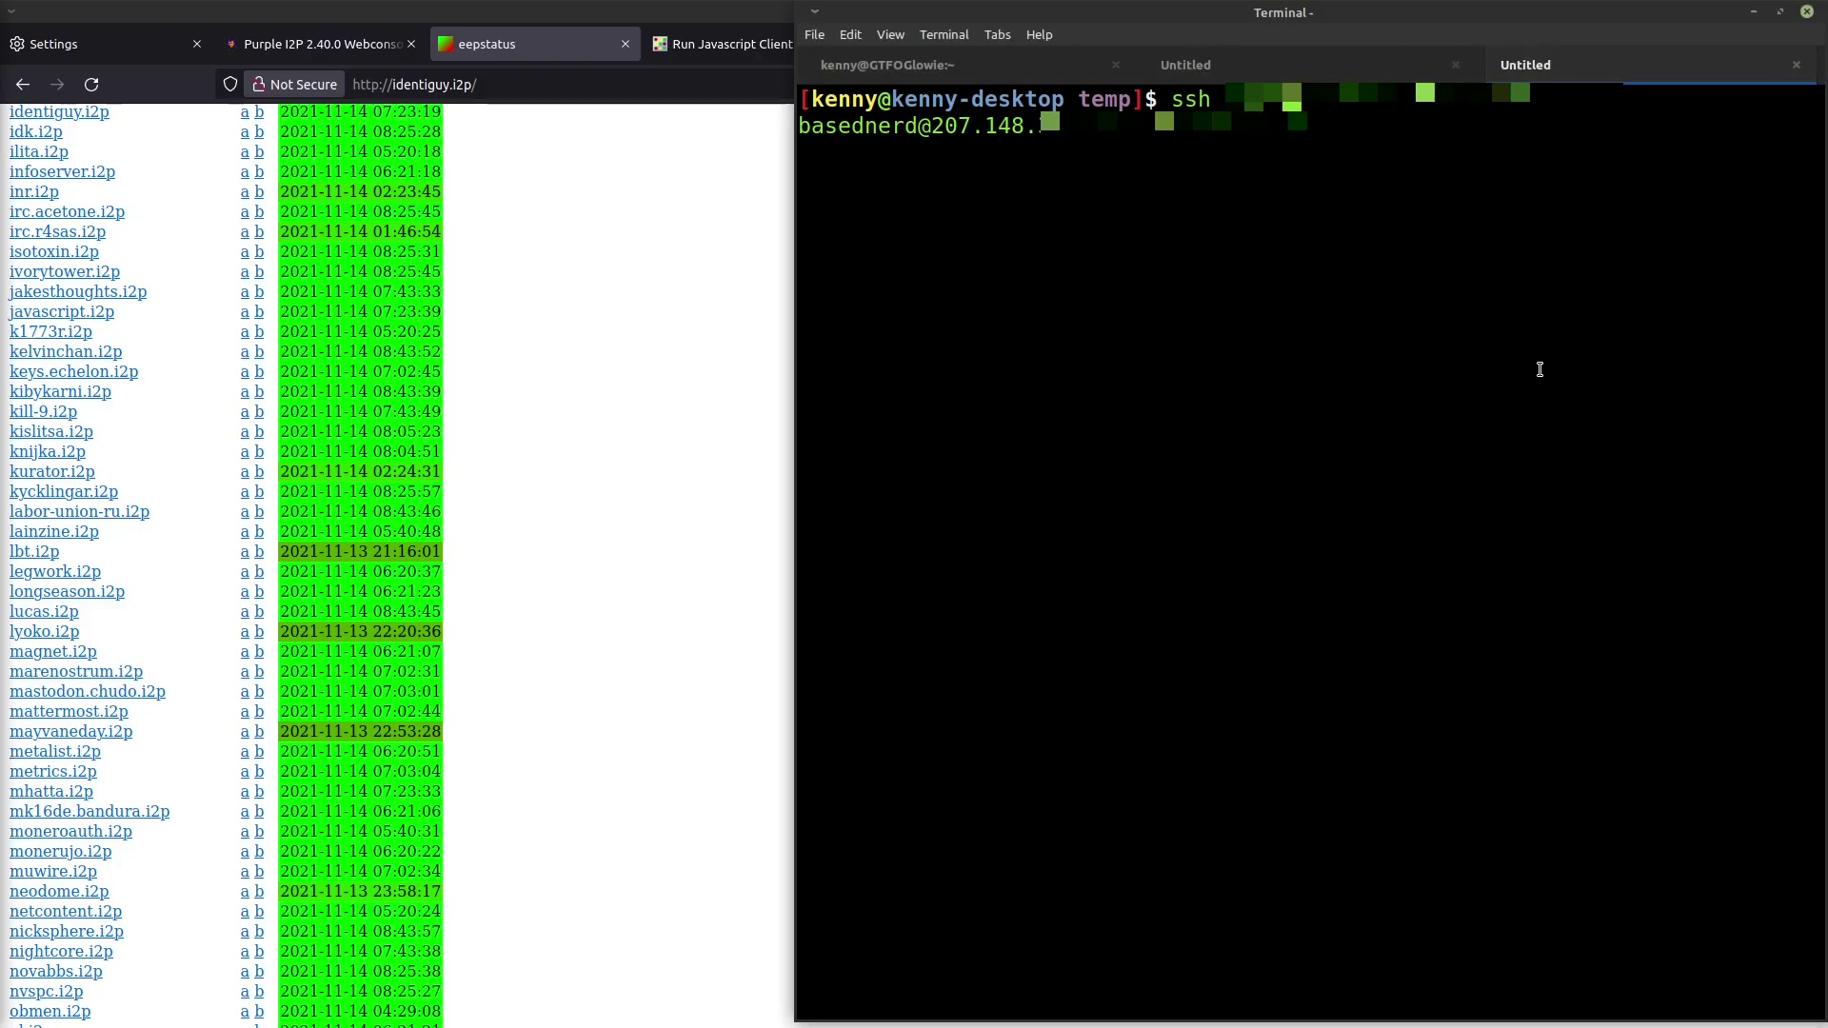
key("Return")
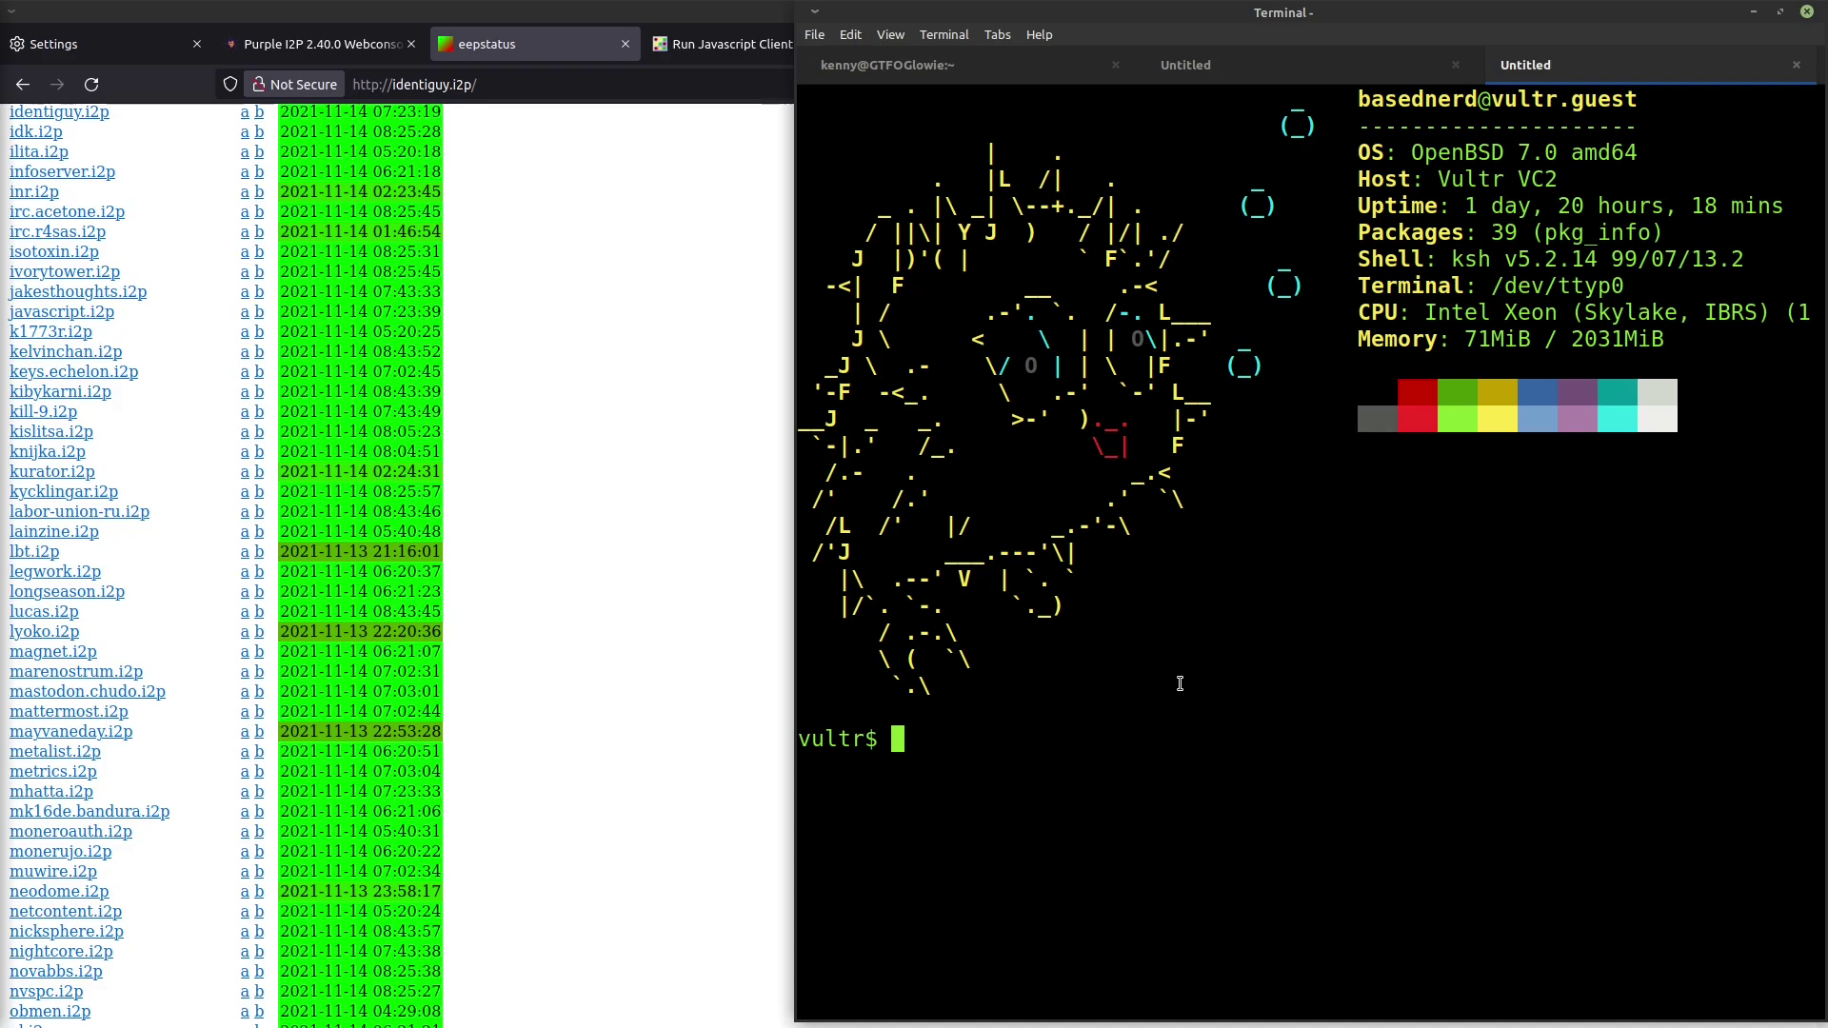
Run ps aux | grep i2p on the remote server to list i2p processes.
type("htop")
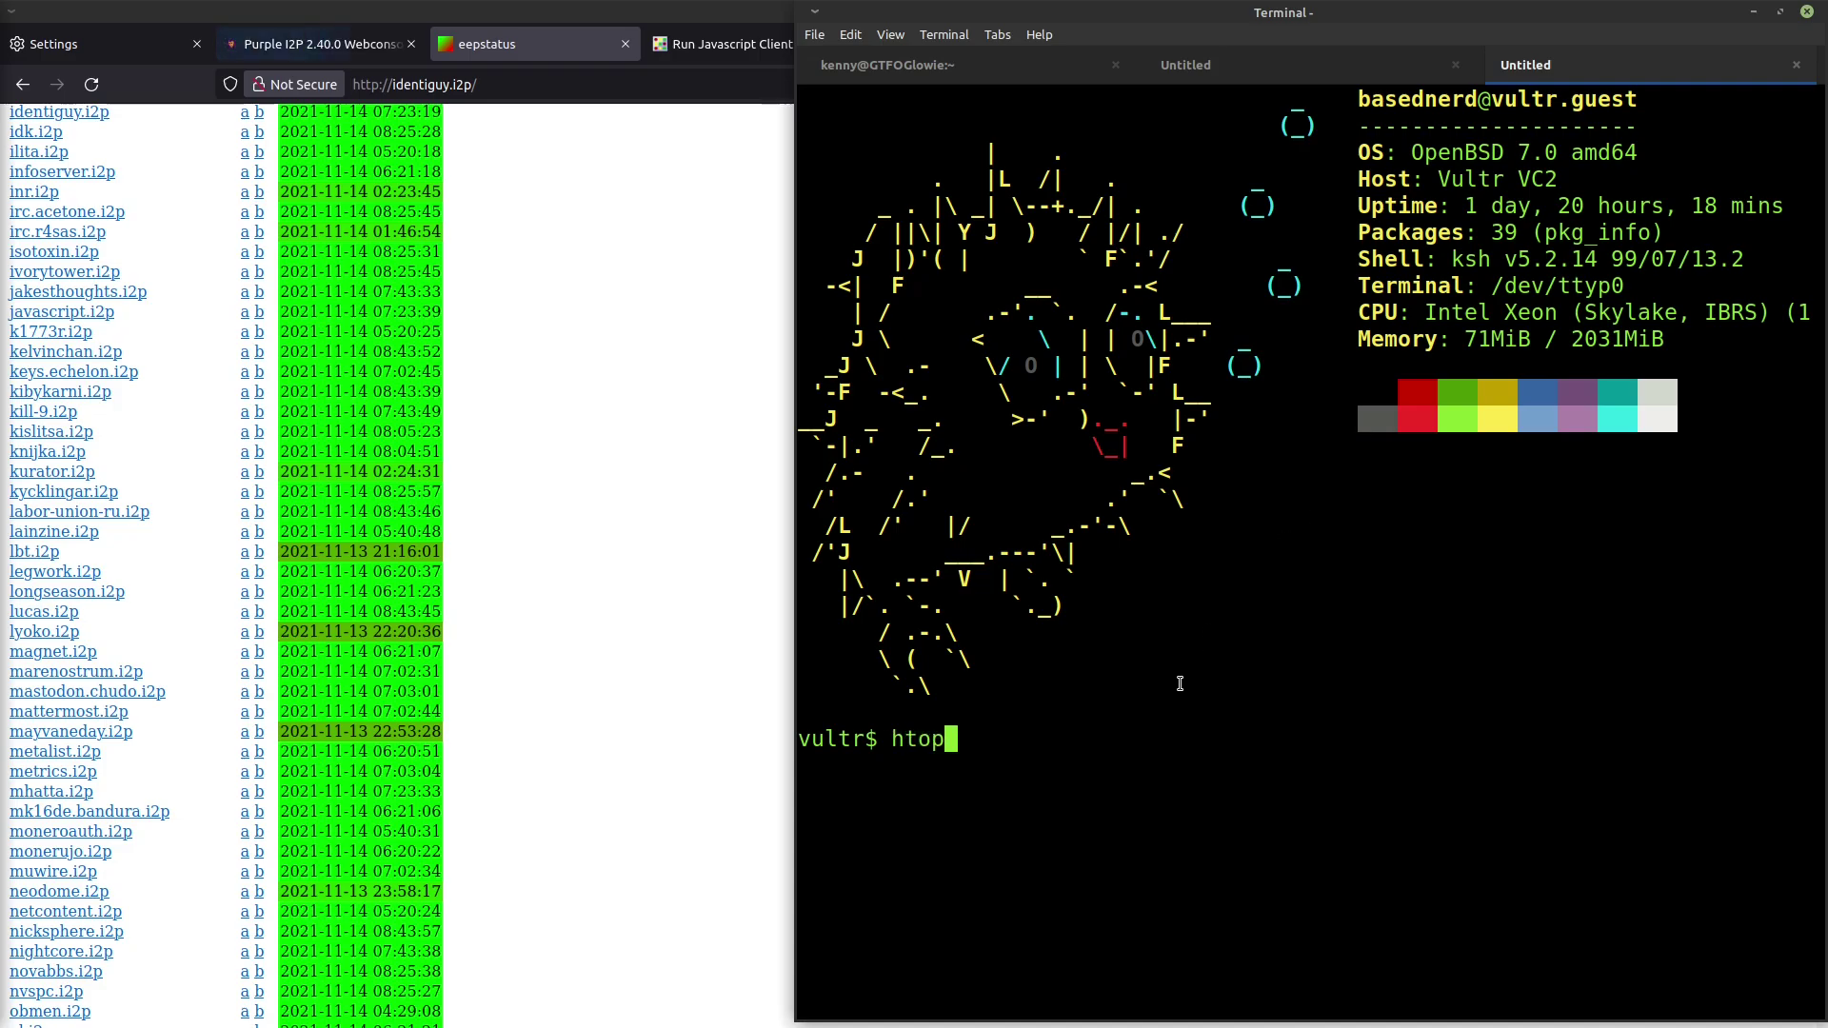
key("BackSpace")
key("BackSpace")
key("BackSpace")
type("ps aux | grep i2p")
key("Return")
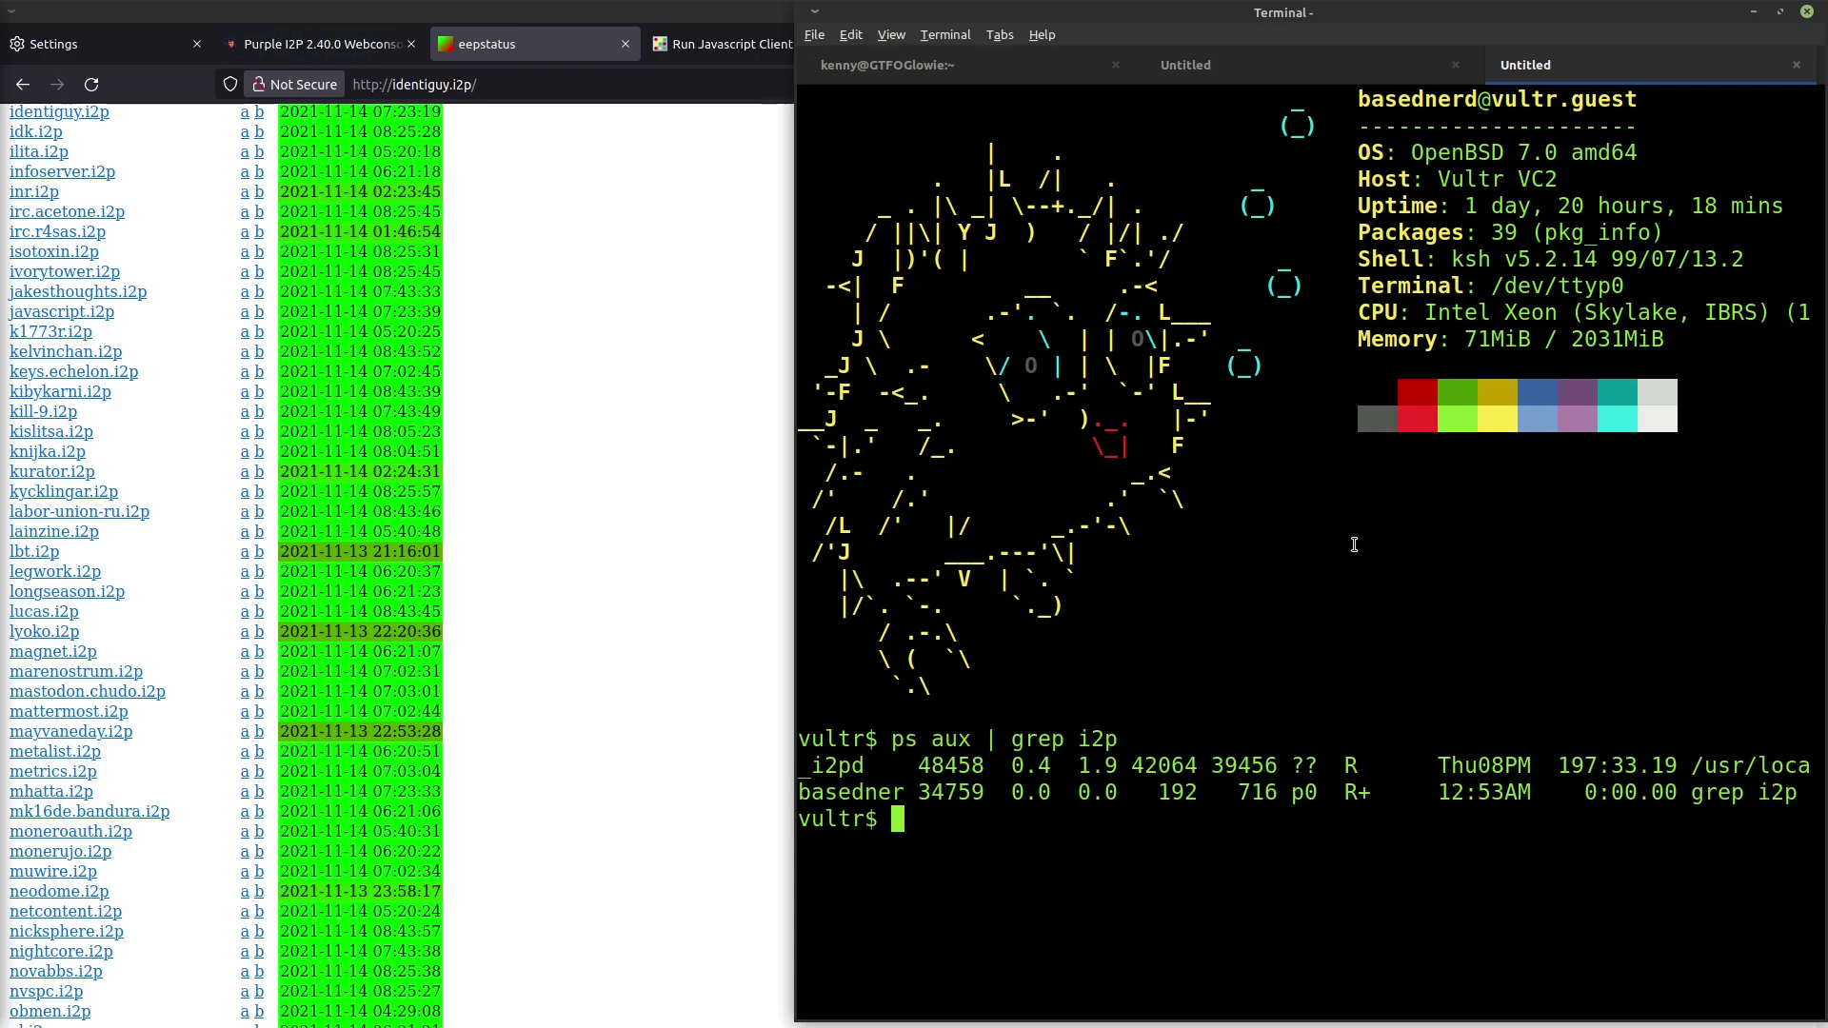
Highlight the running _i2pd process name and its /dev/ttyp0 device in the output.
double_click(846, 776)
left_click(844, 775)
double_click(1535, 286)
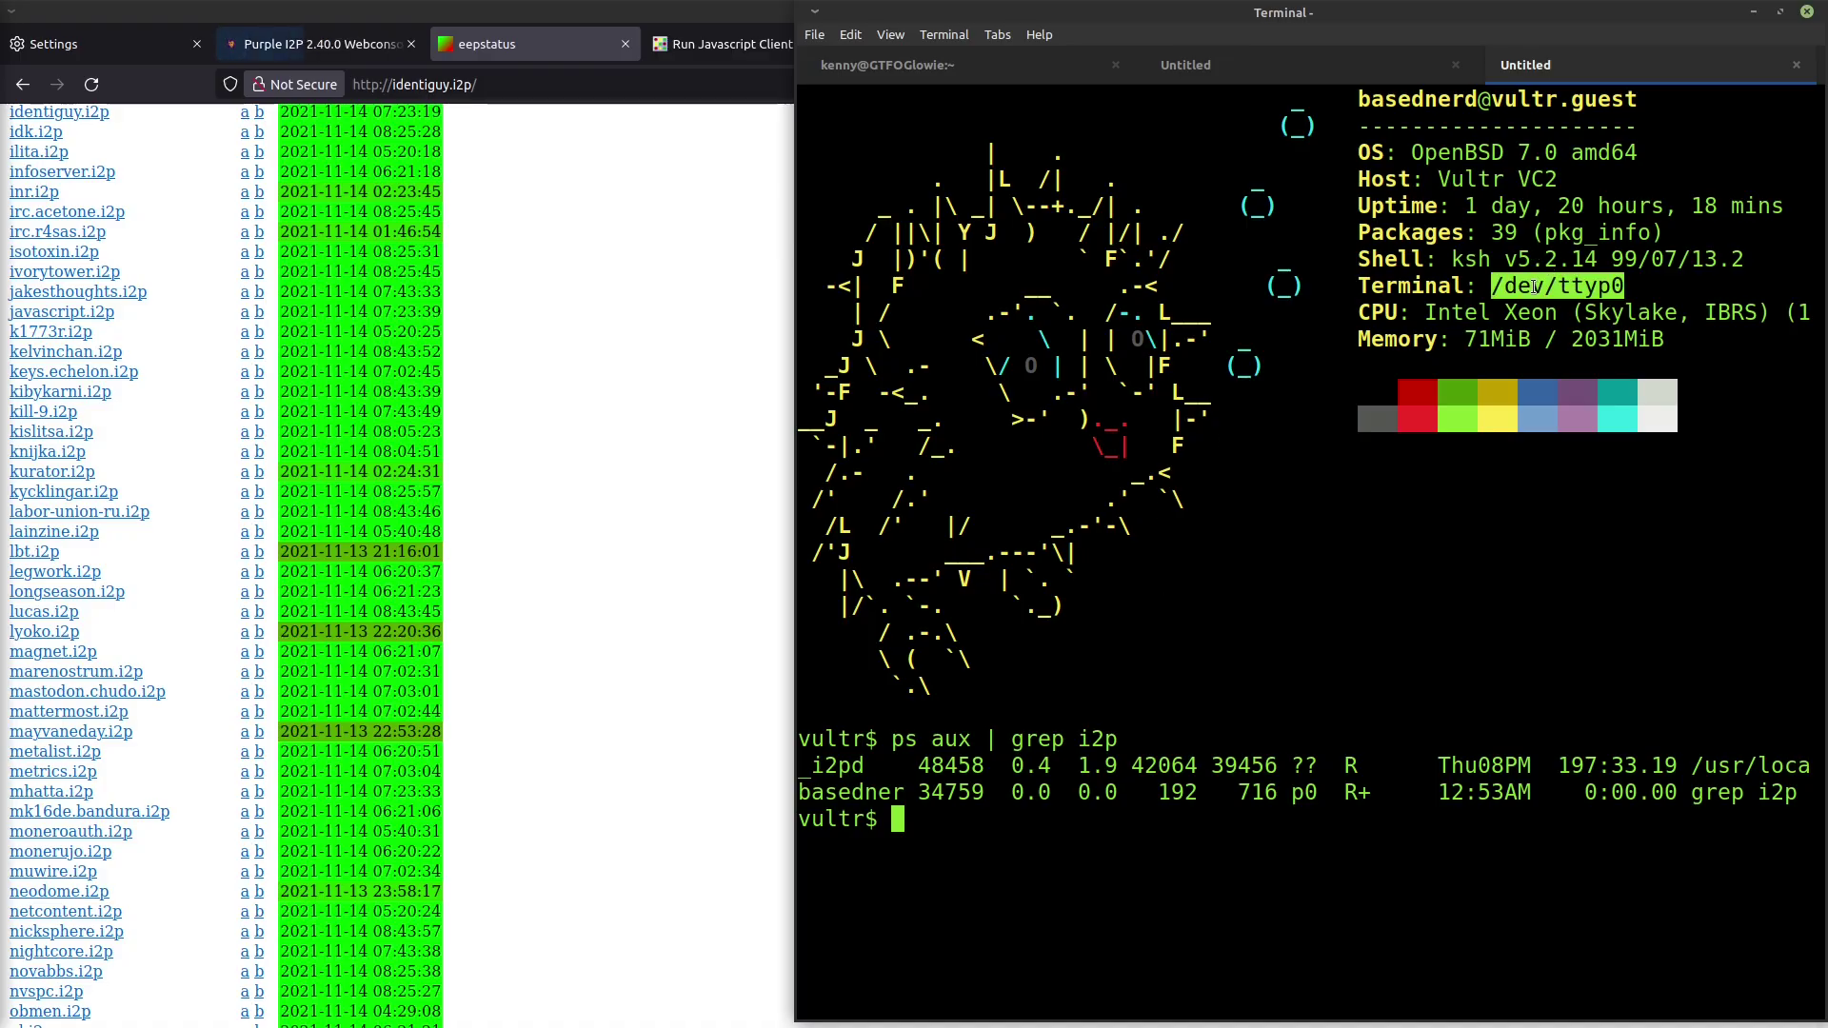
left_click(1473, 344)
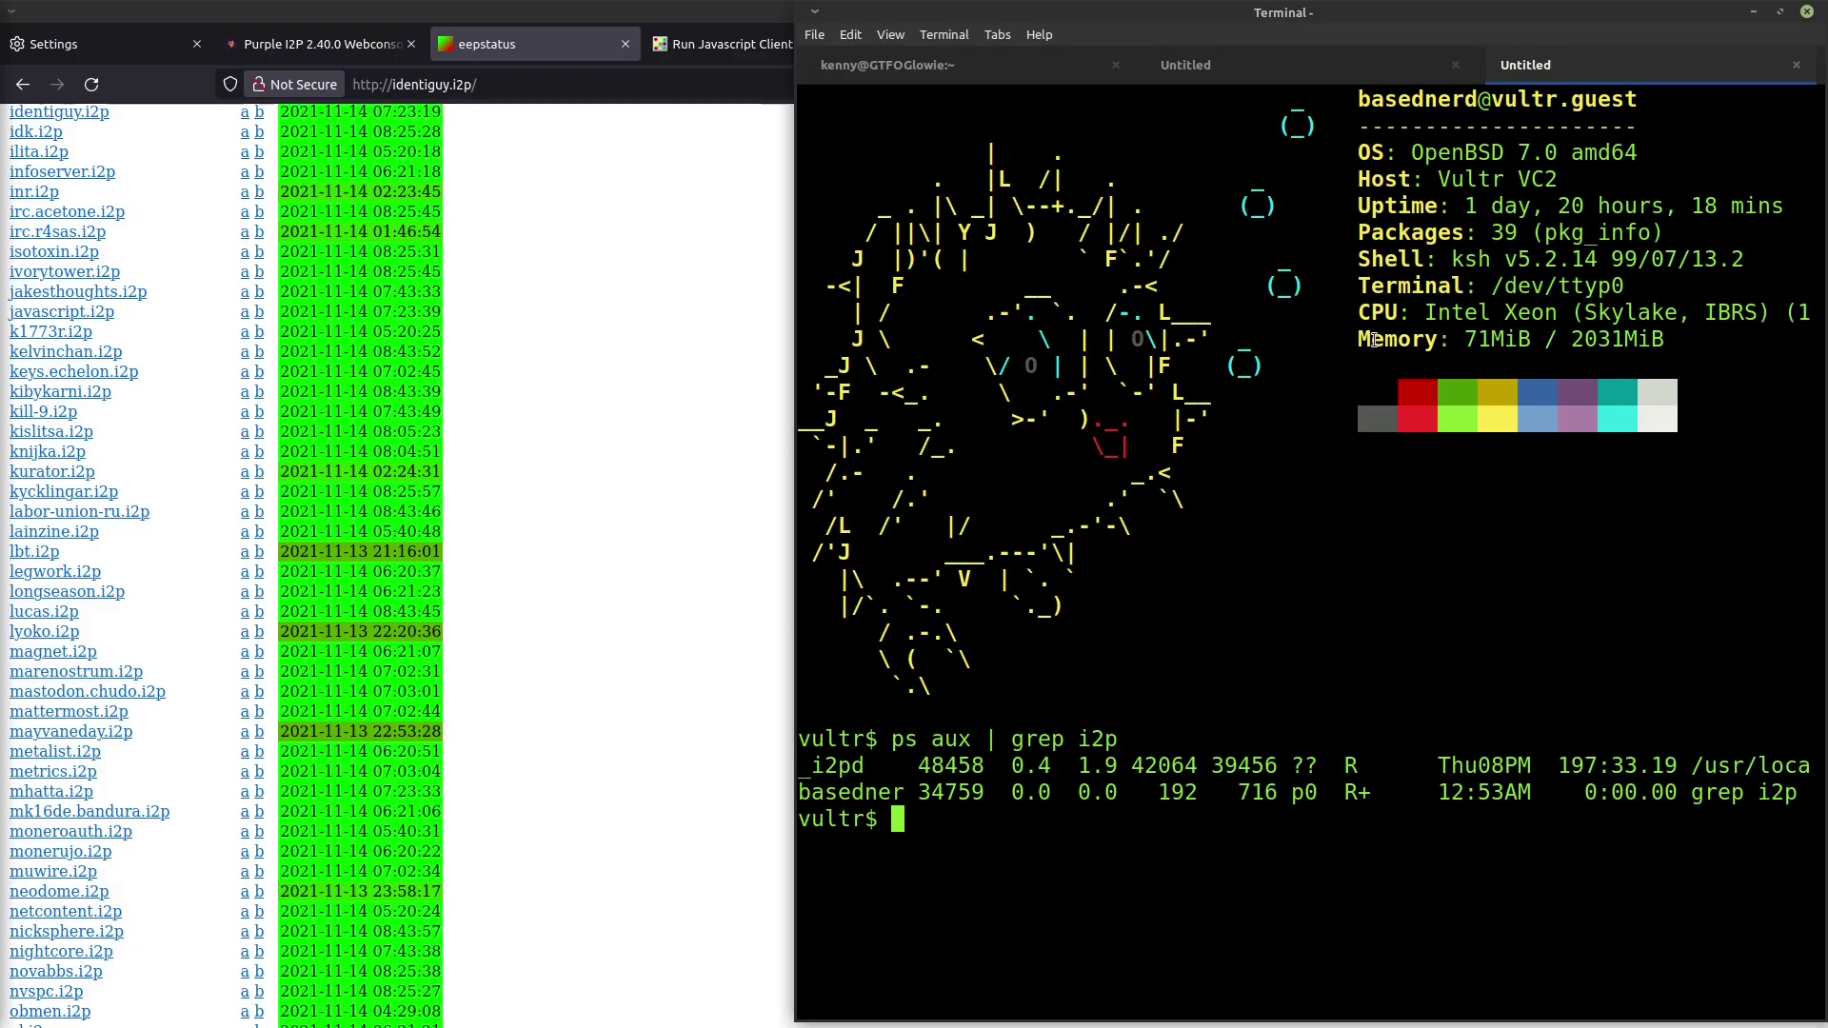
type("lynx ")
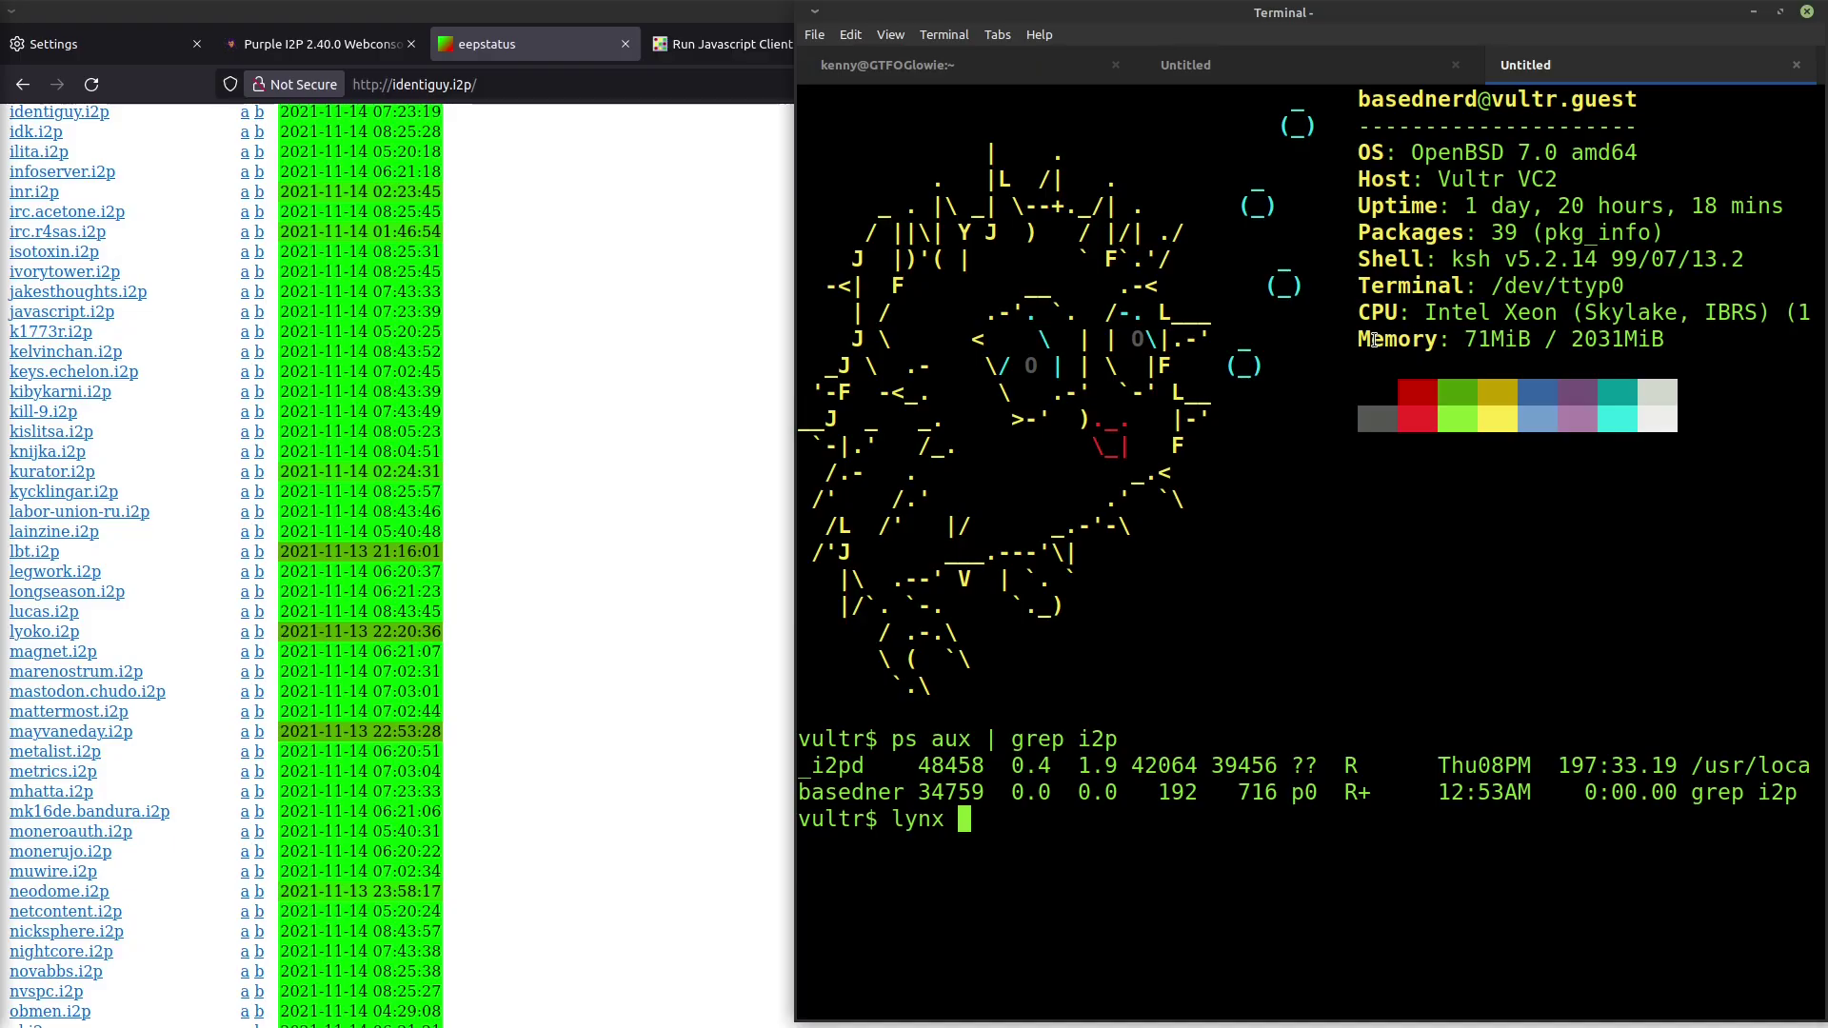
type("127.0")
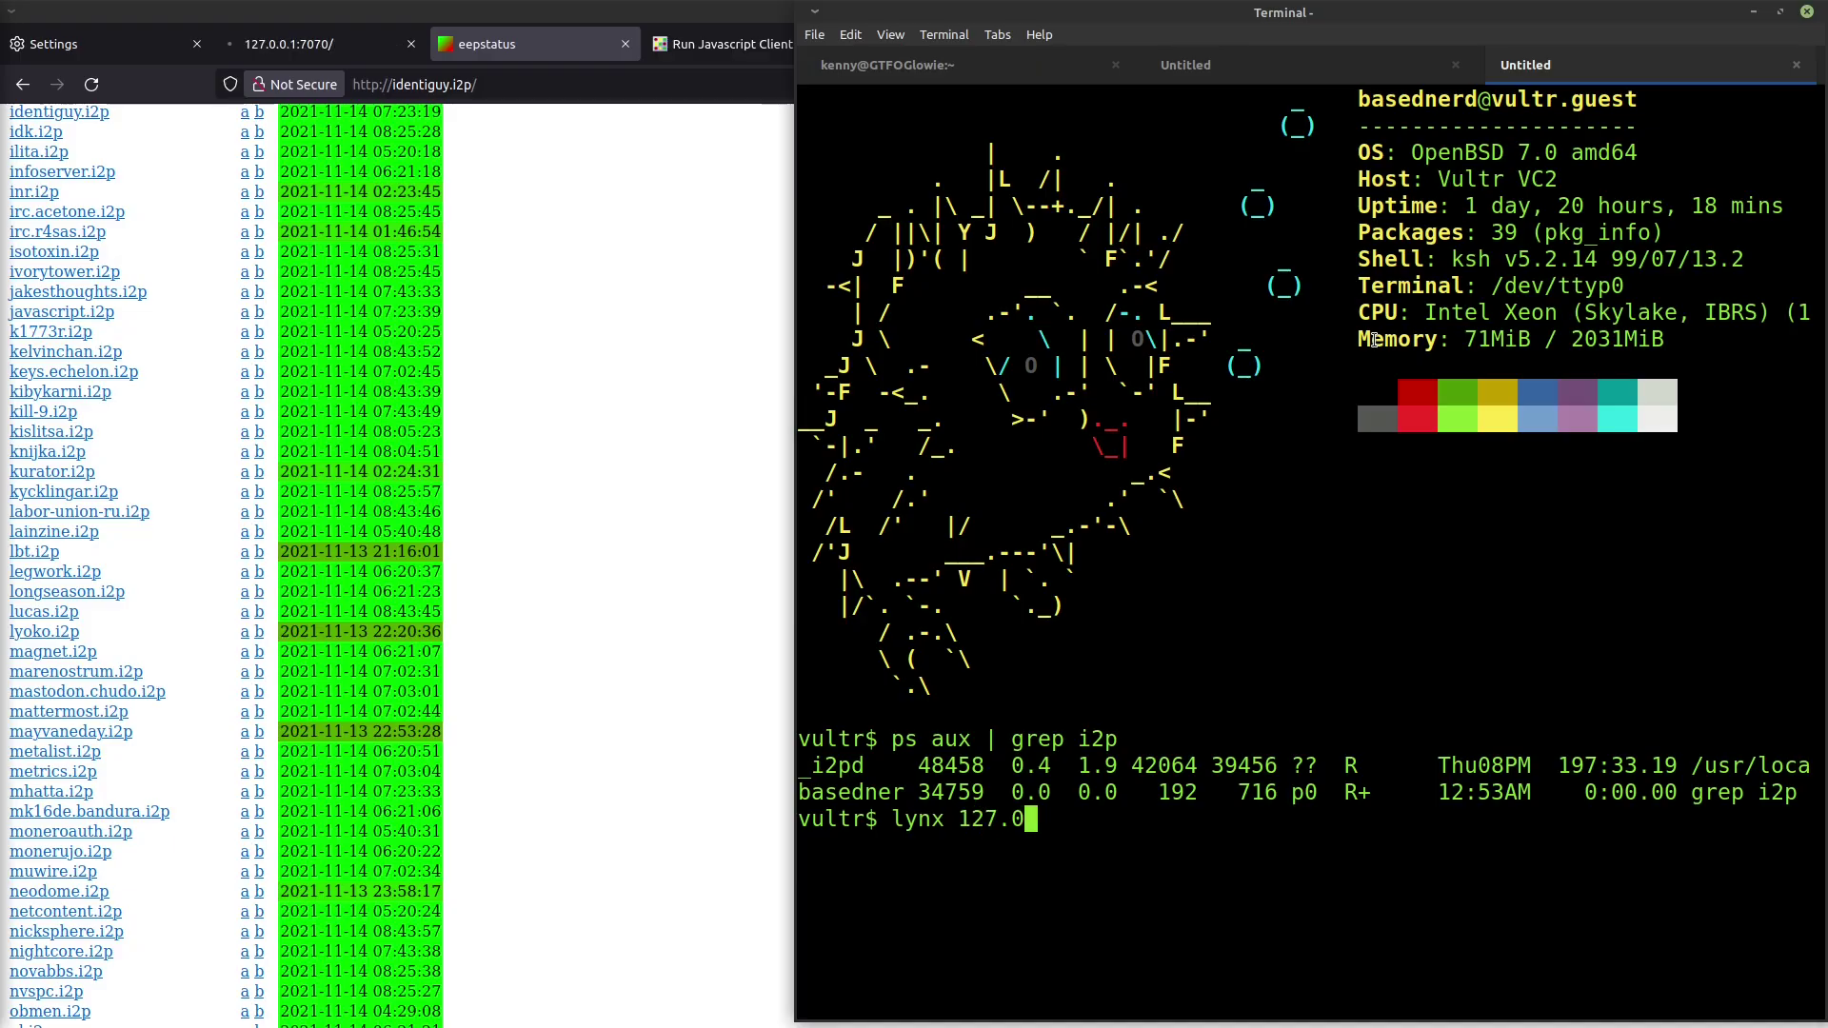
type(".0.")
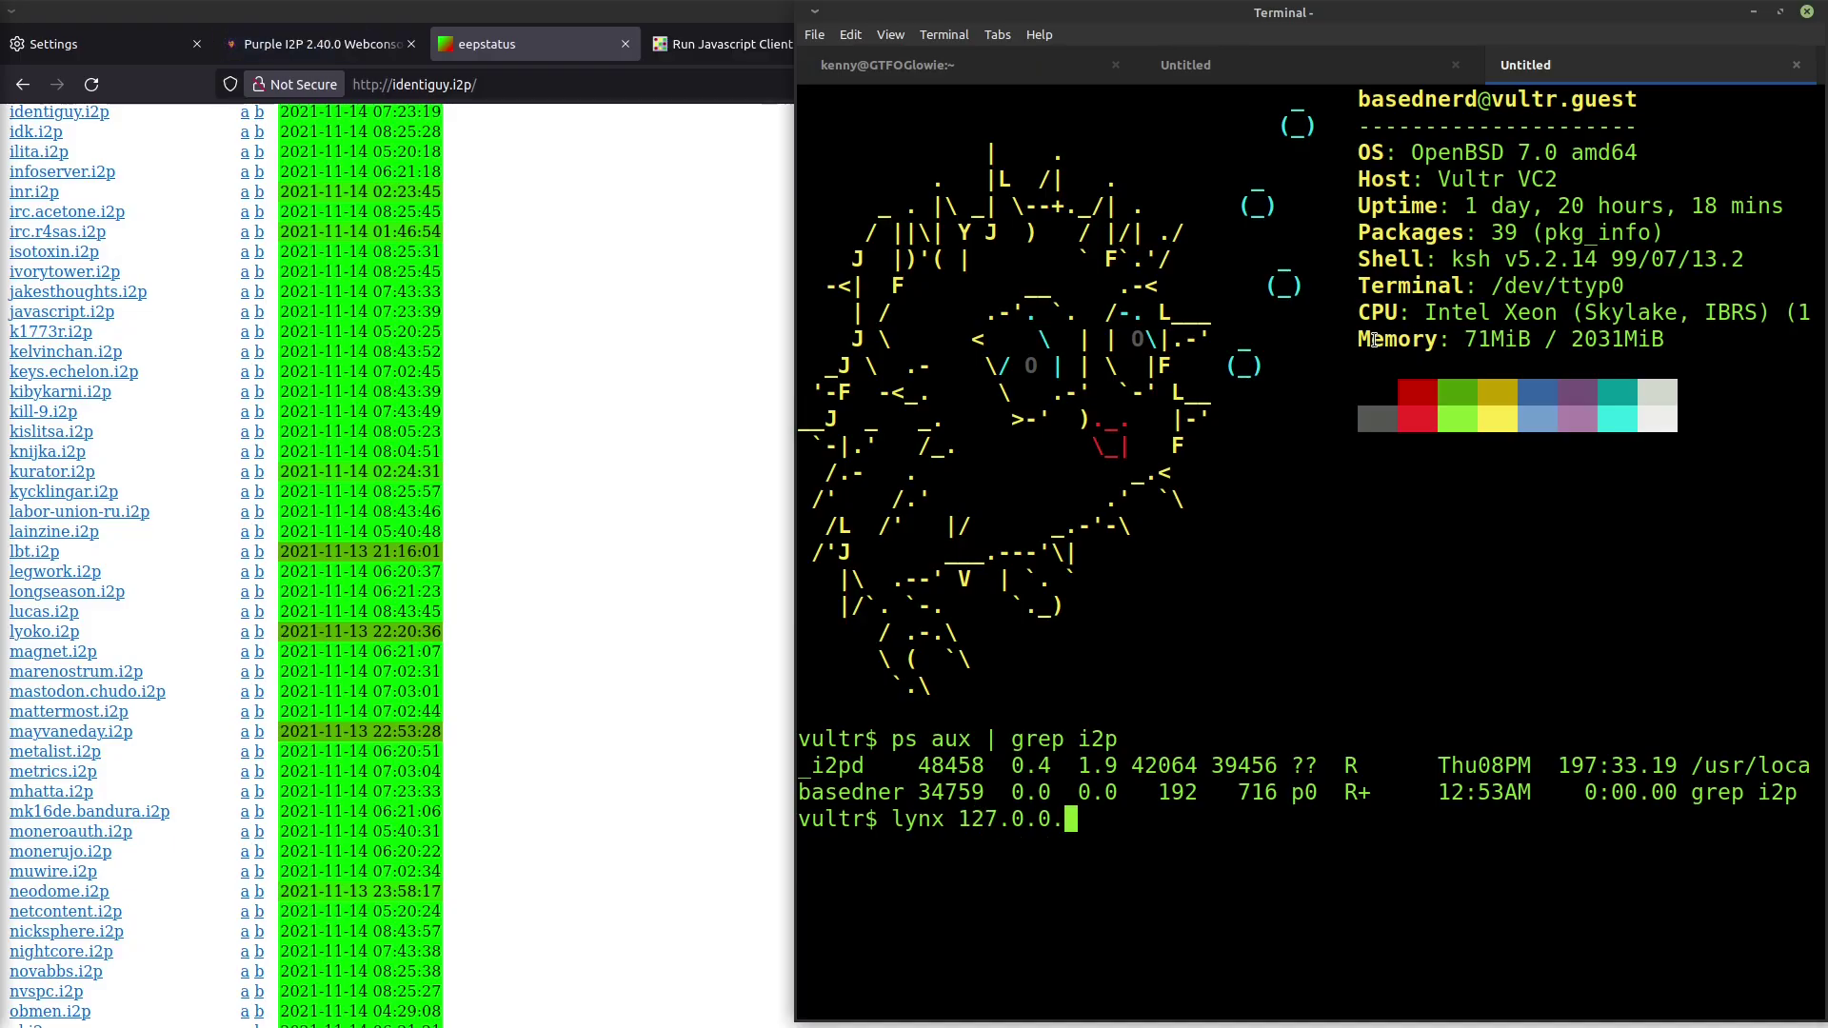
type("1:7070")
key("Return")
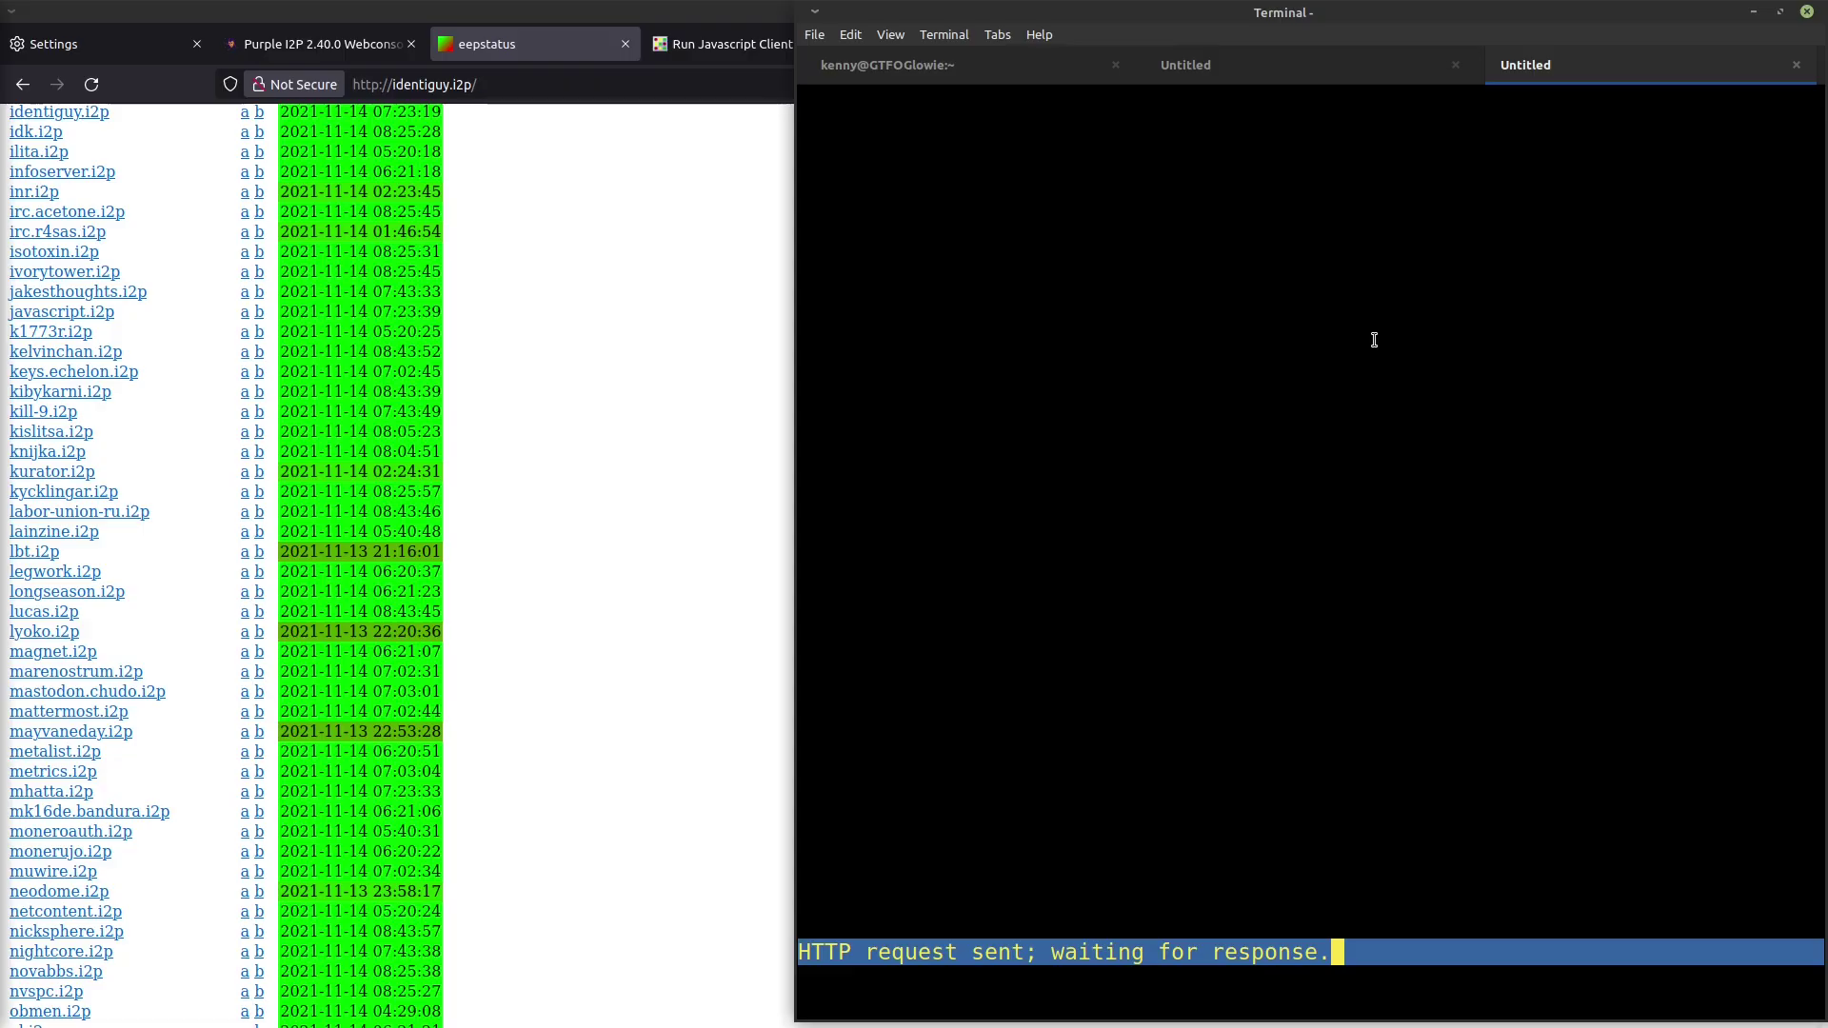
key("ctrl+c")
type("http")
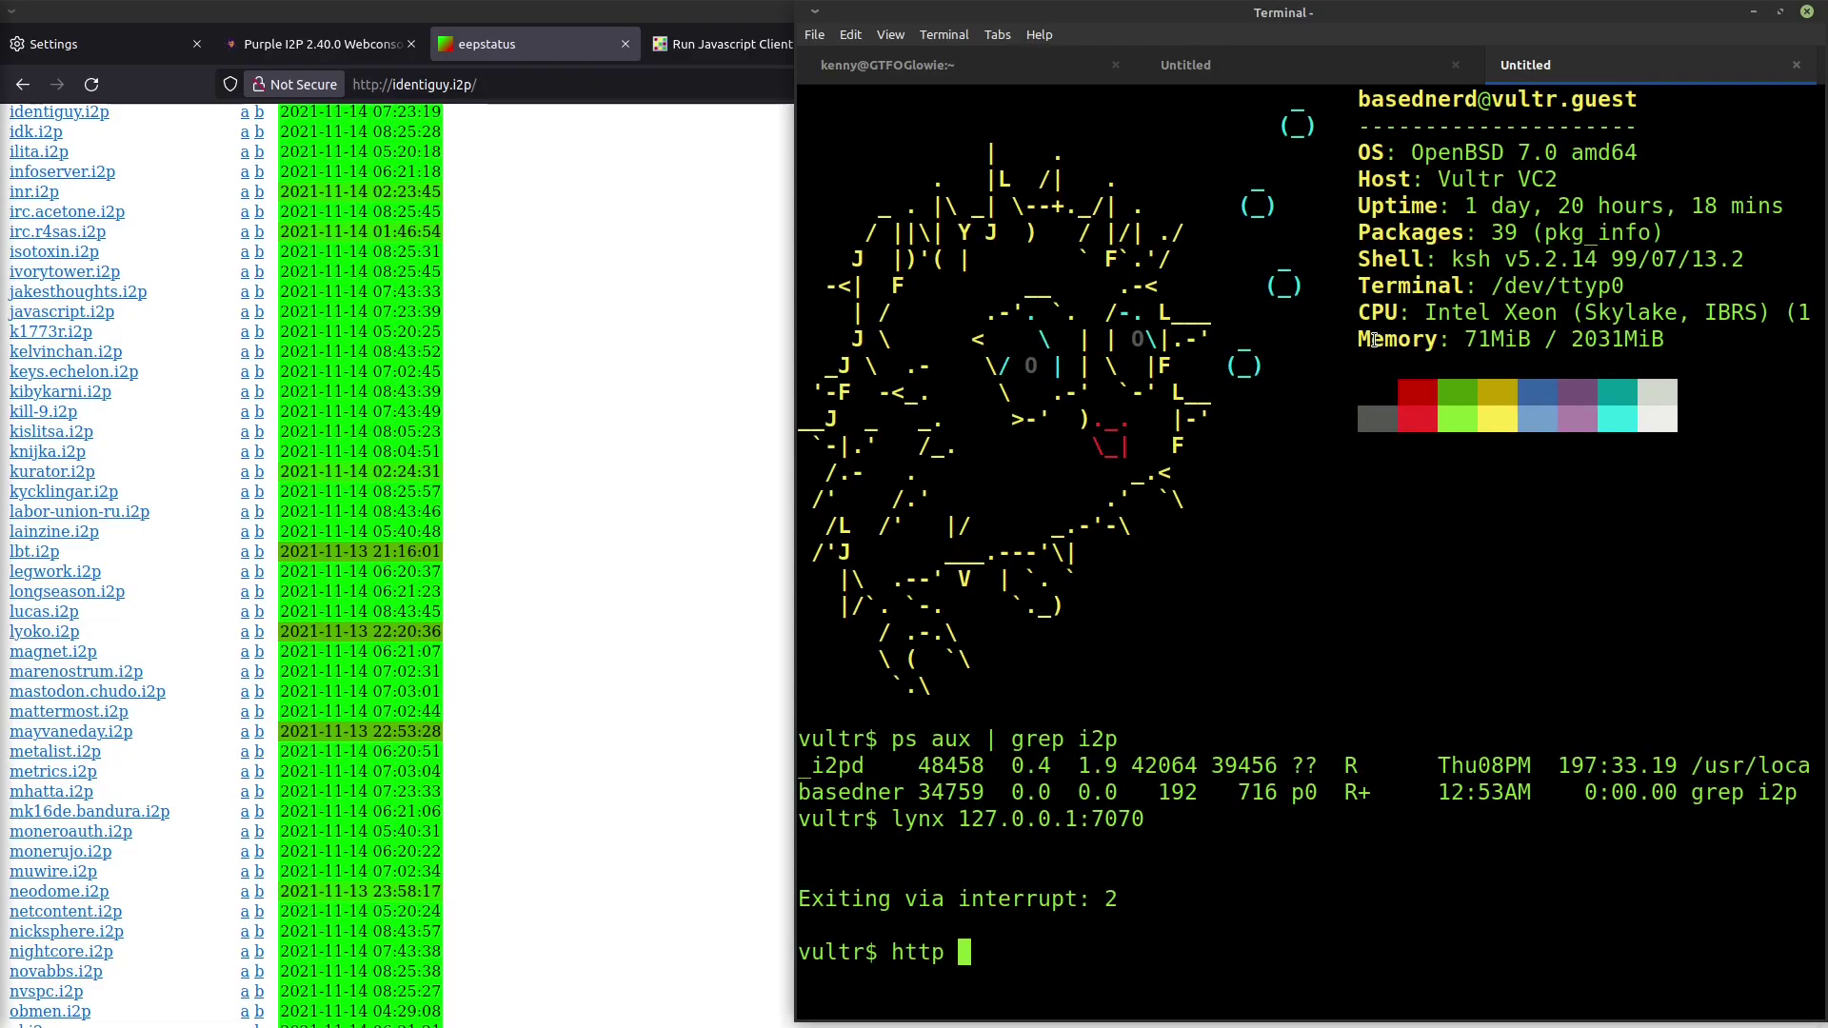
key("BackSpace")
key("BackSpace")
key("BackSpace")
key("BackSpace")
key("BackSpace")
type("lynx http://1")
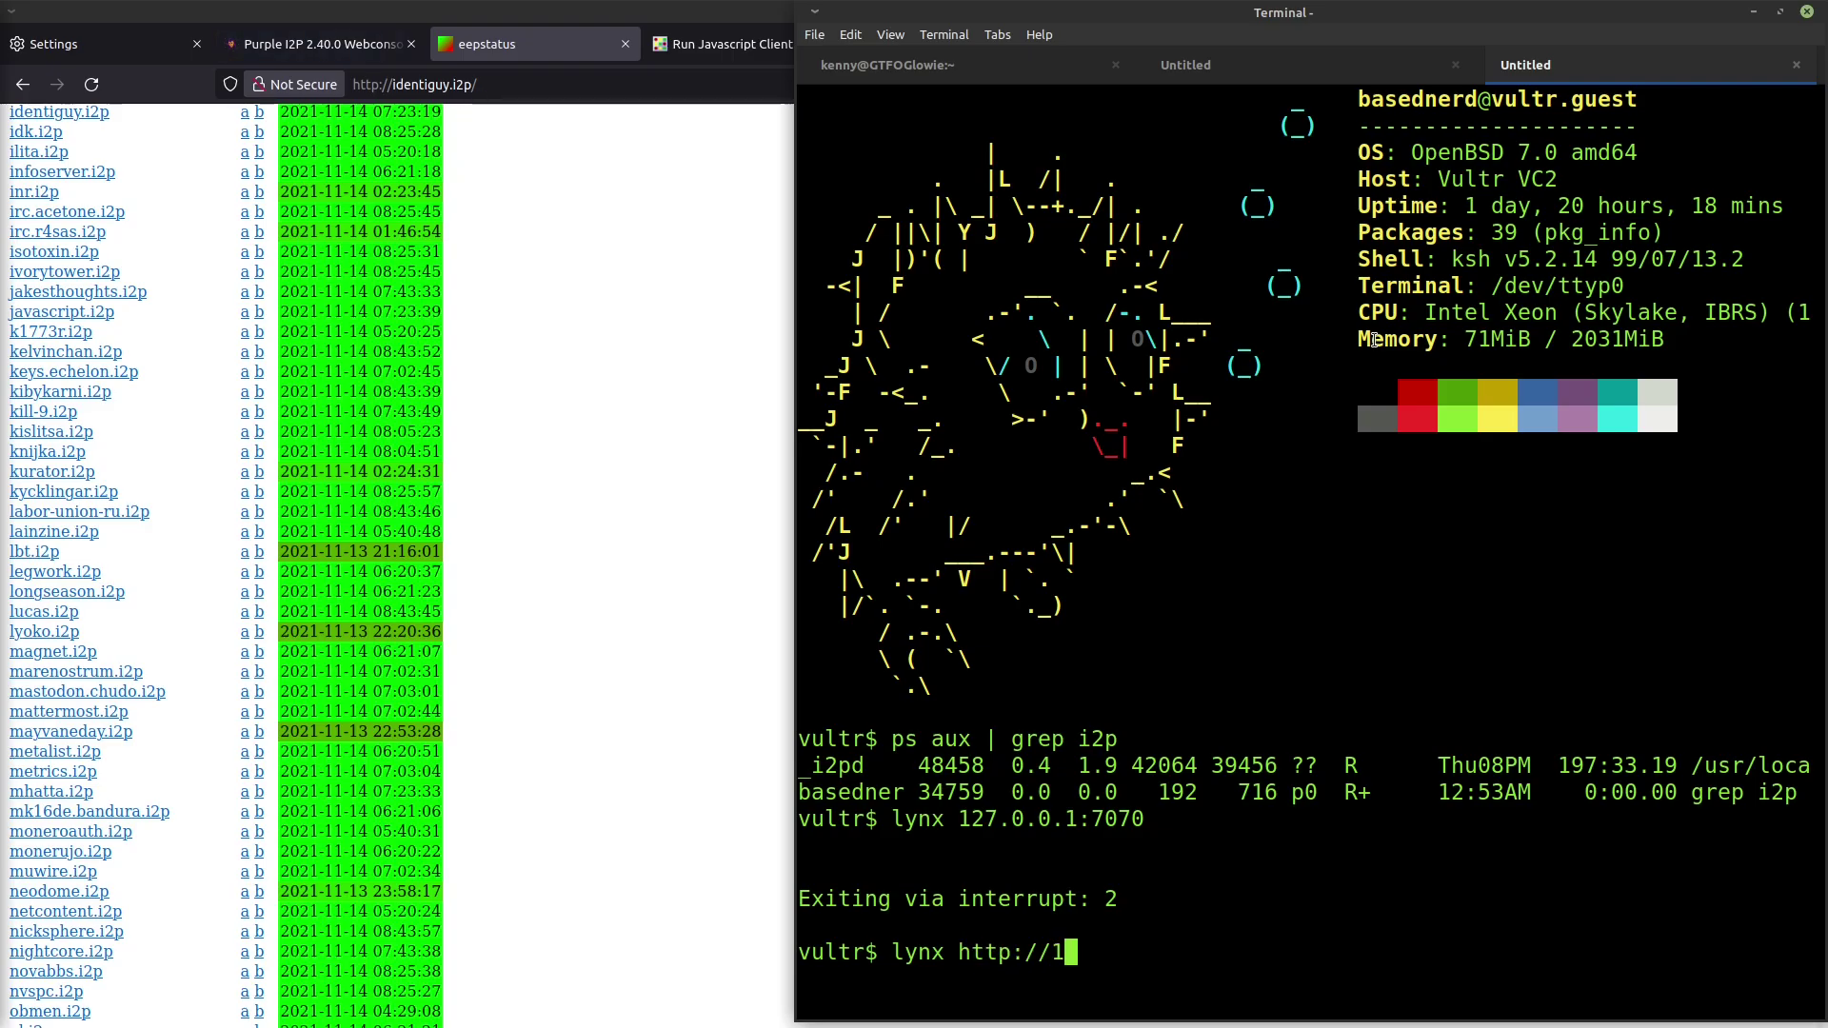
type("27.0.0.1:")
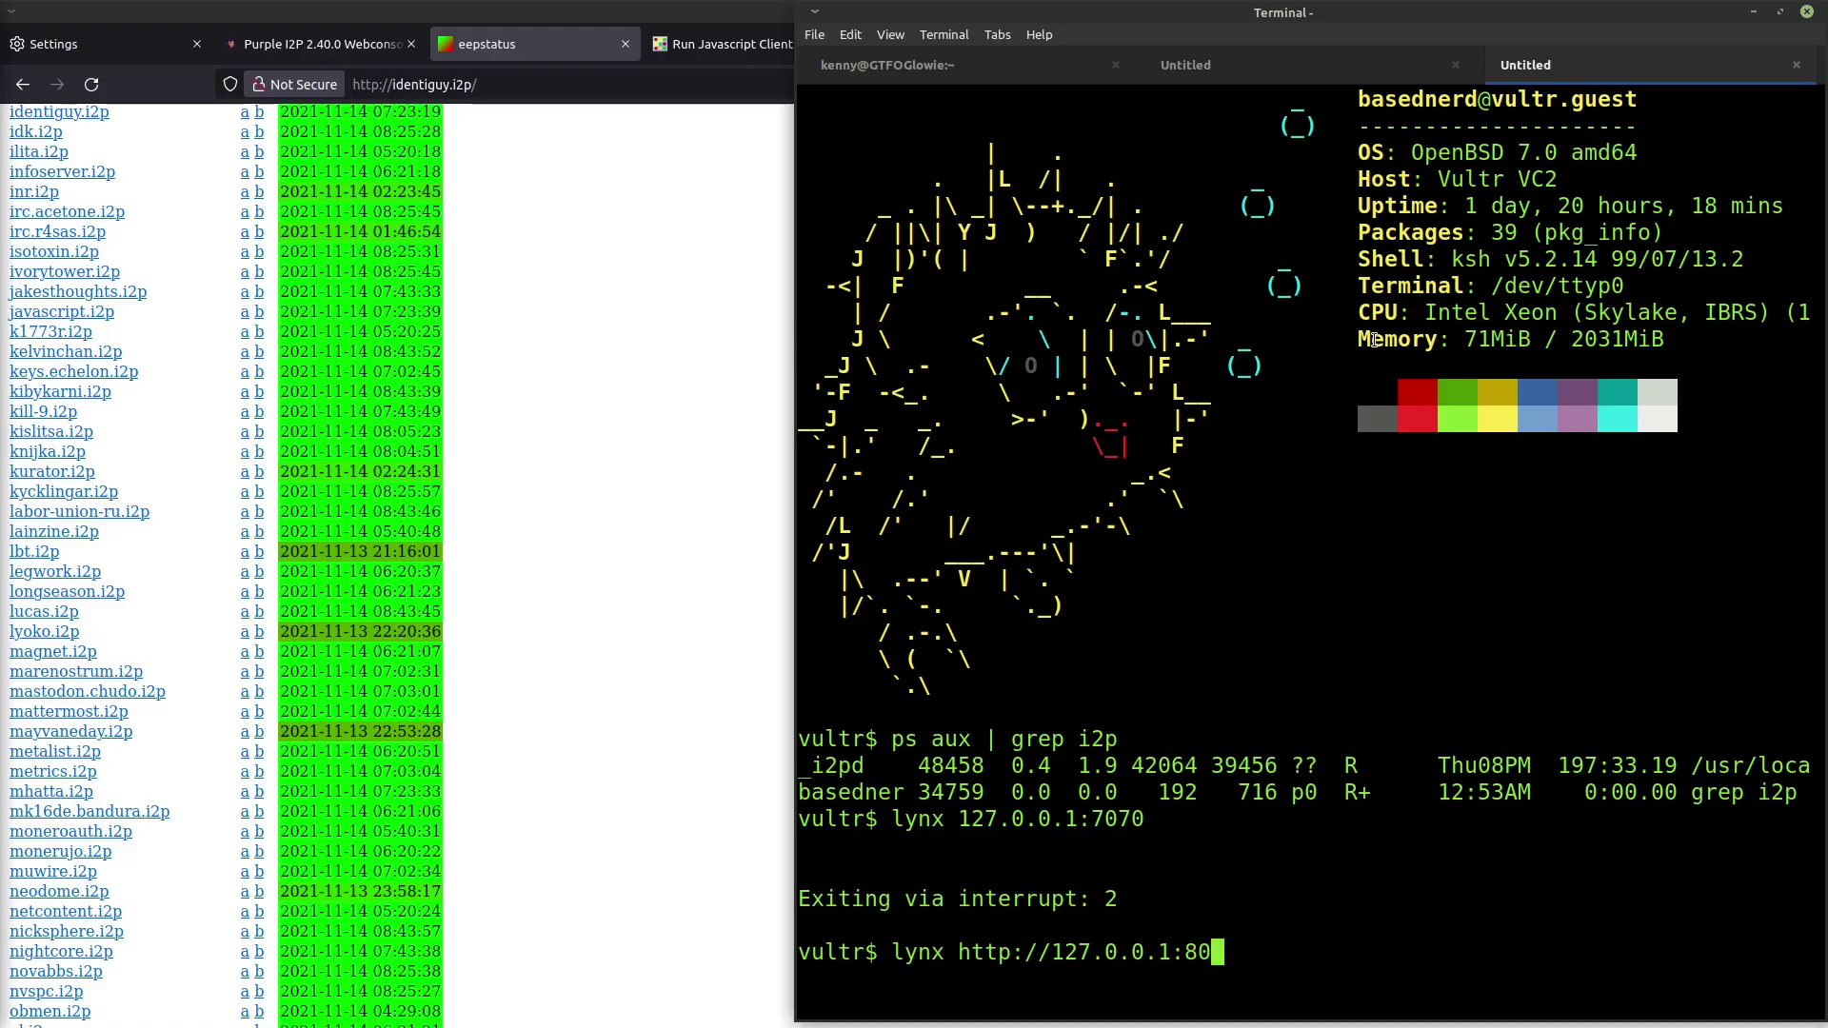
type("7070")
key("Return")
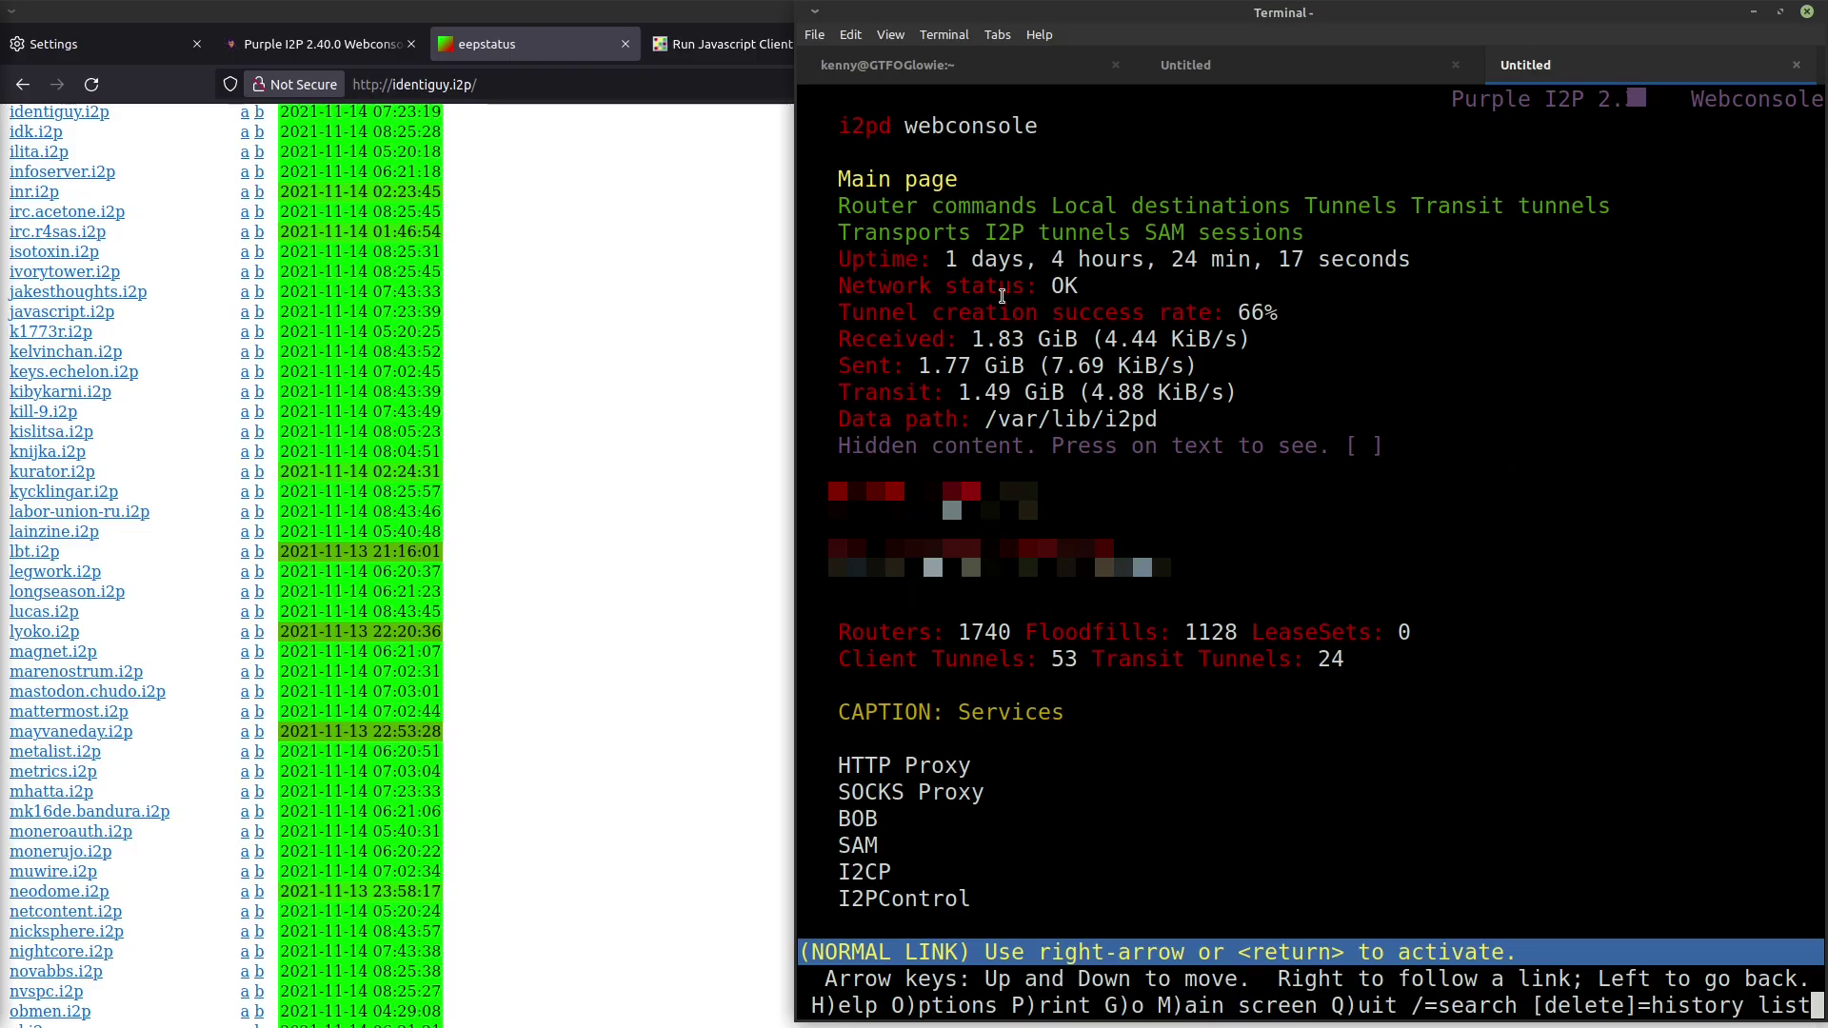
triple_click(1043, 269)
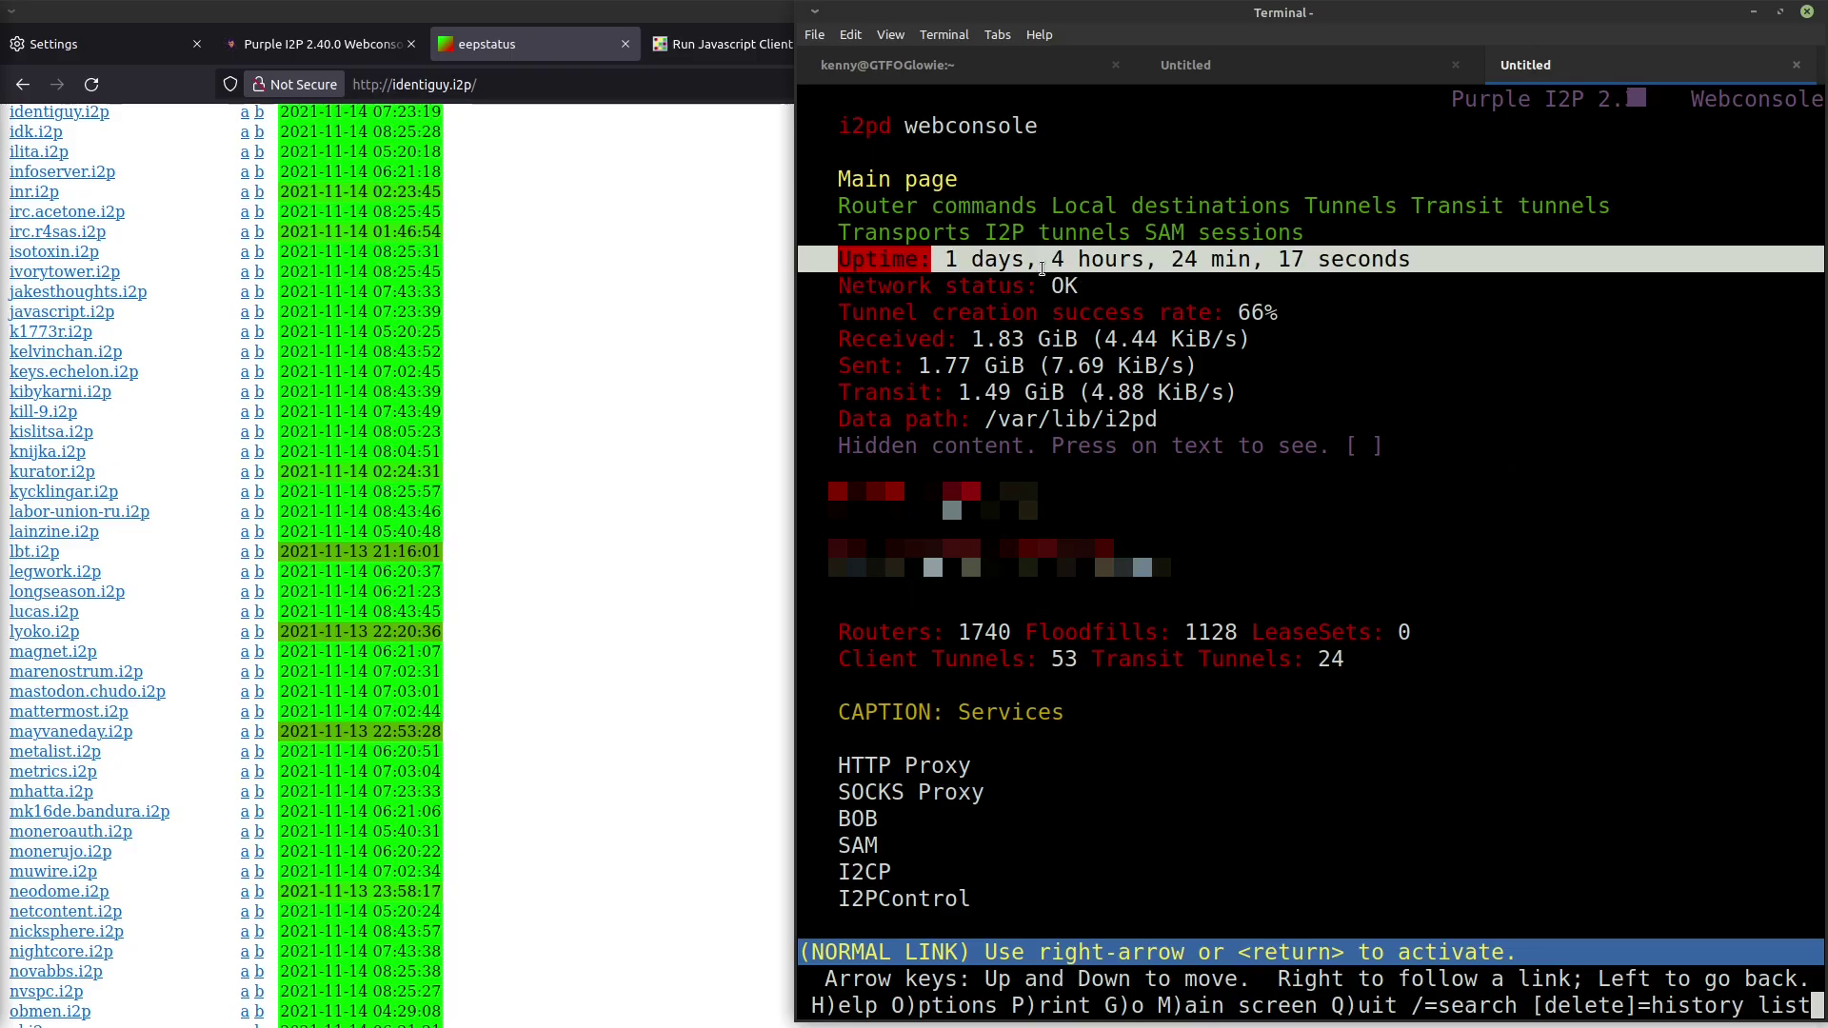
left_click(1184, 315)
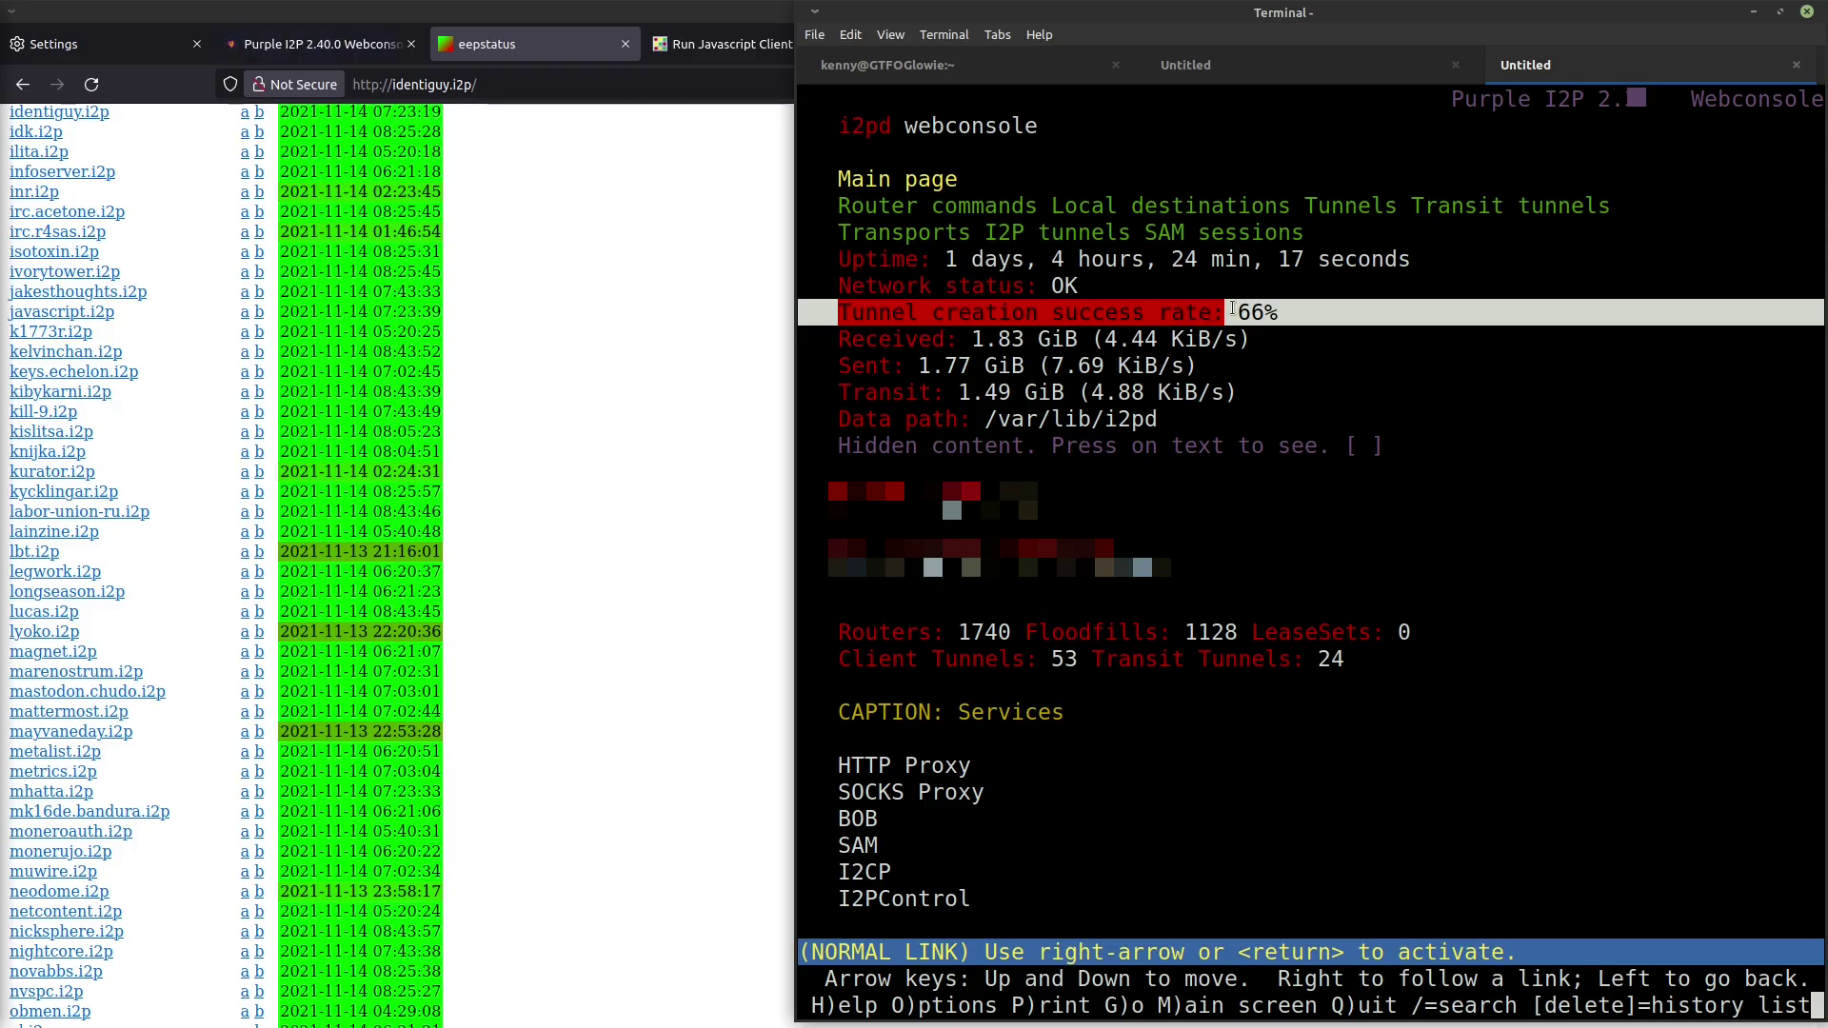
double_click(1236, 310)
left_click(1176, 331)
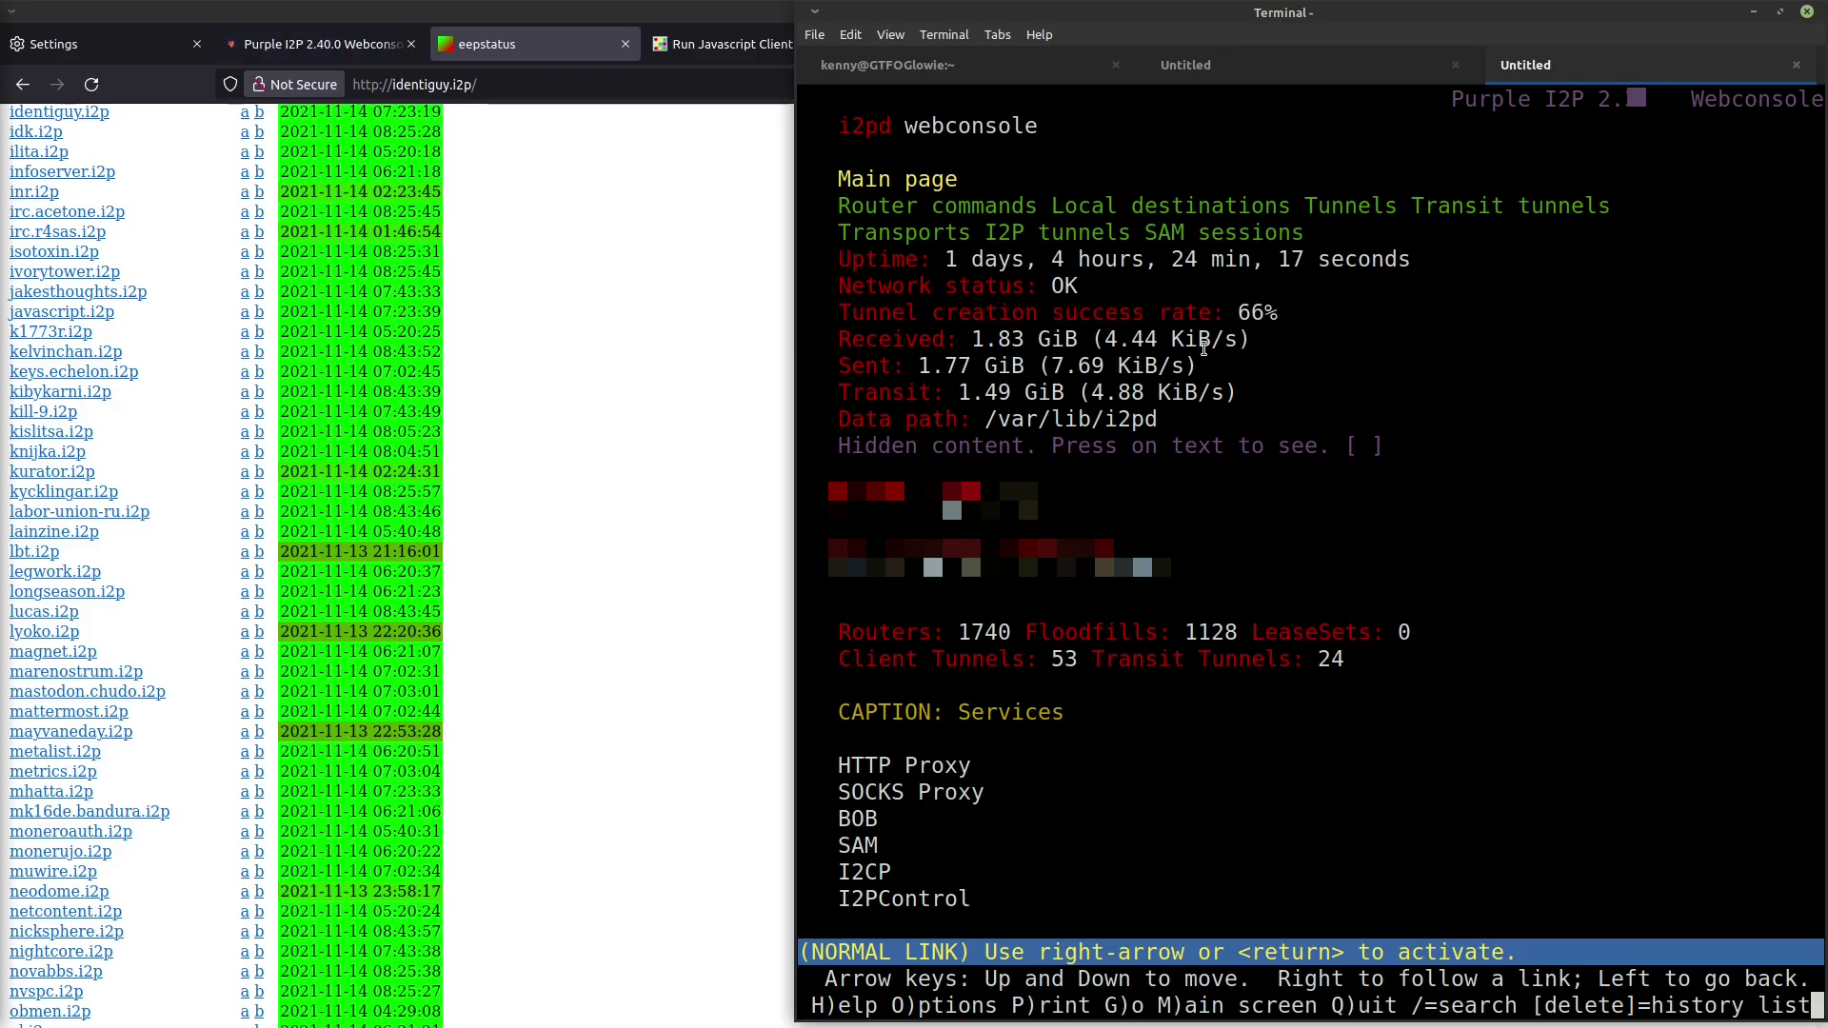
left_click_drag(1204, 349, 1050, 306)
Quit lynx with q and y, then clear the remote shell screen.
type("qy")
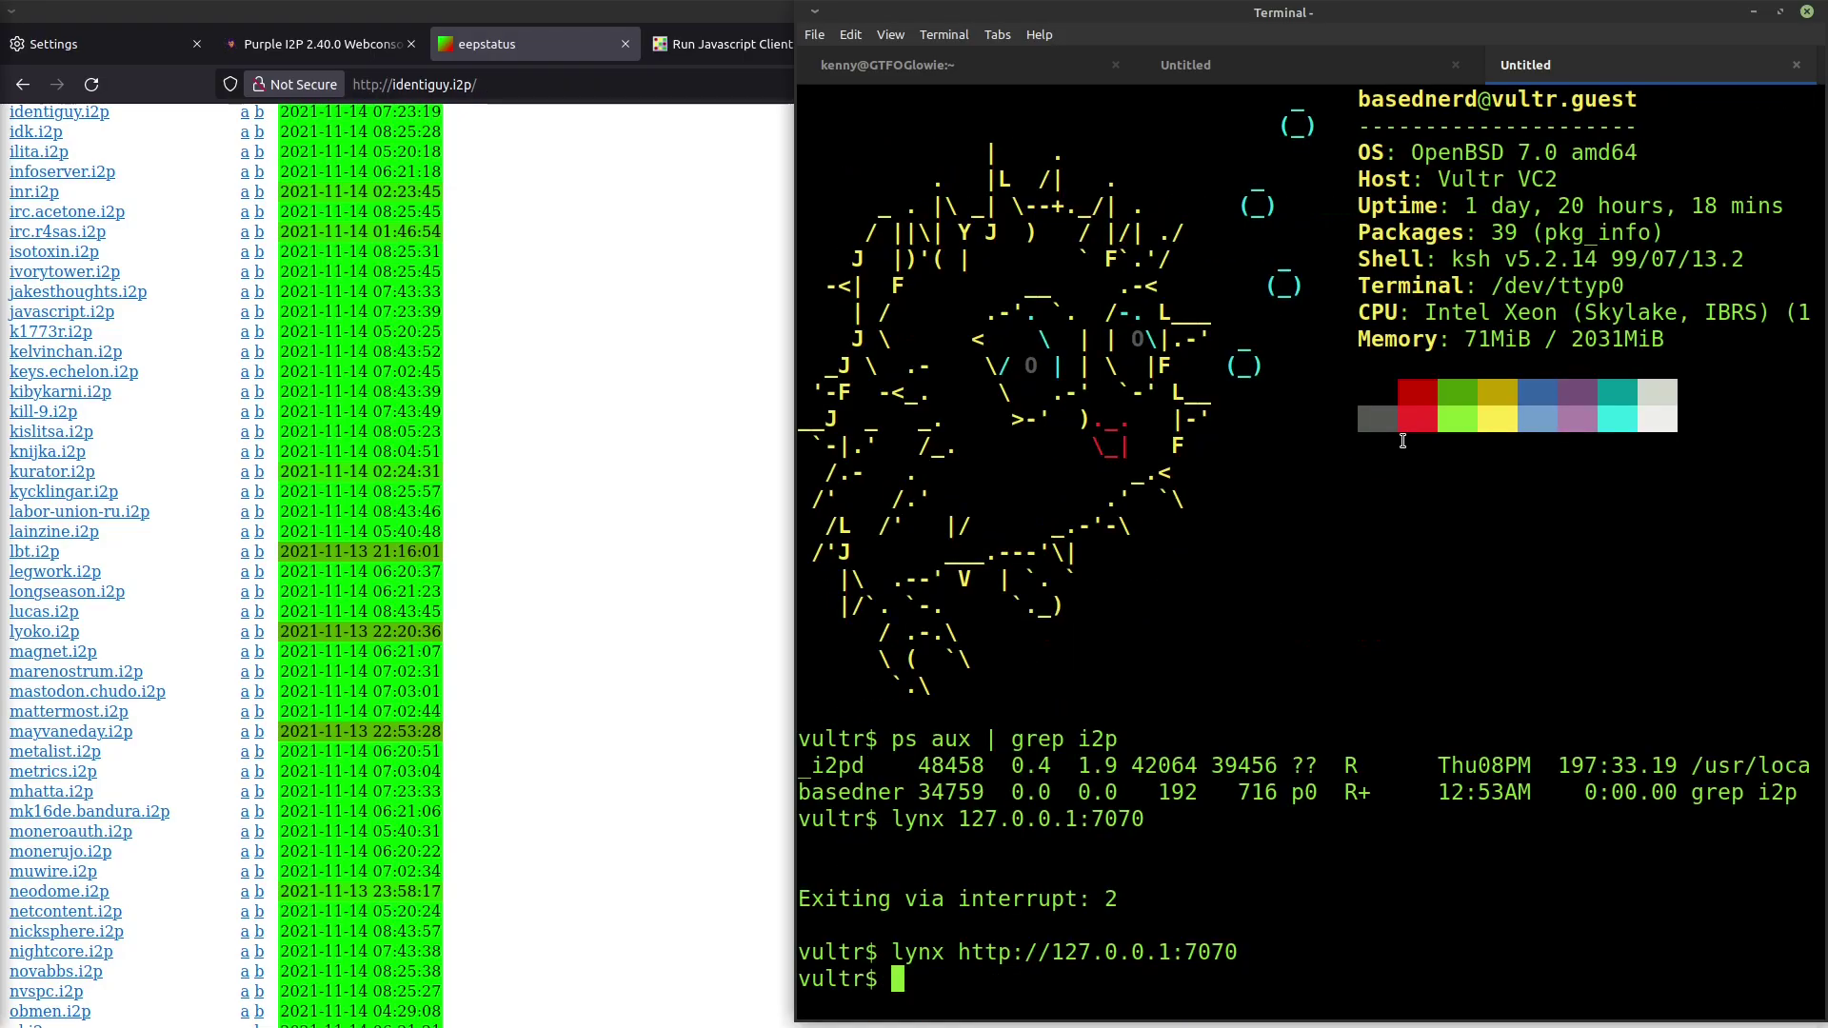
type("clear")
key("Return")
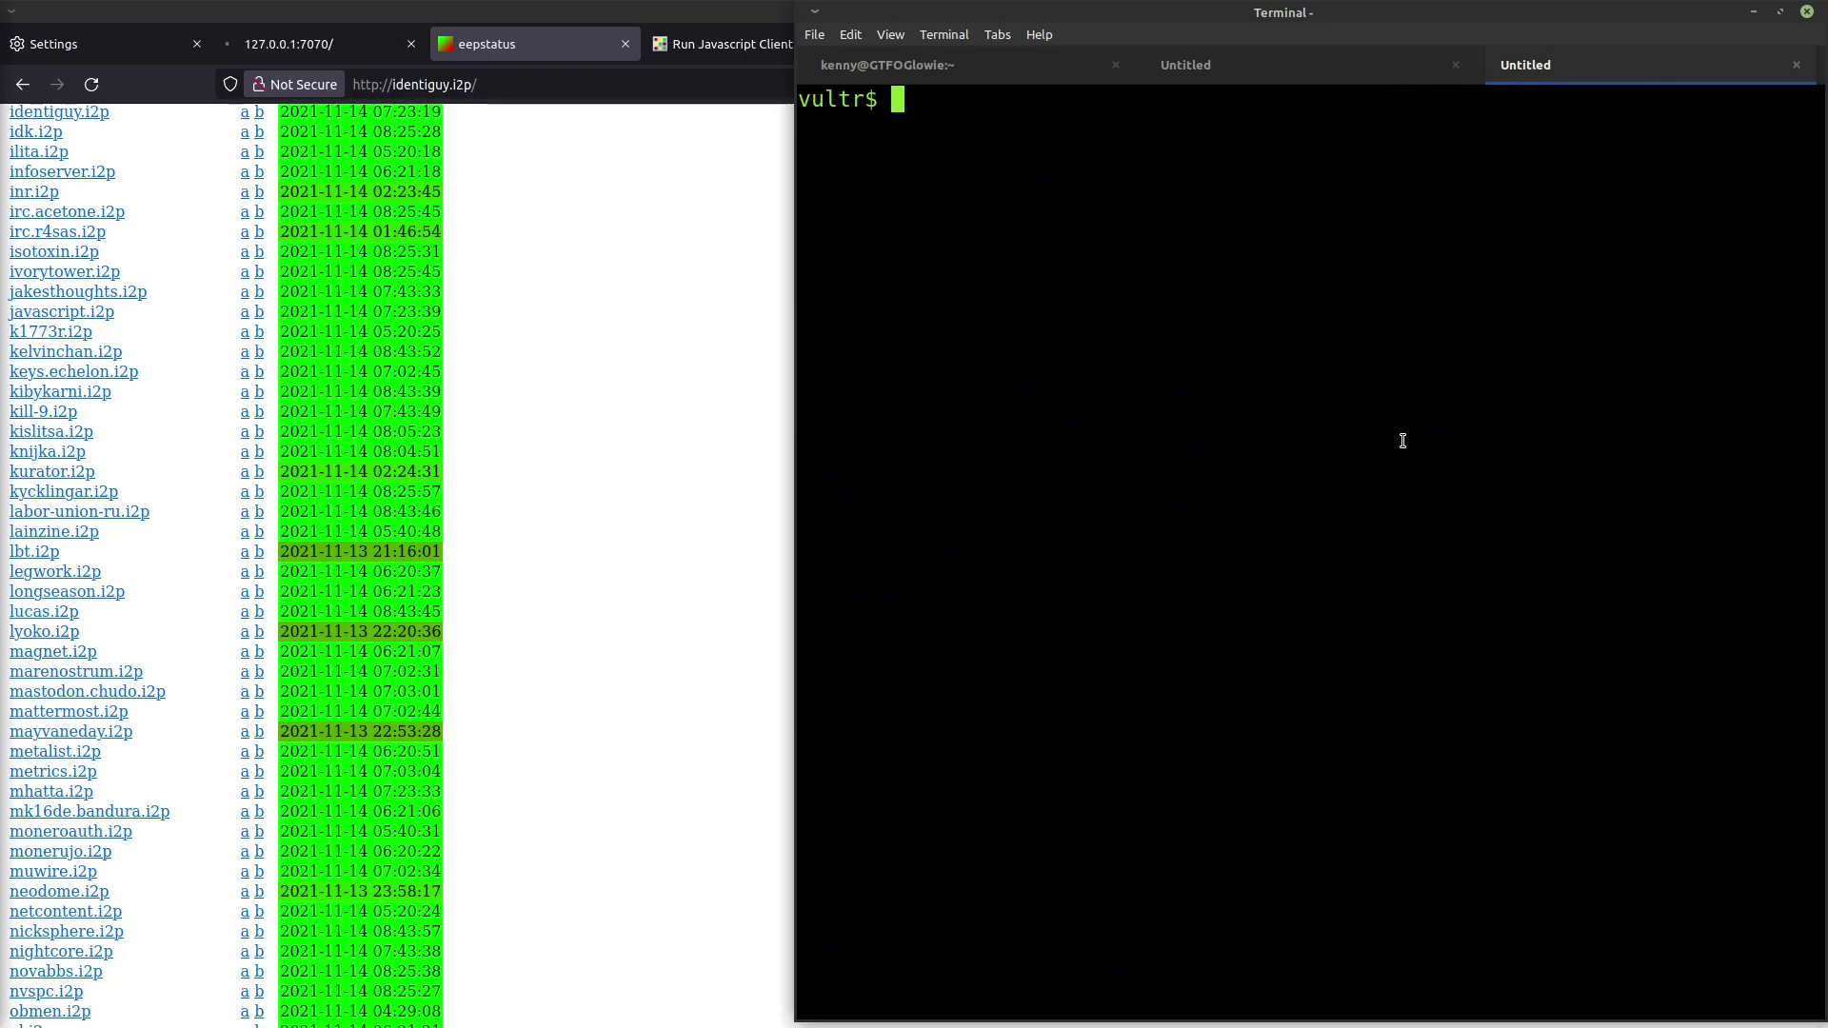